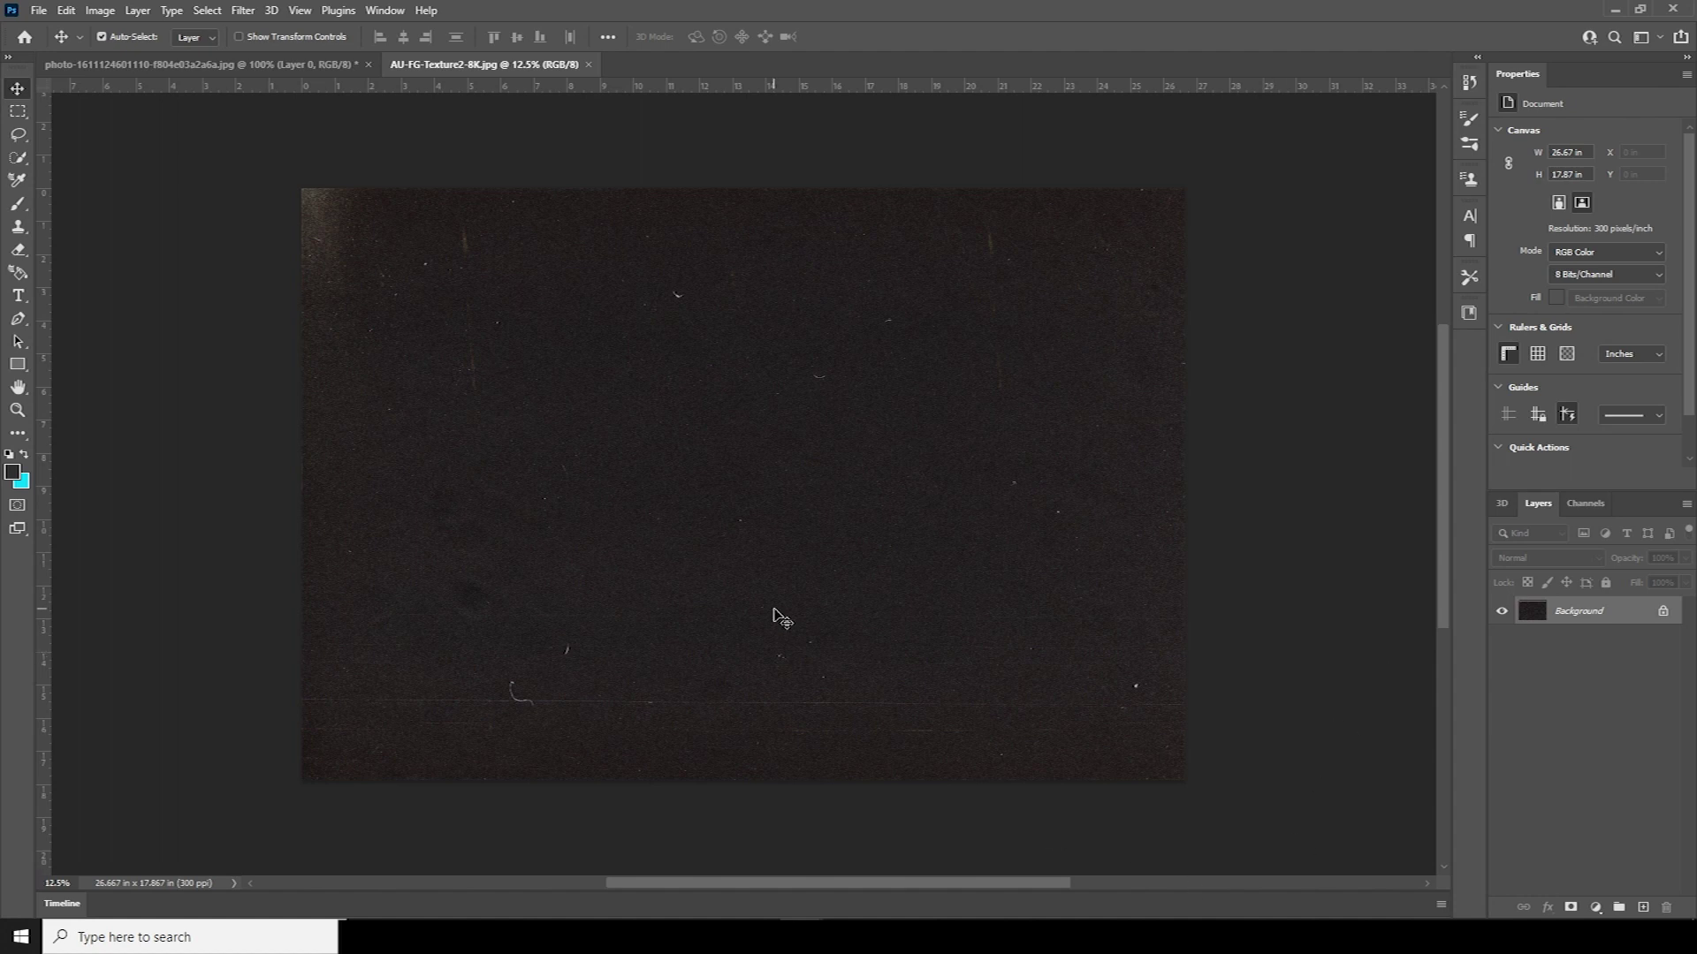
Create a new portrait document 4 x 5 inches at 300 pixels/inch, in RGB Color with white background contents.
{"action": "key", "text": "ctrl+n"}
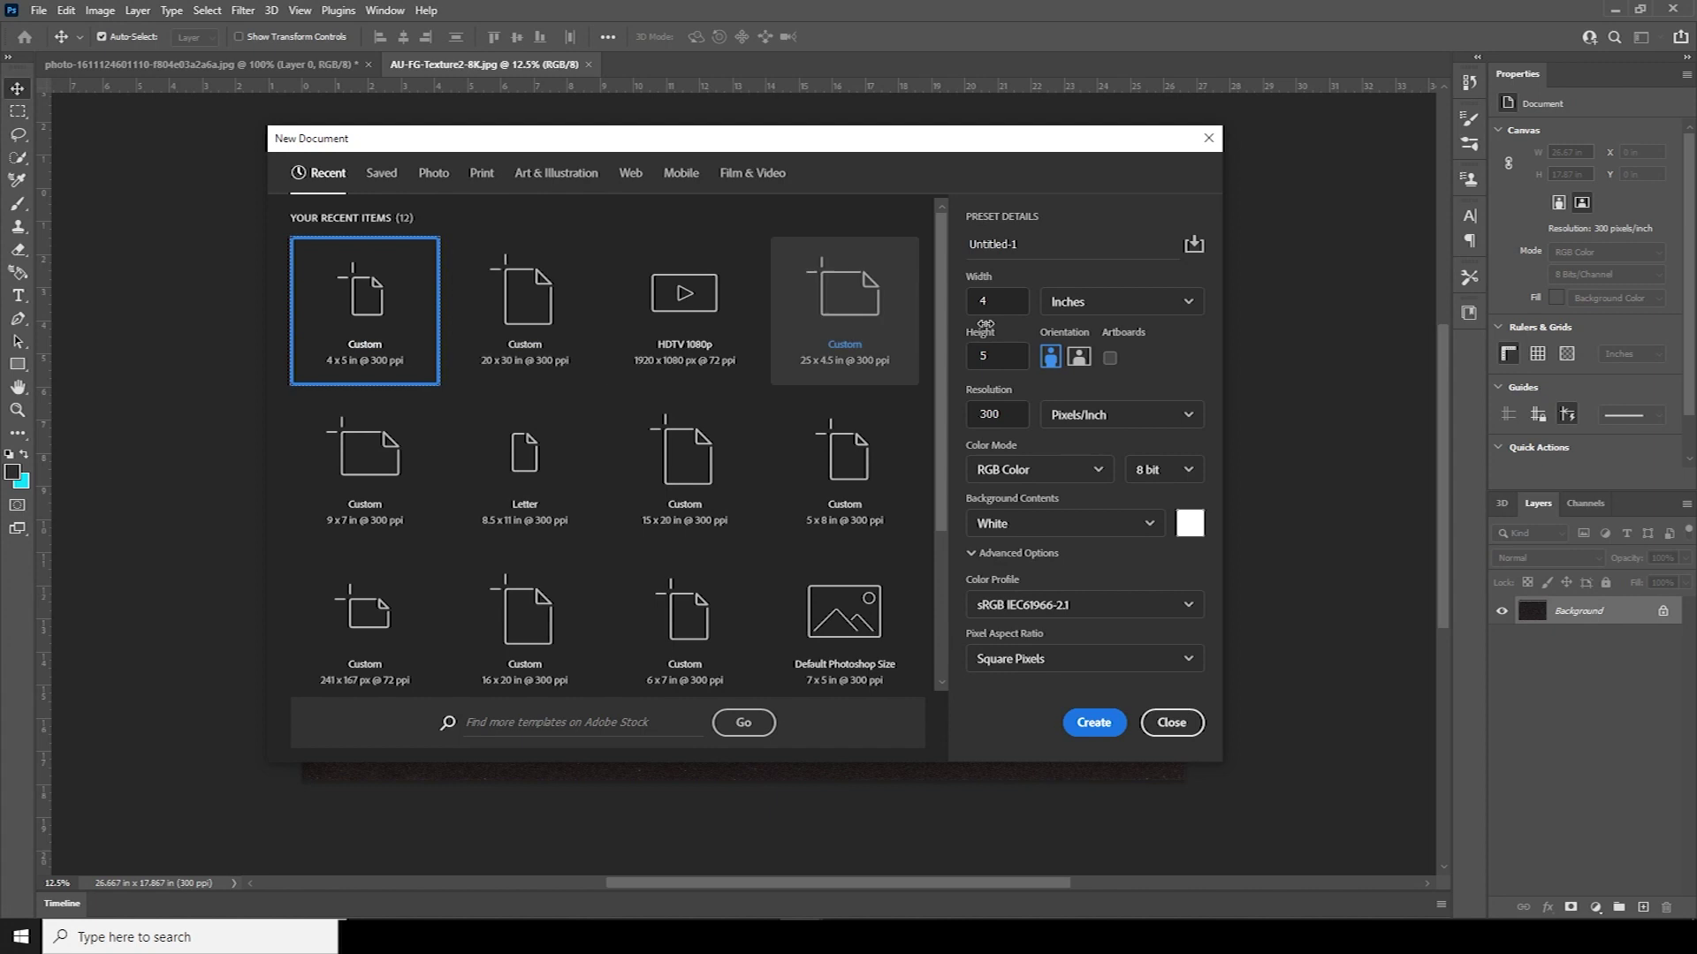
{"action": "left_click", "coordinate": [1014, 303]}
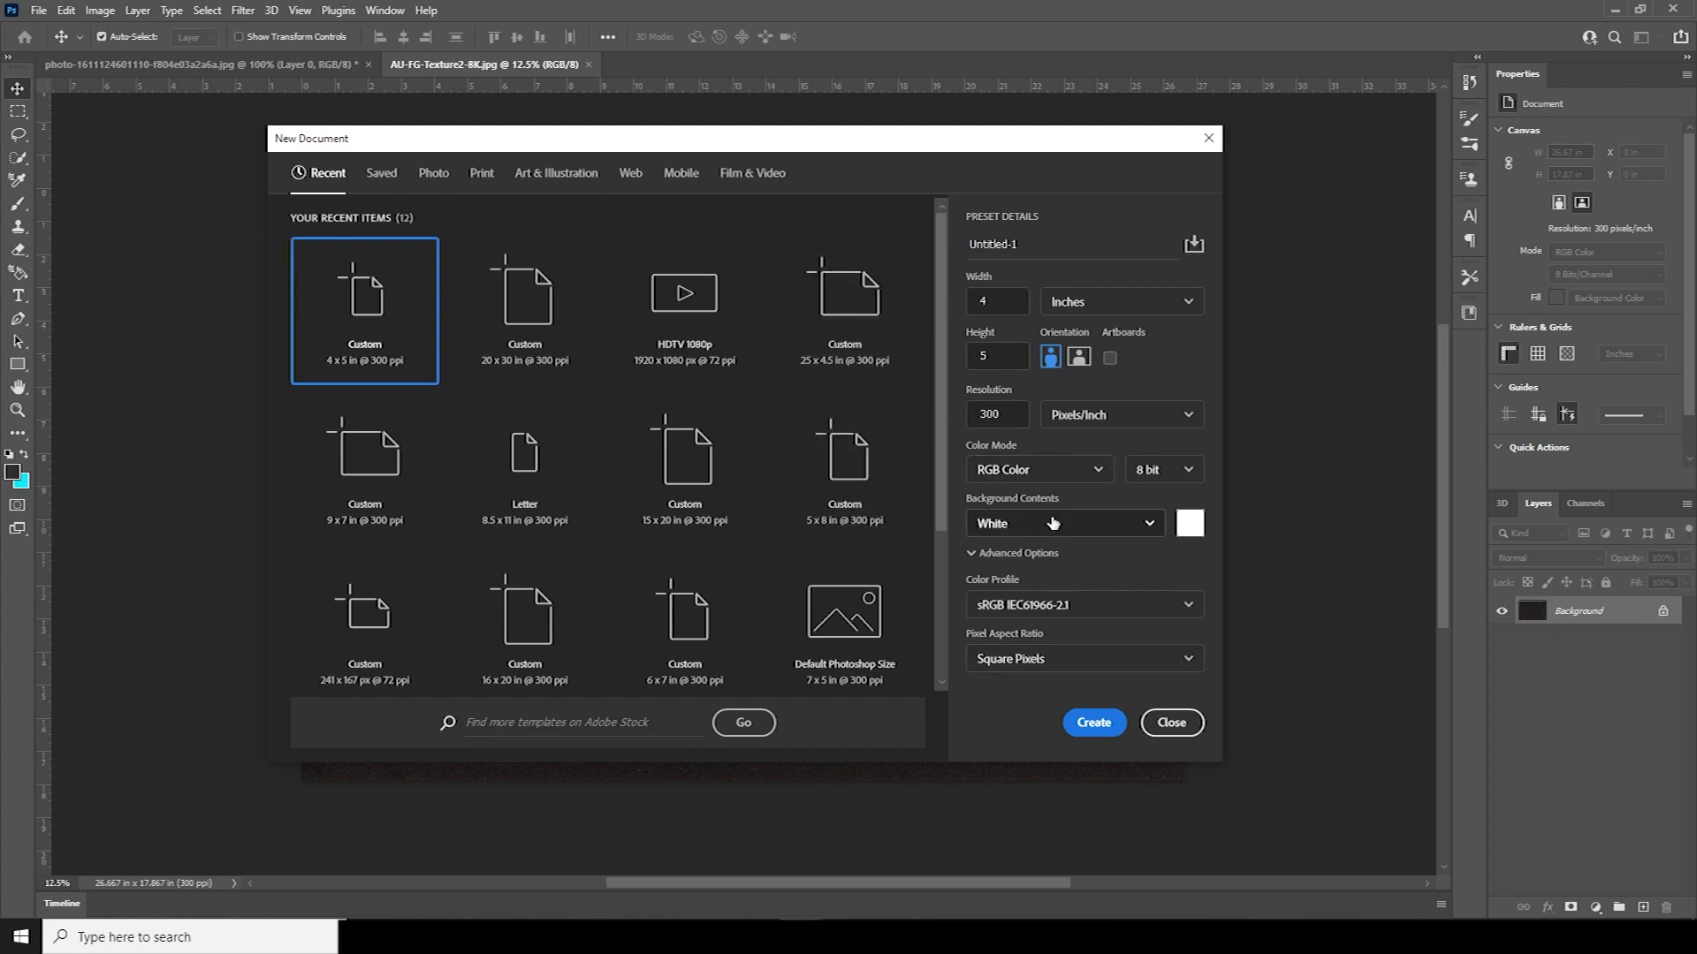
{"action": "left_click", "coordinate": [1085, 732]}
Copy the snowboarder cutout from the photo document into the new document and enlarge it to about 1.28 x 2.77 in near the centre.
{"action": "left_click", "coordinate": [212, 65]}
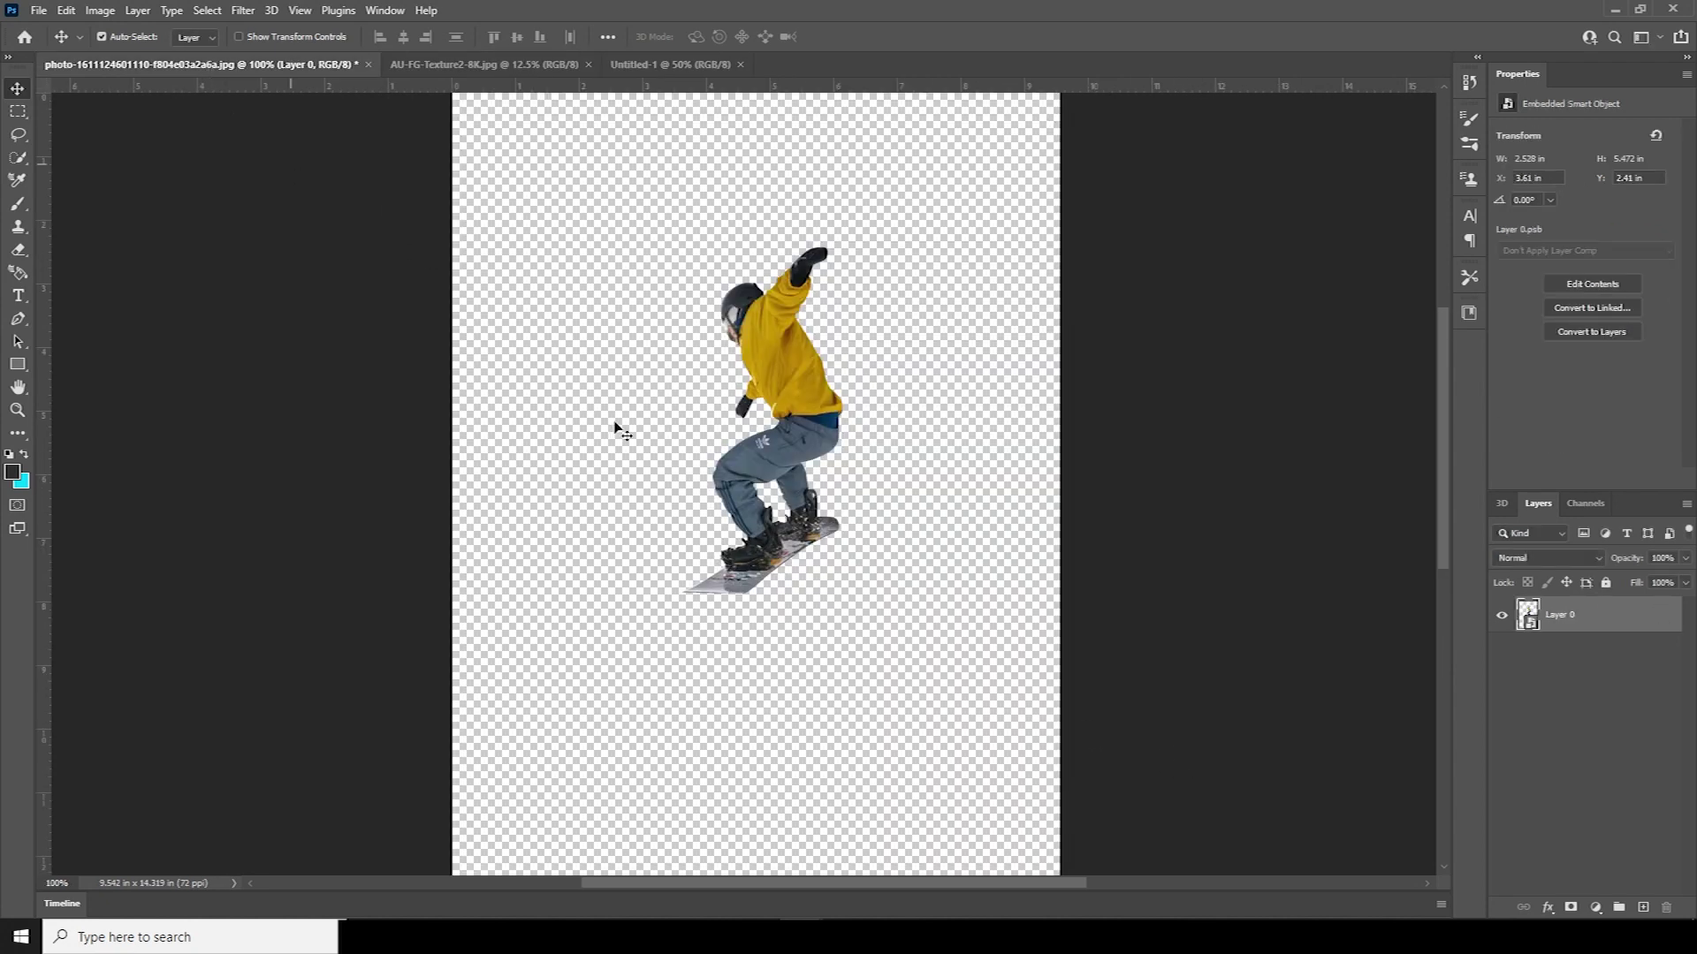
{"action": "left_click_drag", "start_coordinate": [775, 358], "coordinate": [738, 487]}
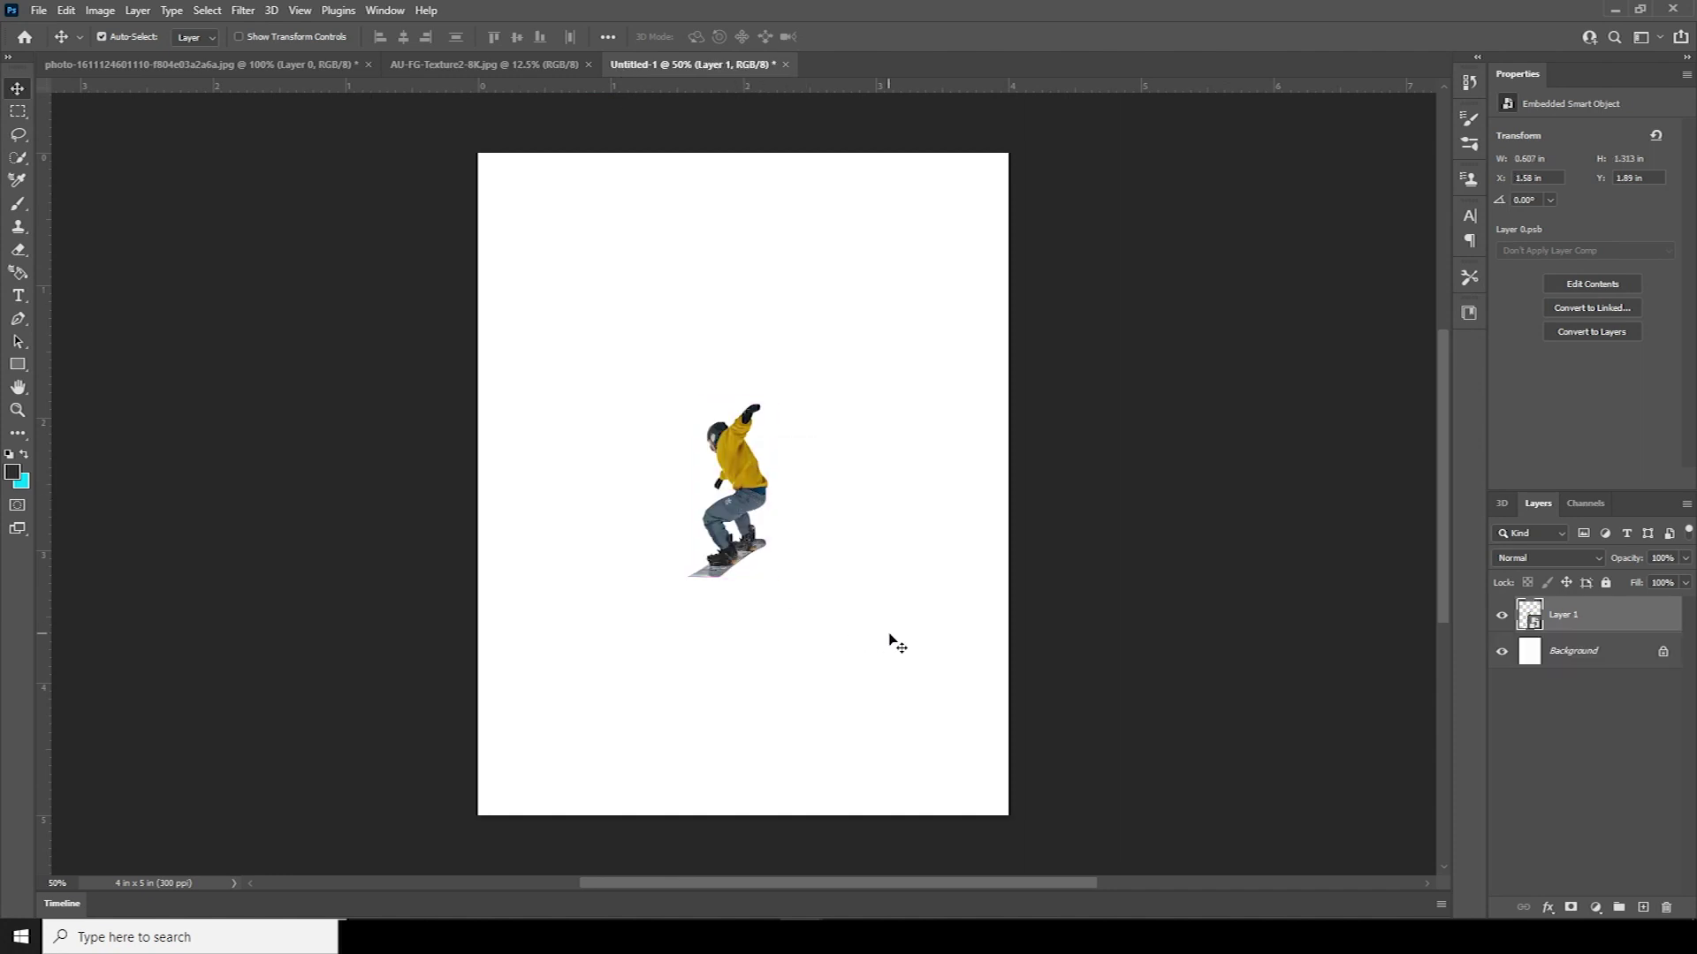
{"action": "key", "text": "ctrl+t"}
{"action": "left_click_drag", "start_coordinate": [778, 585], "coordinate": [837, 651]}
{"action": "left_click_drag", "start_coordinate": [769, 516], "coordinate": [769, 503]}
{"action": "key", "text": "Return"}
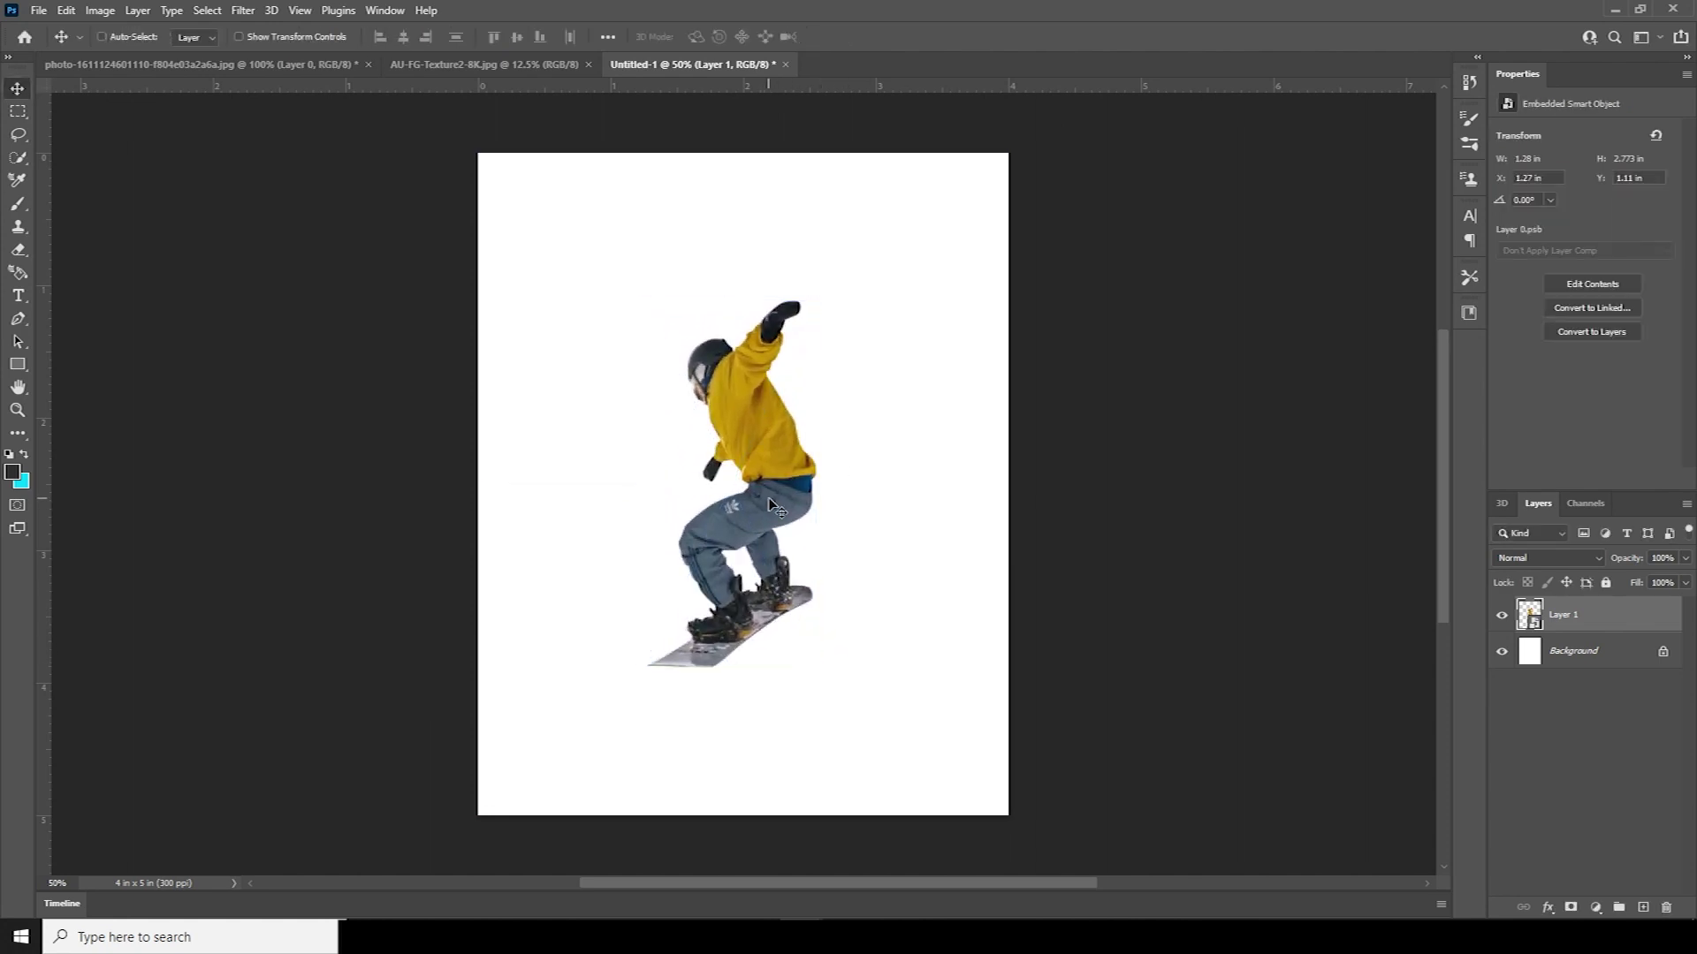
Hide the snowboarder layer, Layer 1.
{"action": "key", "text": "ctrl+minus"}
{"action": "key", "text": "ctrl+minus"}
{"action": "key", "text": "ctrl+plus"}
{"action": "key", "text": "ctrl+plus"}
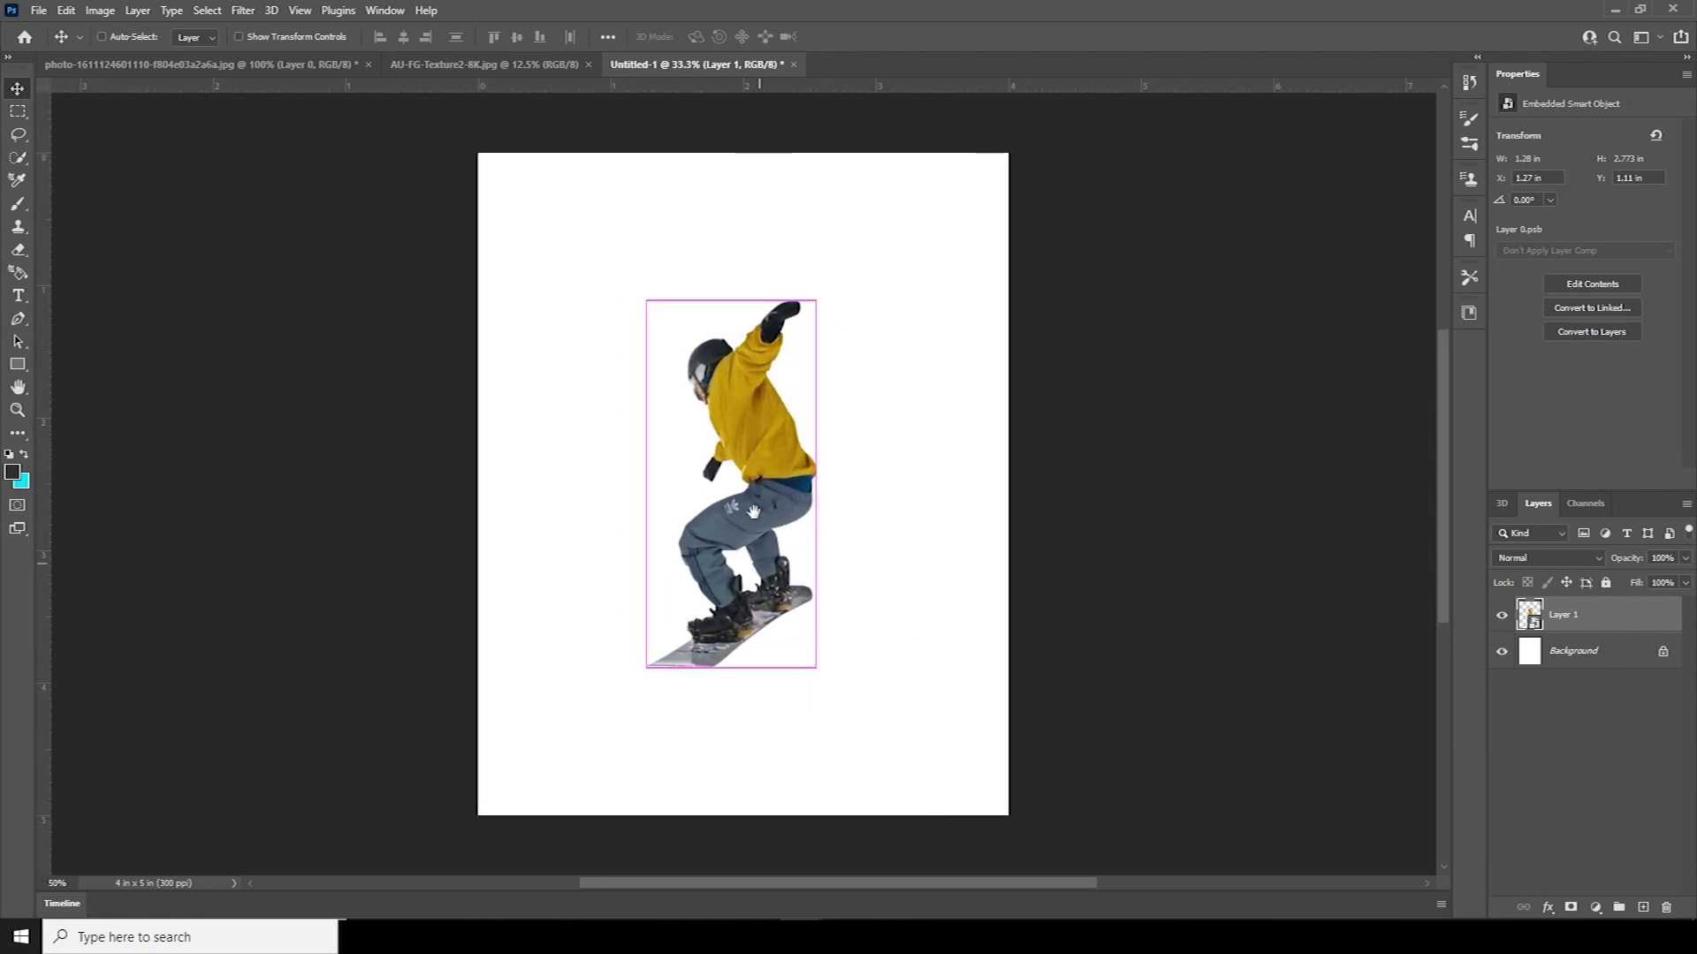
{"action": "left_click", "coordinate": [1506, 619], "text": "ctrl"}
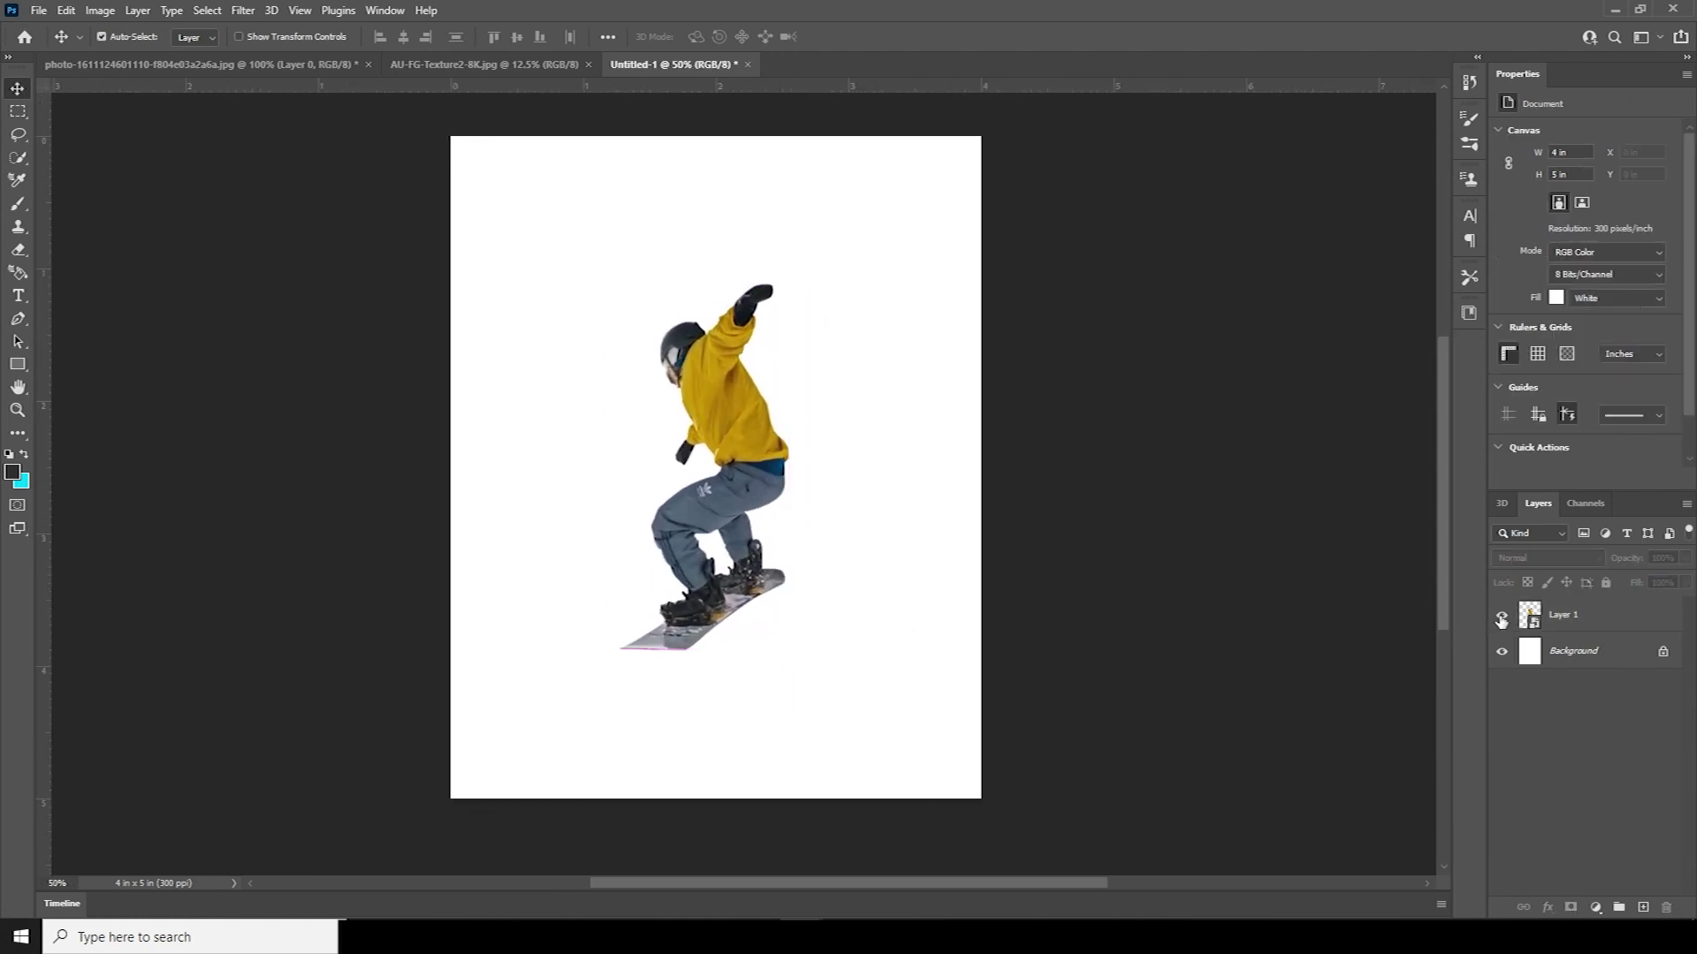
{"action": "left_click", "coordinate": [1501, 618]}
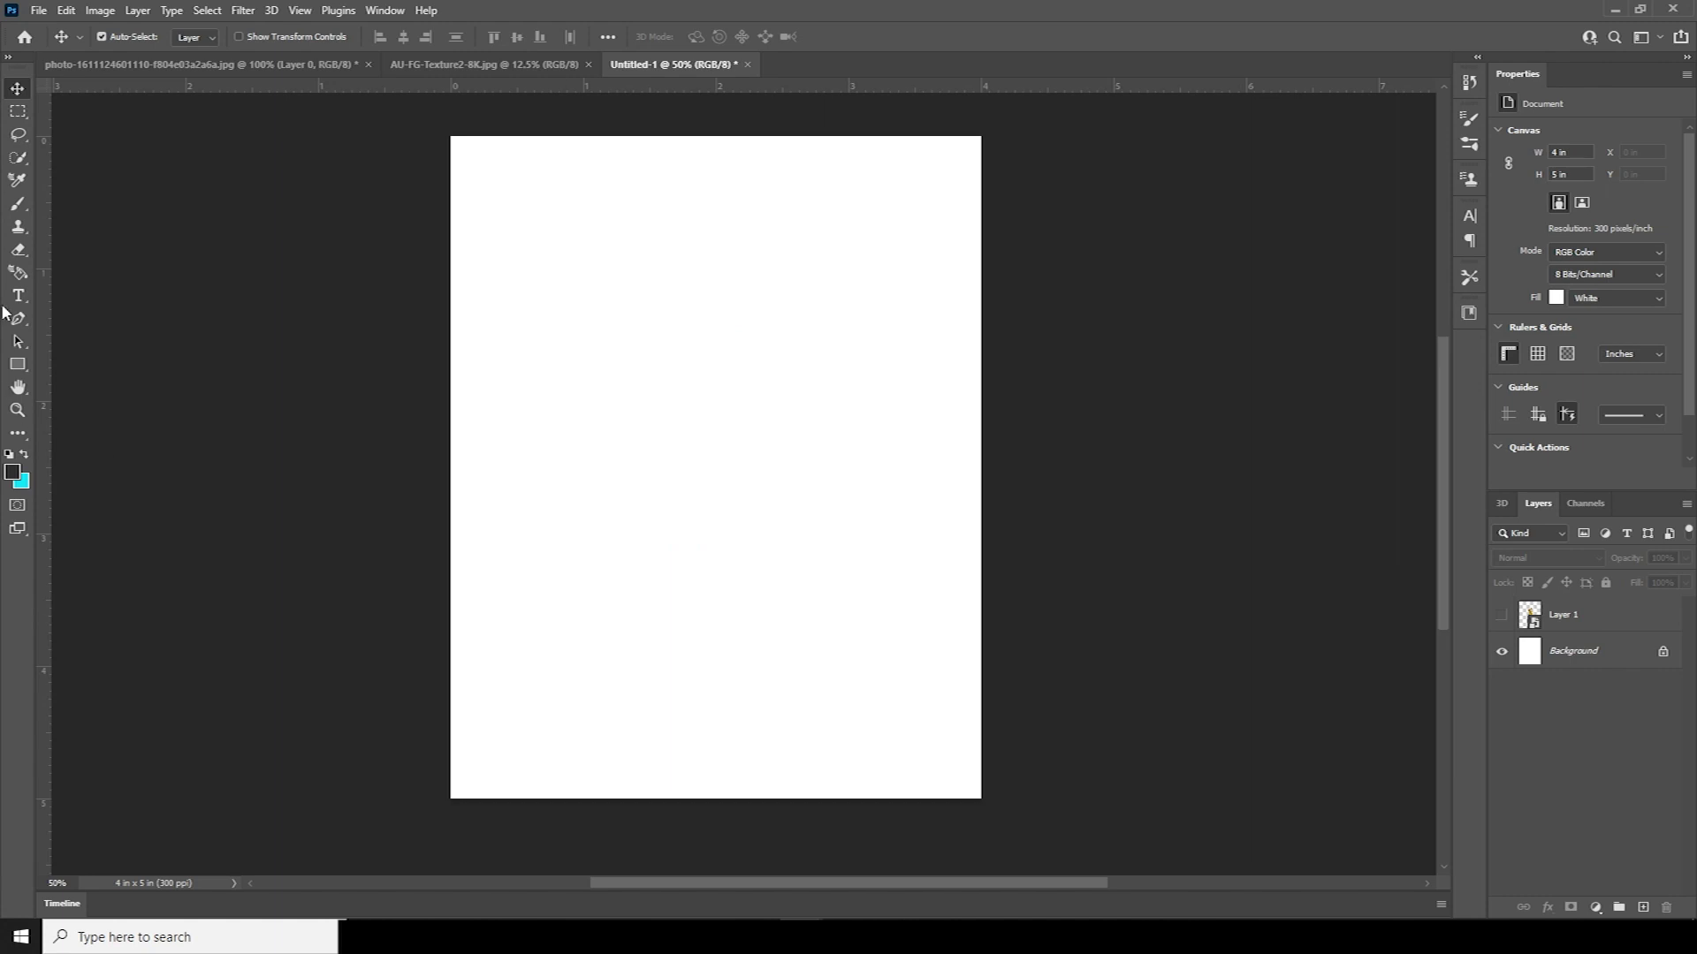
Draw a square about 52 px wide with no stroke in the upper-left part of the canvas and fill it light gray.
{"action": "left_click", "coordinate": [18, 365]}
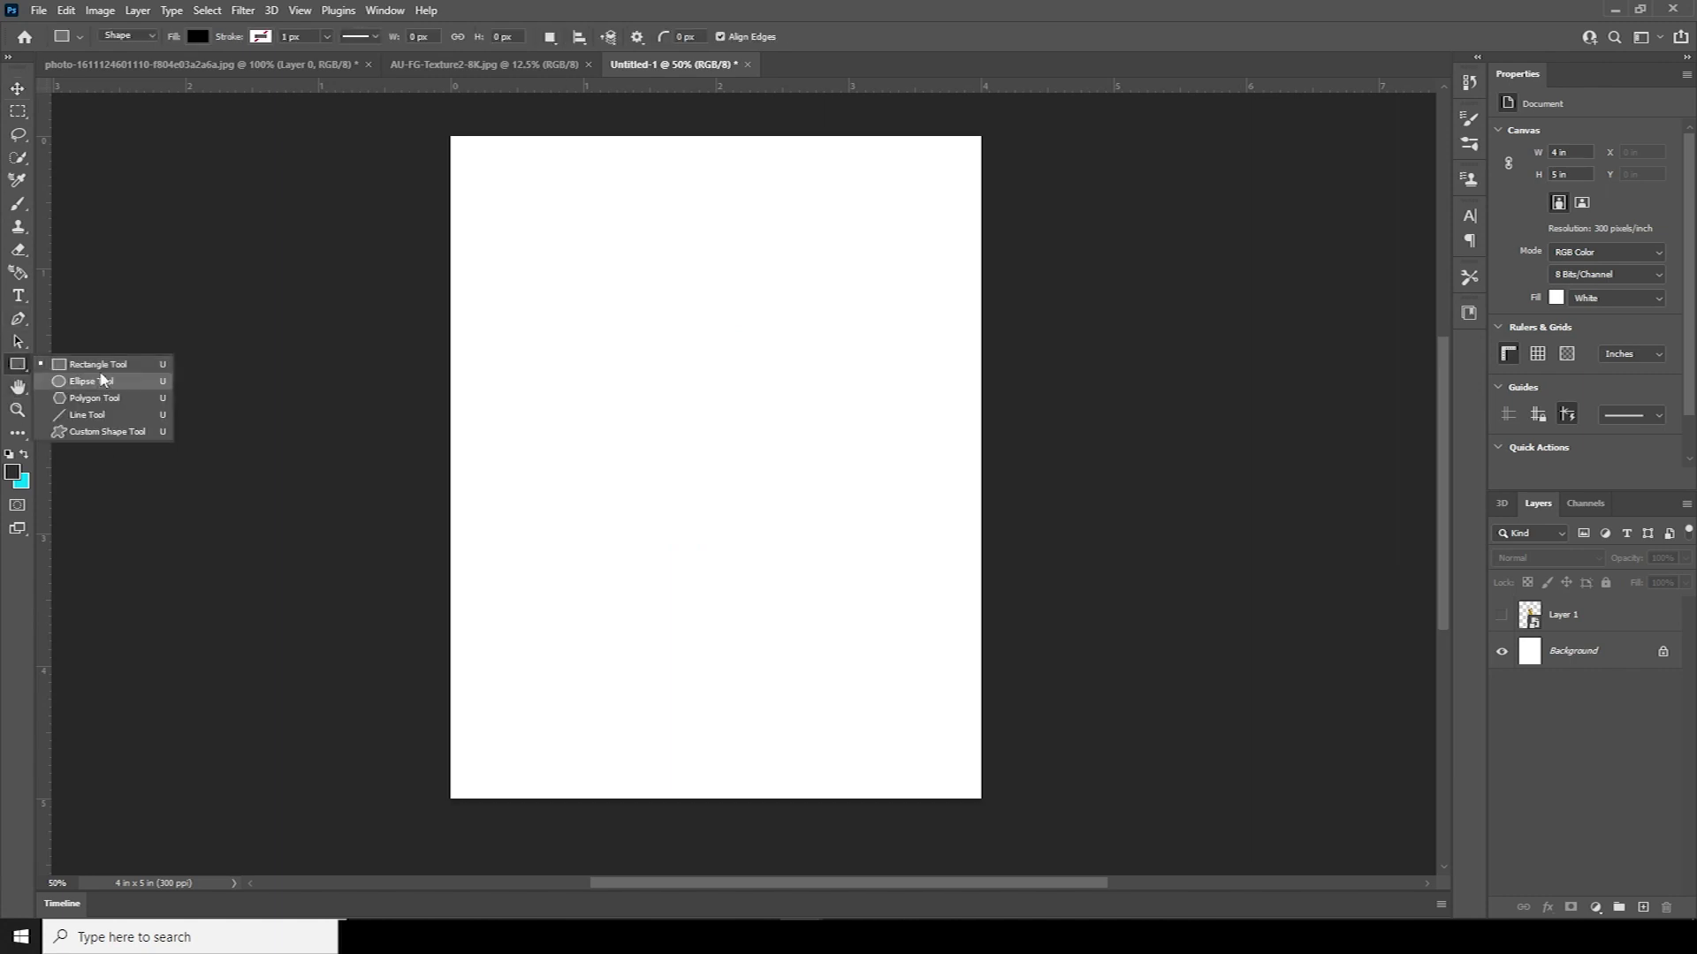
{"action": "left_click", "coordinate": [96, 366]}
{"action": "left_click_drag", "start_coordinate": [541, 195], "coordinate": [568, 222]}
{"action": "left_click", "coordinate": [197, 36]}
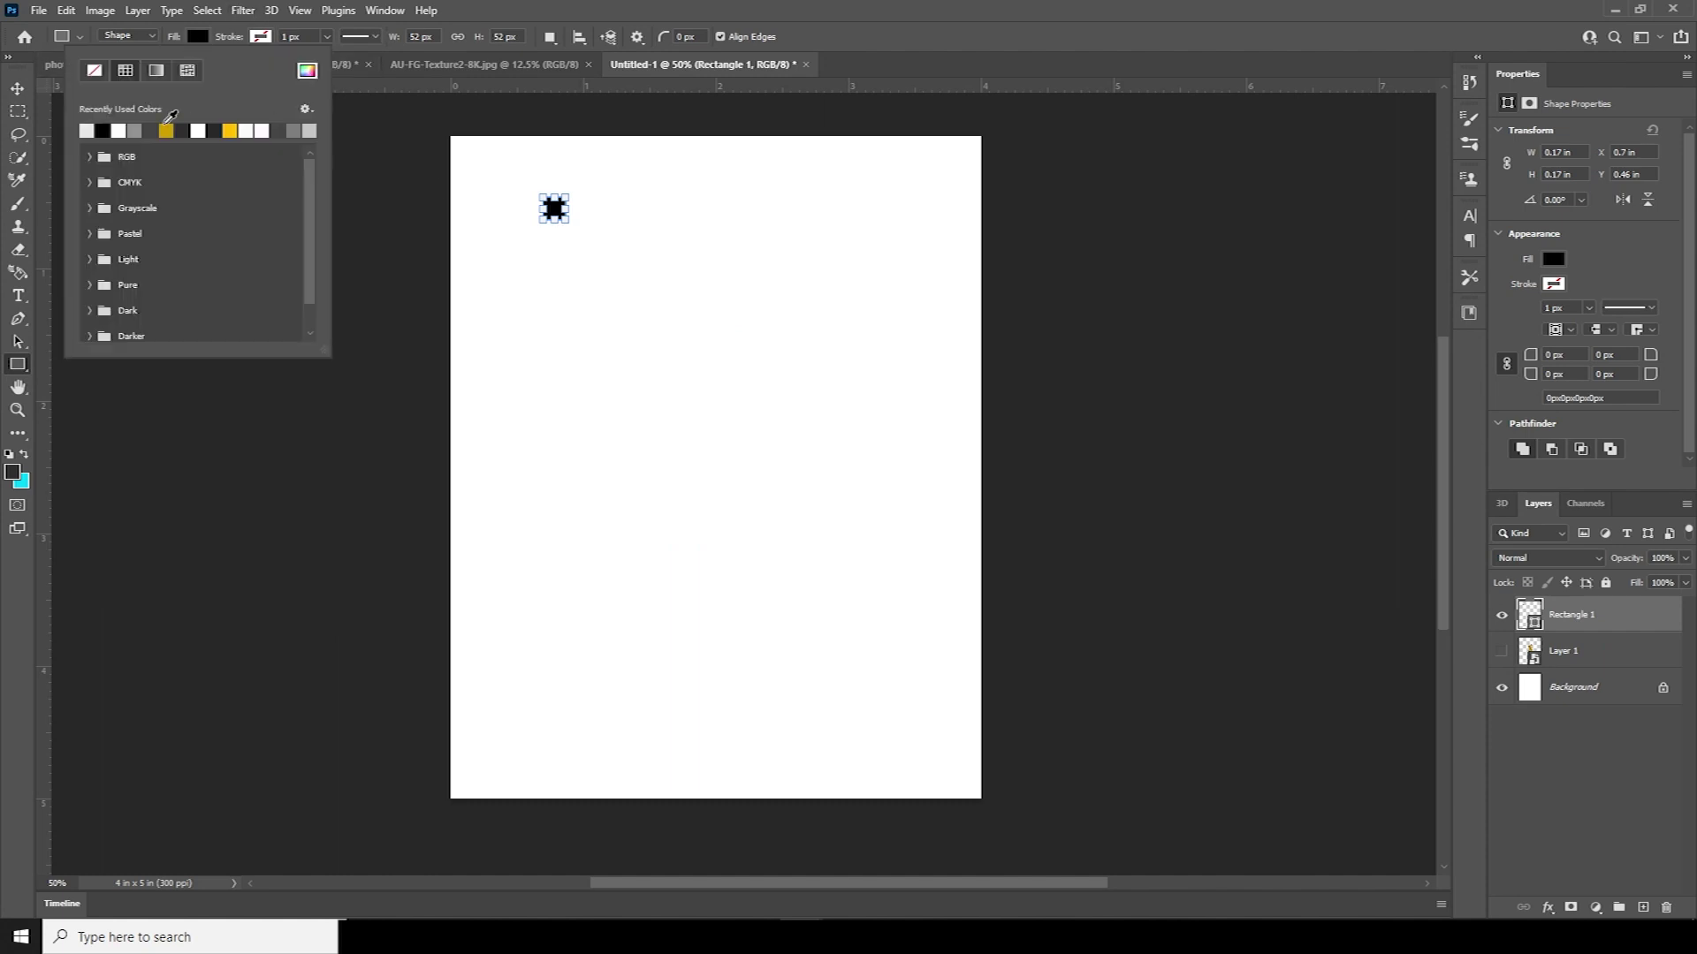
{"action": "left_click", "coordinate": [87, 131]}
{"action": "left_click", "coordinate": [21, 92]}
{"action": "key", "text": "ctrl+plus"}
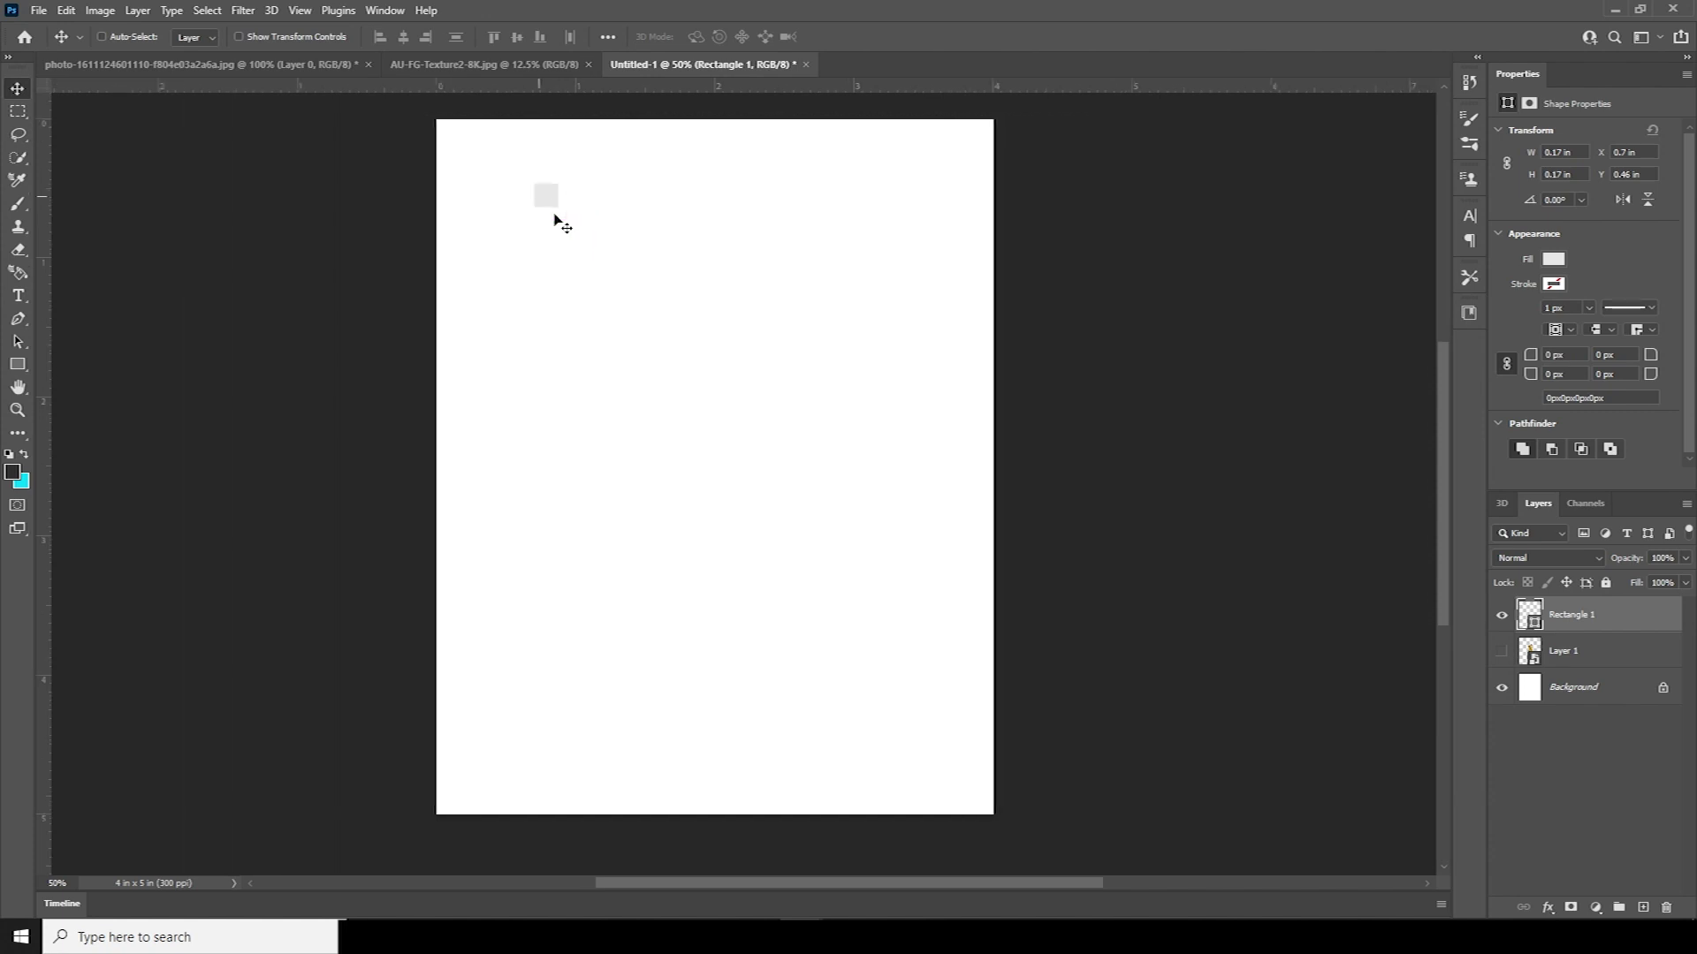
Duplicate the gray square into an evenly spaced grid of eight columns and nine rows.
{"action": "left_click_drag", "start_coordinate": [496, 215], "coordinate": [515, 396]}
{"action": "left_click_drag", "start_coordinate": [521, 314], "coordinate": [519, 467]}
{"action": "left_click_drag", "start_coordinate": [482, 283], "coordinate": [548, 490]}
{"action": "left_click_drag", "start_coordinate": [519, 348], "coordinate": [874, 360]}
{"action": "left_click", "coordinate": [690, 360]}
{"action": "left_click", "coordinate": [1581, 618]}
{"action": "left_click", "coordinate": [1578, 835], "text": "shift"}
{"action": "left_click_drag", "start_coordinate": [795, 464], "coordinate": [795, 638]}
Recolor the square in the last column, seventh row of the grid to golden yellow.
{"action": "double_click", "coordinate": [1529, 686]}
{"action": "left_click_drag", "start_coordinate": [1365, 649], "coordinate": [1365, 669]}
{"action": "left_click", "coordinate": [1318, 481]}
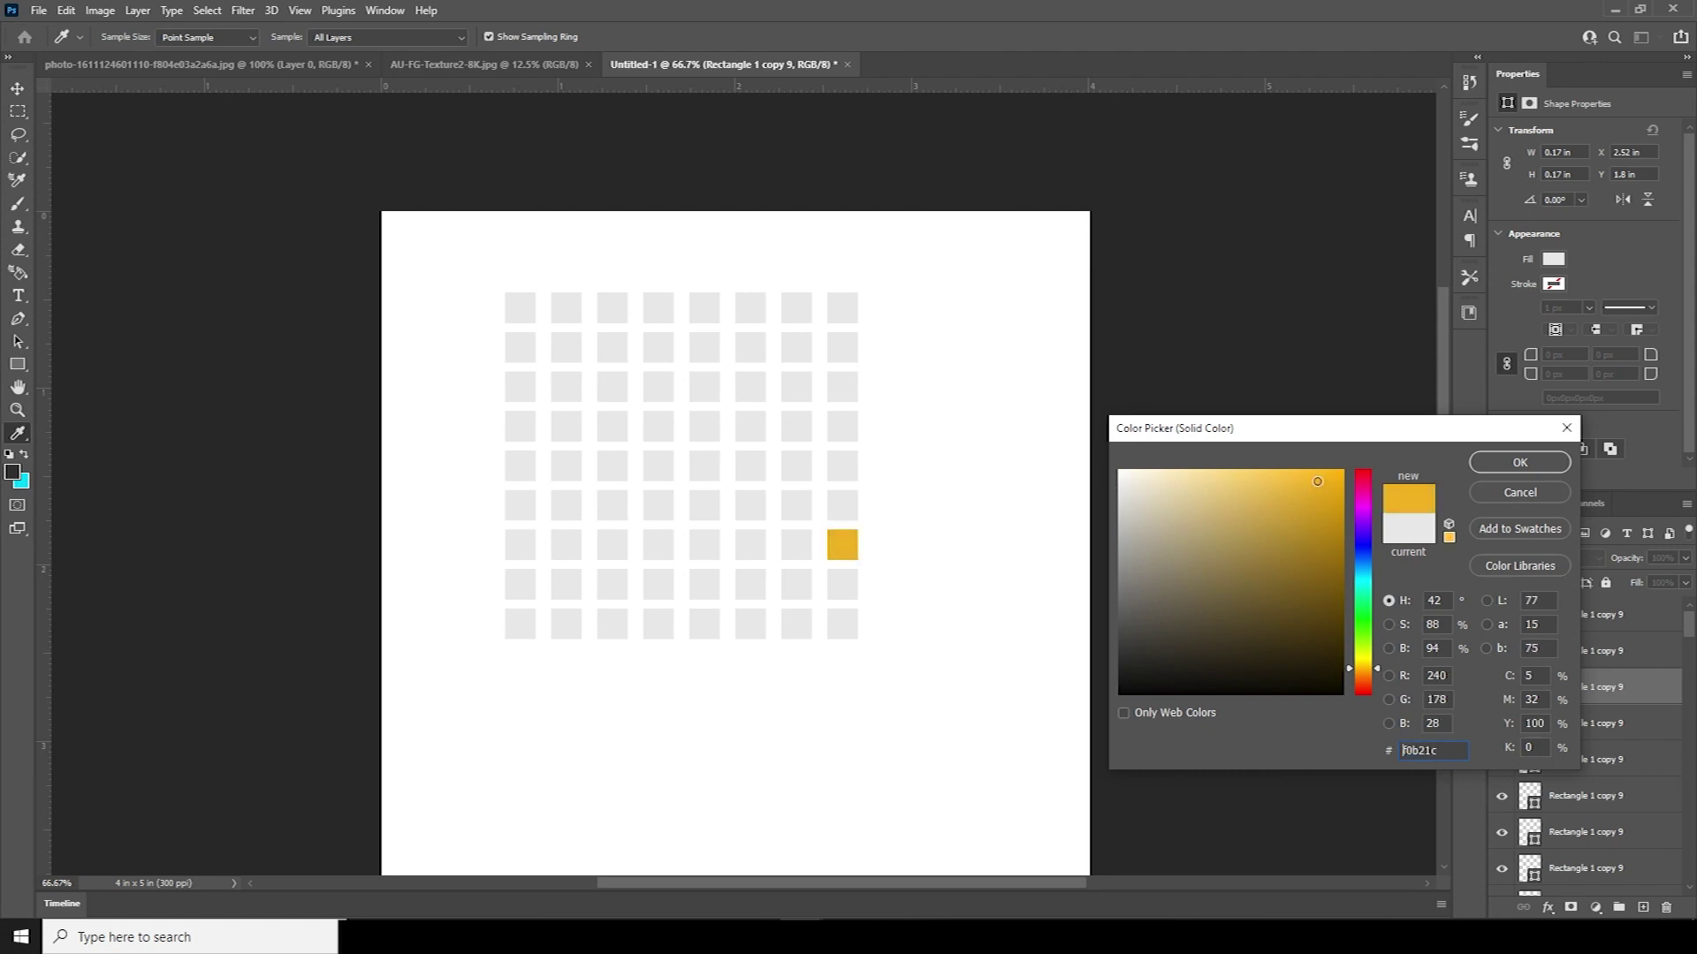
{"action": "left_click_drag", "start_coordinate": [1316, 484], "coordinate": [1314, 489]}
{"action": "left_click", "coordinate": [1520, 462]}
Recolor the square in the third column, fourth row with the yellow sampled from the existing yellow square.
{"action": "left_click", "coordinate": [624, 431]}
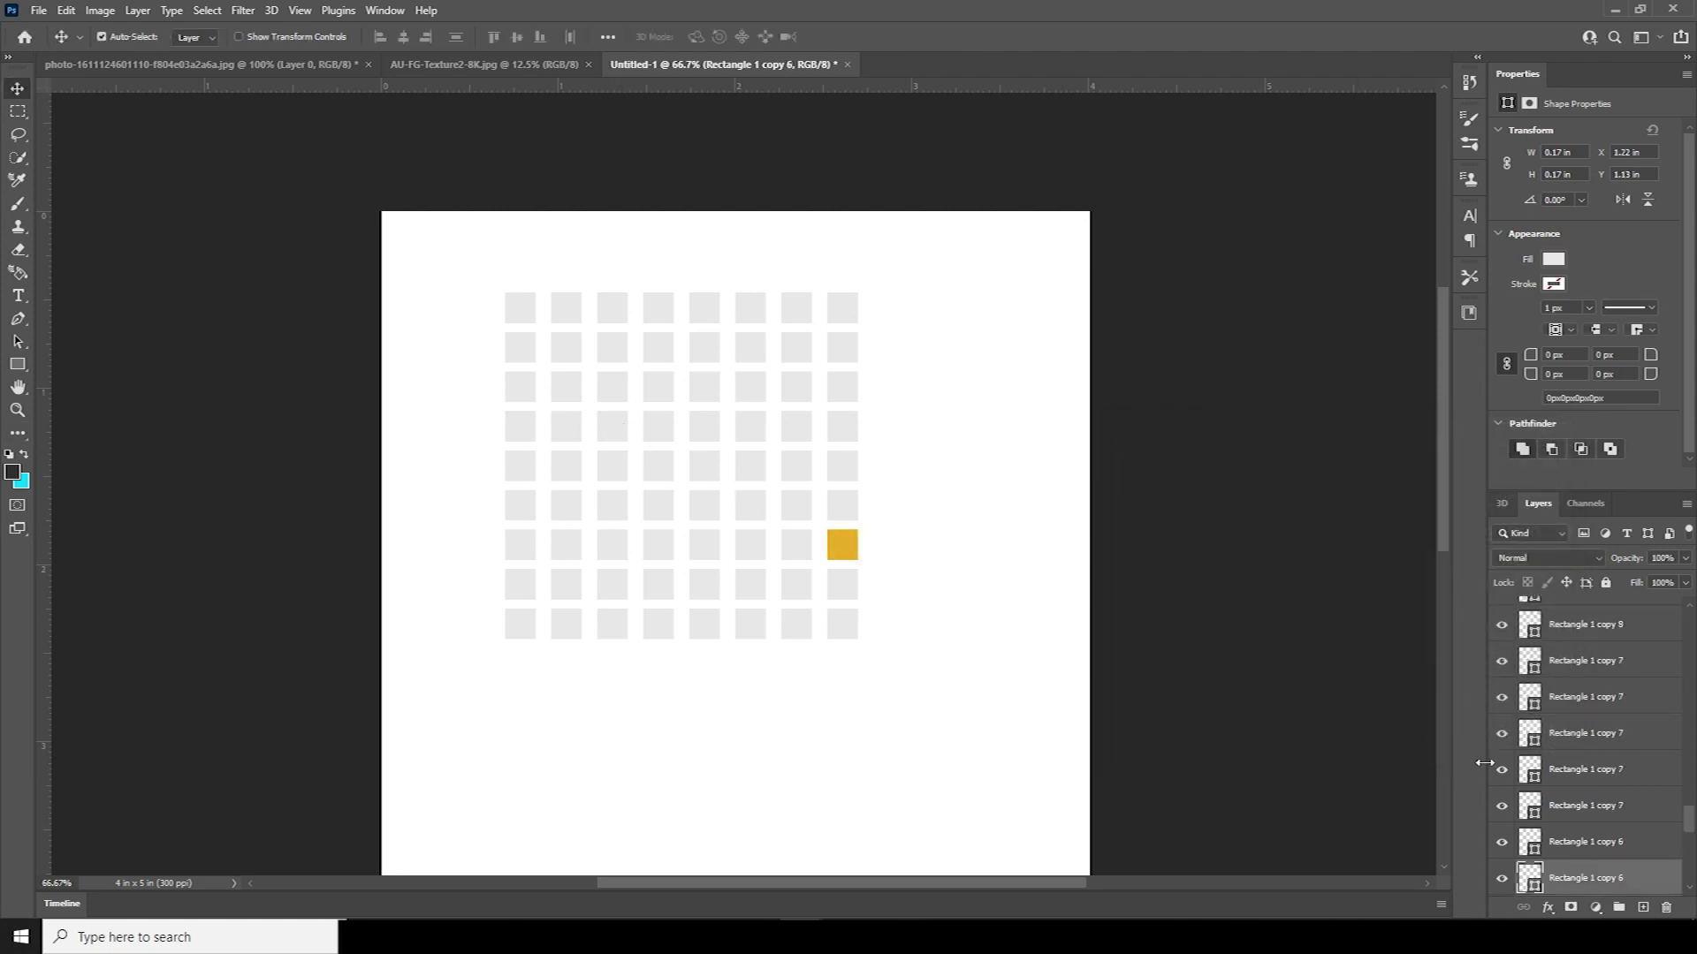
{"action": "double_click", "coordinate": [1531, 883]}
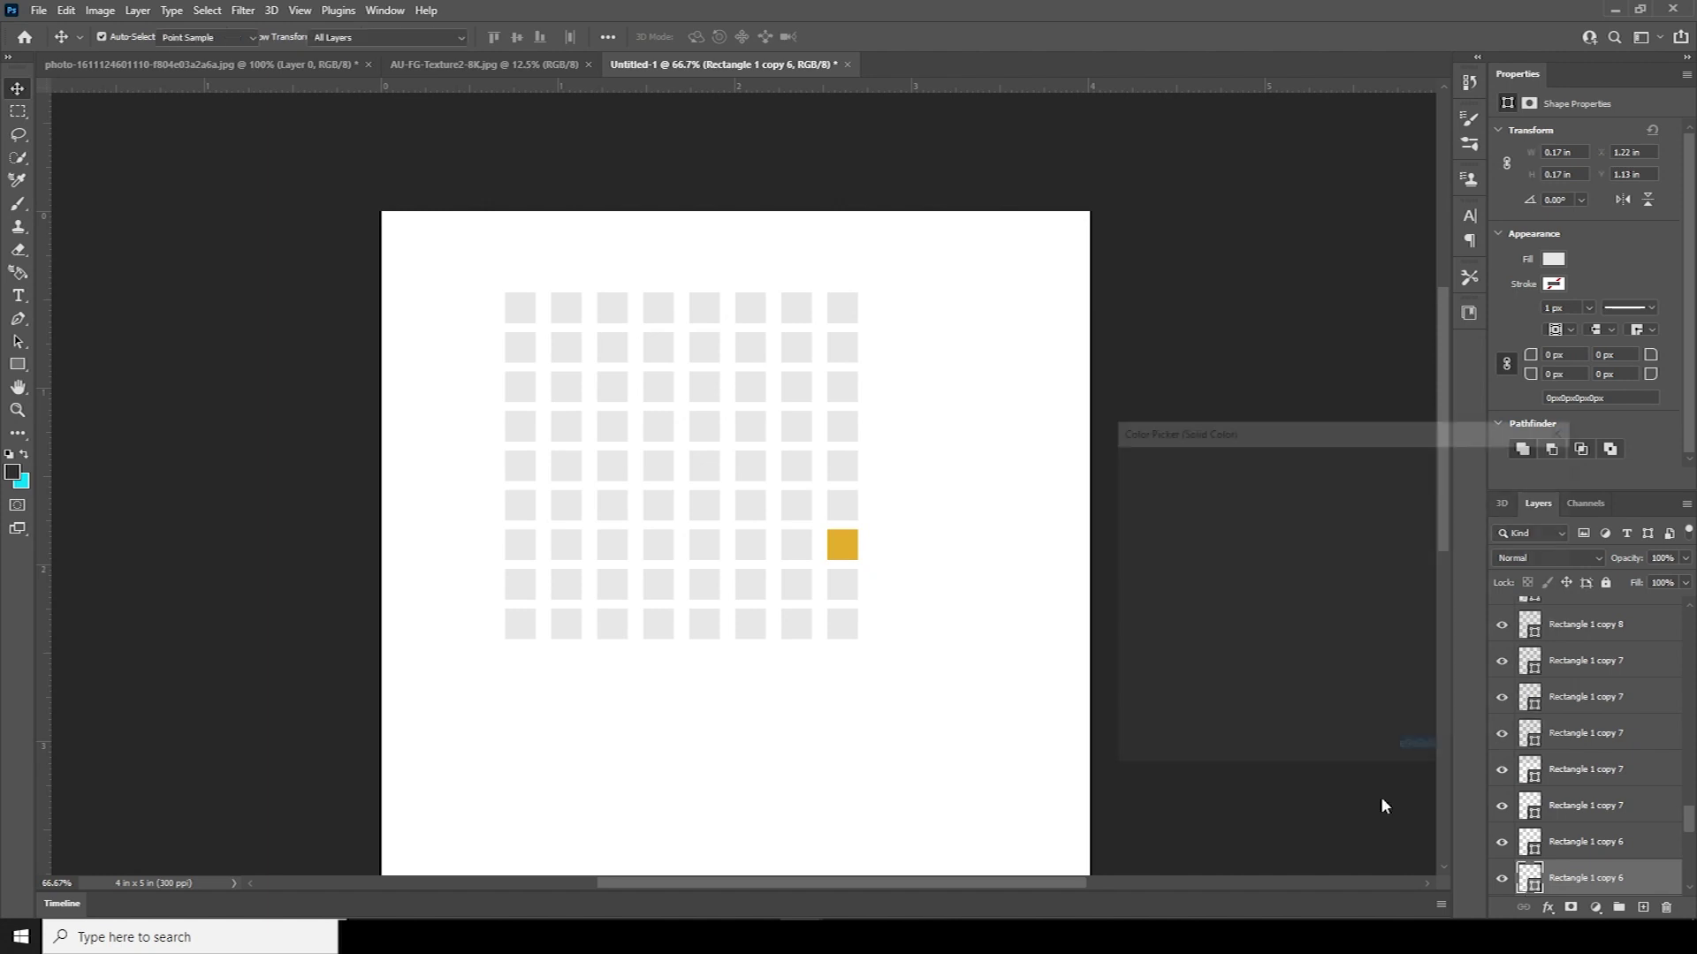
{"action": "left_click", "coordinate": [843, 545]}
{"action": "left_click", "coordinate": [1492, 464]}
Group all the square layers and name the group Rectangle.
{"action": "left_click_drag", "start_coordinate": [1688, 820], "coordinate": [1658, 871]}
{"action": "left_click", "coordinate": [1595, 623]}
{"action": "left_click", "coordinate": [1582, 809], "text": "shift"}
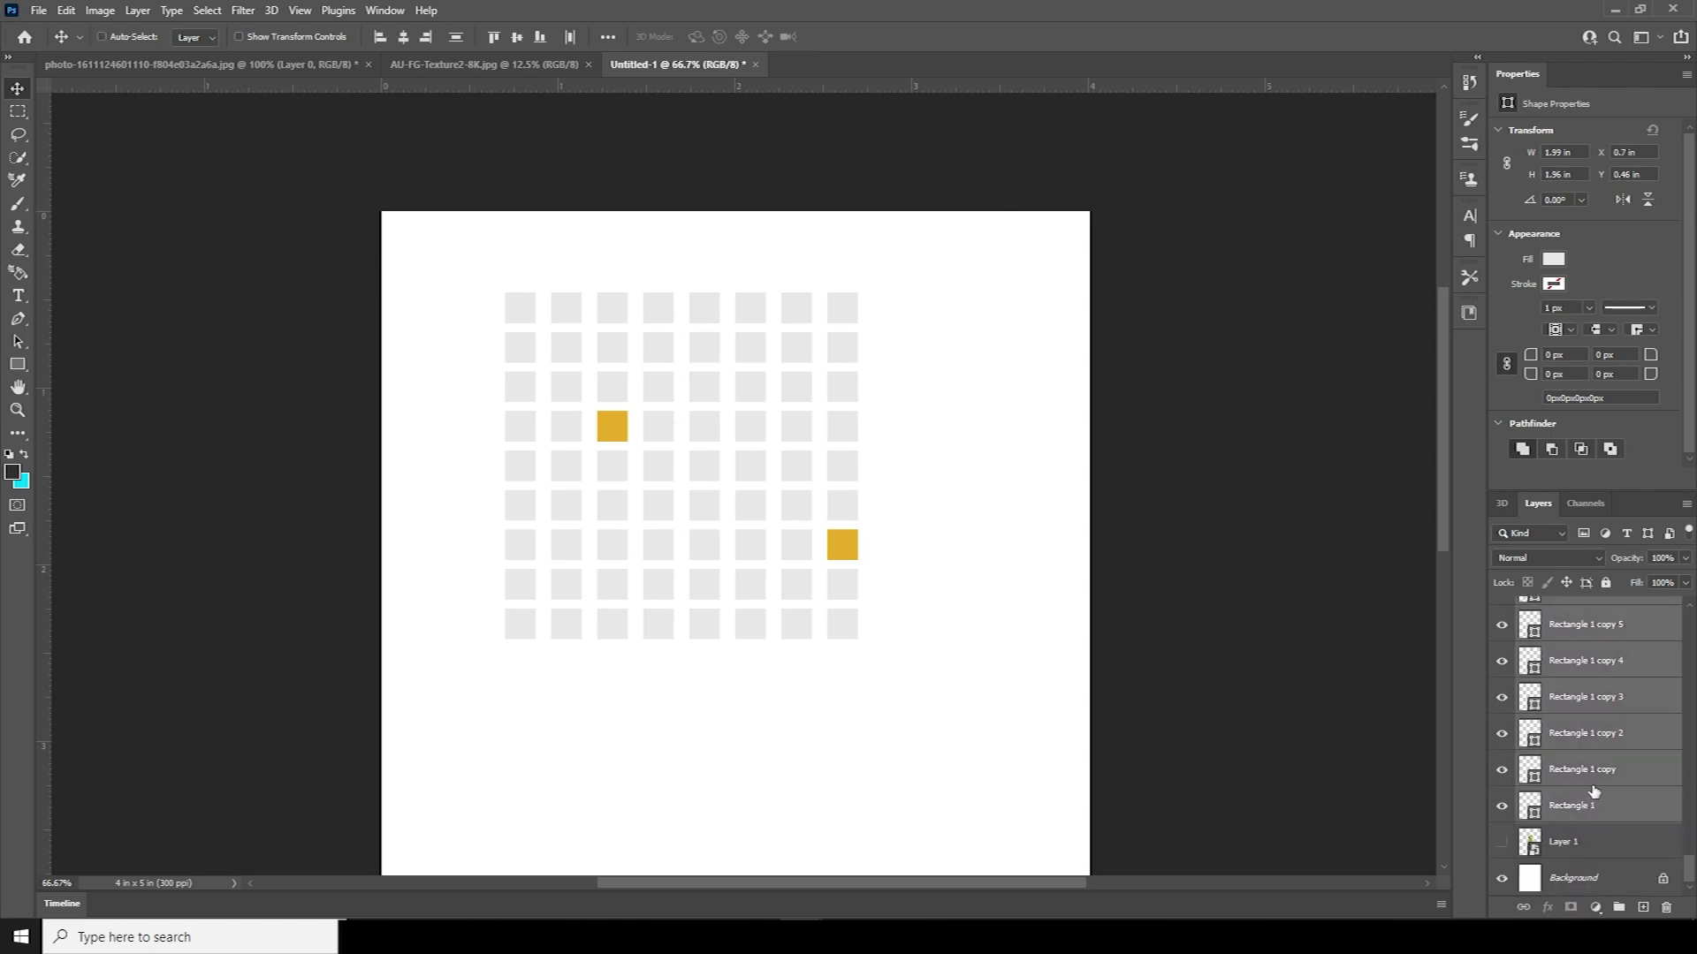
{"action": "key", "text": "ctrl+g"}
{"action": "double_click", "coordinate": [1569, 609]}
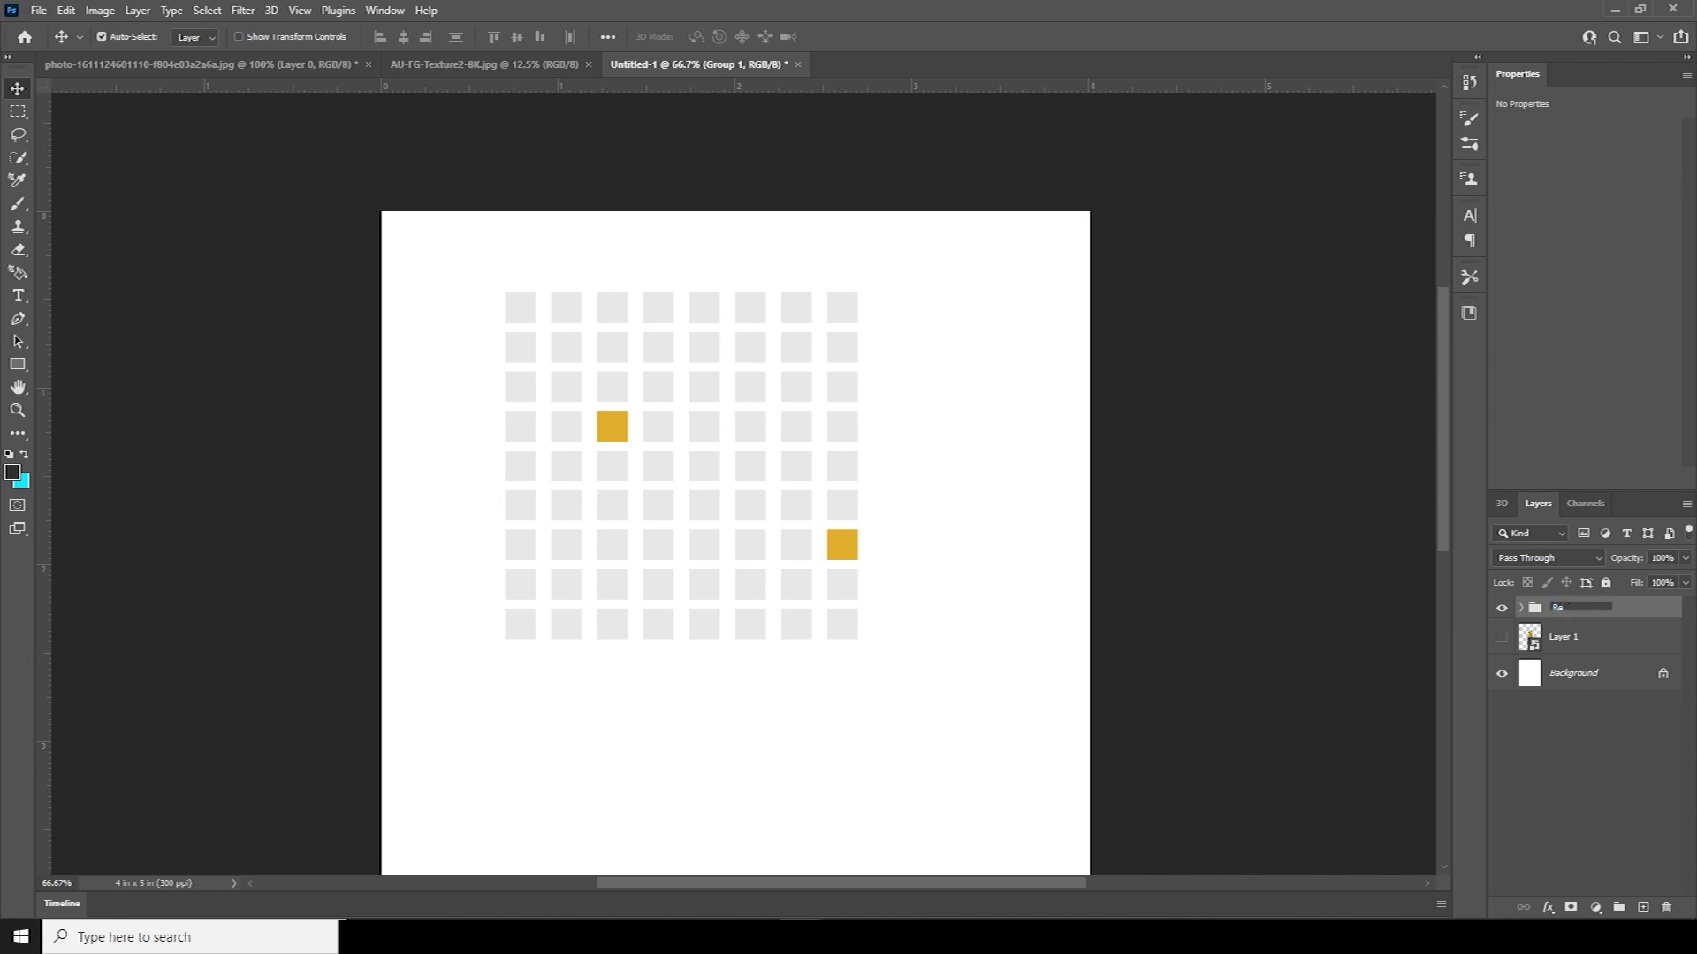
{"action": "key", "text": "Return"}
Make a copy of the Rectangle group merged into a single layer, and hide the original group.
{"action": "key", "text": "ctrl+j"}
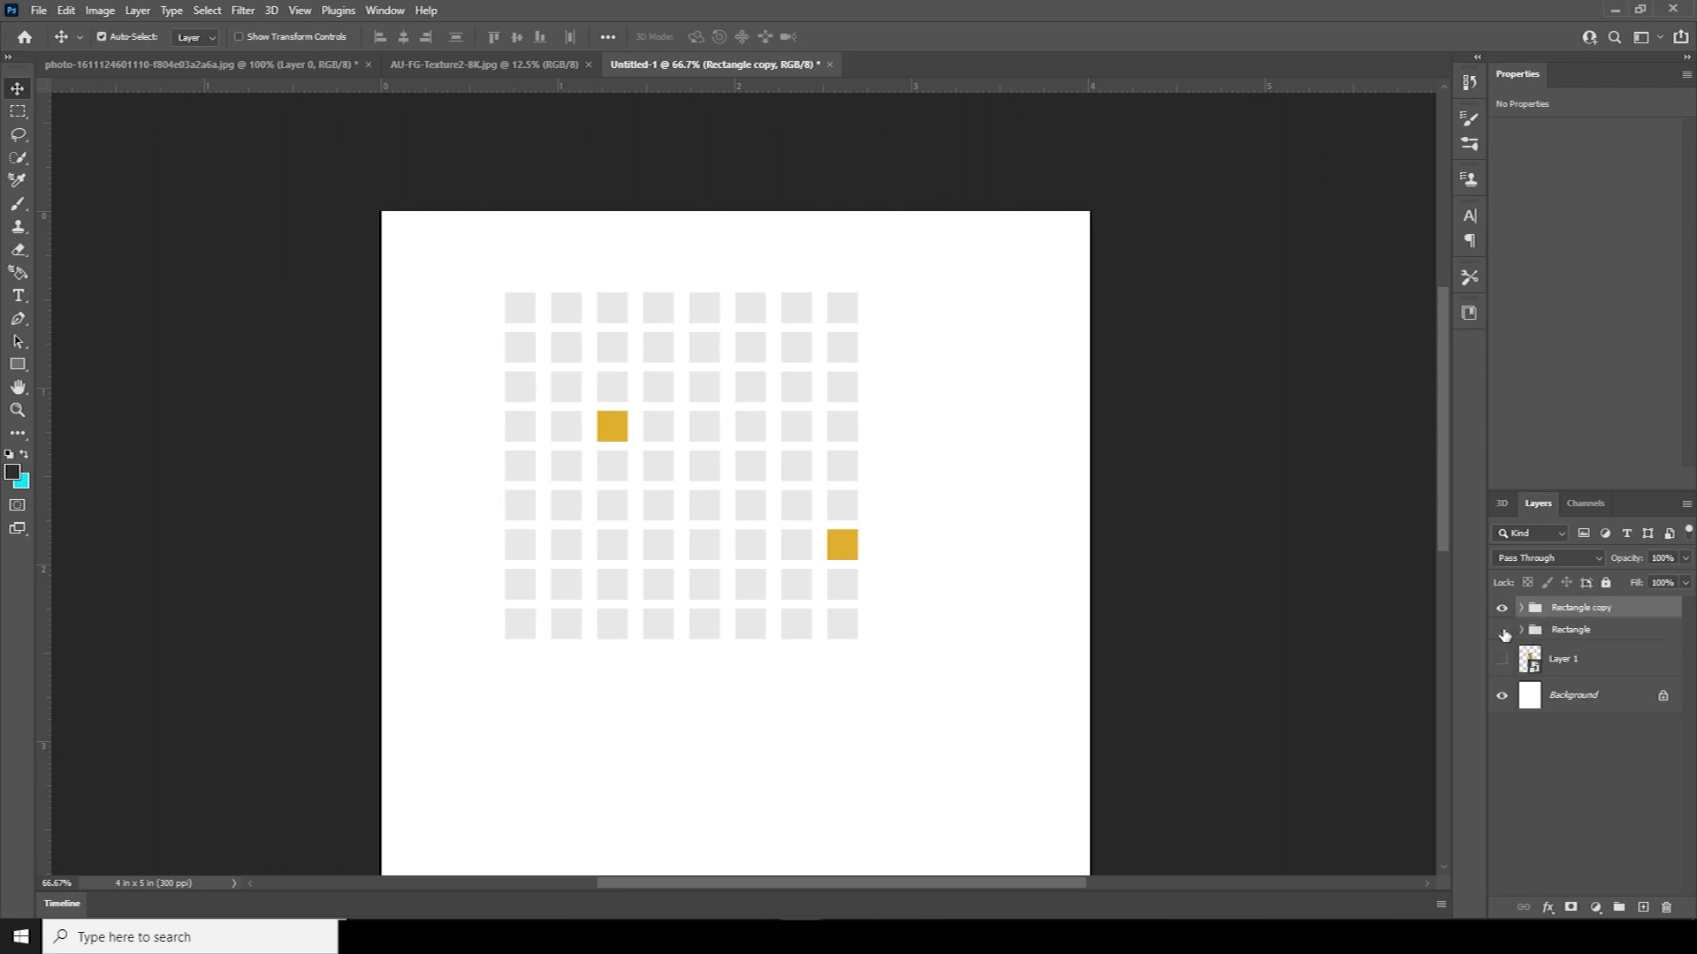
{"action": "left_click", "coordinate": [1573, 631]}
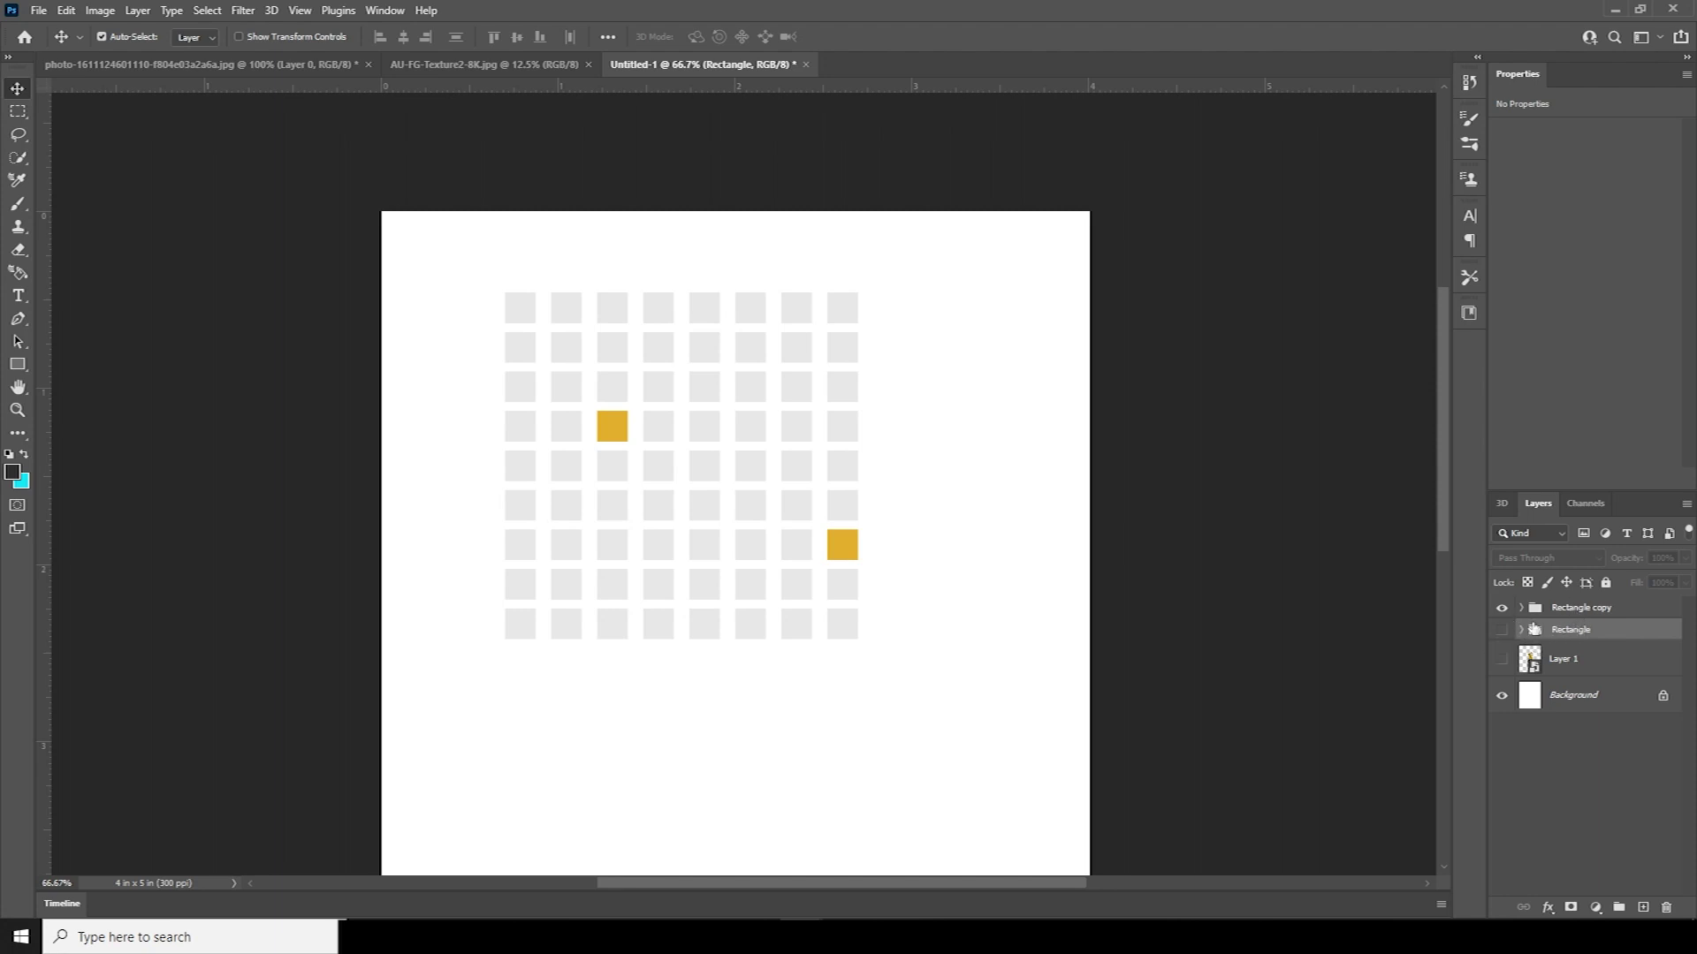
{"action": "left_click", "coordinate": [1593, 612]}
{"action": "right_click", "coordinate": [1594, 613]}
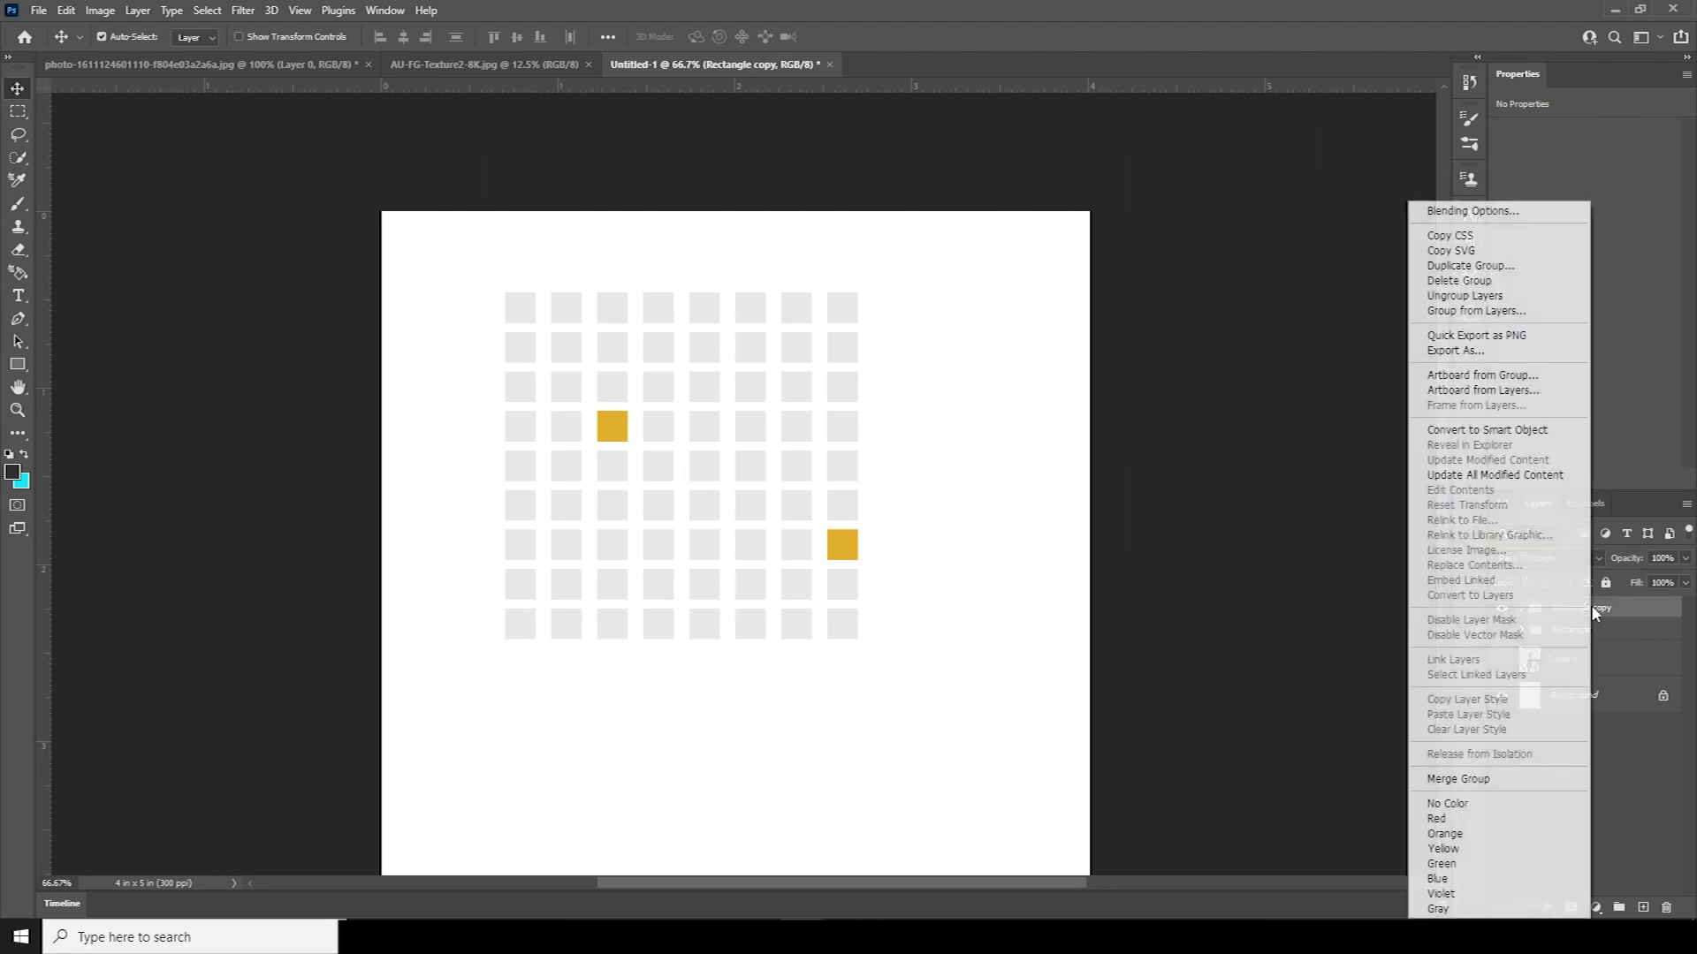
{"action": "left_click", "coordinate": [1467, 778]}
Move the merged Rectangle copy layer below Layer 1 and show the snowboarder again.
{"action": "left_click_drag", "start_coordinate": [1536, 623], "coordinate": [1501, 654]}
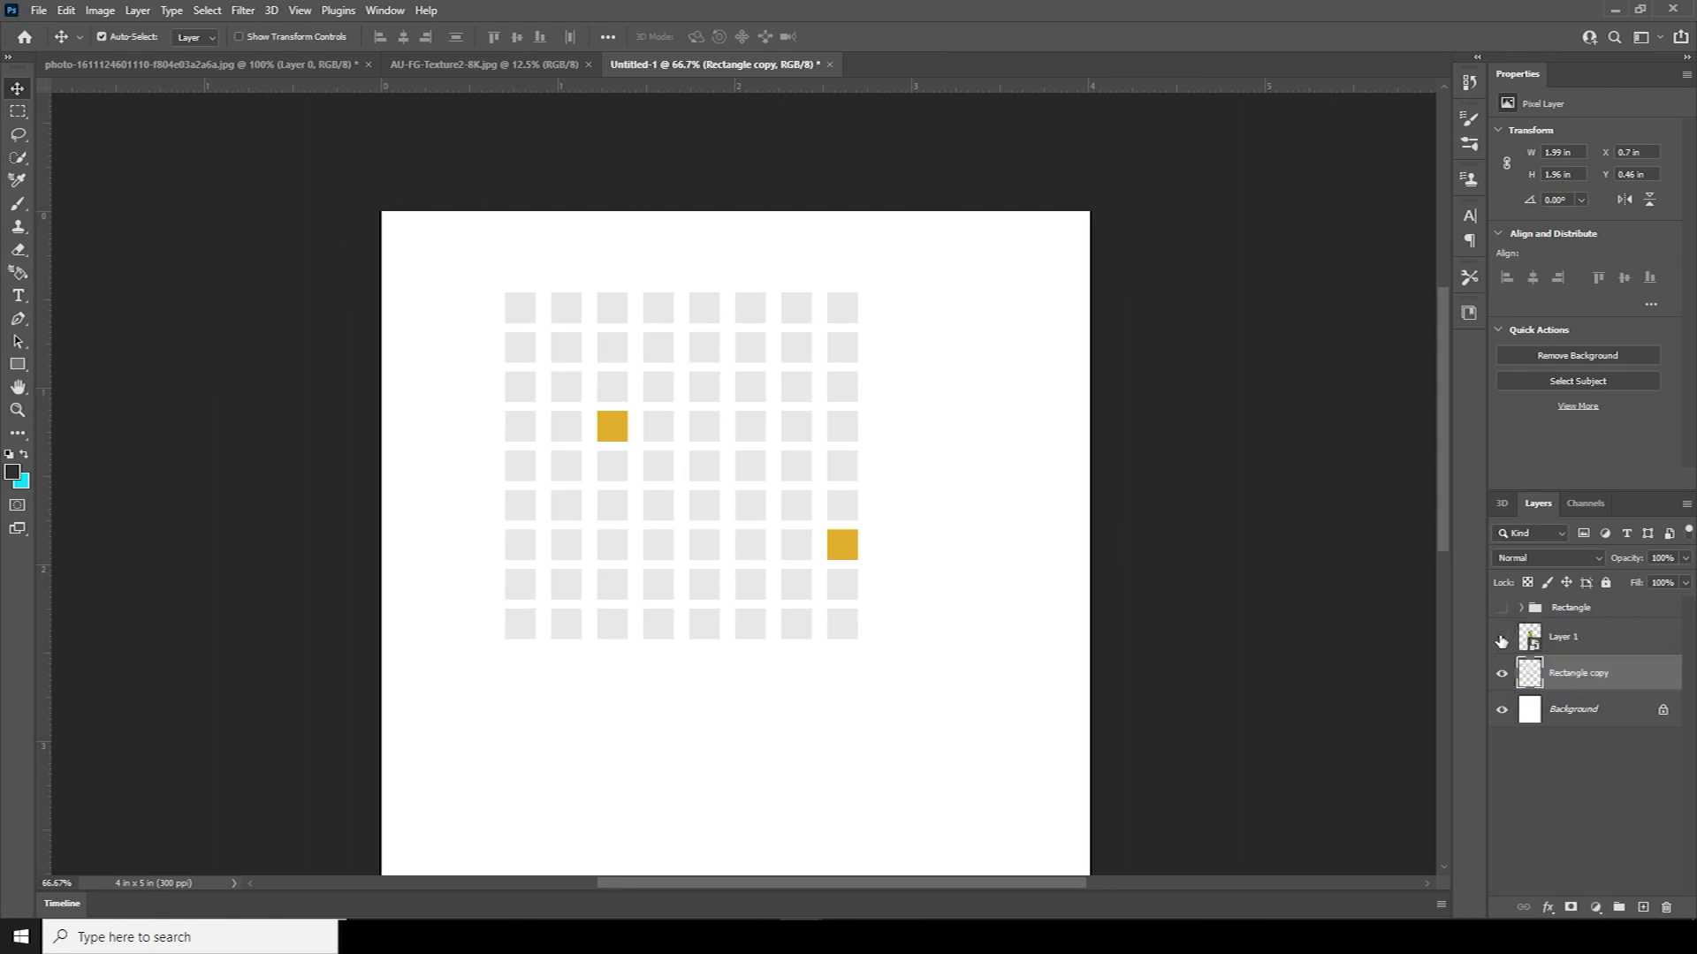
{"action": "left_click", "coordinate": [1502, 638]}
{"action": "key", "text": "ctrl+minus"}
{"action": "key", "text": "ctrl+minus"}
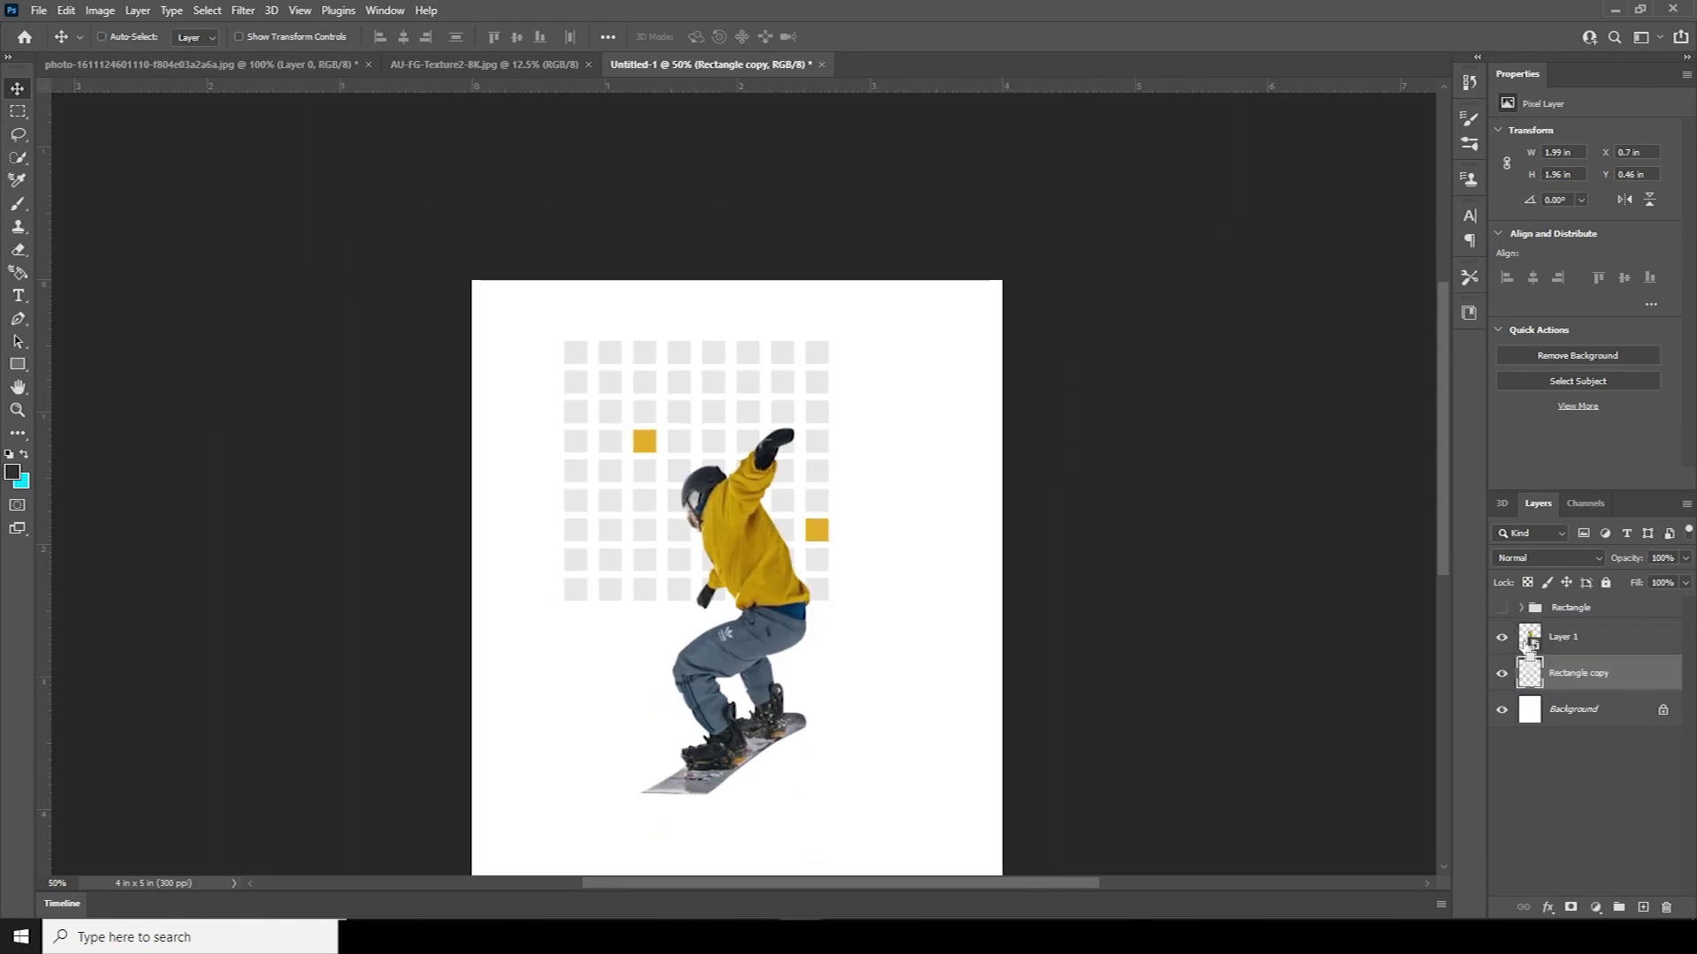
Scale the snowboarder layer down to 43.78% and reposition it near the centre of the canvas.
{"action": "left_click", "coordinate": [1531, 638]}
{"action": "key", "text": "ctrl+t"}
{"action": "left_click_drag", "start_coordinate": [786, 454], "coordinate": [781, 460]}
{"action": "left_click_drag", "start_coordinate": [750, 537], "coordinate": [750, 530]}
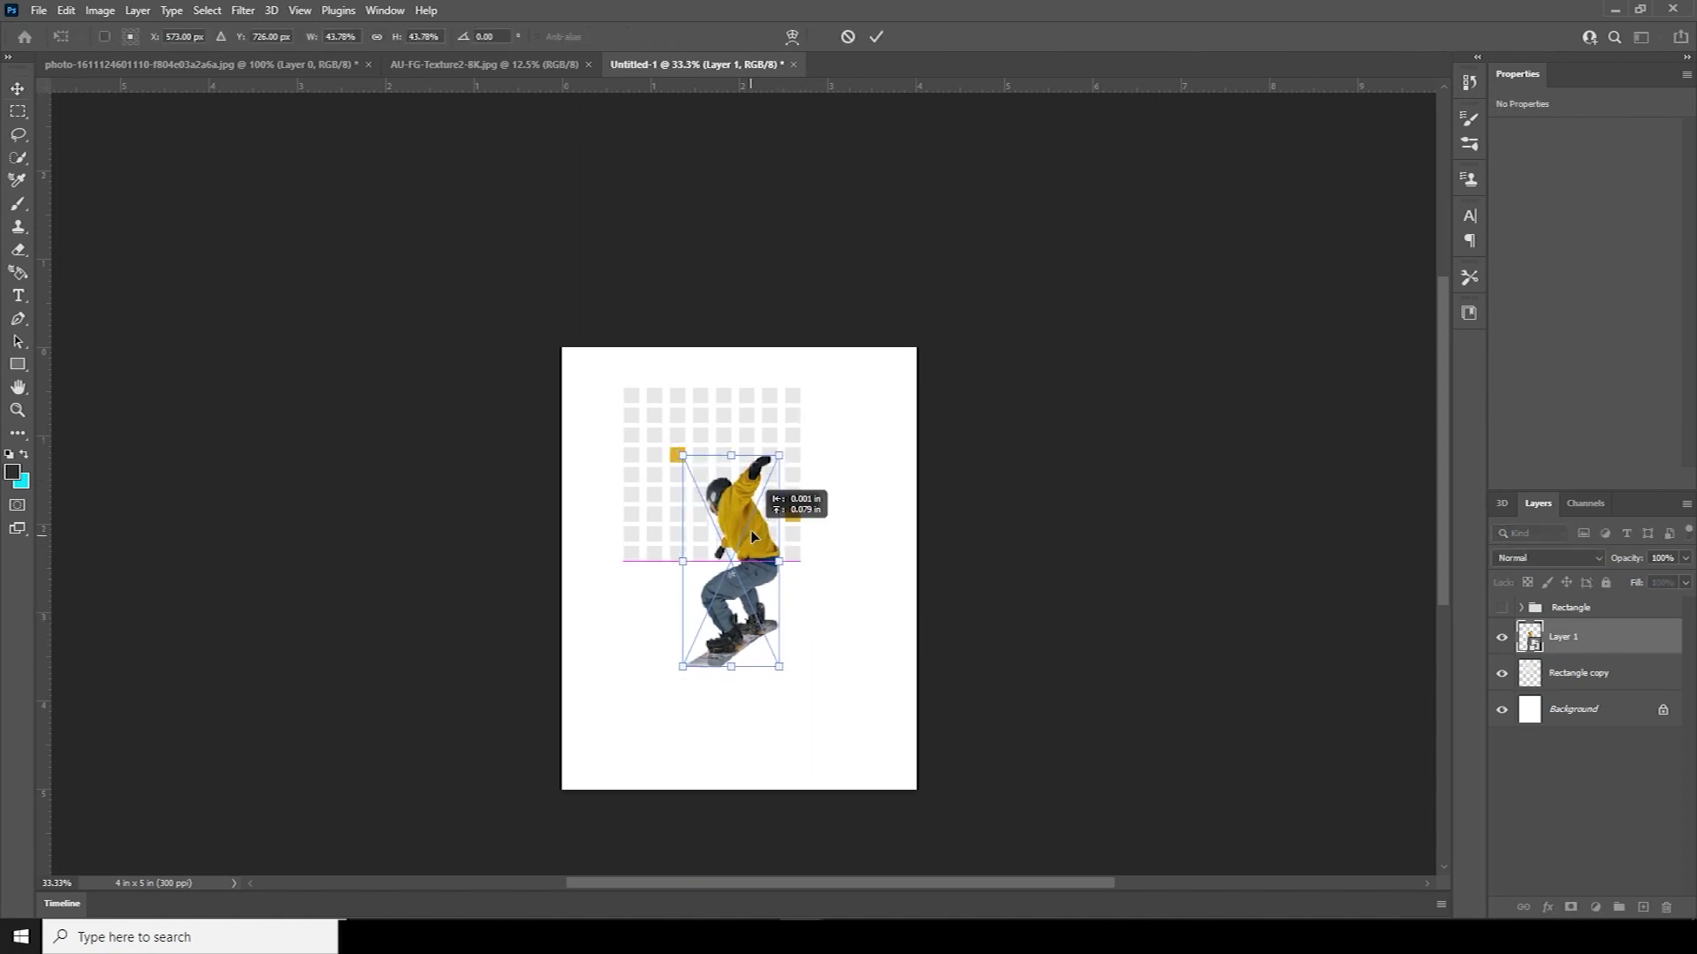
{"action": "key", "text": "Return"}
Move the Rectangle copy grid down behind the snowboarder's legs with Free Transform.
{"action": "left_click", "coordinate": [1539, 677]}
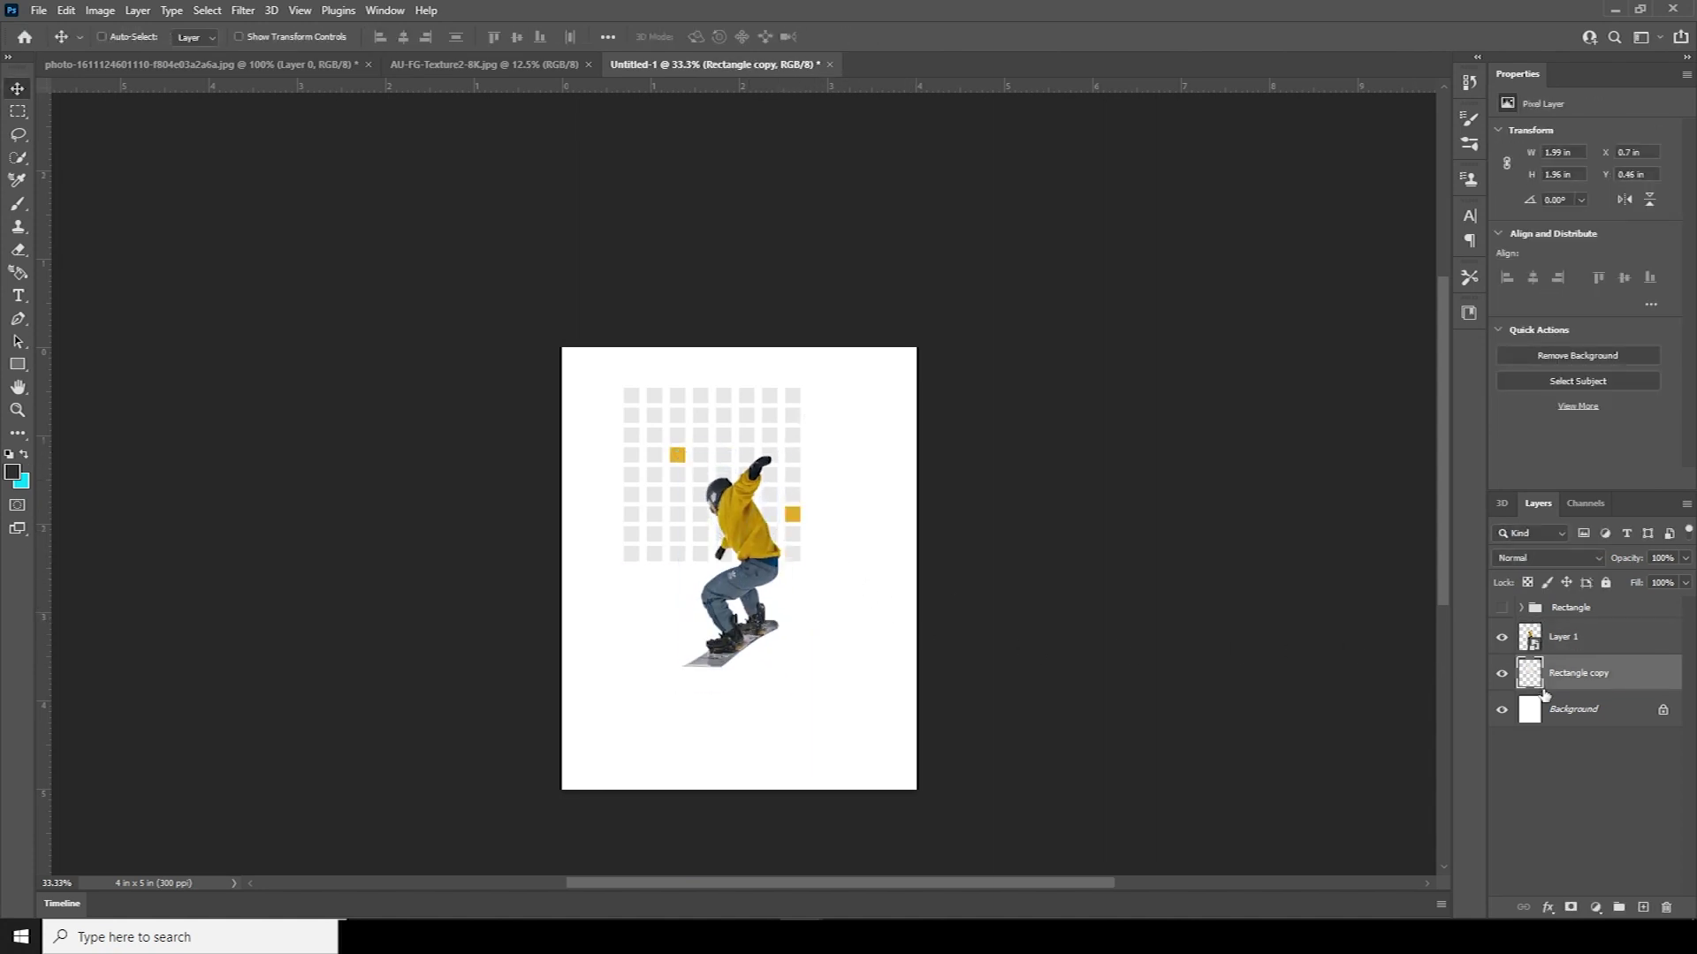
{"action": "key", "text": "ctrl+t"}
{"action": "left_click_drag", "start_coordinate": [748, 488], "coordinate": [759, 643]}
Apply a Perspective transform to the grid, narrowing its far edge and widening its near edge to about 3.47 in.
{"action": "right_click", "coordinate": [760, 641]}
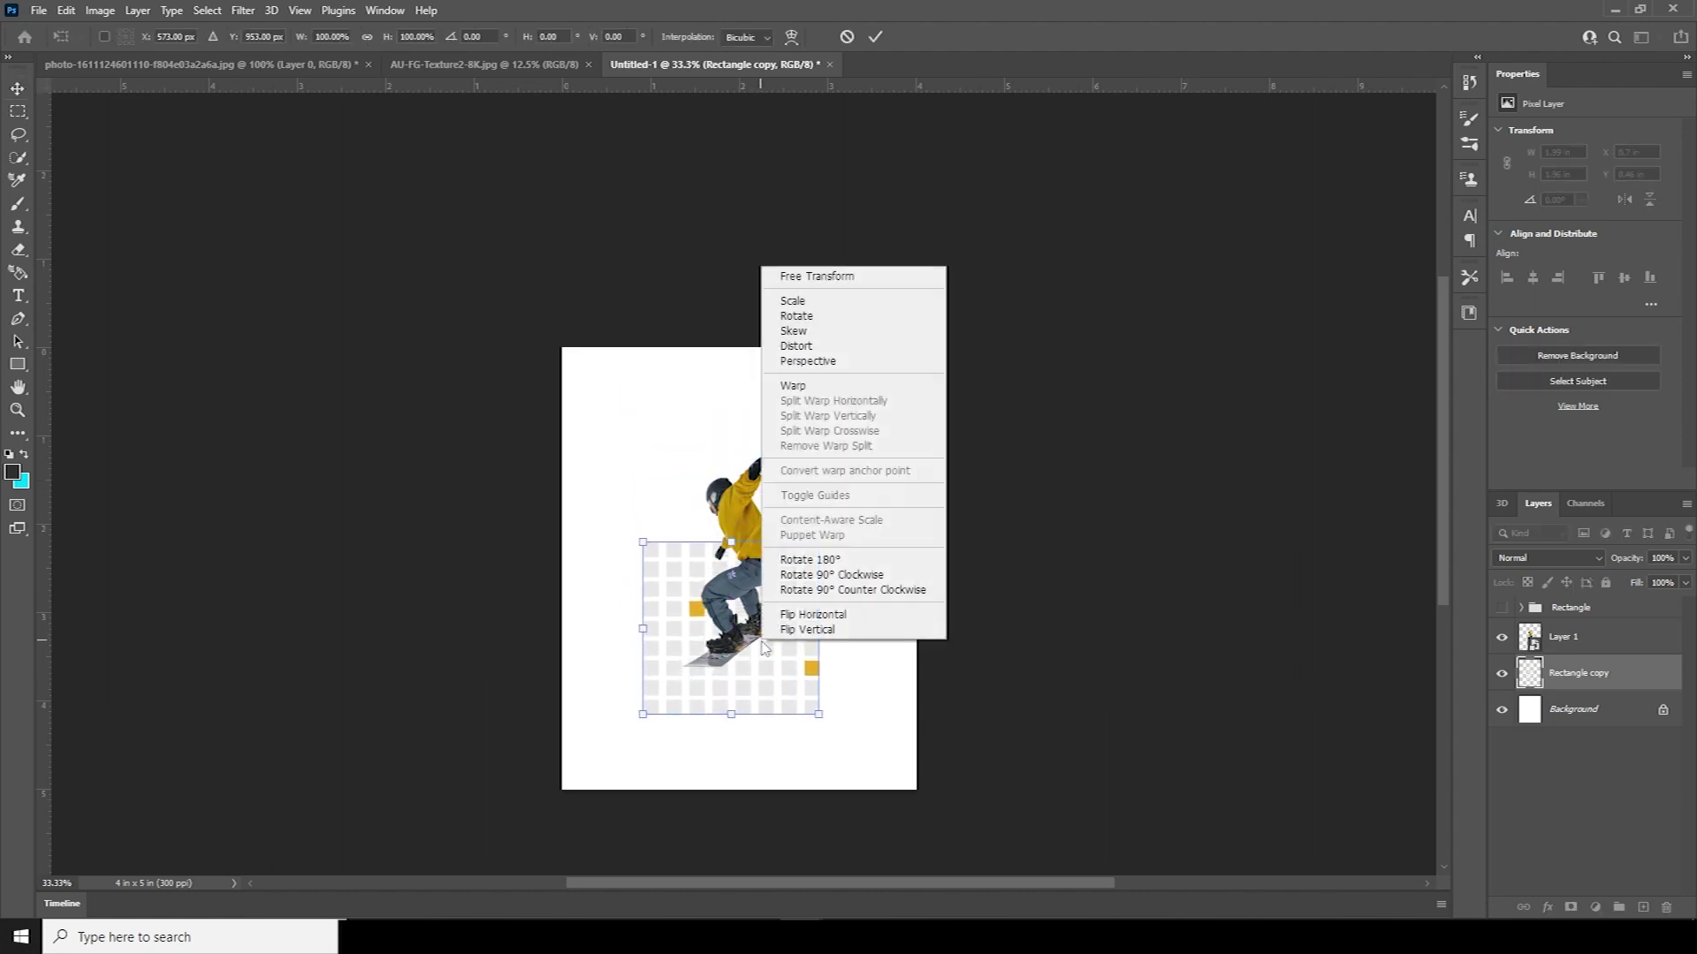
{"action": "left_click", "coordinate": [808, 362]}
{"action": "left_click_drag", "start_coordinate": [816, 548], "coordinate": [788, 543]}
{"action": "left_click_drag", "start_coordinate": [818, 714], "coordinate": [871, 705]}
{"action": "left_click_drag", "start_coordinate": [780, 625], "coordinate": [789, 645]}
{"action": "left_click_drag", "start_coordinate": [880, 733], "coordinate": [895, 736]}
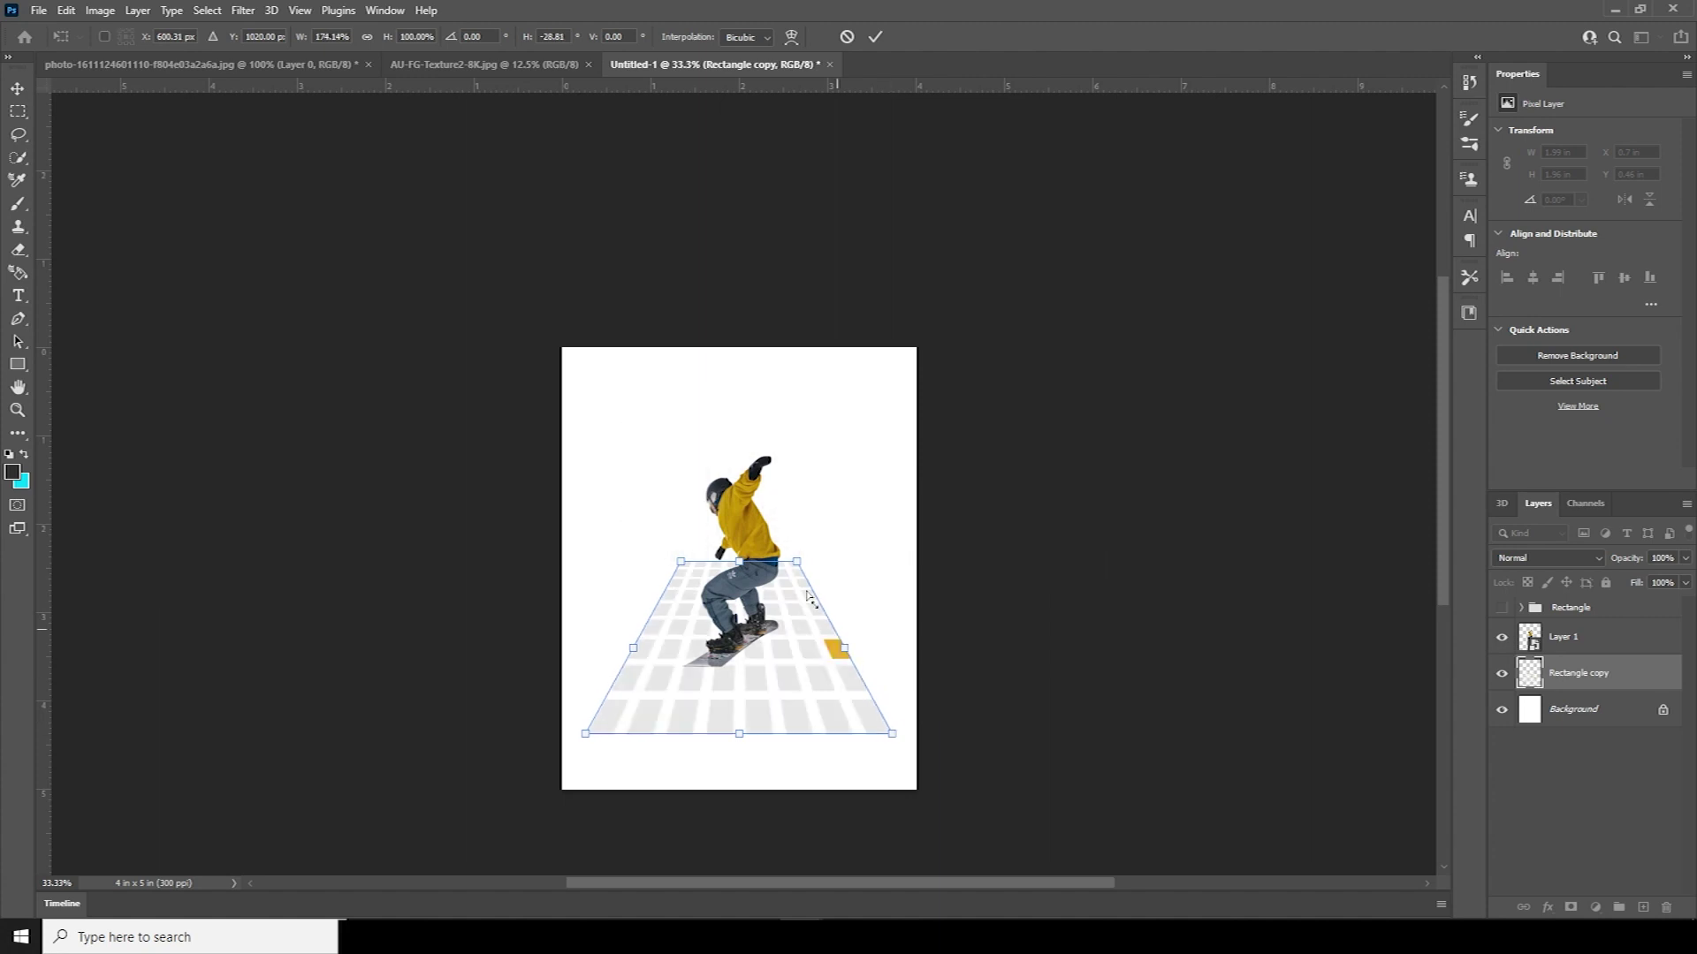
{"action": "left_click_drag", "start_coordinate": [797, 570], "coordinate": [792, 587]}
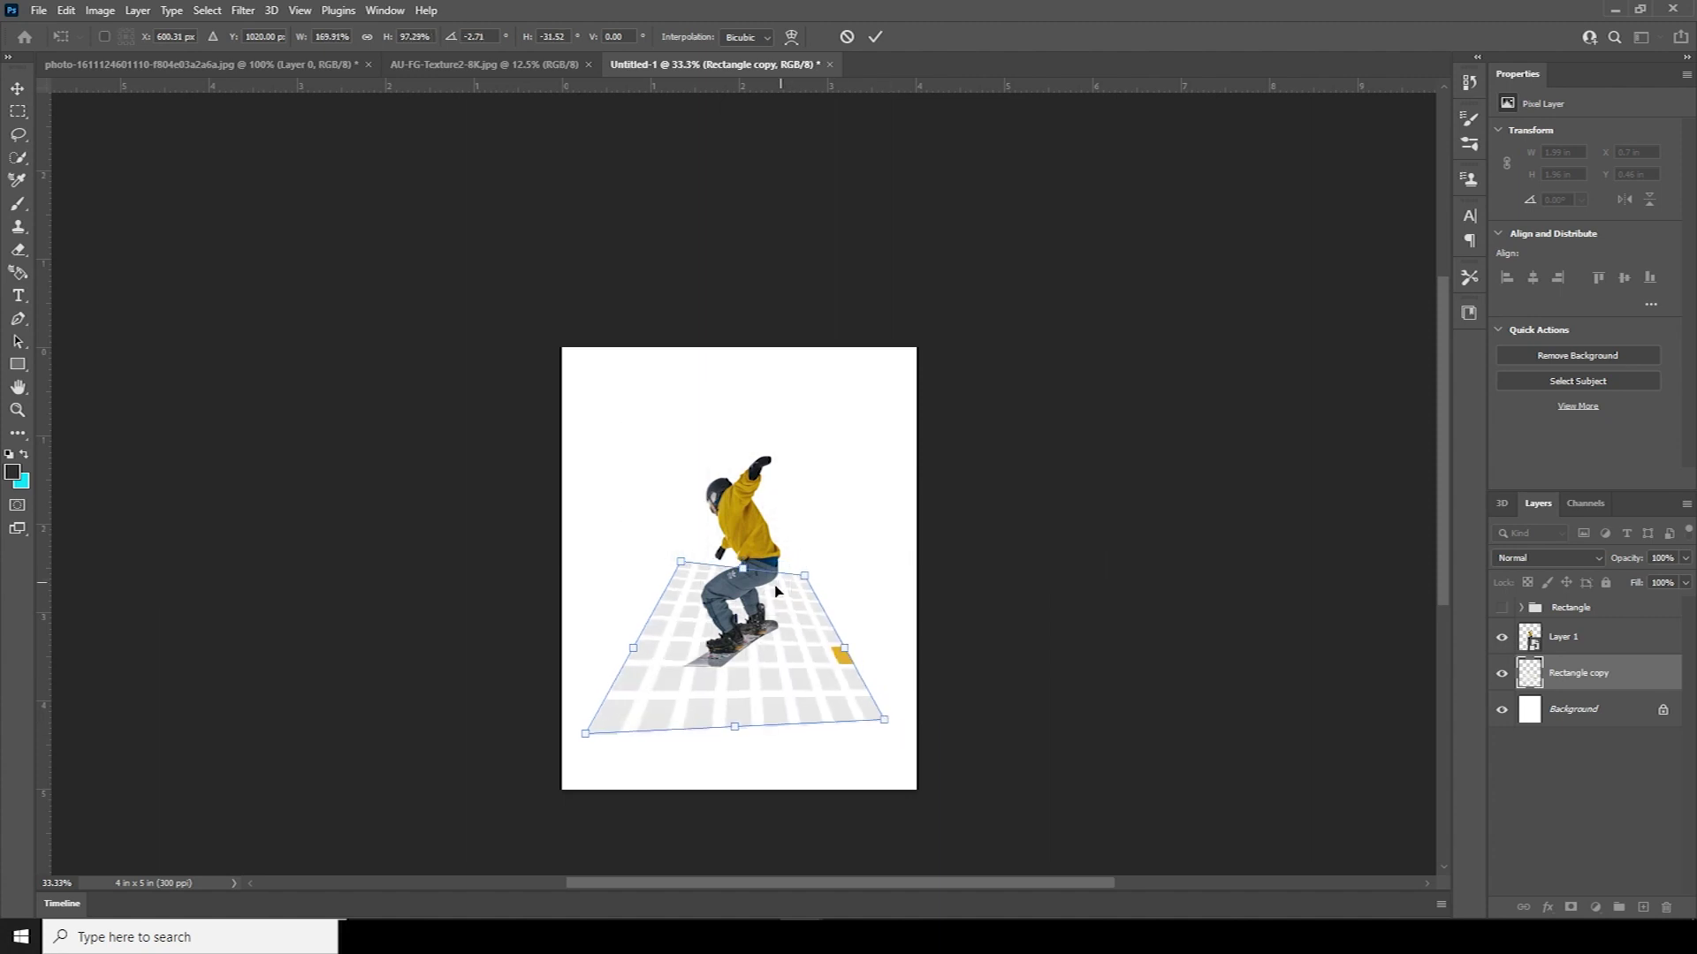
{"action": "key", "text": "ctrl+z"}
{"action": "left_click_drag", "start_coordinate": [735, 566], "coordinate": [740, 566]}
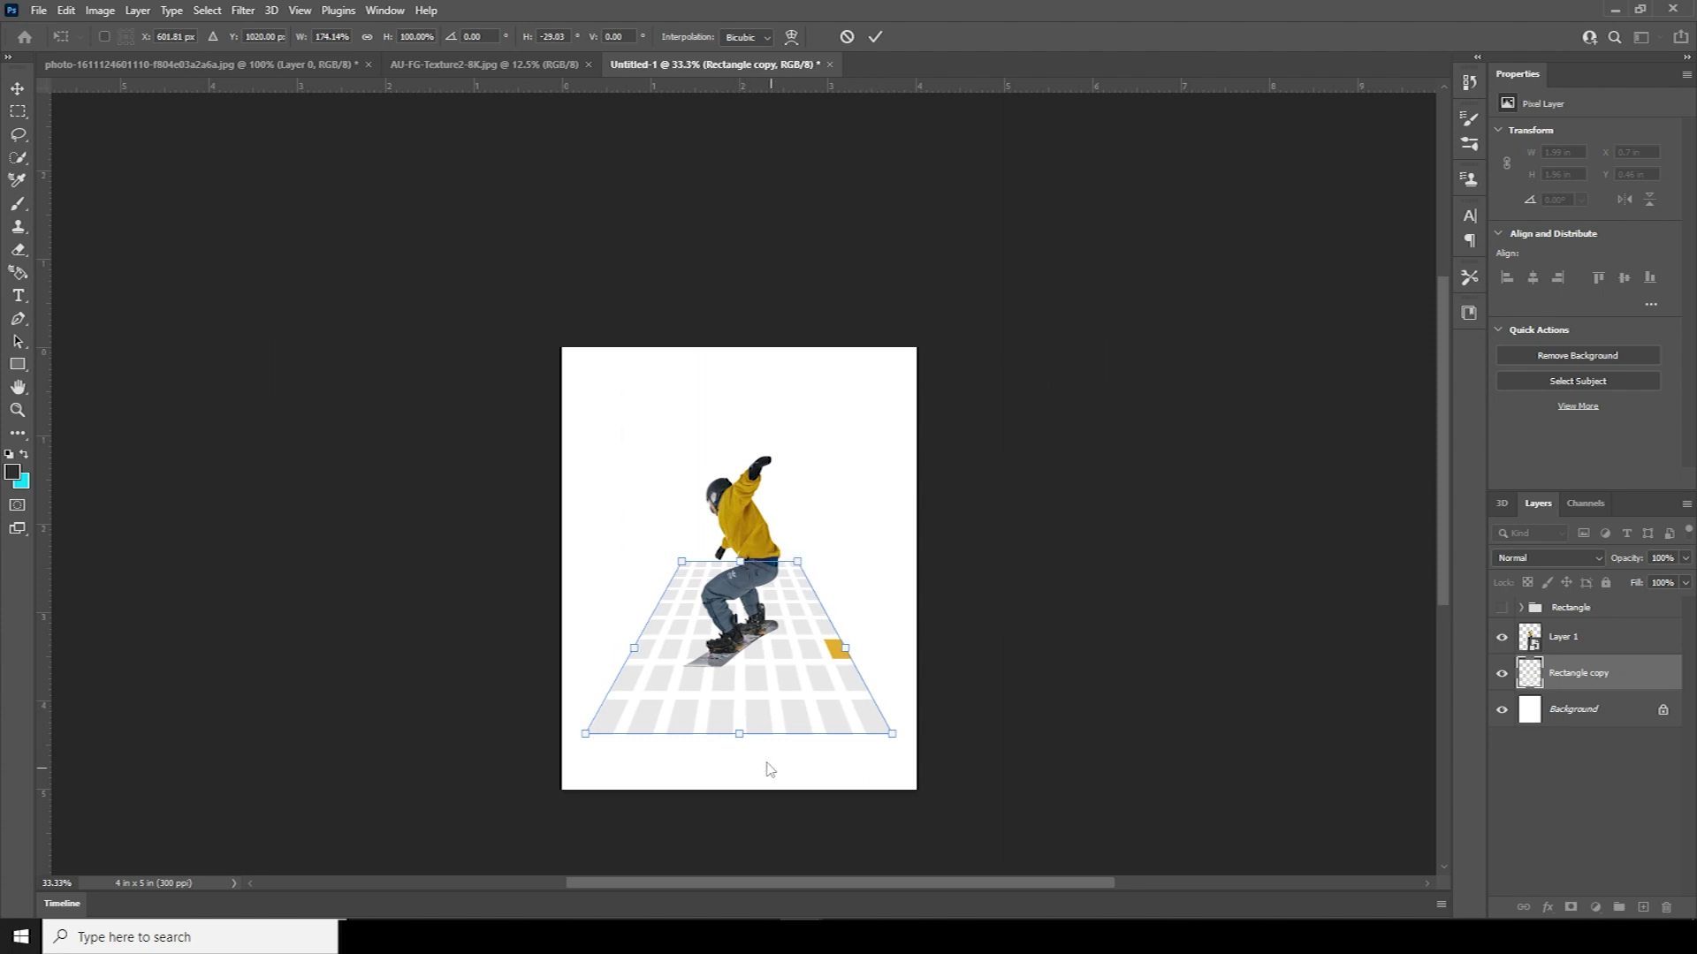
{"action": "key", "text": "Return"}
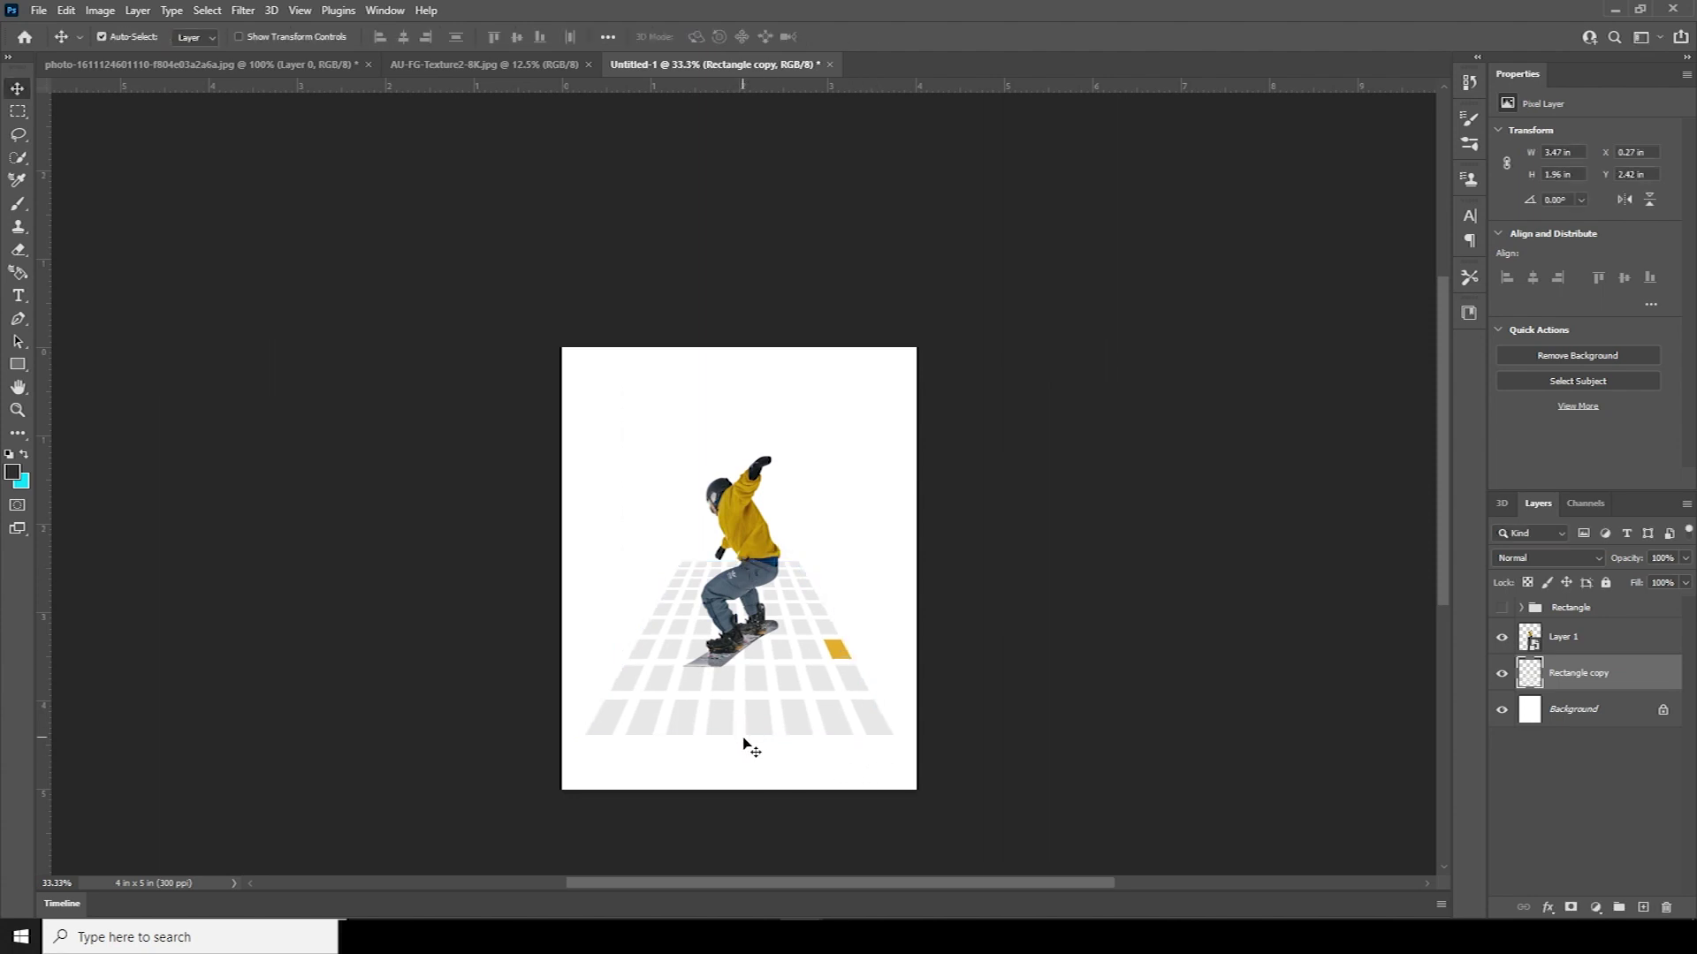
Flatten and narrow the grid to about 2.98 x 0.85 in so it lies like a floor under the snowboard.
{"action": "key", "text": "ctrl+t"}
{"action": "left_click_drag", "start_coordinate": [741, 733], "coordinate": [741, 649]}
{"action": "left_click_drag", "start_coordinate": [891, 651], "coordinate": [812, 664]}
{"action": "key", "text": "Return"}
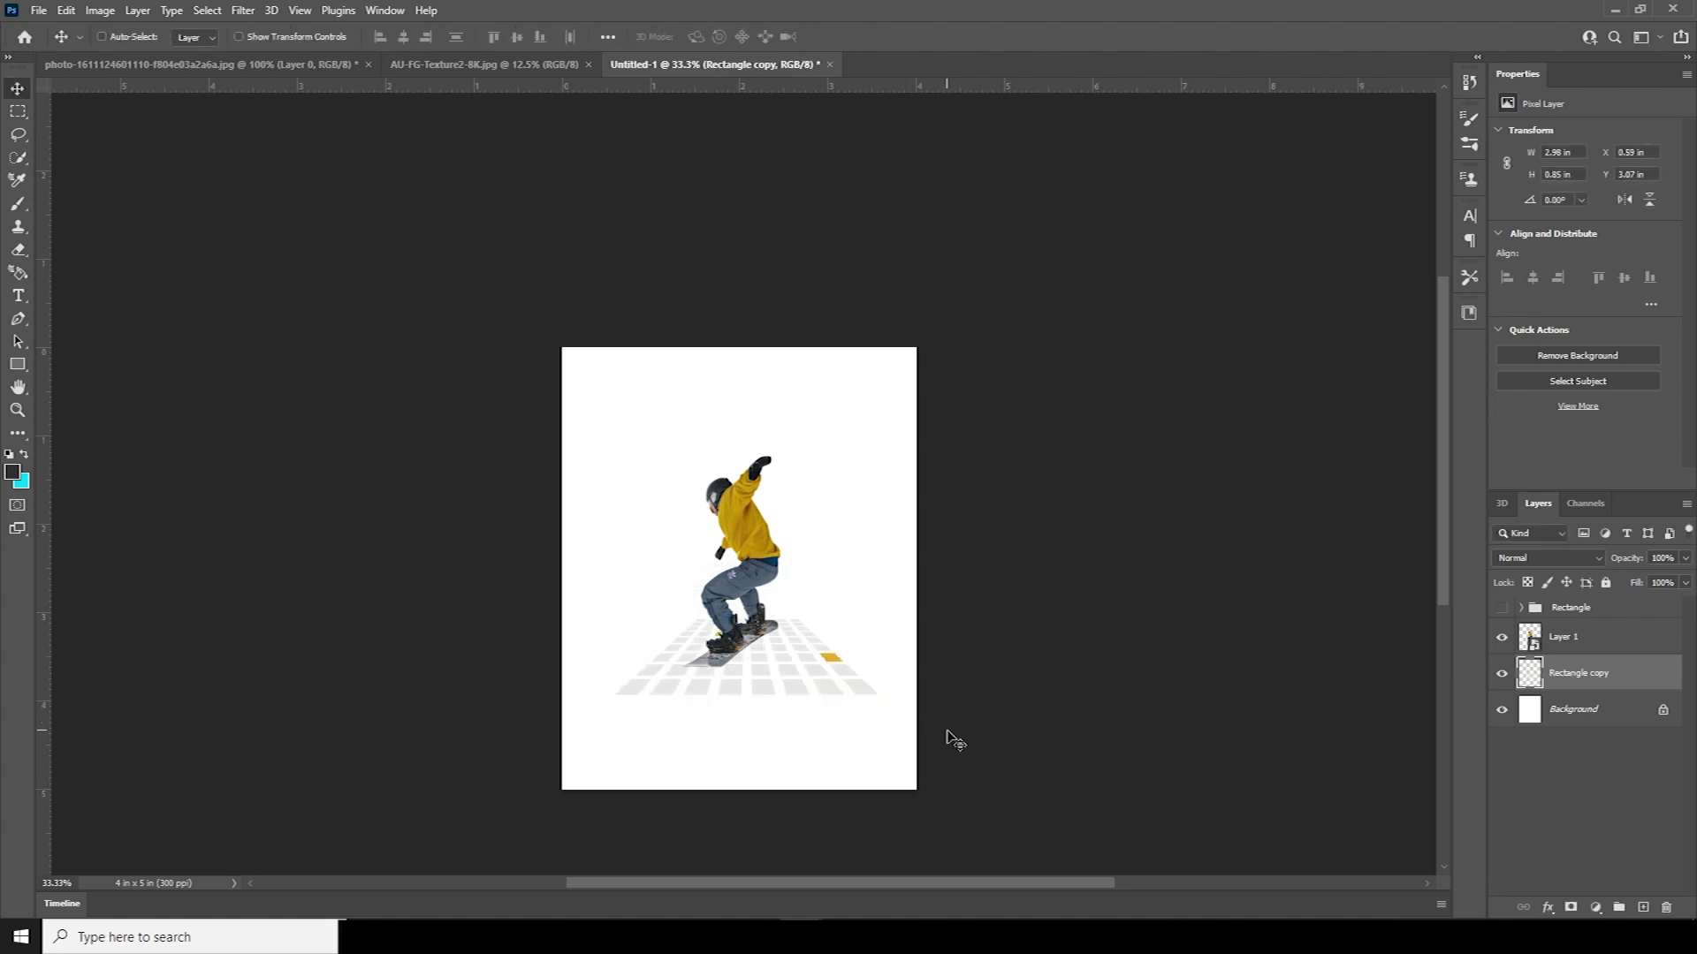
Open the Liquify filter on the Rectangle copy layer and choose the Twirl Clockwise tool.
{"action": "key", "text": "ctrl+plus"}
{"action": "key", "text": "ctrl+plus"}
{"action": "key", "text": "ctrl+minus"}
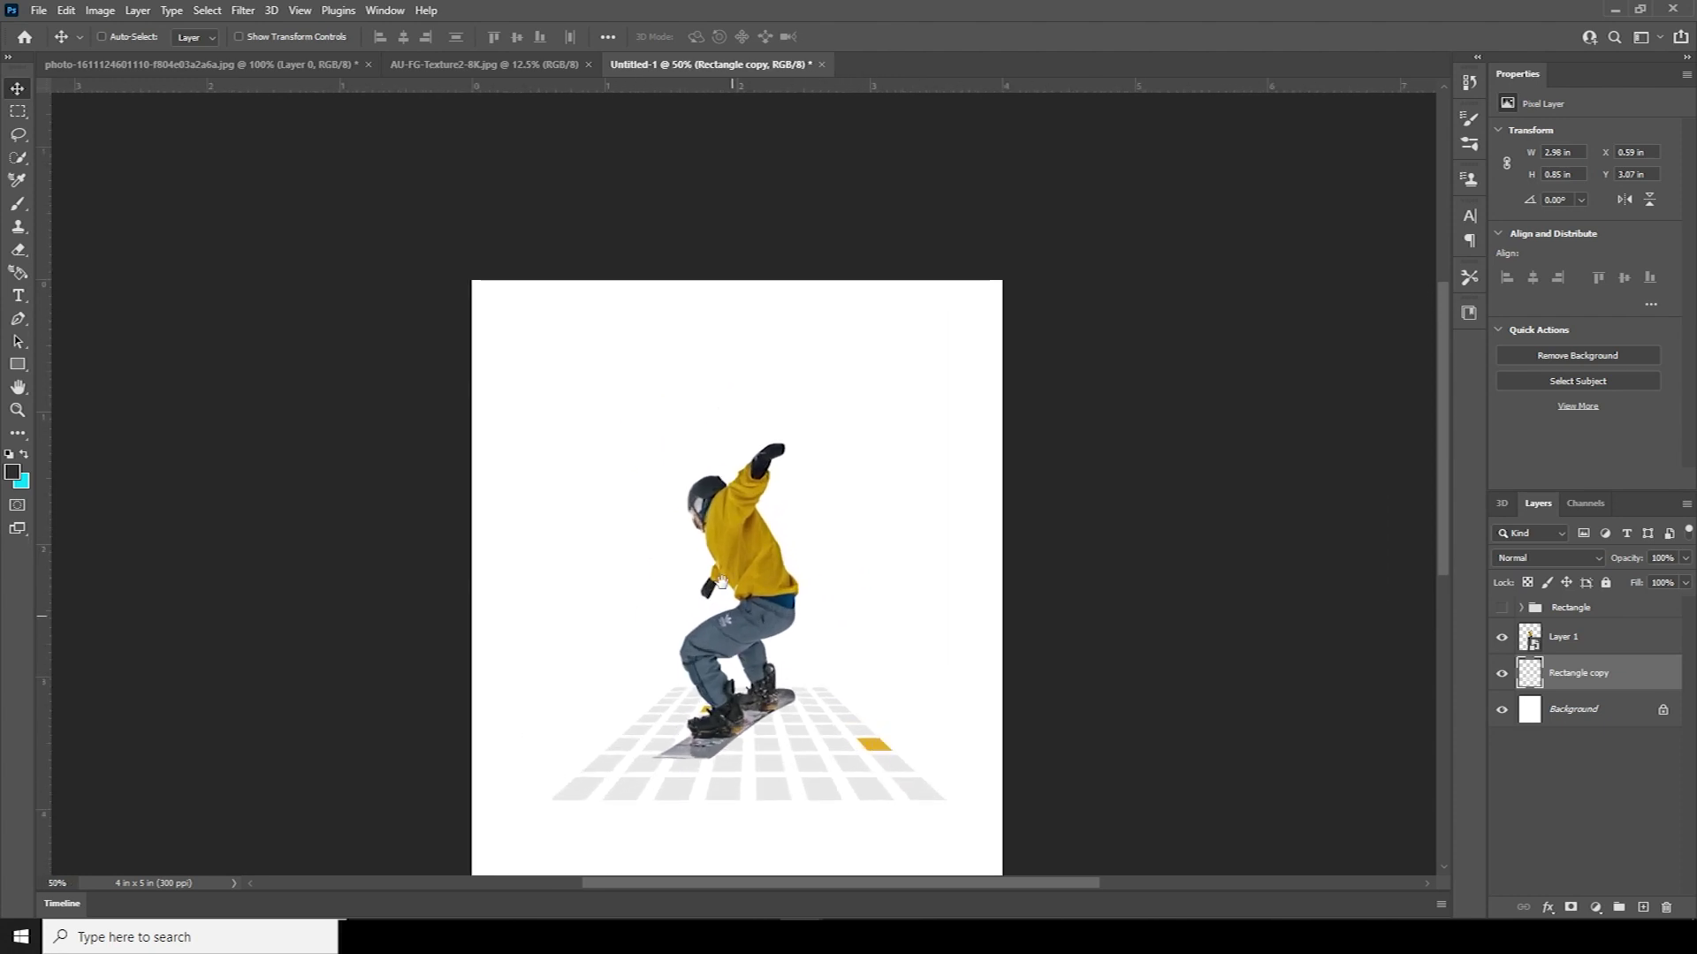
{"action": "left_click", "coordinate": [242, 11]}
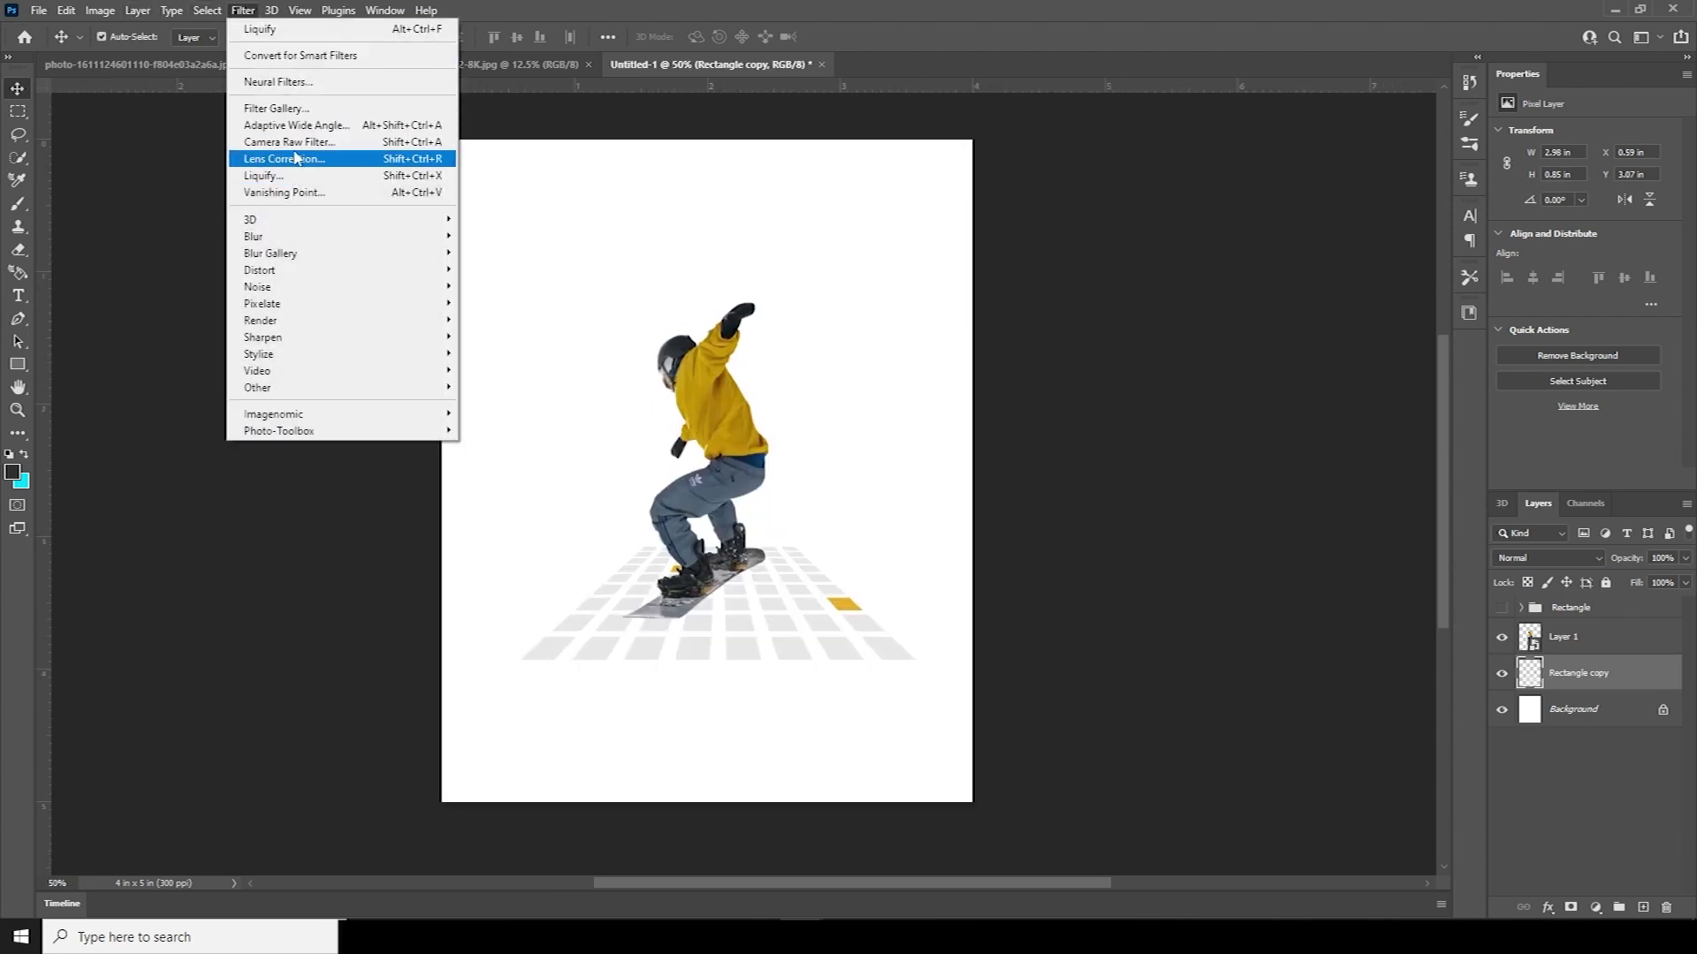
{"action": "left_click", "coordinate": [479, 212]}
{"action": "key", "text": "shift+ctrl+x"}
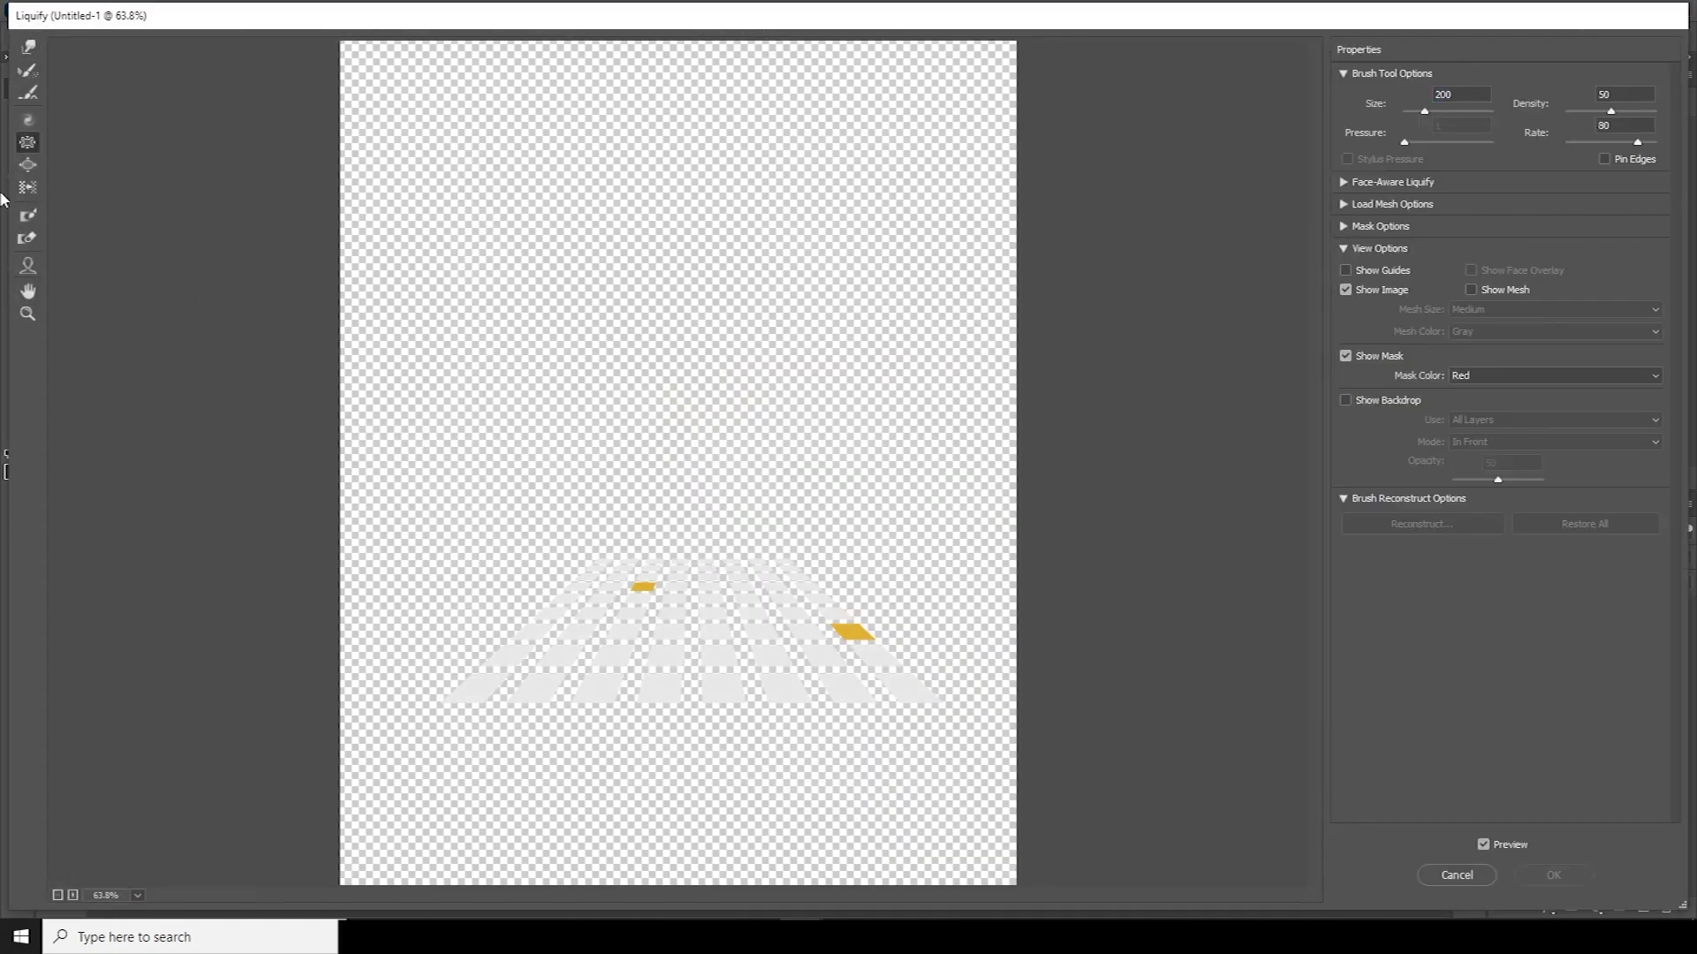
{"action": "left_click", "coordinate": [28, 119]}
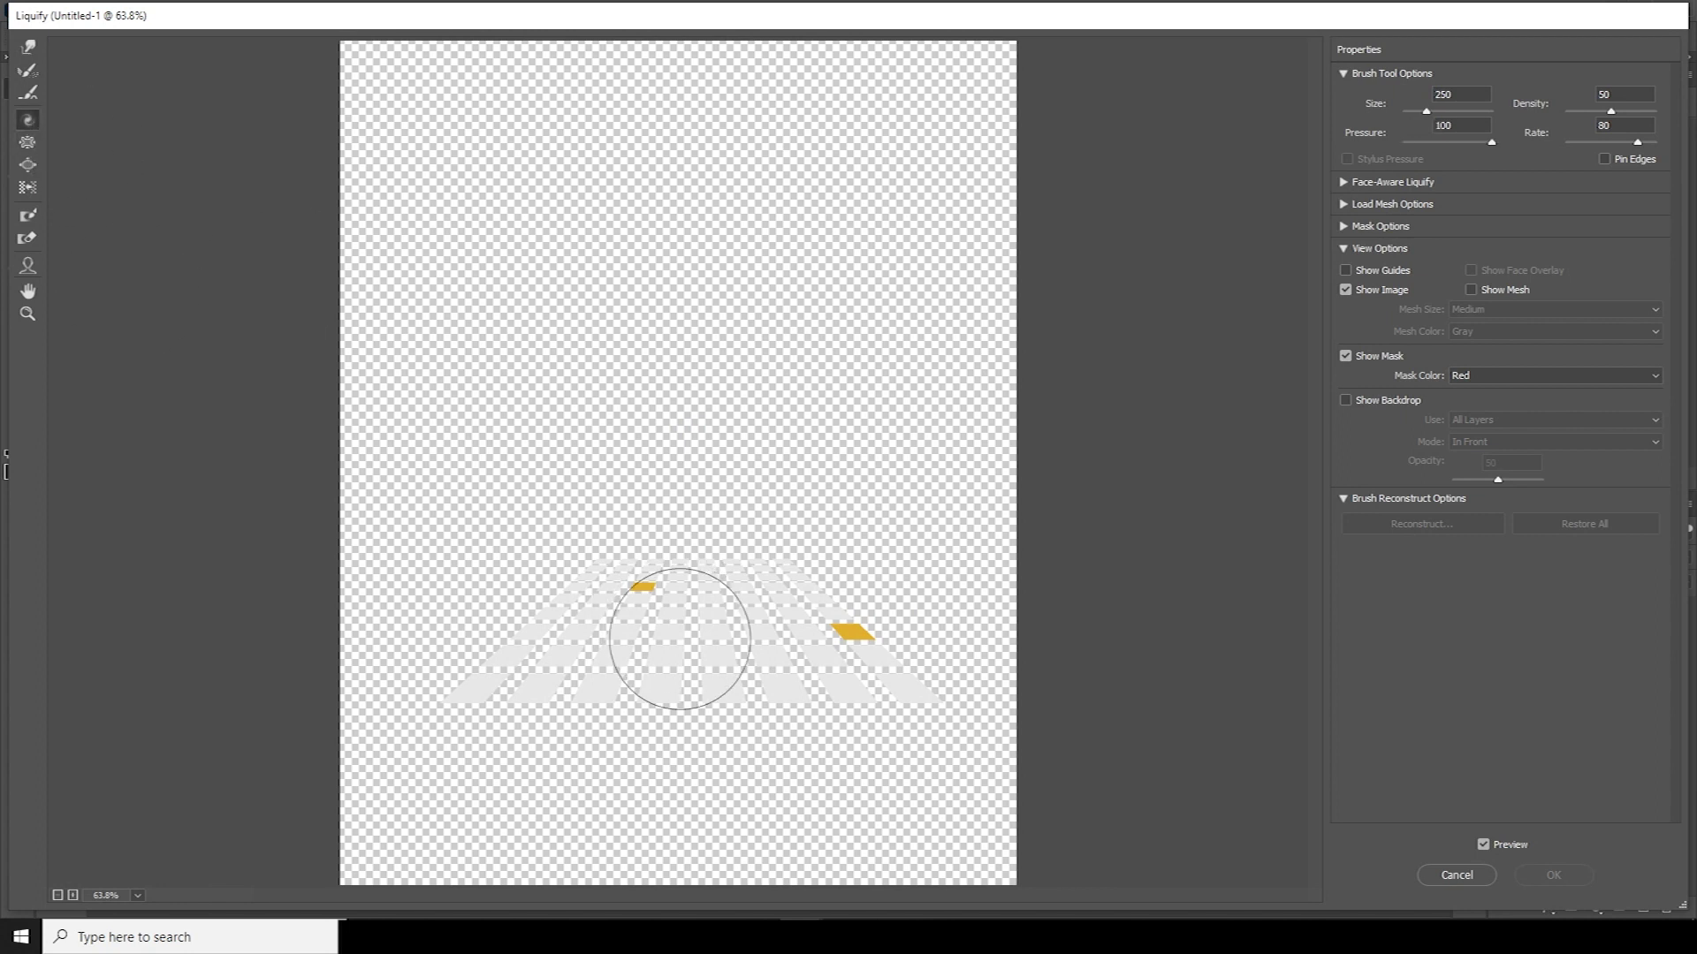
Reduce the twirl brush size and distort the squares from the middle of the grid toward its left side.
{"action": "key", "text": "bracketleft"}
{"action": "key", "text": "bracketleft"}
{"action": "key", "text": "bracketleft"}
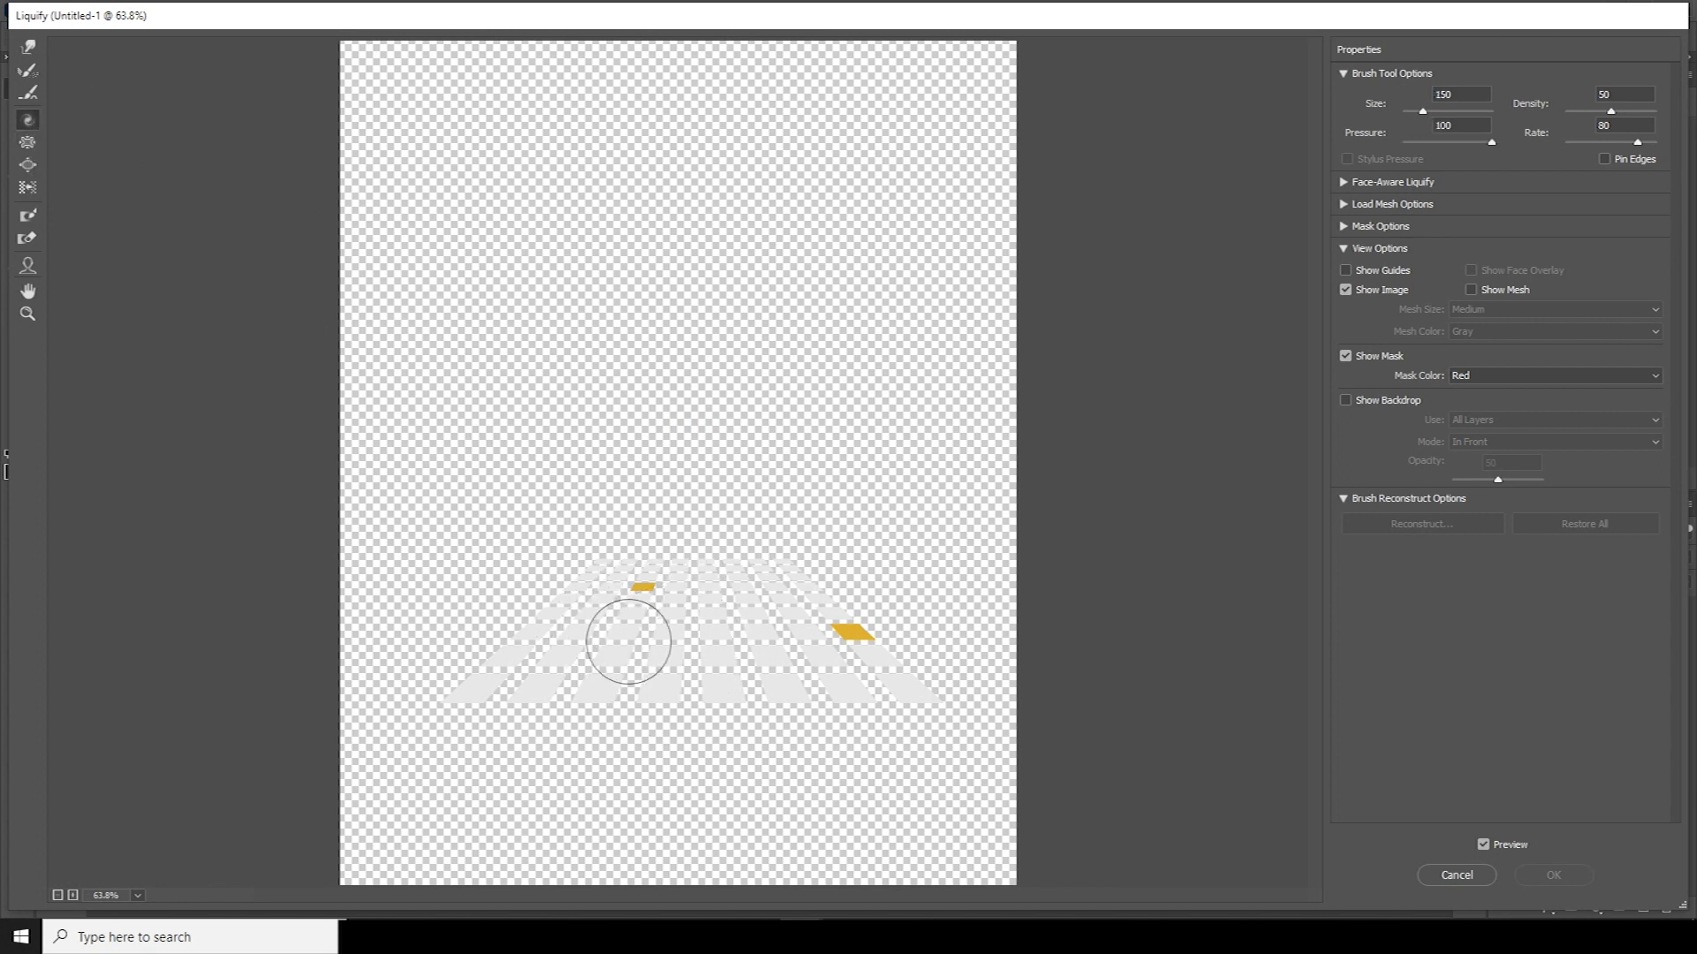
{"action": "key", "text": "bracketleft"}
{"action": "key", "text": "bracketright"}
{"action": "key", "text": "bracketright"}
{"action": "mouse_move", "coordinate": [682, 634]}
{"action": "left_mouse_down"}
{"action": "mouse_move", "coordinate": [745, 626]}
{"action": "mouse_move", "coordinate": [694, 589]}
{"action": "mouse_move", "coordinate": [748, 621]}
{"action": "mouse_move", "coordinate": [611, 628]}
{"action": "mouse_move", "coordinate": [666, 617]}
{"action": "mouse_move", "coordinate": [843, 681]}
{"action": "mouse_move", "coordinate": [714, 476]}
{"action": "mouse_move", "coordinate": [699, 499]}
{"action": "mouse_move", "coordinate": [747, 490]}
{"action": "mouse_move", "coordinate": [604, 528]}
{"action": "mouse_move", "coordinate": [736, 456]}
{"action": "mouse_move", "coordinate": [752, 536]}
{"action": "mouse_move", "coordinate": [543, 657]}
{"action": "left_mouse_up"}
Adjust the twirl brush size and distort the grid from its far left edge across to the right-hand yellow square.
{"action": "key", "text": "bracketleft"}
{"action": "key", "text": "bracketright"}
{"action": "key", "text": "bracketright"}
{"action": "key", "text": "bracketright"}
{"action": "key", "text": "bracketright"}
{"action": "key", "text": "bracketright"}
{"action": "key", "text": "bracketright"}
{"action": "key", "text": "bracketright"}
{"action": "key", "text": "bracketright"}
{"action": "key", "text": "bracketright"}
{"action": "key", "text": "bracketright"}
{"action": "key", "text": "bracketright"}
{"action": "key", "text": "bracketright"}
{"action": "key", "text": "bracketright"}
{"action": "key", "text": "bracketright"}
{"action": "key", "text": "bracketleft"}
{"action": "key", "text": "bracketleft"}
{"action": "key", "text": "bracketleft"}
{"action": "key", "text": "bracketleft"}
{"action": "key", "text": "bracketleft"}
{"action": "key", "text": "bracketleft"}
{"action": "key", "text": "bracketleft"}
{"action": "key", "text": "bracketleft"}
{"action": "key", "text": "bracketleft"}
{"action": "key", "text": "bracketleft"}
{"action": "mouse_move", "coordinate": [572, 575]}
{"action": "left_mouse_down"}
{"action": "mouse_move", "coordinate": [731, 726]}
{"action": "mouse_move", "coordinate": [869, 601]}
{"action": "mouse_move", "coordinate": [905, 720]}
{"action": "mouse_move", "coordinate": [838, 719]}
{"action": "mouse_move", "coordinate": [779, 652]}
{"action": "mouse_move", "coordinate": [659, 652]}
{"action": "mouse_move", "coordinate": [643, 554]}
{"action": "mouse_move", "coordinate": [654, 613]}
{"action": "mouse_move", "coordinate": [728, 607]}
{"action": "mouse_move", "coordinate": [630, 591]}
{"action": "mouse_move", "coordinate": [691, 621]}
{"action": "mouse_move", "coordinate": [746, 687]}
{"action": "mouse_move", "coordinate": [724, 587]}
{"action": "mouse_move", "coordinate": [621, 600]}
{"action": "mouse_move", "coordinate": [694, 716]}
{"action": "mouse_move", "coordinate": [682, 639]}
{"action": "mouse_move", "coordinate": [643, 587]}
{"action": "mouse_move", "coordinate": [673, 637]}
{"action": "mouse_move", "coordinate": [714, 616]}
{"action": "mouse_move", "coordinate": [778, 665]}
{"action": "mouse_move", "coordinate": [825, 632]}
{"action": "left_mouse_up"}
Twirl the remaining grid squares into a wavy surface with brush sizes up to 250, and apply the Liquify filter.
{"action": "key", "text": "bracketleft"}
{"action": "key", "text": "bracketleft"}
{"action": "key", "text": "bracketleft"}
{"action": "key", "text": "bracketright"}
{"action": "key", "text": "bracketright"}
{"action": "key", "text": "bracketright"}
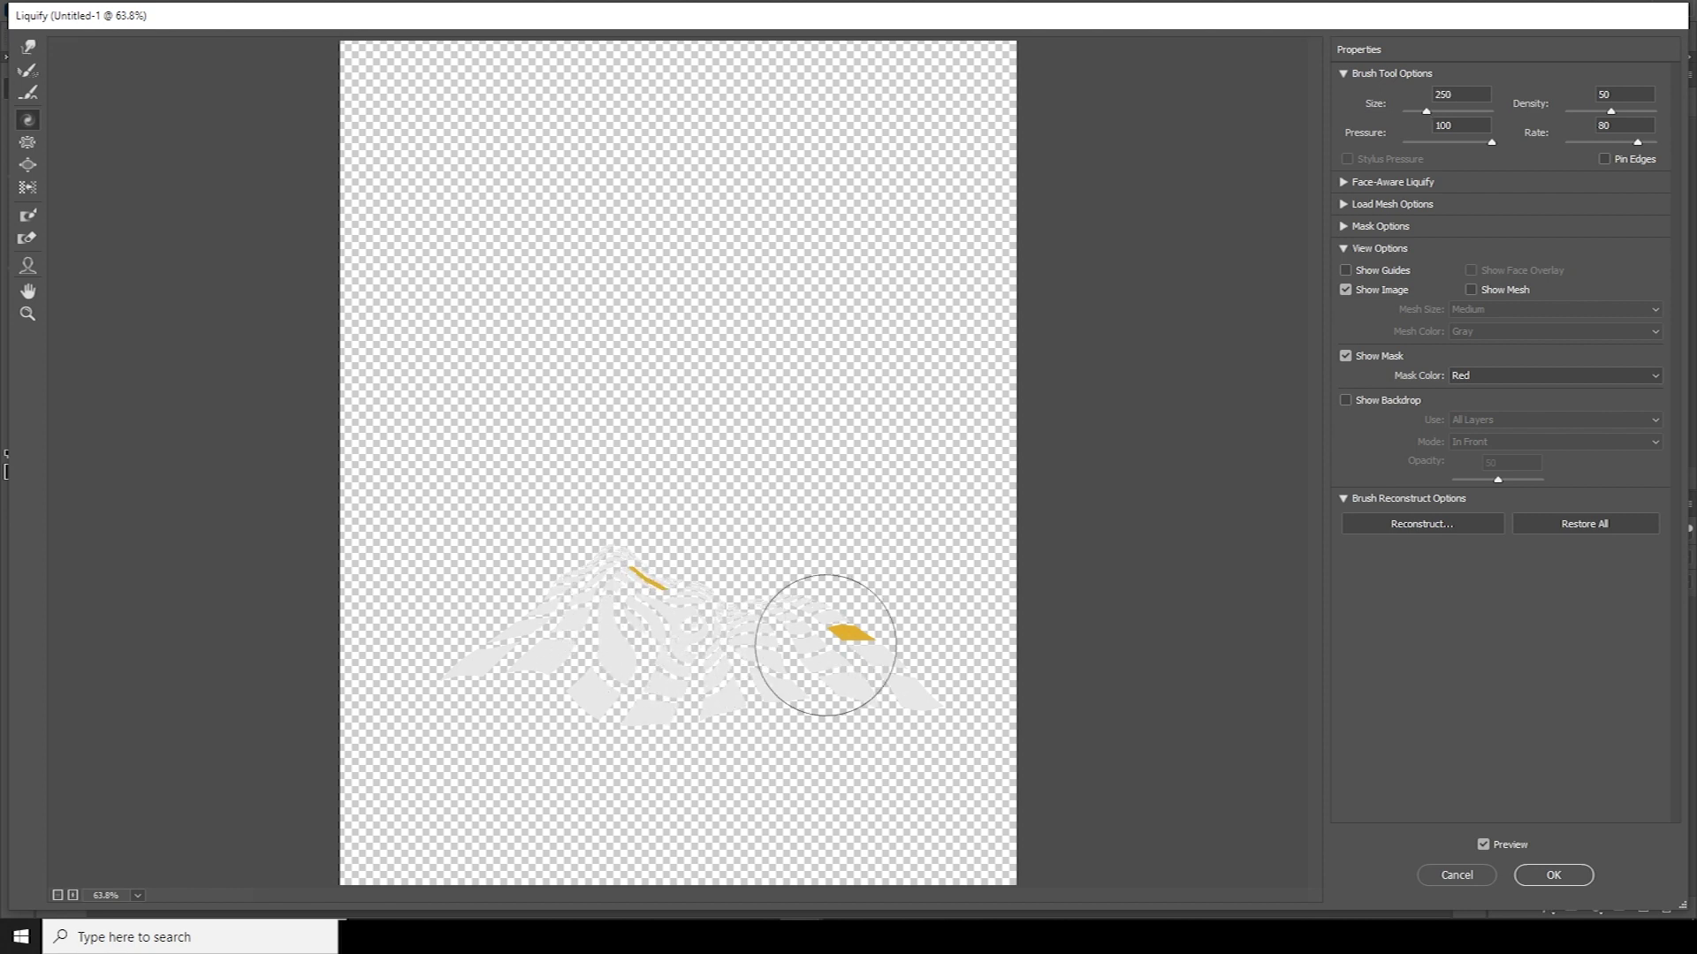
{"action": "left_click", "coordinate": [1552, 874]}
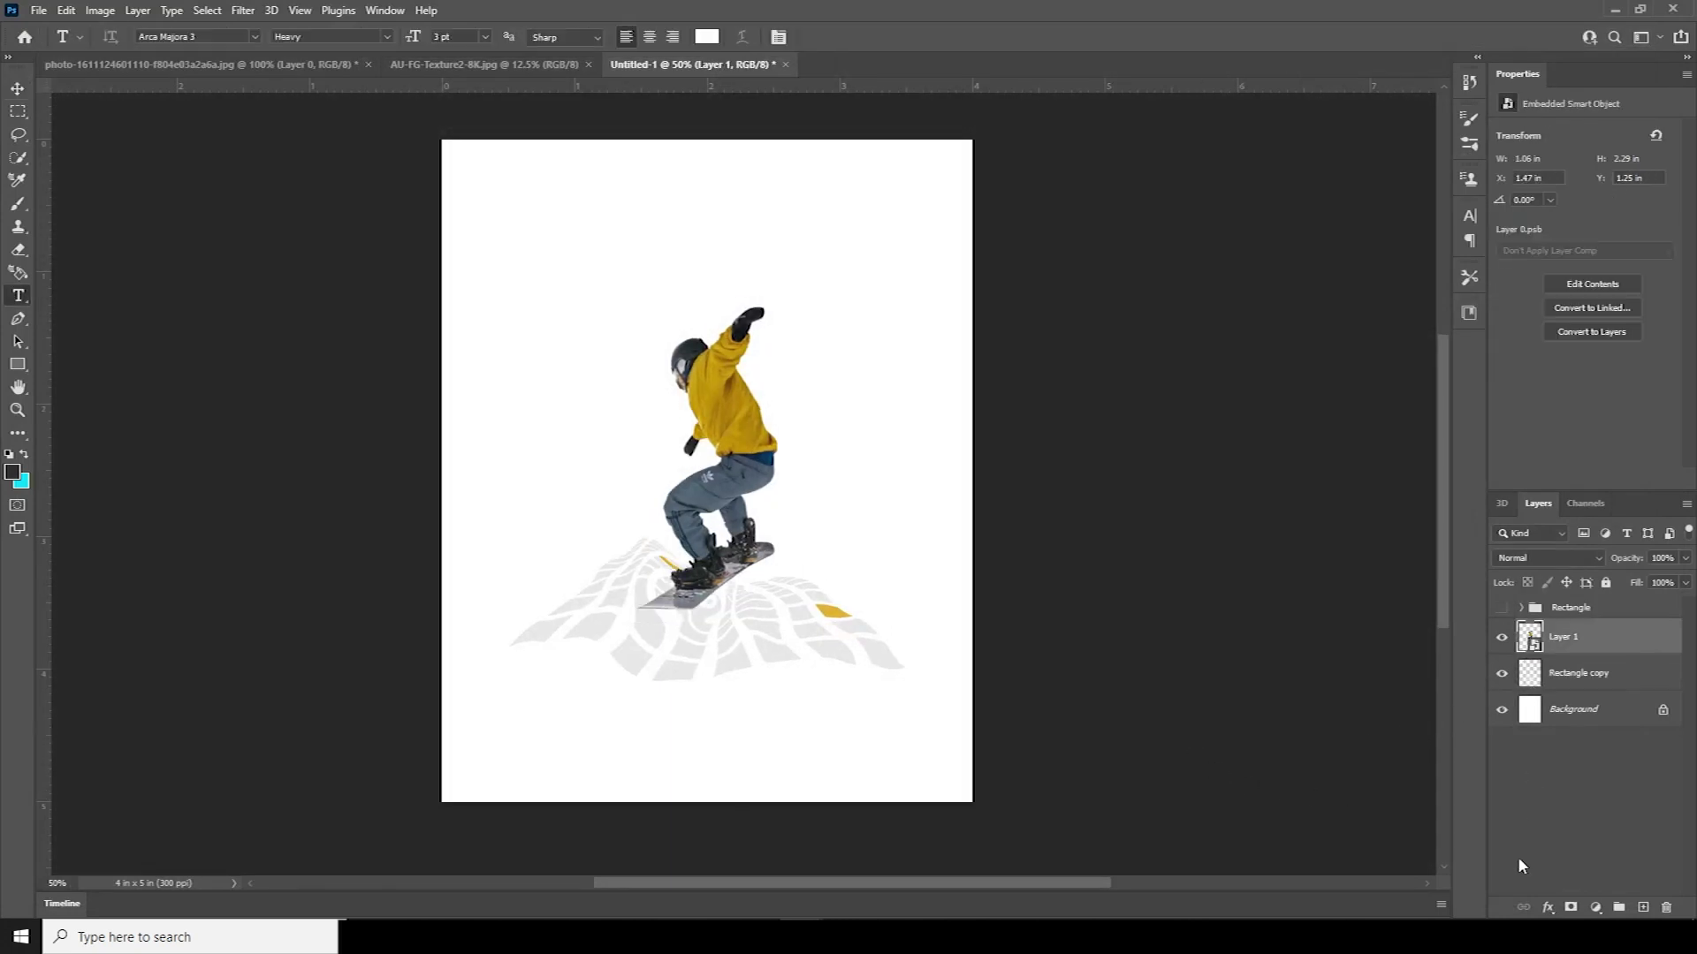
Add a Solid Color fill layer in dark grey #2b2b2b directly above the Rectangle copy layer.
{"action": "left_click", "coordinate": [1533, 685]}
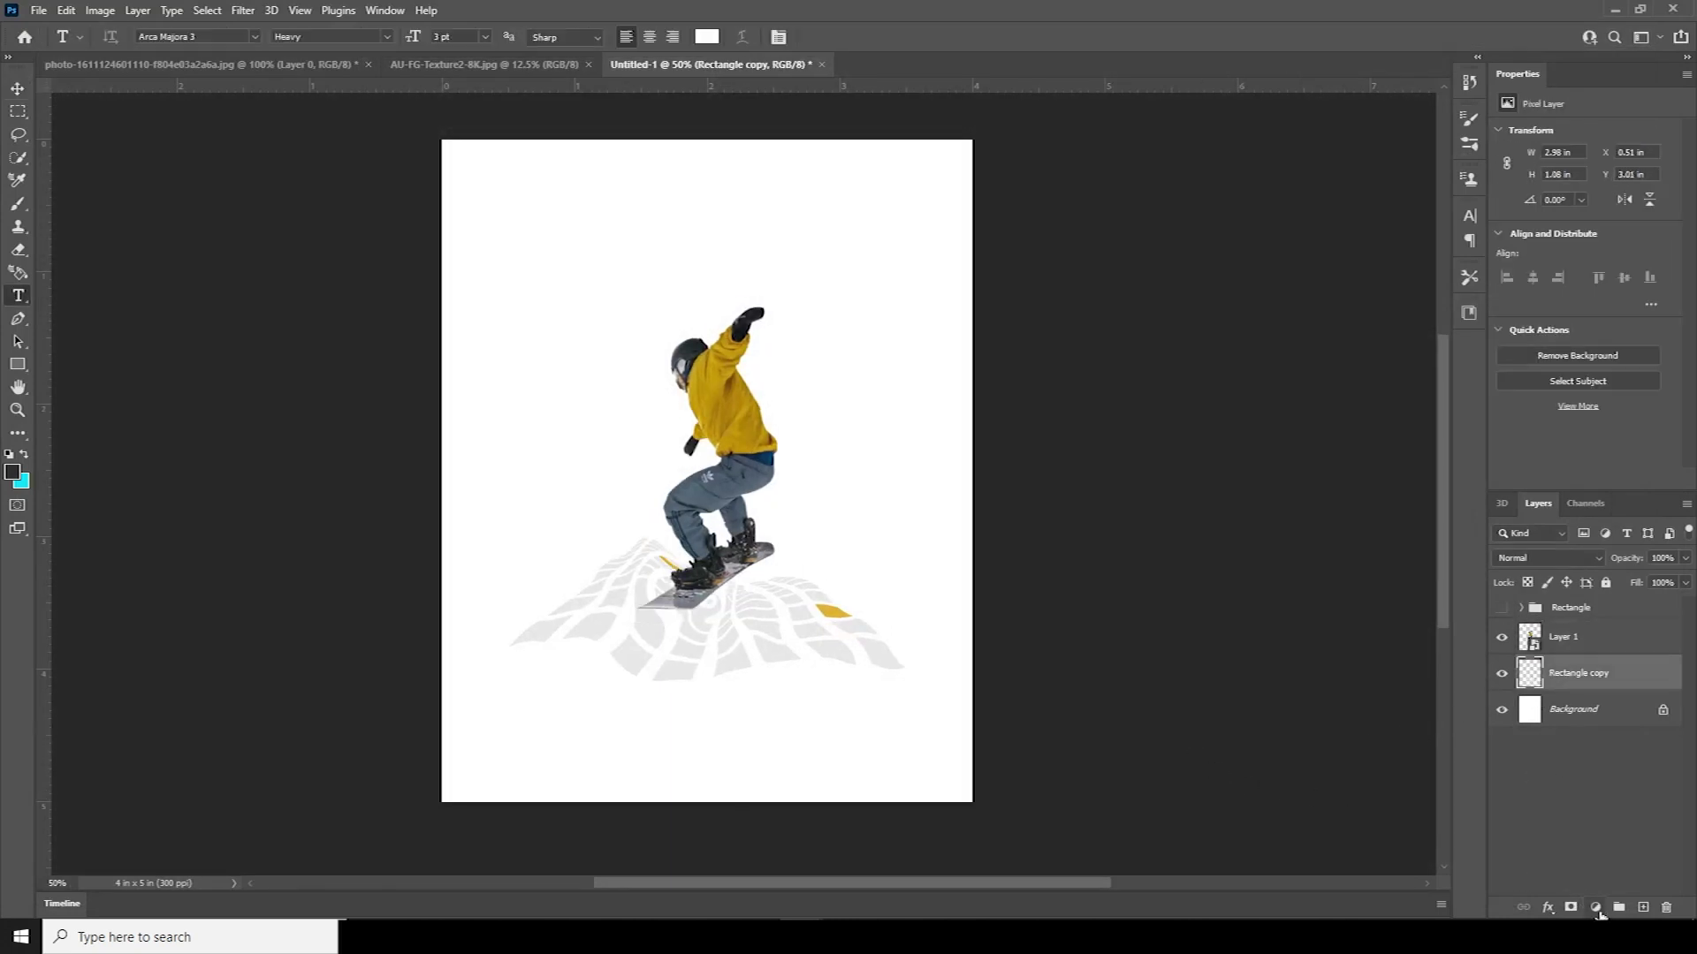
{"action": "left_click", "coordinate": [1596, 907]}
{"action": "left_click", "coordinate": [1581, 605]}
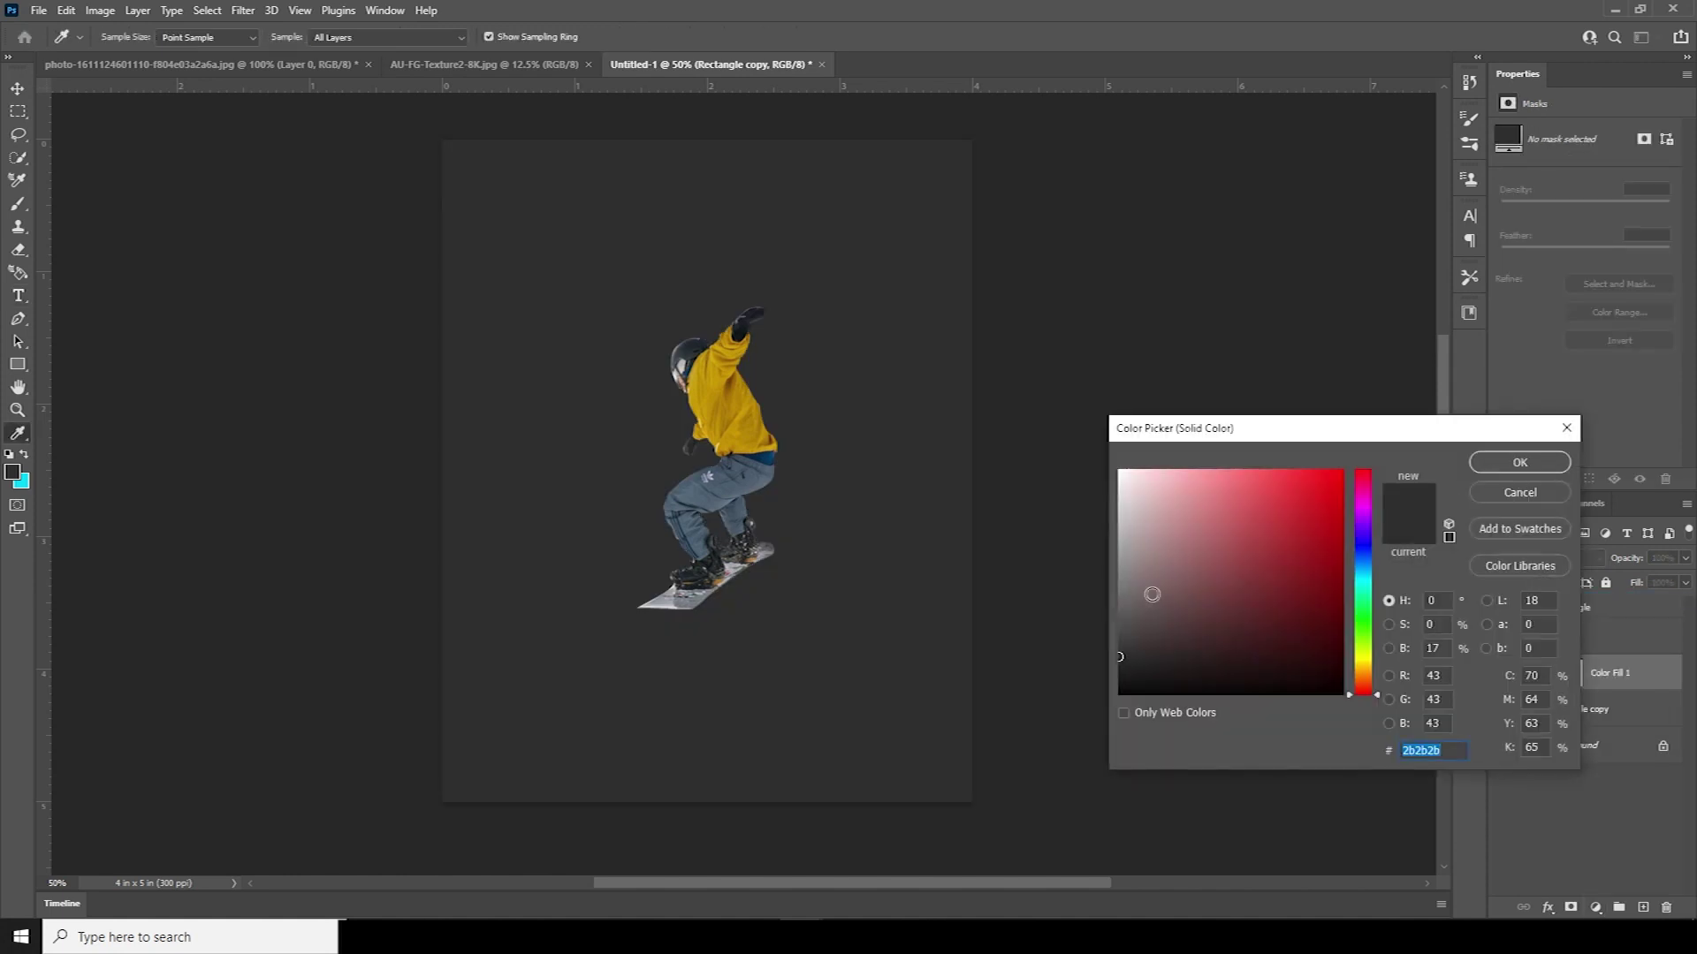
{"action": "left_click", "coordinate": [1118, 659]}
{"action": "left_click", "coordinate": [1506, 464]}
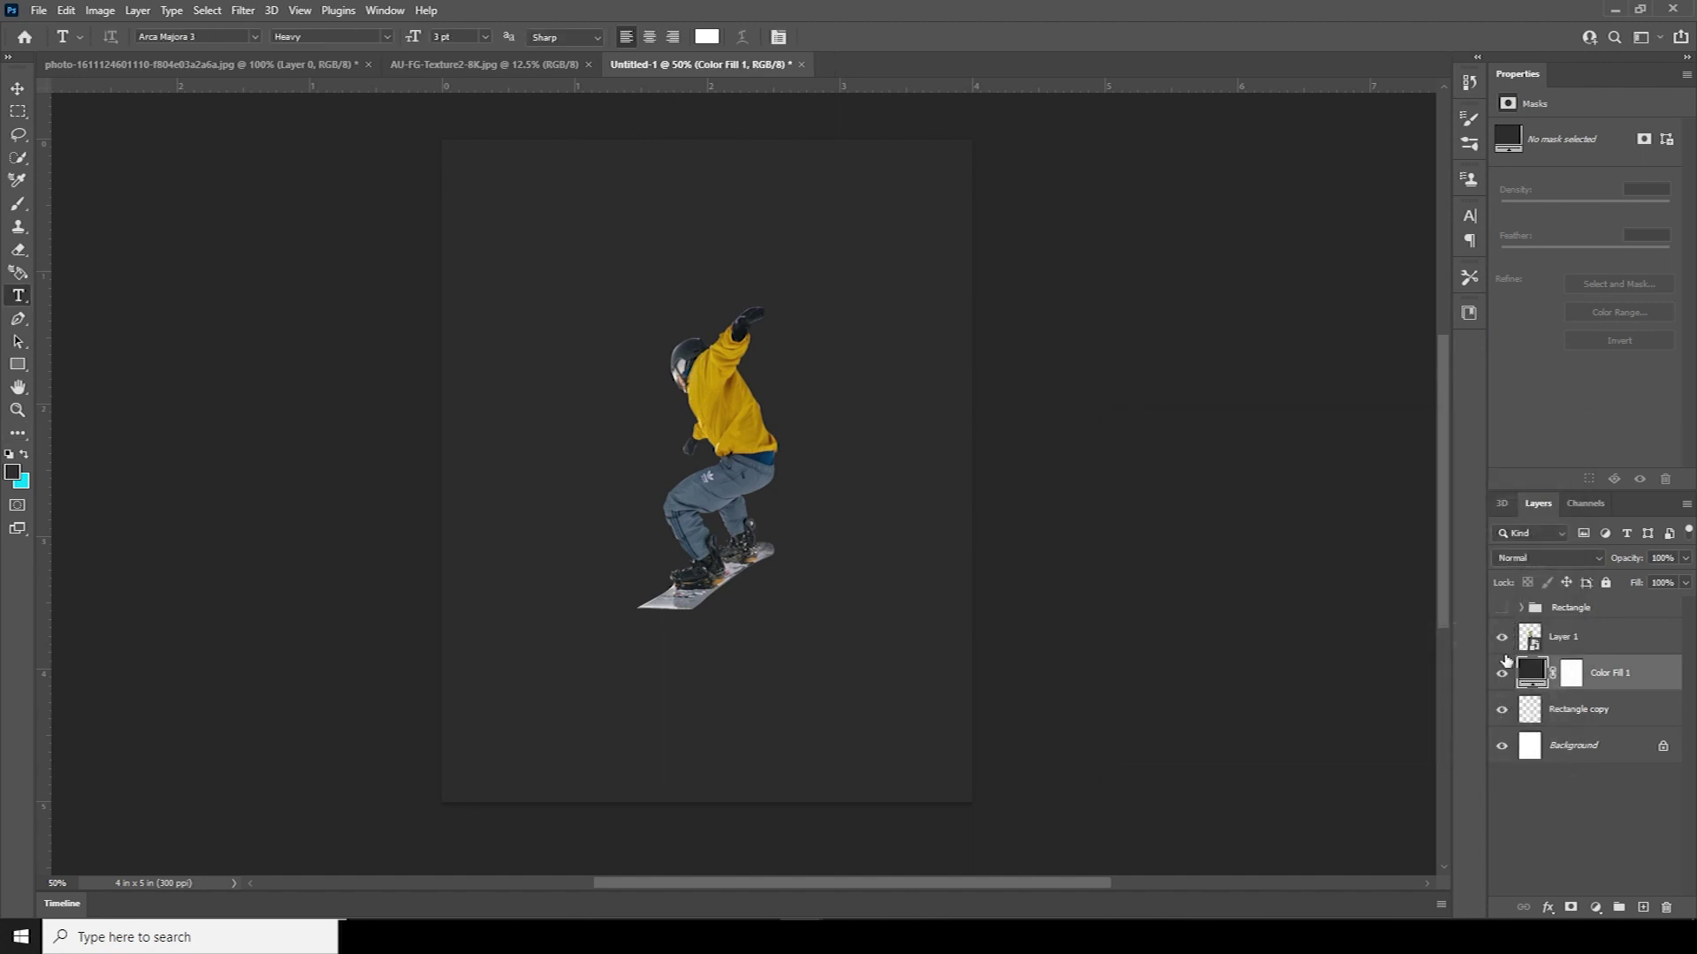
Add the white horizontal text "JUMP" in Arca Majora 3 Heavy and enlarge it to about 50.5 pt above the snowboarder.
{"action": "right_click", "coordinate": [19, 297]}
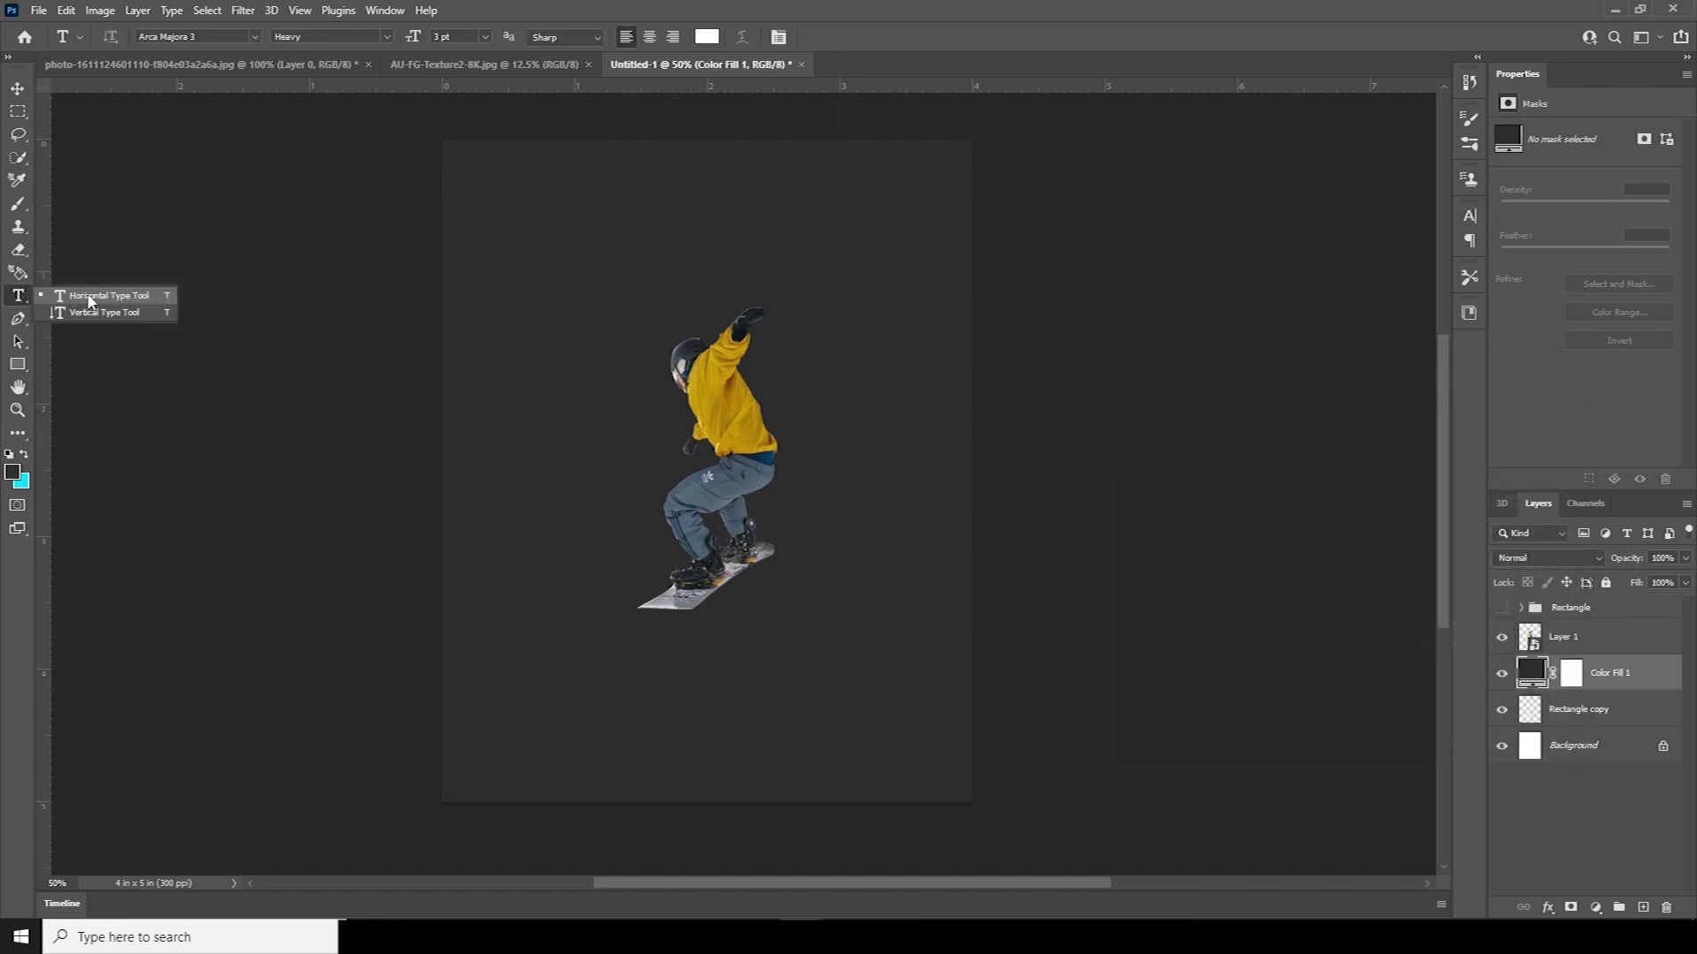
{"action": "left_click", "coordinate": [90, 302]}
{"action": "left_click", "coordinate": [630, 250]}
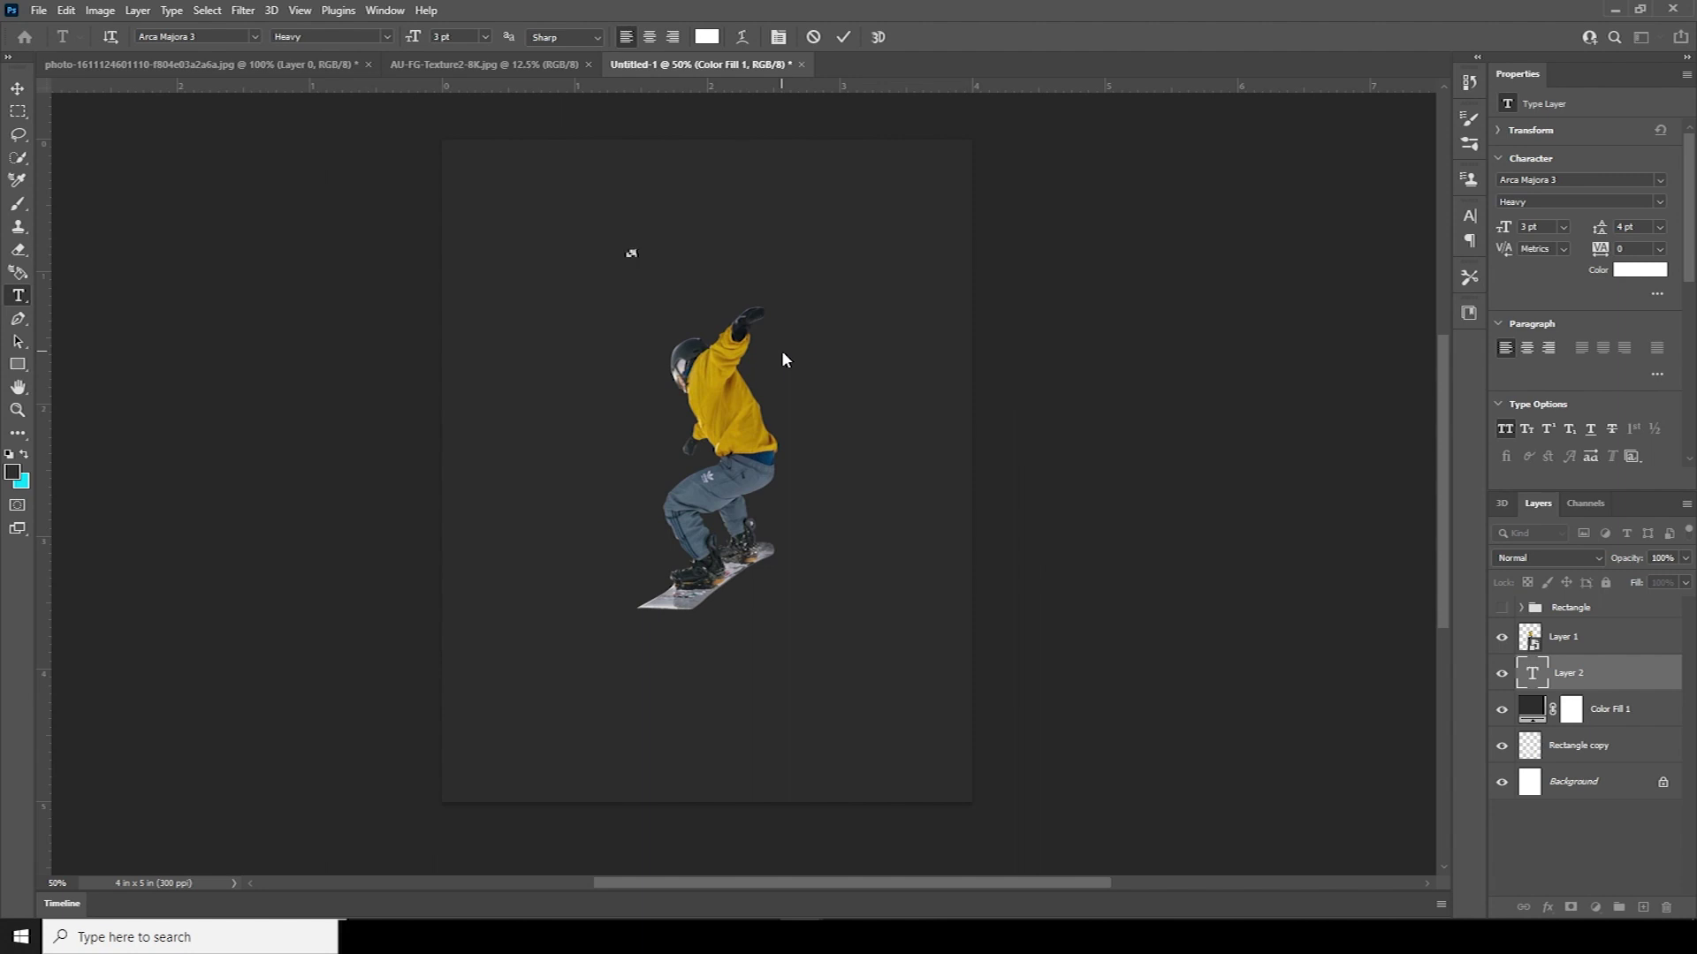
{"action": "type", "text": "JUMP"}
{"action": "key", "text": "ctrl+Return"}
{"action": "key", "text": "v"}
{"action": "key", "text": "ctrl+t"}
{"action": "left_click_drag", "start_coordinate": [650, 259], "coordinate": [730, 246]}
{"action": "left_click_drag", "start_coordinate": [803, 293], "coordinate": [818, 303]}
{"action": "key", "text": "Return"}
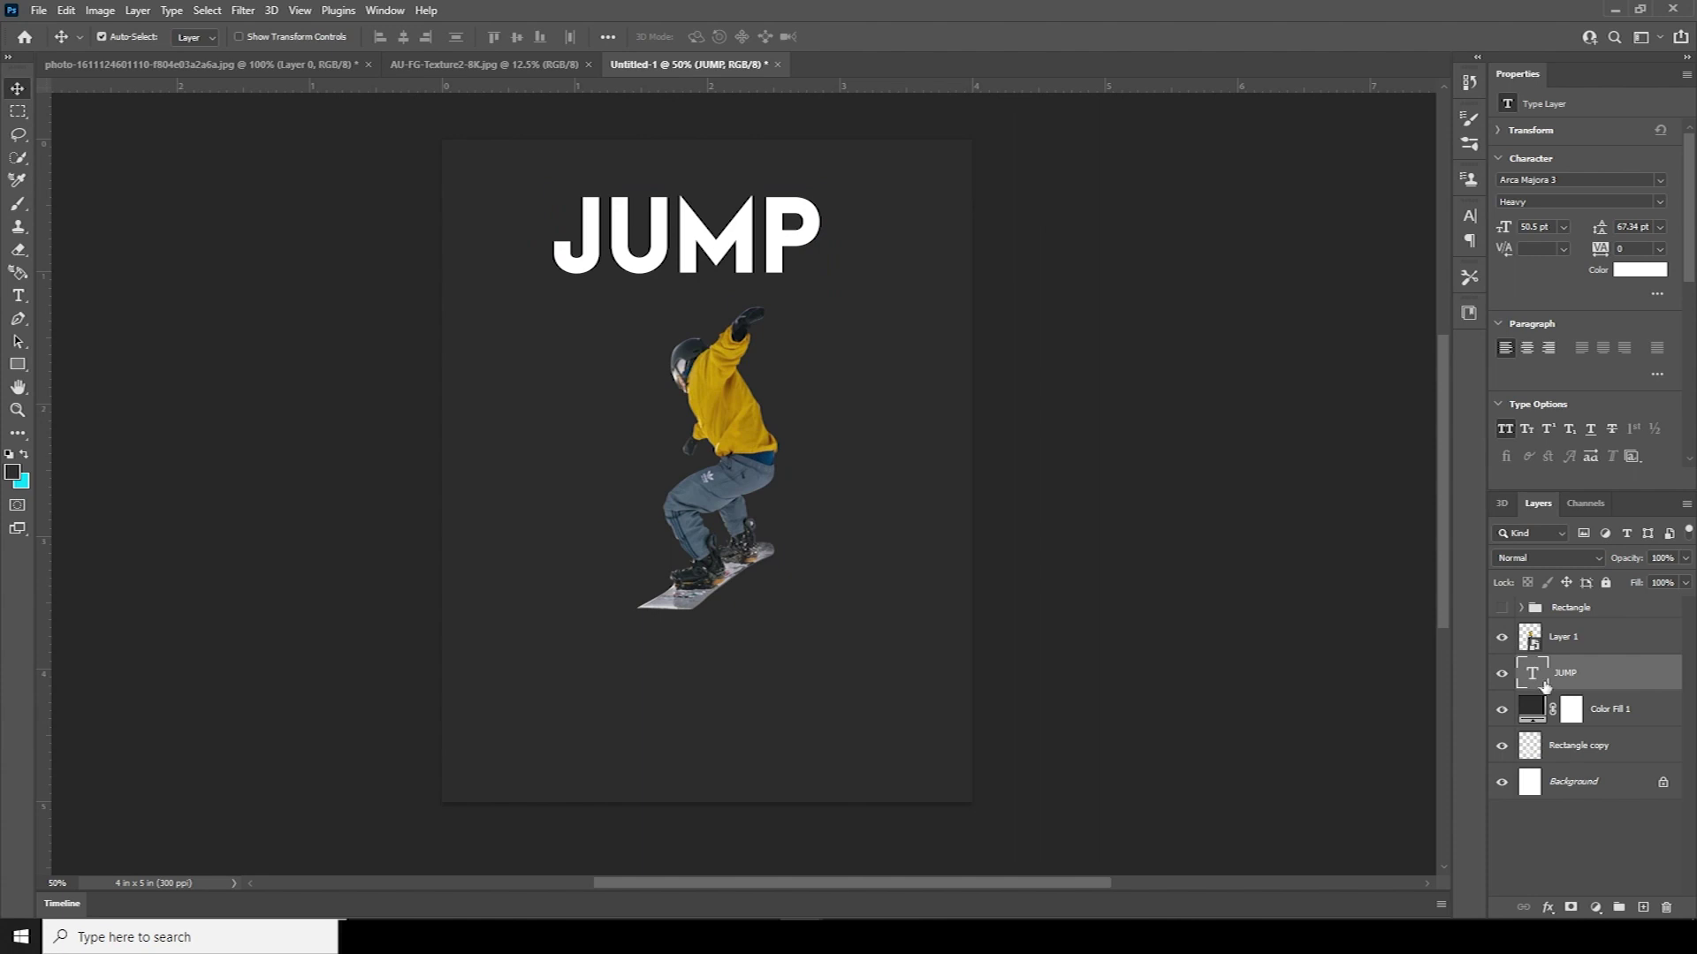
Duplicate the JUMP text layer, give the copy a white inside stroke and reduce its fill to 0%.
{"action": "key", "text": "ctrl+j"}
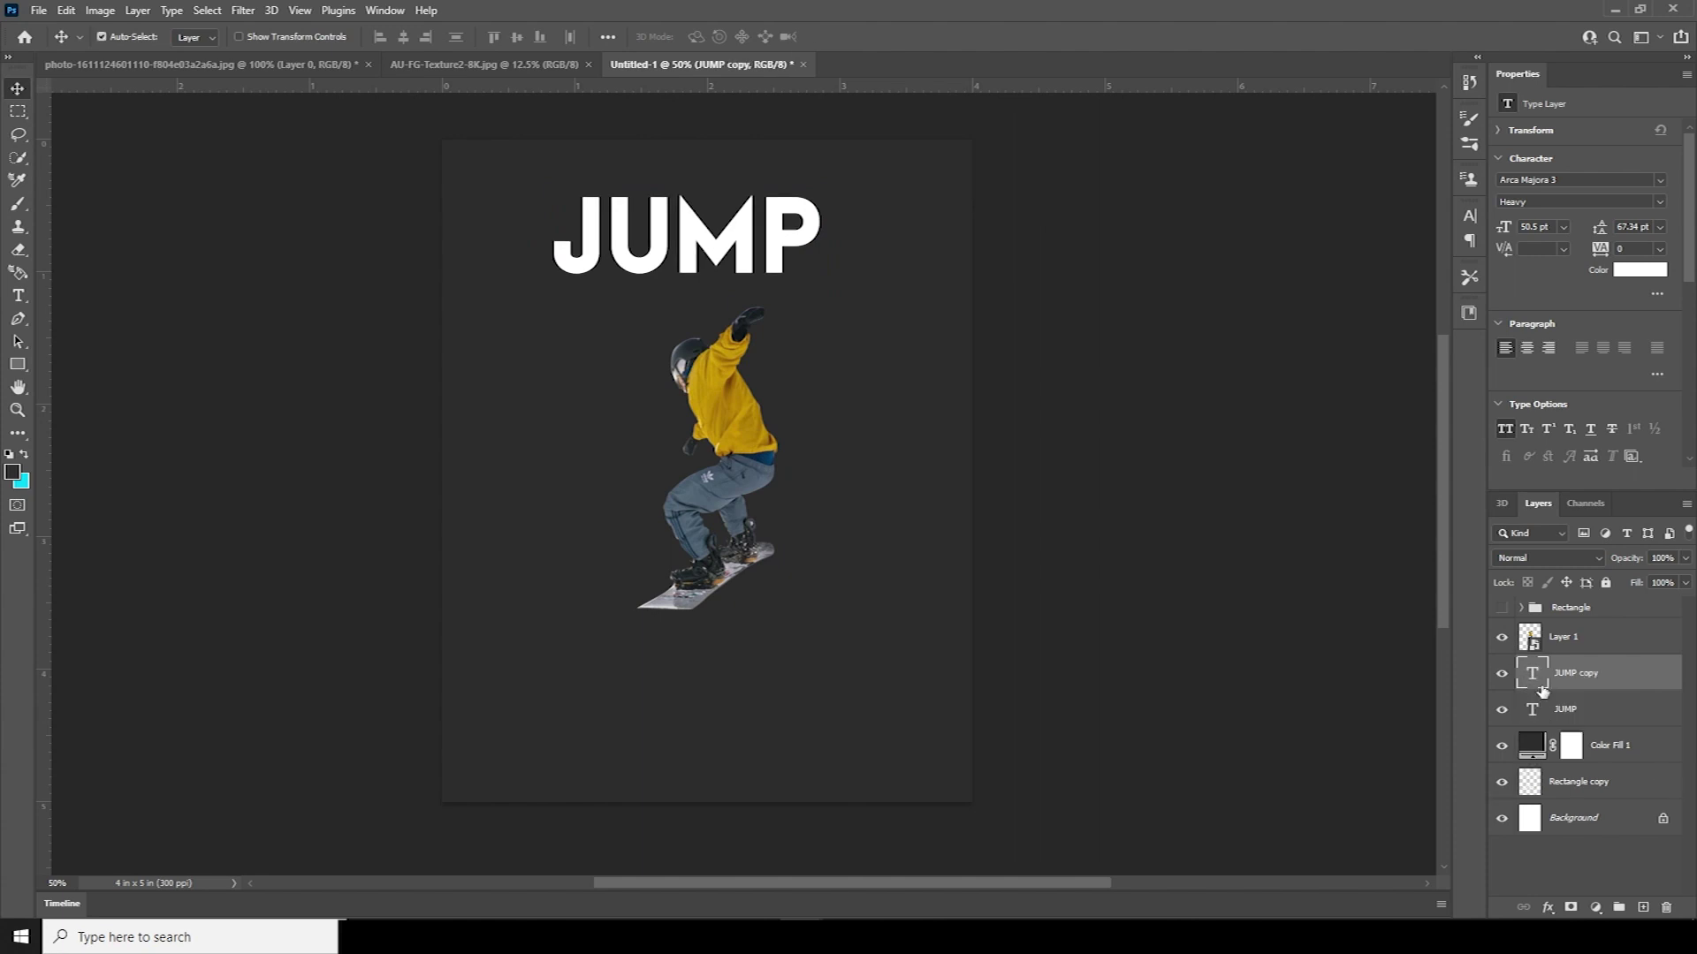
{"action": "left_click", "coordinate": [1550, 906]}
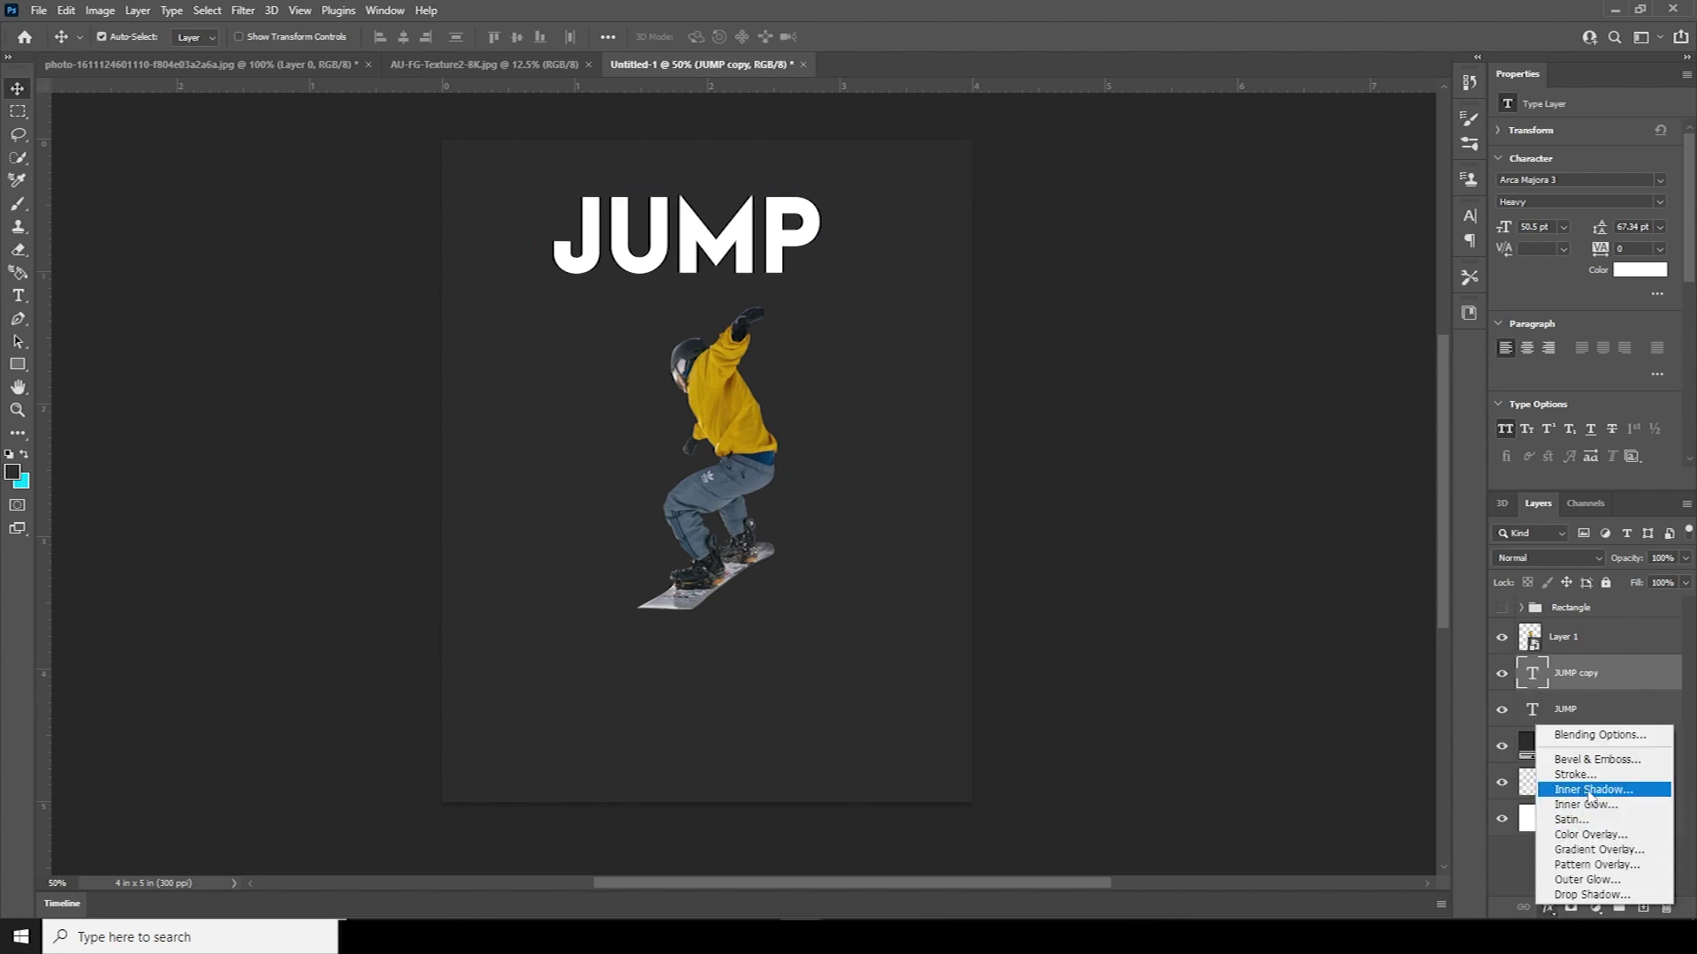
{"action": "left_click", "coordinate": [1538, 774]}
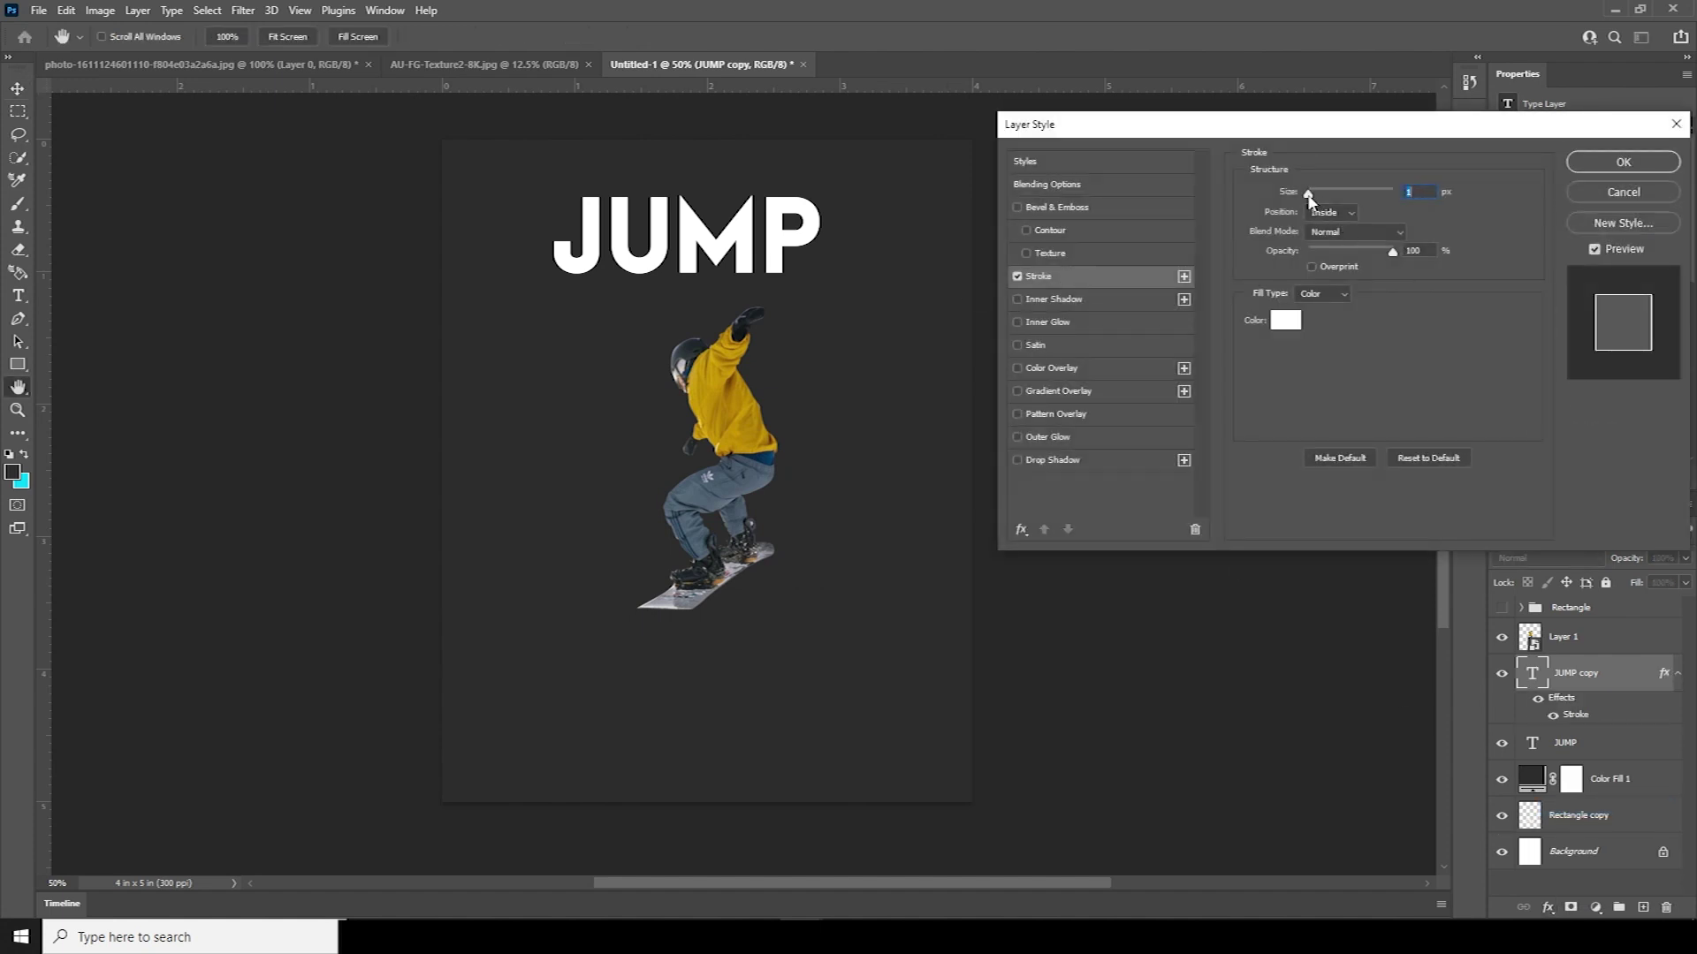
{"action": "left_click", "coordinate": [1623, 161]}
{"action": "left_click", "coordinate": [1685, 584]}
{"action": "left_click_drag", "start_coordinate": [1683, 585], "coordinate": [1645, 605]}
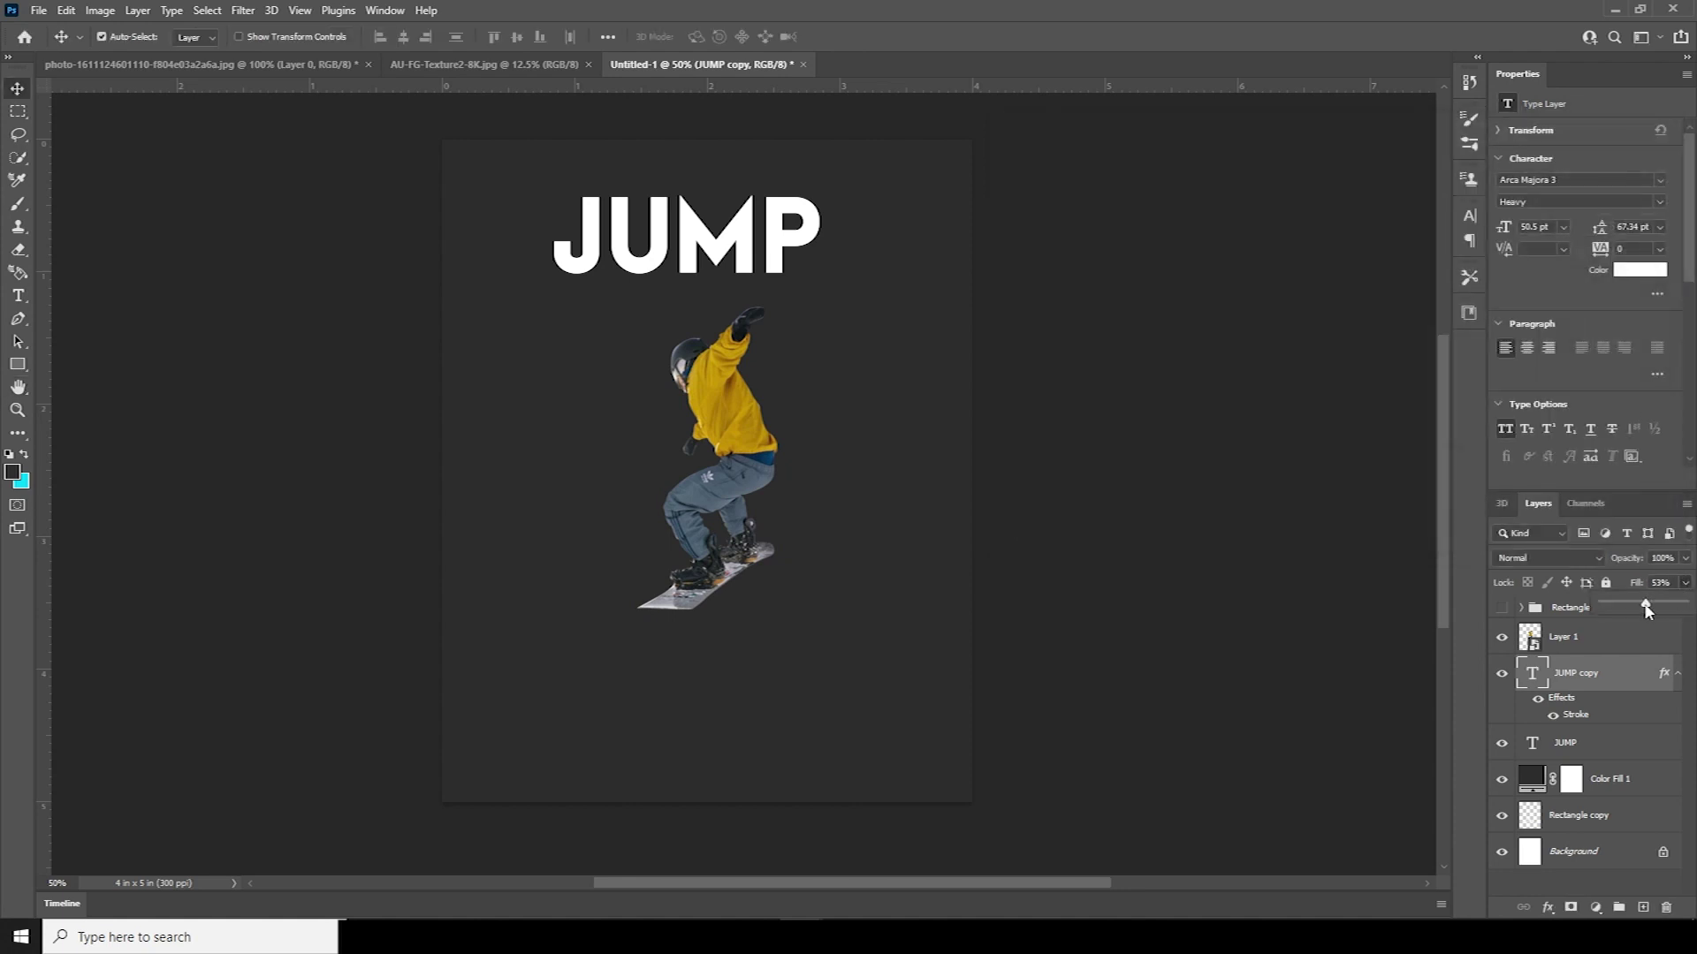
Shift the outlined JUMP copy down so its outline shows below the solid letters, and rasterize it.
{"action": "key", "text": "ctrl+t"}
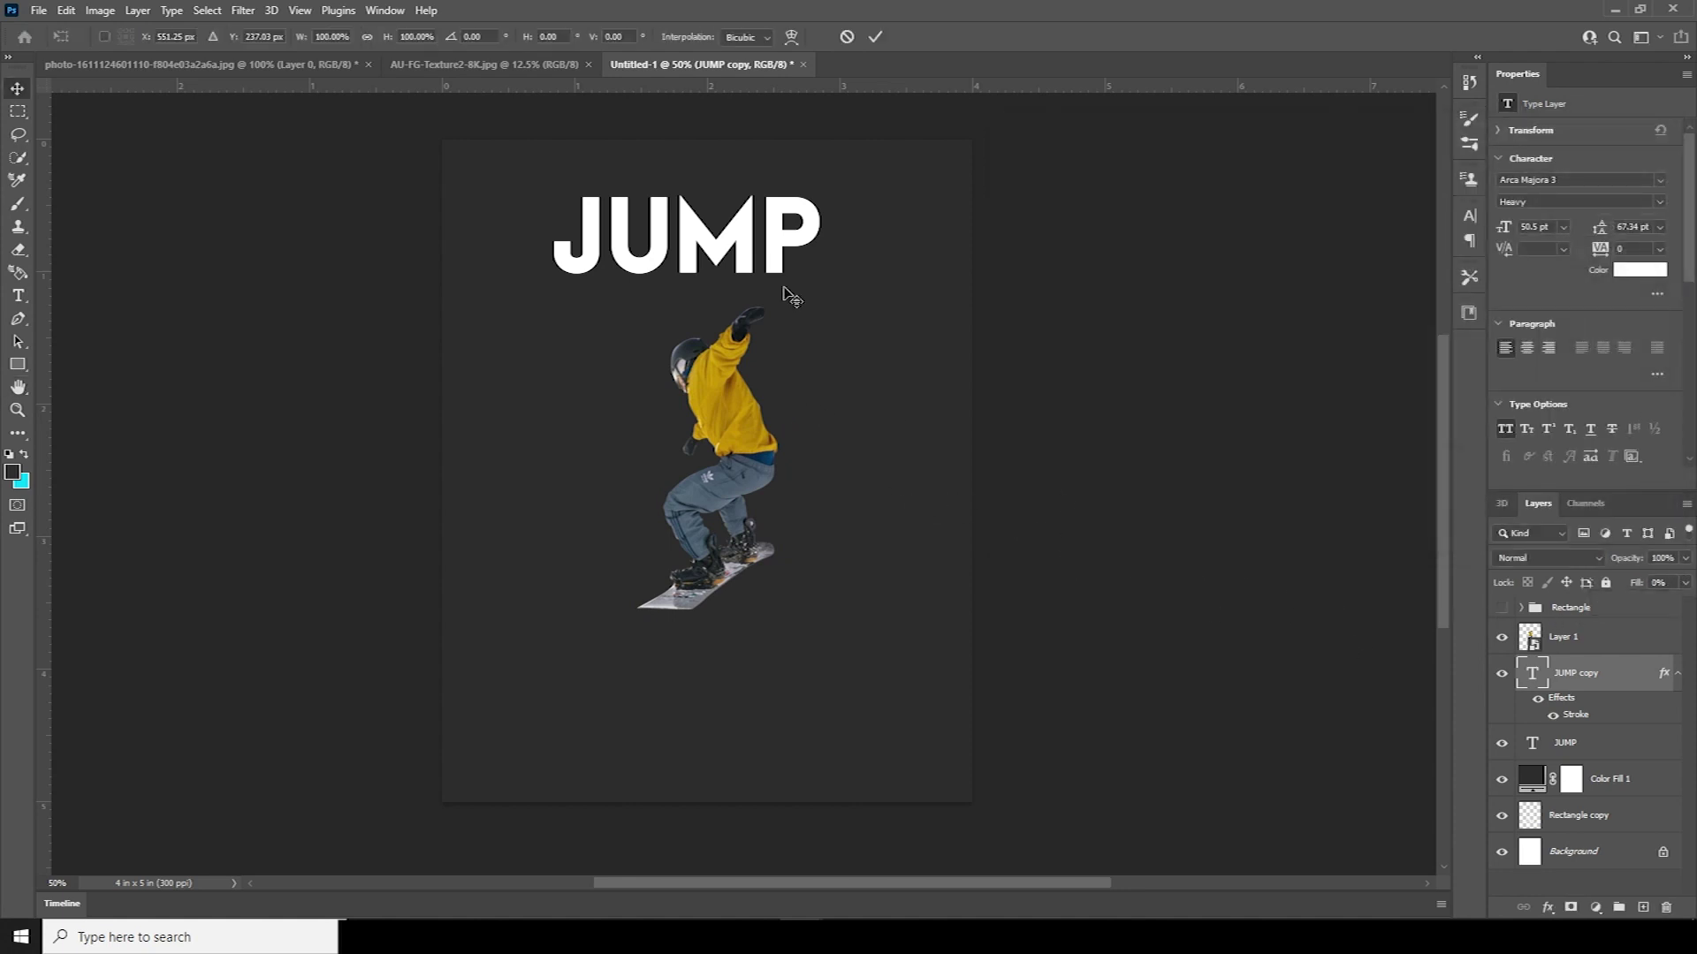
{"action": "key", "text": "Down"}
{"action": "key", "text": "Down"}
{"action": "key", "text": "Down"}
{"action": "key", "text": "Down"}
{"action": "key", "text": "Down"}
{"action": "key", "text": "Down"}
{"action": "key", "text": "Down"}
{"action": "key", "text": "Down"}
{"action": "key", "text": "Down"}
{"action": "key", "text": "Down"}
{"action": "key", "text": "Down"}
{"action": "key", "text": "Down"}
{"action": "key", "text": "Down"}
{"action": "key", "text": "Down"}
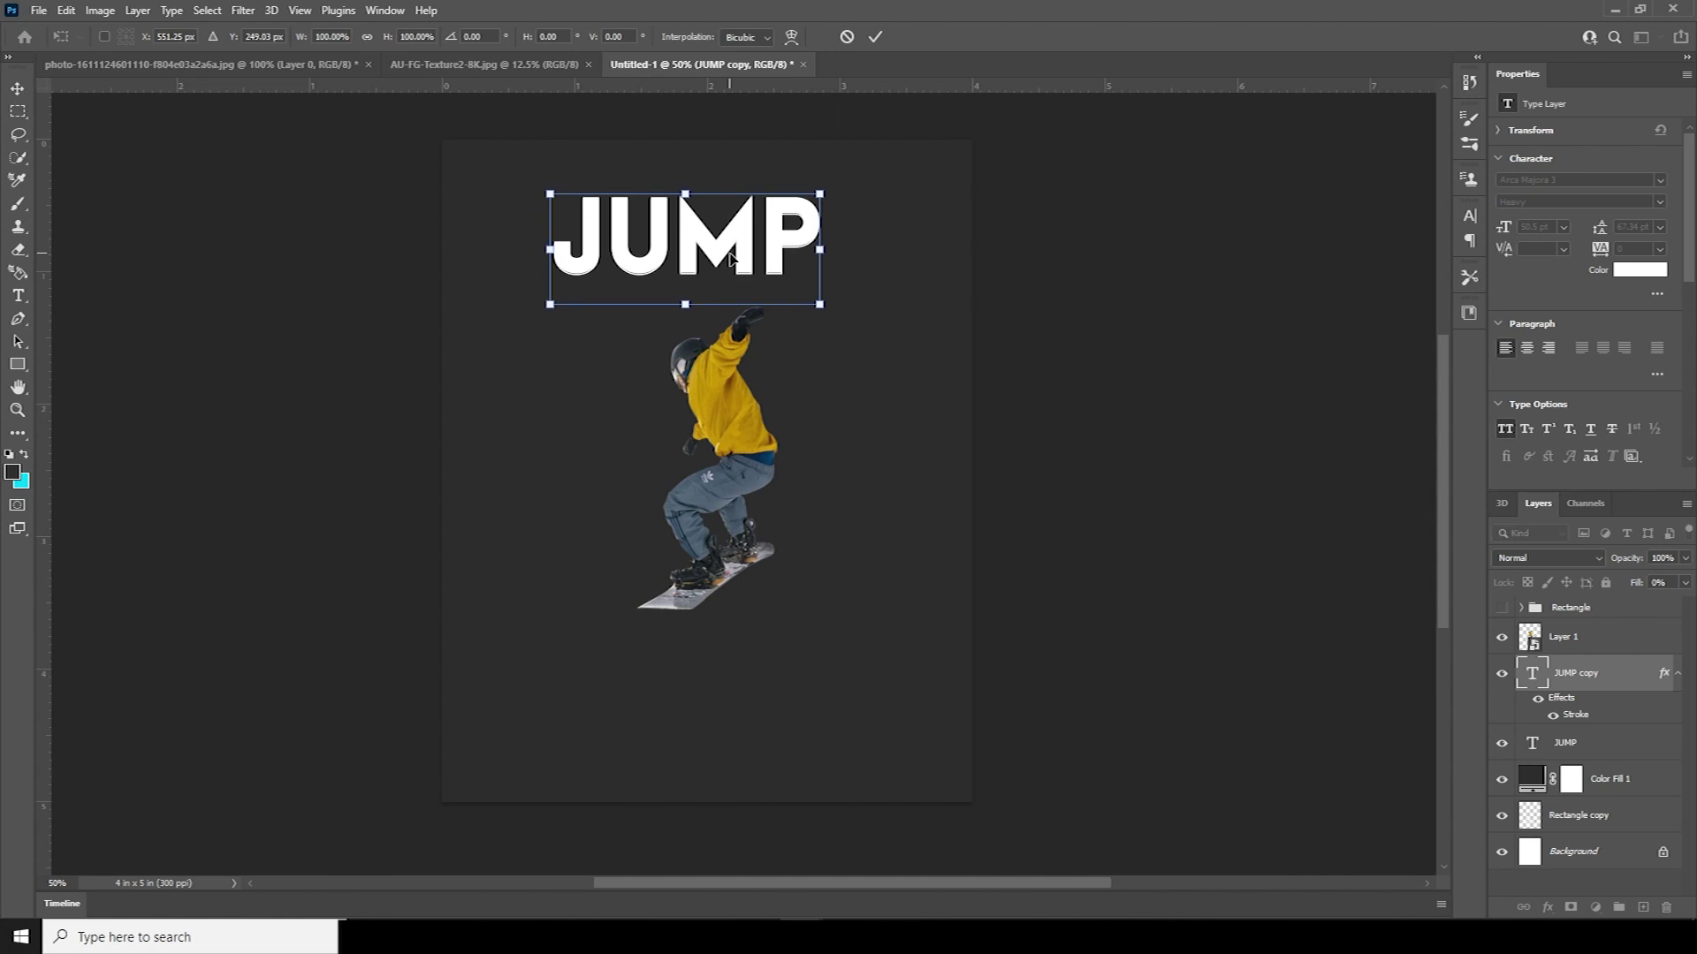
{"action": "key", "text": "Down"}
{"action": "key", "text": "Down"}
{"action": "key", "text": "Down"}
{"action": "key", "text": "Down"}
{"action": "key", "text": "Down"}
{"action": "key", "text": "Down"}
{"action": "key", "text": "Down"}
{"action": "key", "text": "Down"}
{"action": "key", "text": "Down"}
{"action": "key", "text": "Down"}
{"action": "key", "text": "Down"}
{"action": "key", "text": "Down"}
{"action": "key", "text": "Down"}
{"action": "key", "text": "Down"}
{"action": "key", "text": "Return"}
{"action": "right_click", "coordinate": [1596, 679]}
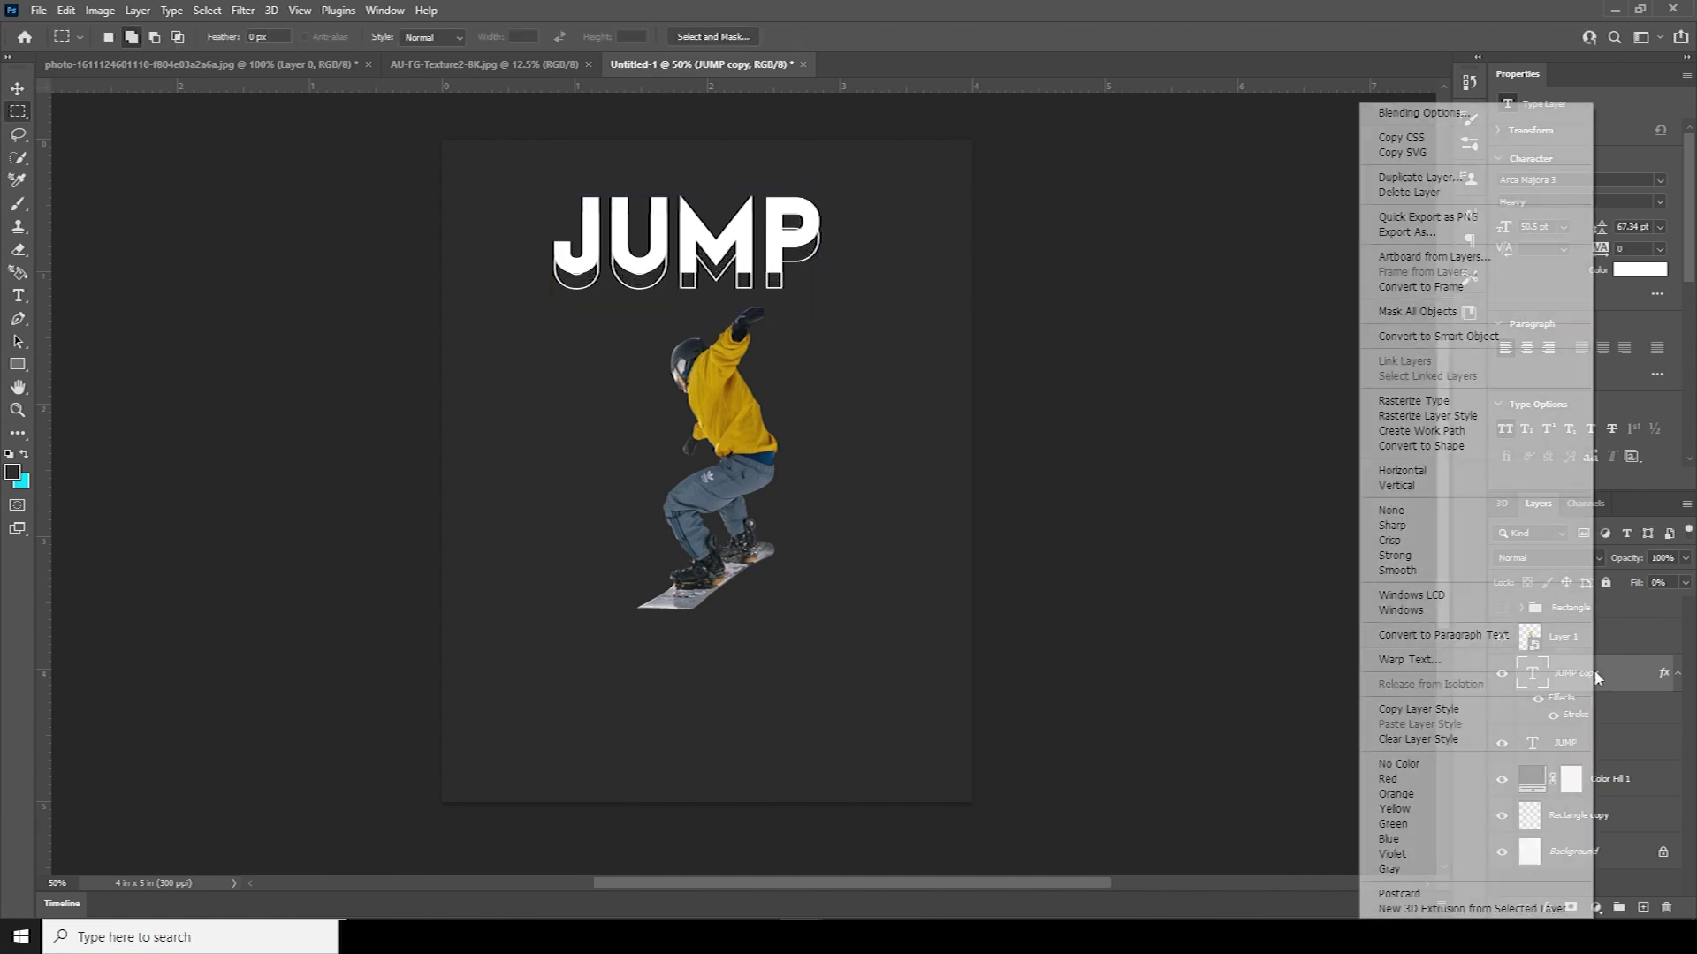
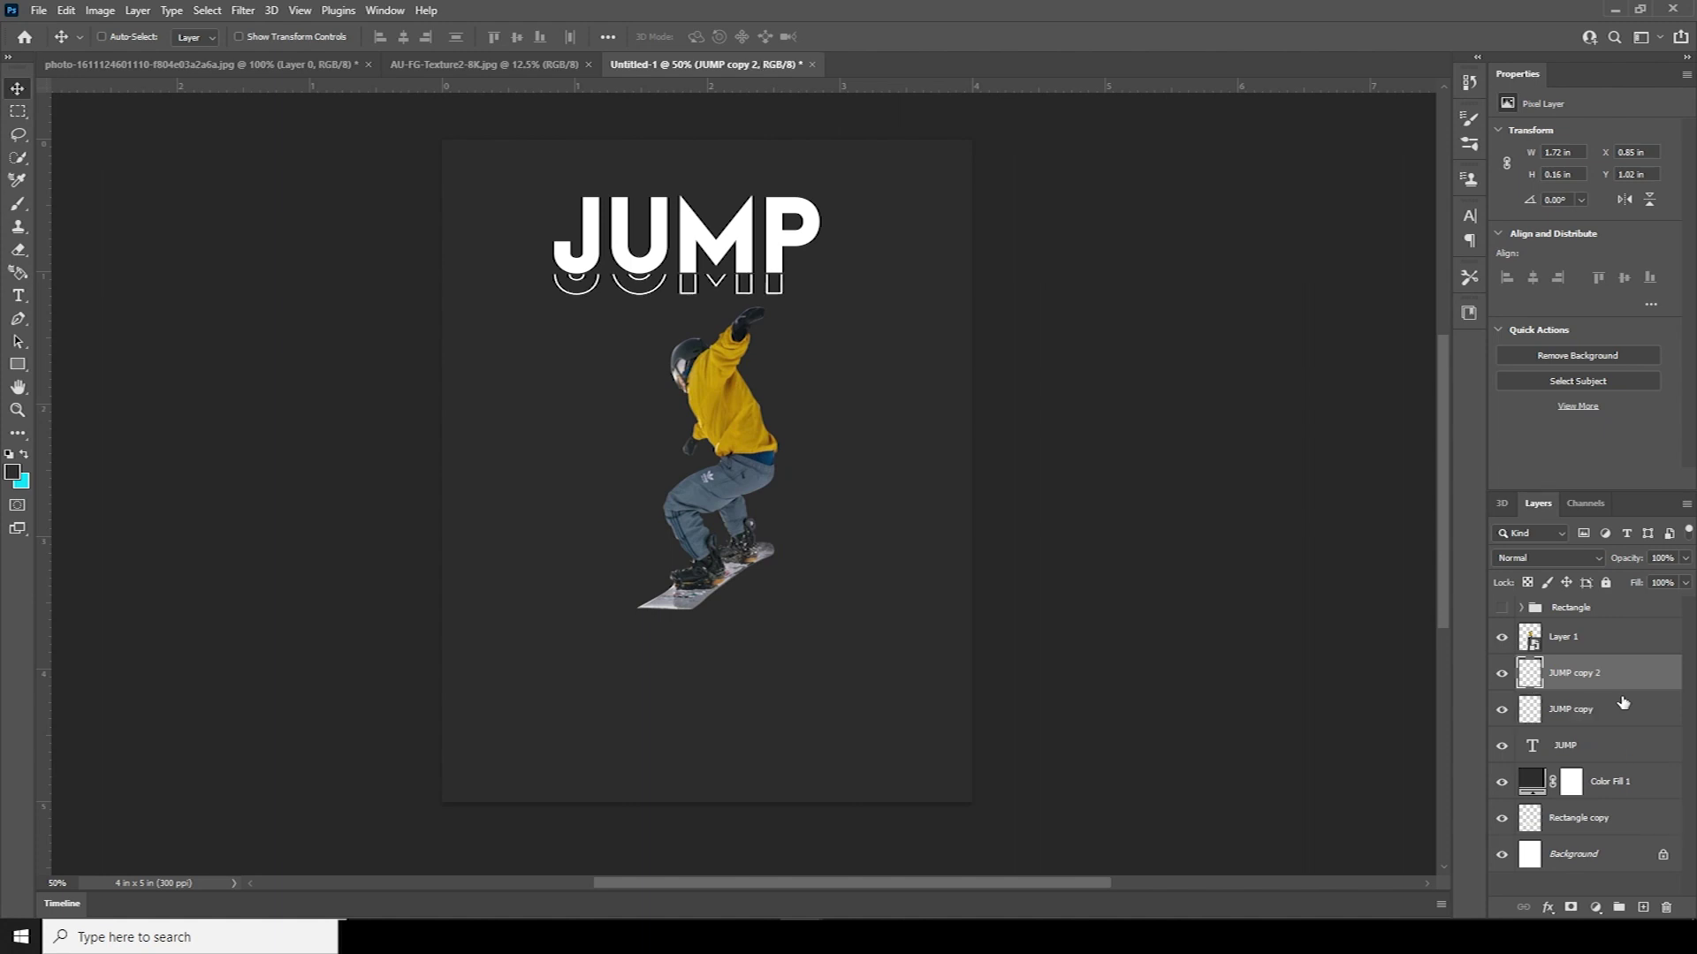
Shift the JUMP copy 2 outline further down and erase its upper part, keeping only the bottom strip.
{"action": "key", "text": "Down"}
{"action": "key", "text": "Down"}
{"action": "key", "text": "Down"}
{"action": "key", "text": "Down"}
{"action": "key", "text": "Down"}
{"action": "key", "text": "Down"}
{"action": "key", "text": "Down"}
{"action": "key", "text": "Down"}
{"action": "key", "text": "Down"}
{"action": "key", "text": "Down"}
{"action": "key", "text": "Down"}
{"action": "key", "text": "Down"}
{"action": "key", "text": "Down"}
{"action": "key", "text": "Down"}
{"action": "key", "text": "Down"}
{"action": "key", "text": "Down"}
{"action": "key", "text": "Down"}
{"action": "key", "text": "Down"}
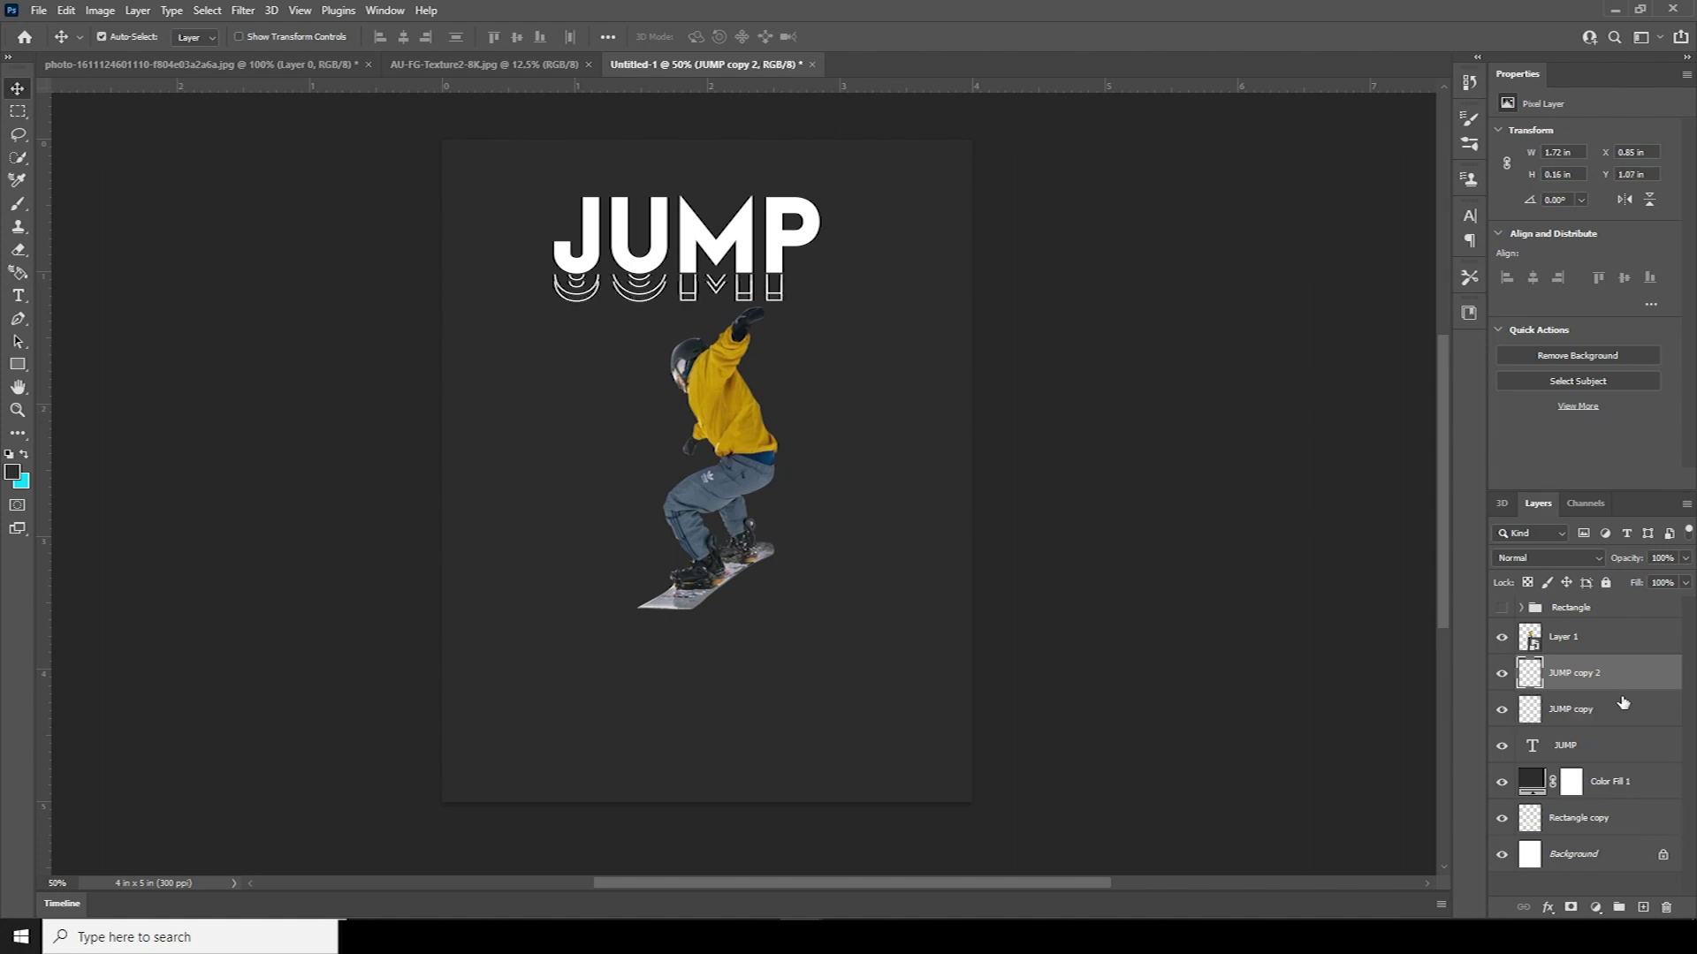
{"action": "key", "text": "Down"}
{"action": "key", "text": "Down"}
{"action": "key", "text": "Down"}
{"action": "left_click", "coordinate": [18, 112]}
{"action": "left_click_drag", "start_coordinate": [450, 202], "coordinate": [962, 297]}
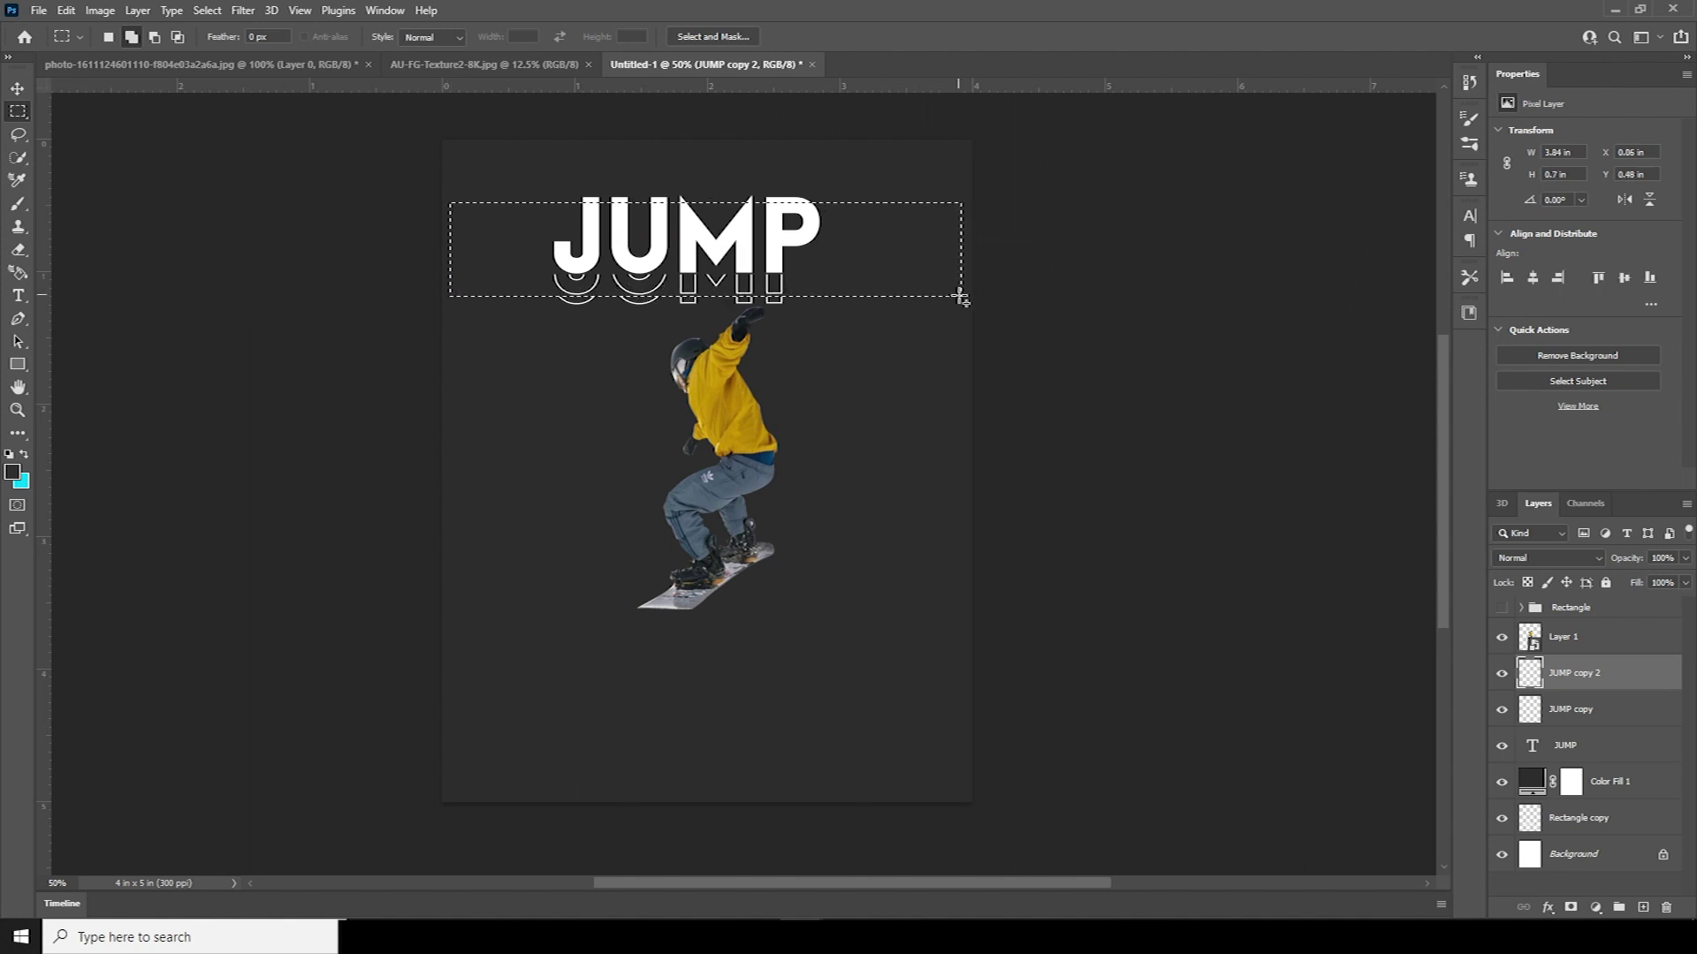
{"action": "left_click", "coordinate": [1010, 414]}
Duplicate the trimmed outline strip and shift the copy down to form a third echo line under JUMP.
{"action": "key", "text": "ctrl+j"}
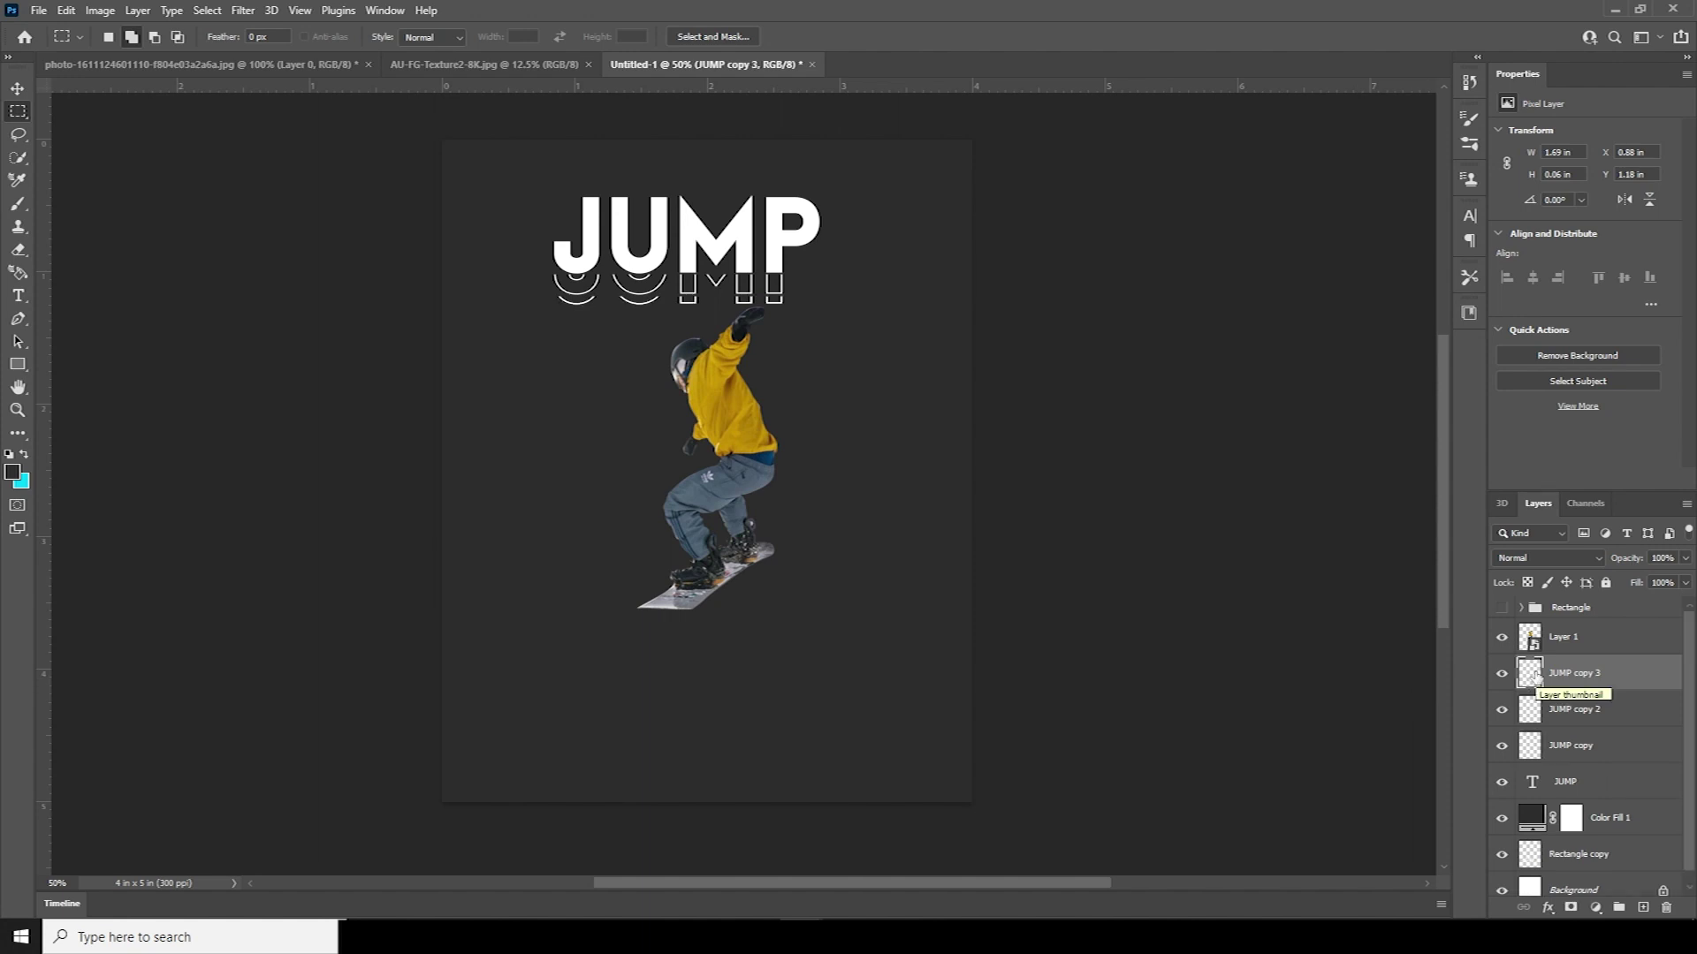
{"action": "left_click", "coordinate": [27, 86]}
{"action": "key", "text": "Down"}
{"action": "key", "text": "Down"}
{"action": "key", "text": "Down"}
{"action": "key", "text": "Down"}
{"action": "key", "text": "Down"}
{"action": "key", "text": "Down"}
{"action": "key", "text": "Down"}
{"action": "key", "text": "Down"}
{"action": "key", "text": "Down"}
{"action": "key", "text": "Down"}
{"action": "key", "text": "Down"}
{"action": "key", "text": "Down"}
{"action": "key", "text": "Down"}
{"action": "key", "text": "Down"}
{"action": "key", "text": "Down"}
{"action": "key", "text": "Down"}
{"action": "key", "text": "Down"}
{"action": "key", "text": "Down"}
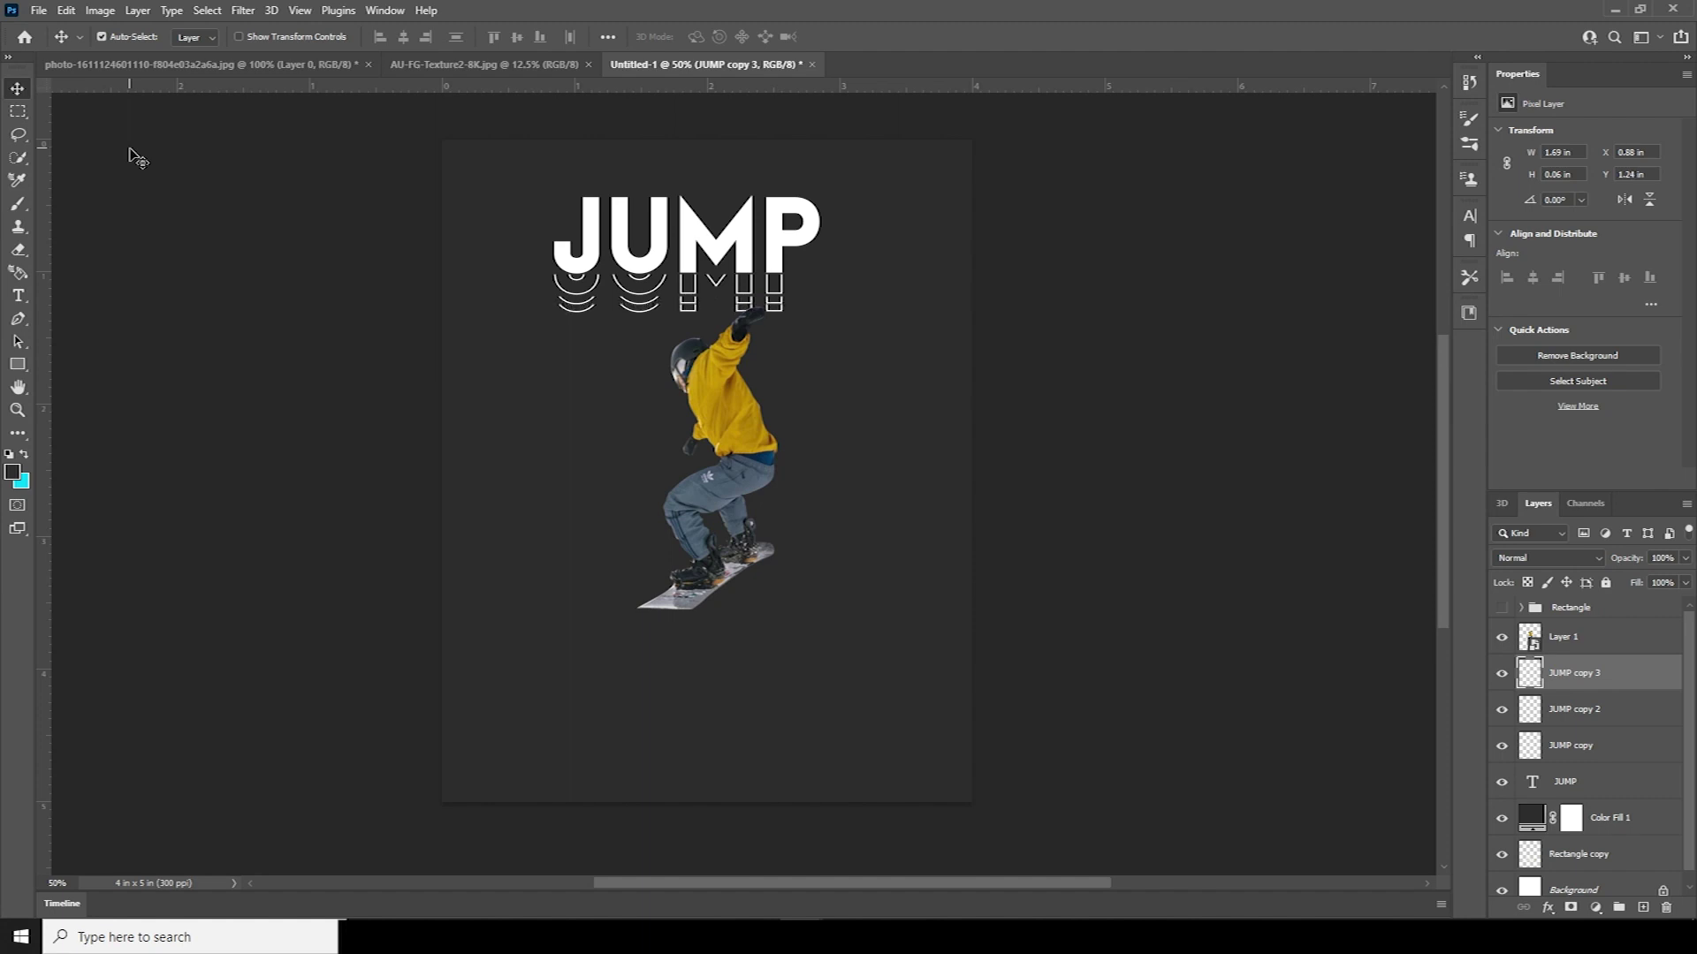
{"action": "key", "text": "Up"}
Lower the opacity of JUMP copy 3 to 41% and erase its upper edge inside a rectangular selection.
{"action": "left_click", "coordinate": [1685, 583]}
{"action": "left_click", "coordinate": [1627, 579]}
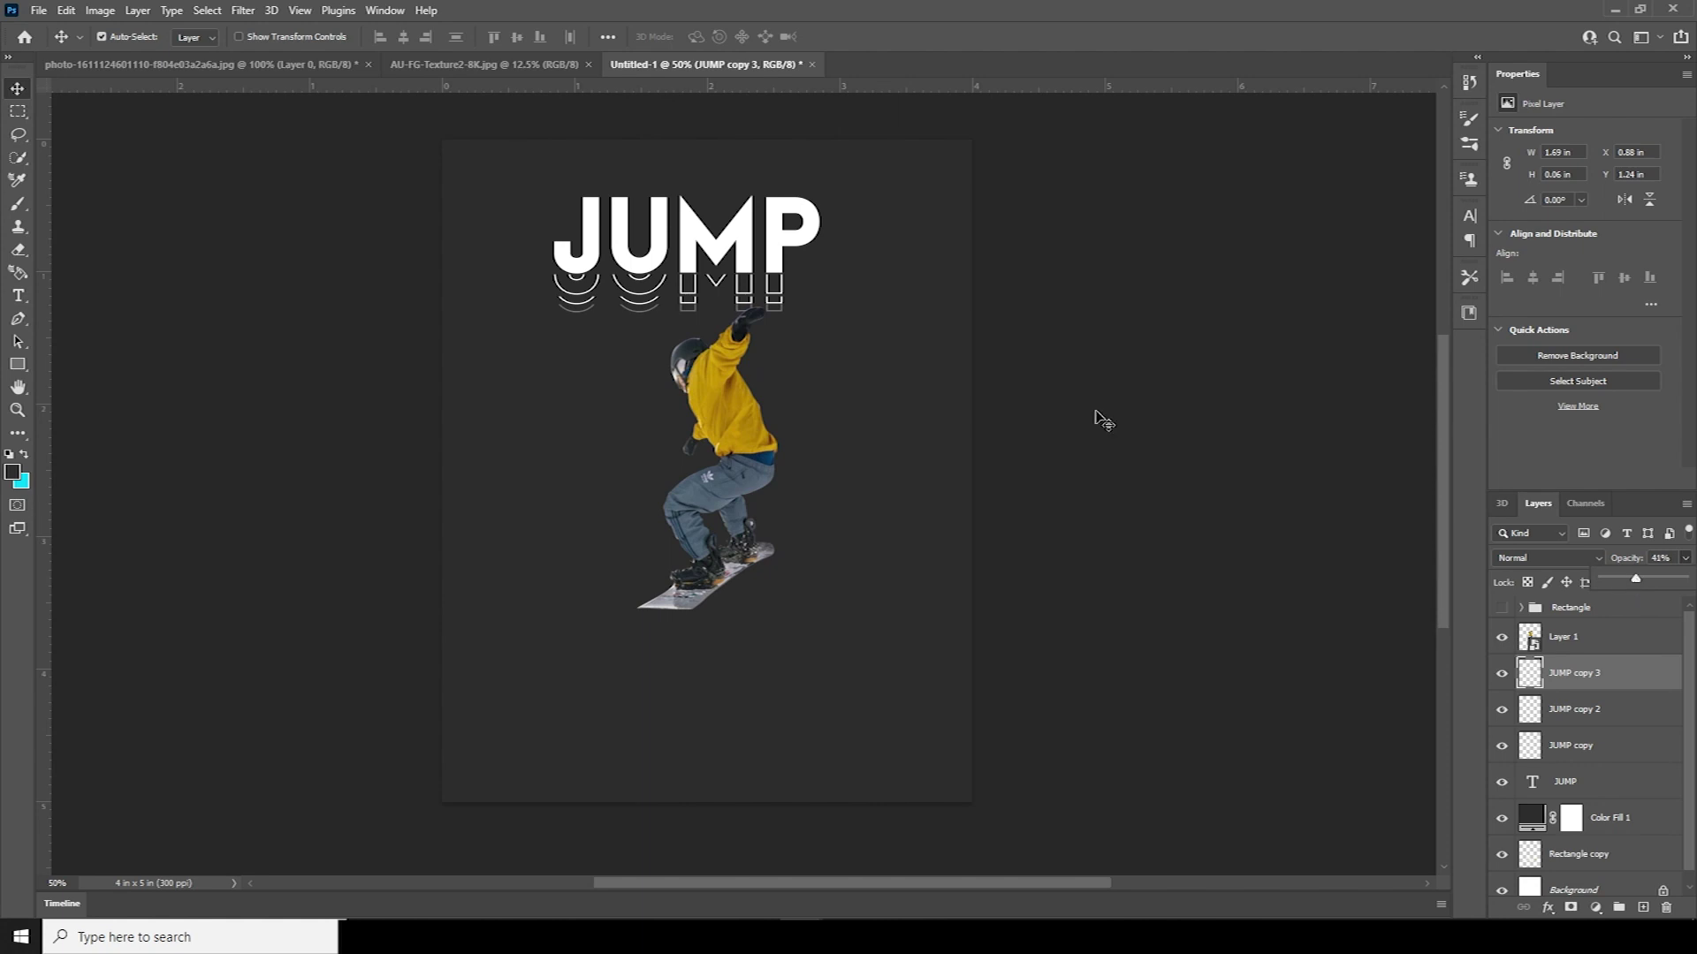
{"action": "left_click", "coordinate": [18, 110]}
{"action": "left_click_drag", "start_coordinate": [467, 242], "coordinate": [893, 307]}
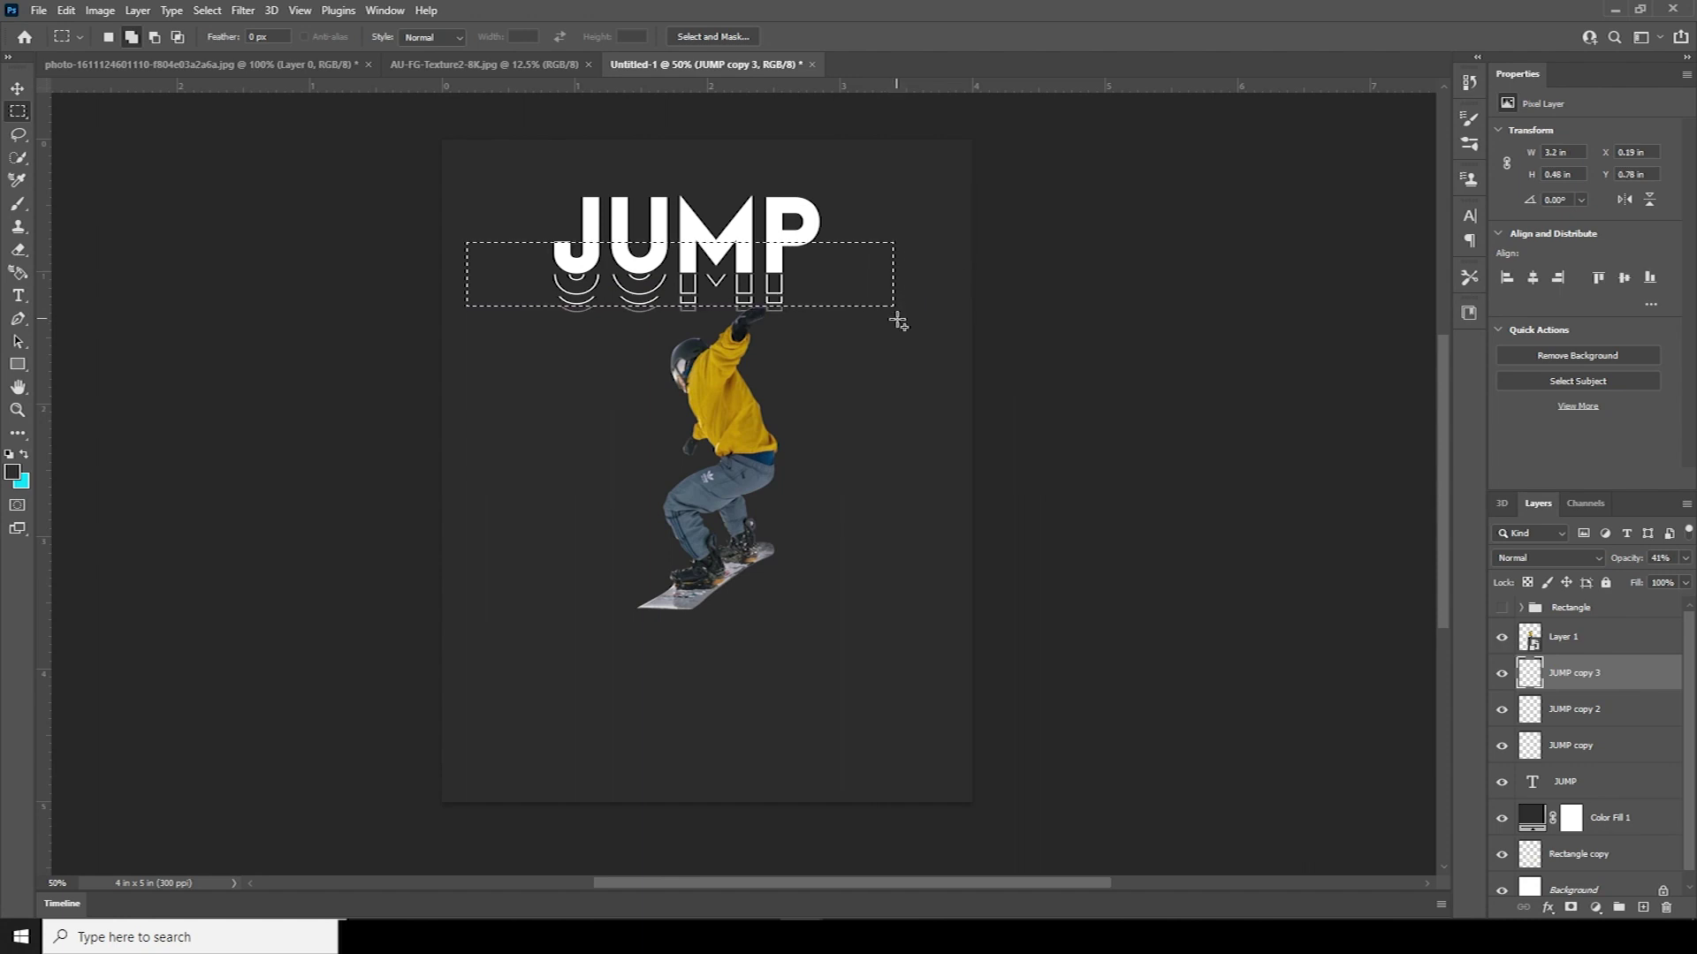
{"action": "key", "text": "ctrl+d"}
{"action": "left_click", "coordinate": [17, 89]}
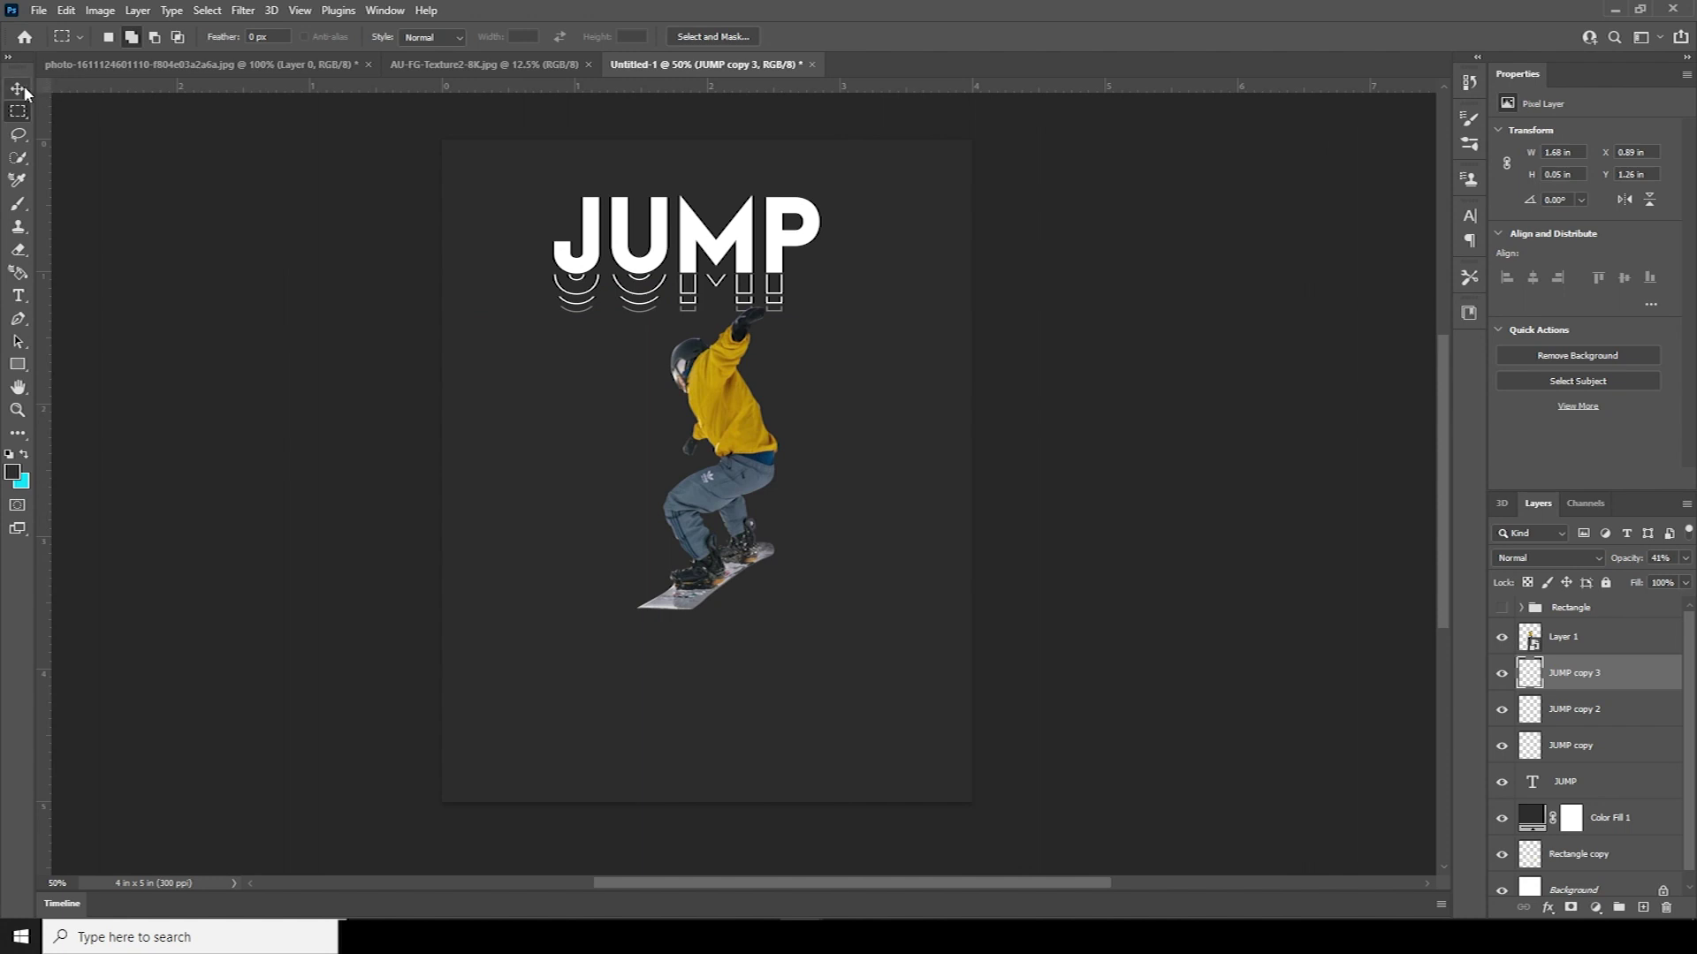
Group the JUMP text with its three outline copies and centre the group behind the snowboarder's upper body.
{"action": "left_click", "coordinate": [1545, 786], "text": "shift"}
{"action": "key", "text": "ctrl+g"}
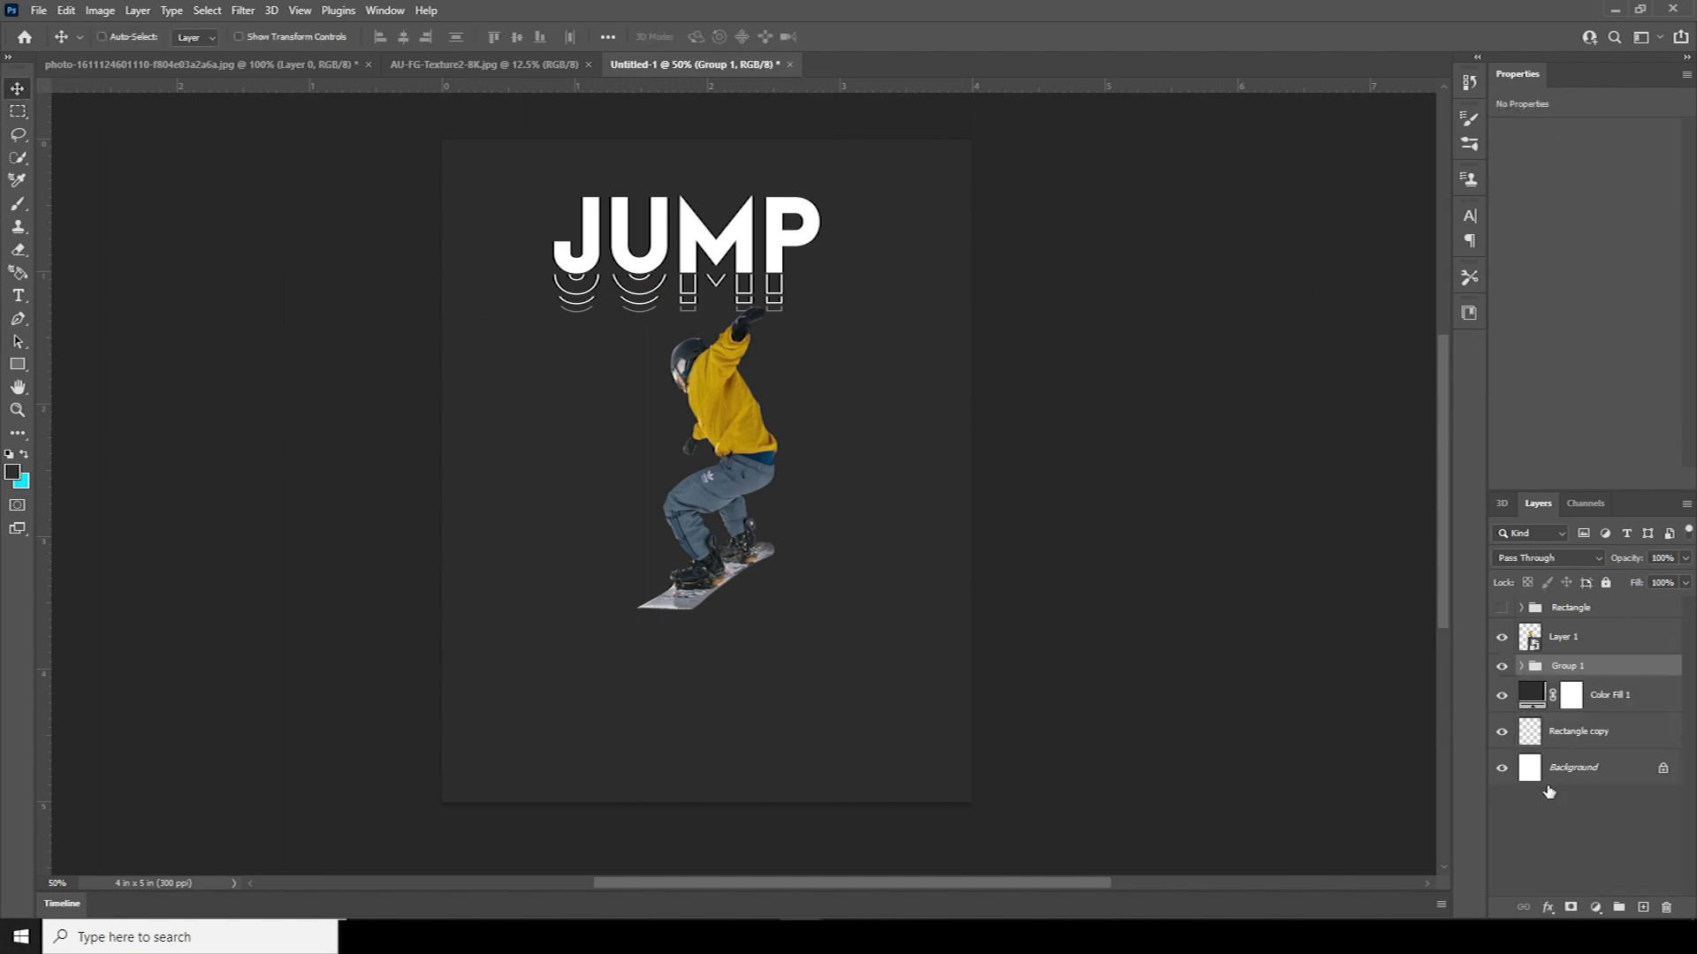
{"action": "key", "text": "ctrl+t"}
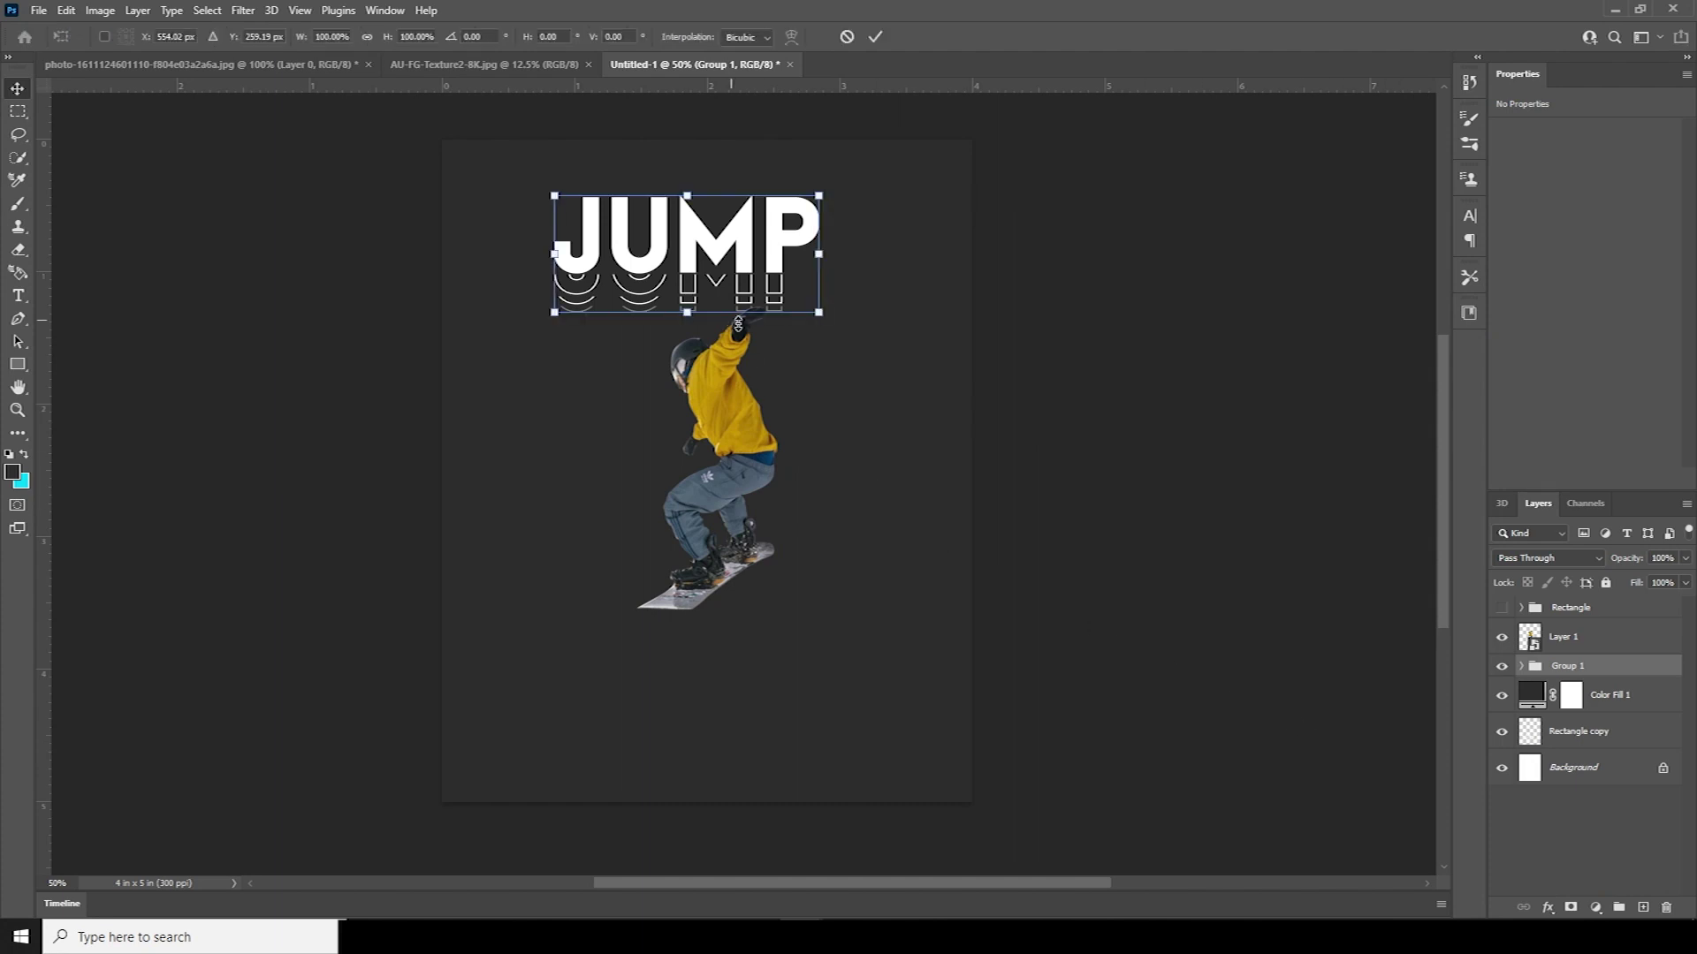
{"action": "left_click_drag", "start_coordinate": [715, 279], "coordinate": [727, 346]}
Skew the JUMP group vertically by about -9.5° so the word rises toward the letter P.
{"action": "right_click", "coordinate": [794, 320]}
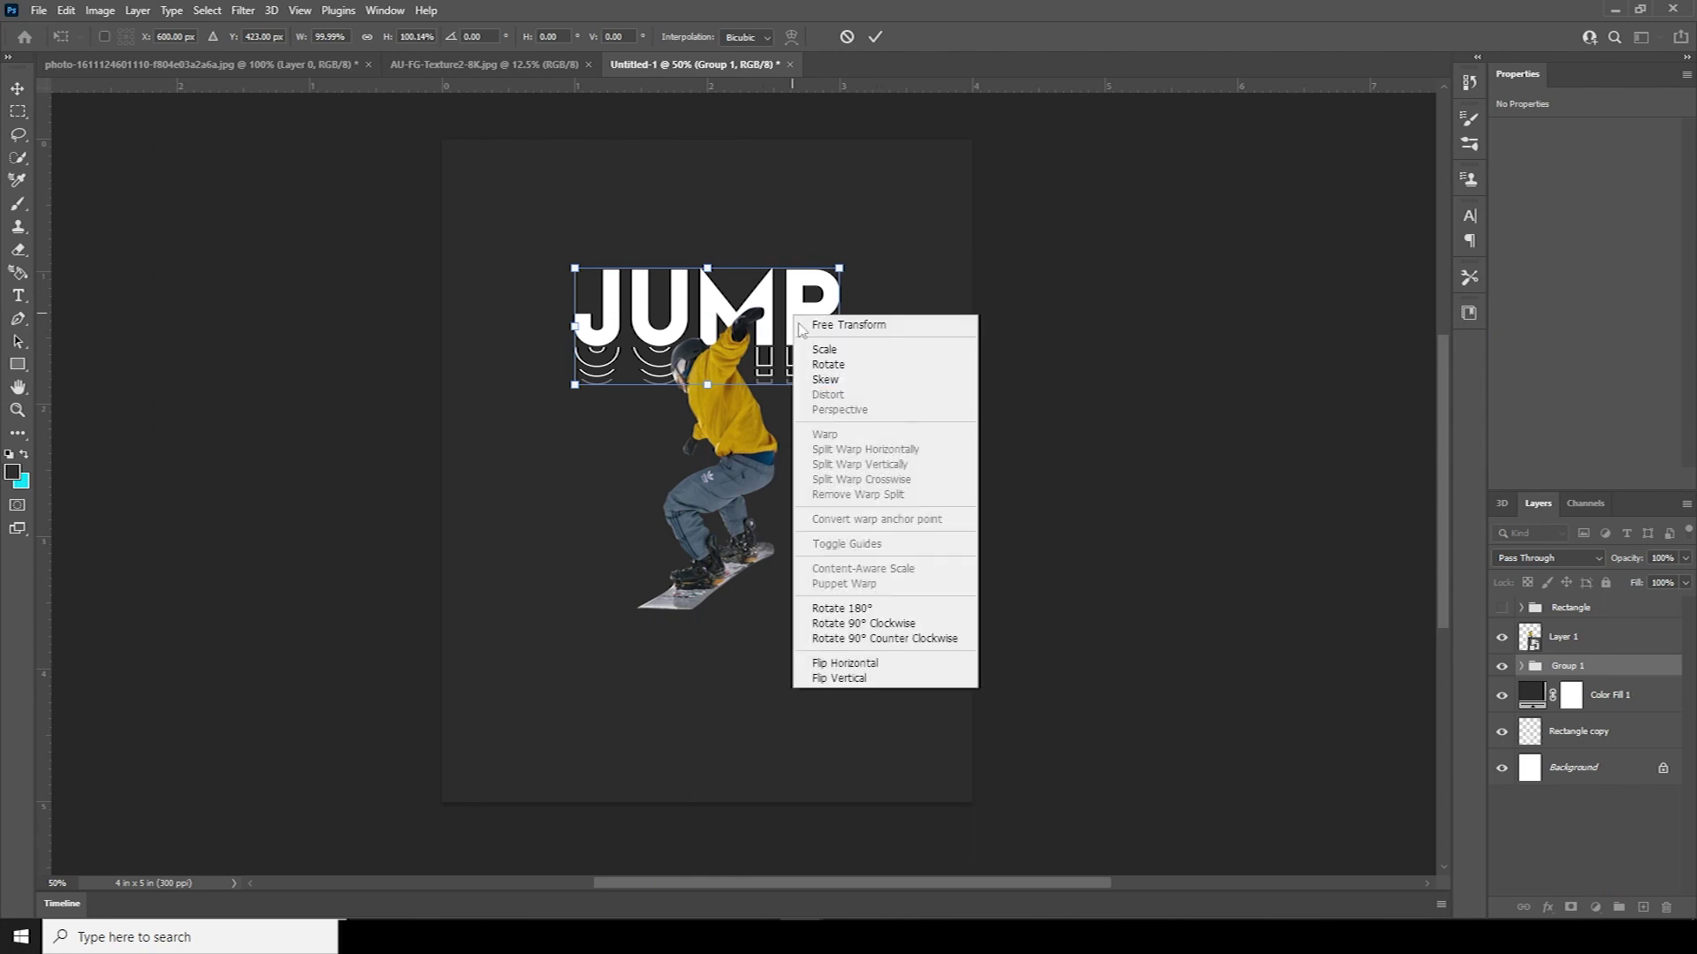
{"action": "left_click", "coordinate": [829, 379]}
{"action": "left_click_drag", "start_coordinate": [575, 328], "coordinate": [578, 364]}
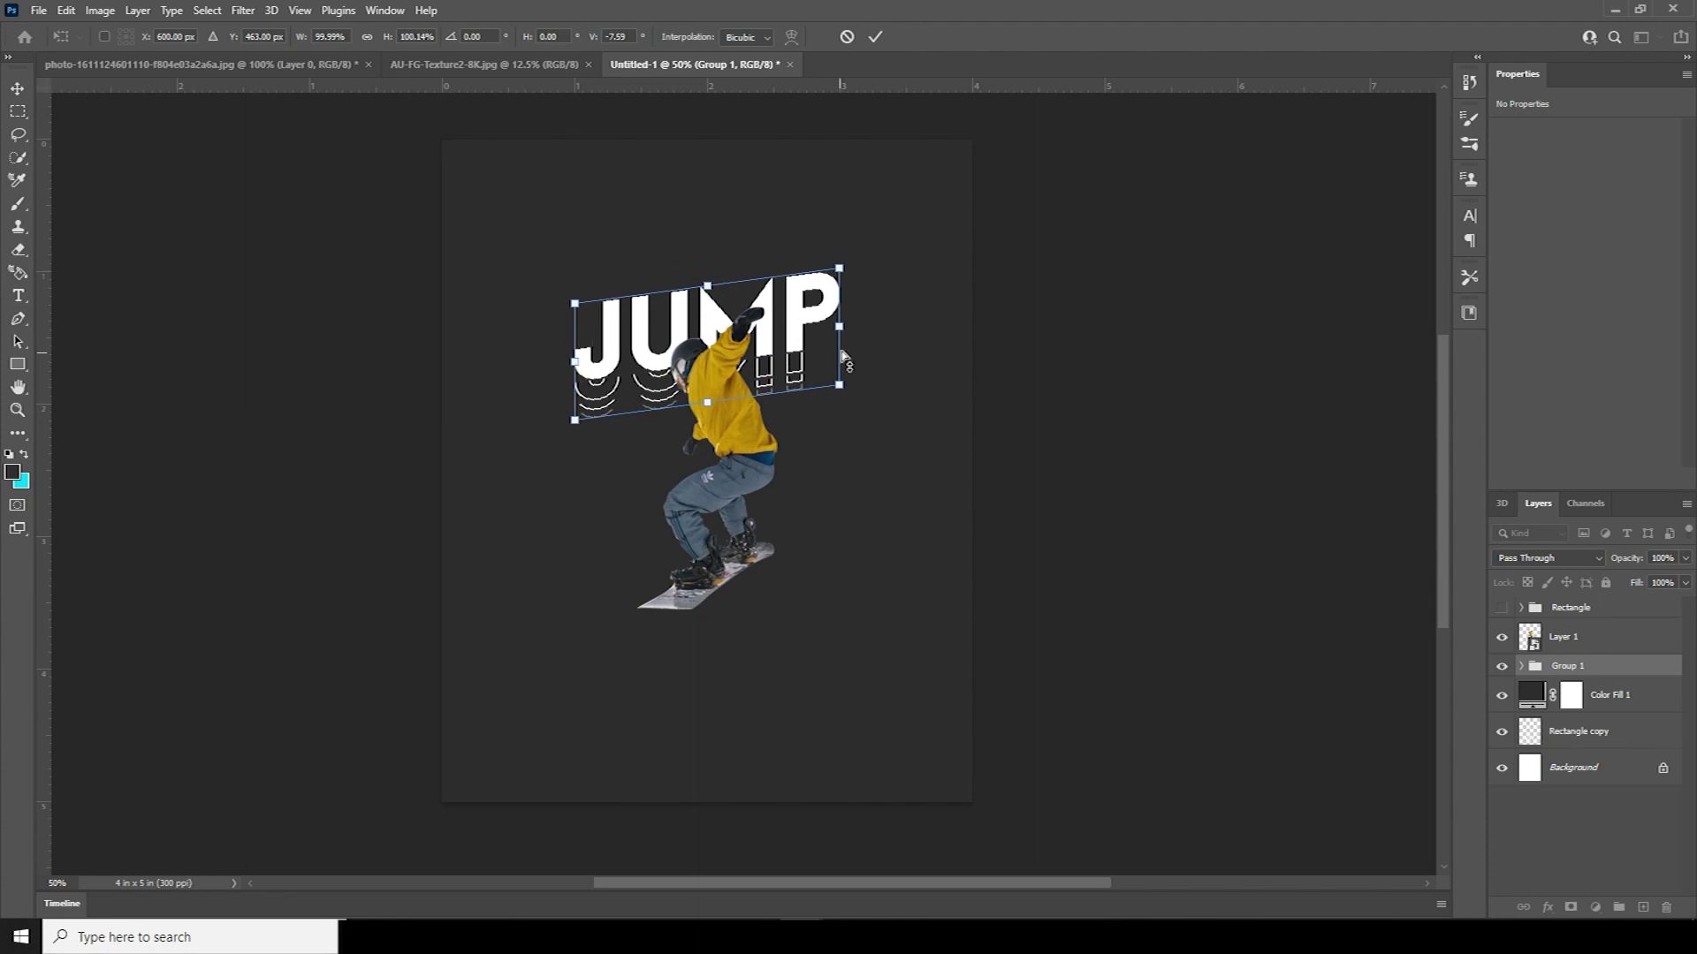
{"action": "left_click_drag", "start_coordinate": [844, 329], "coordinate": [844, 320]}
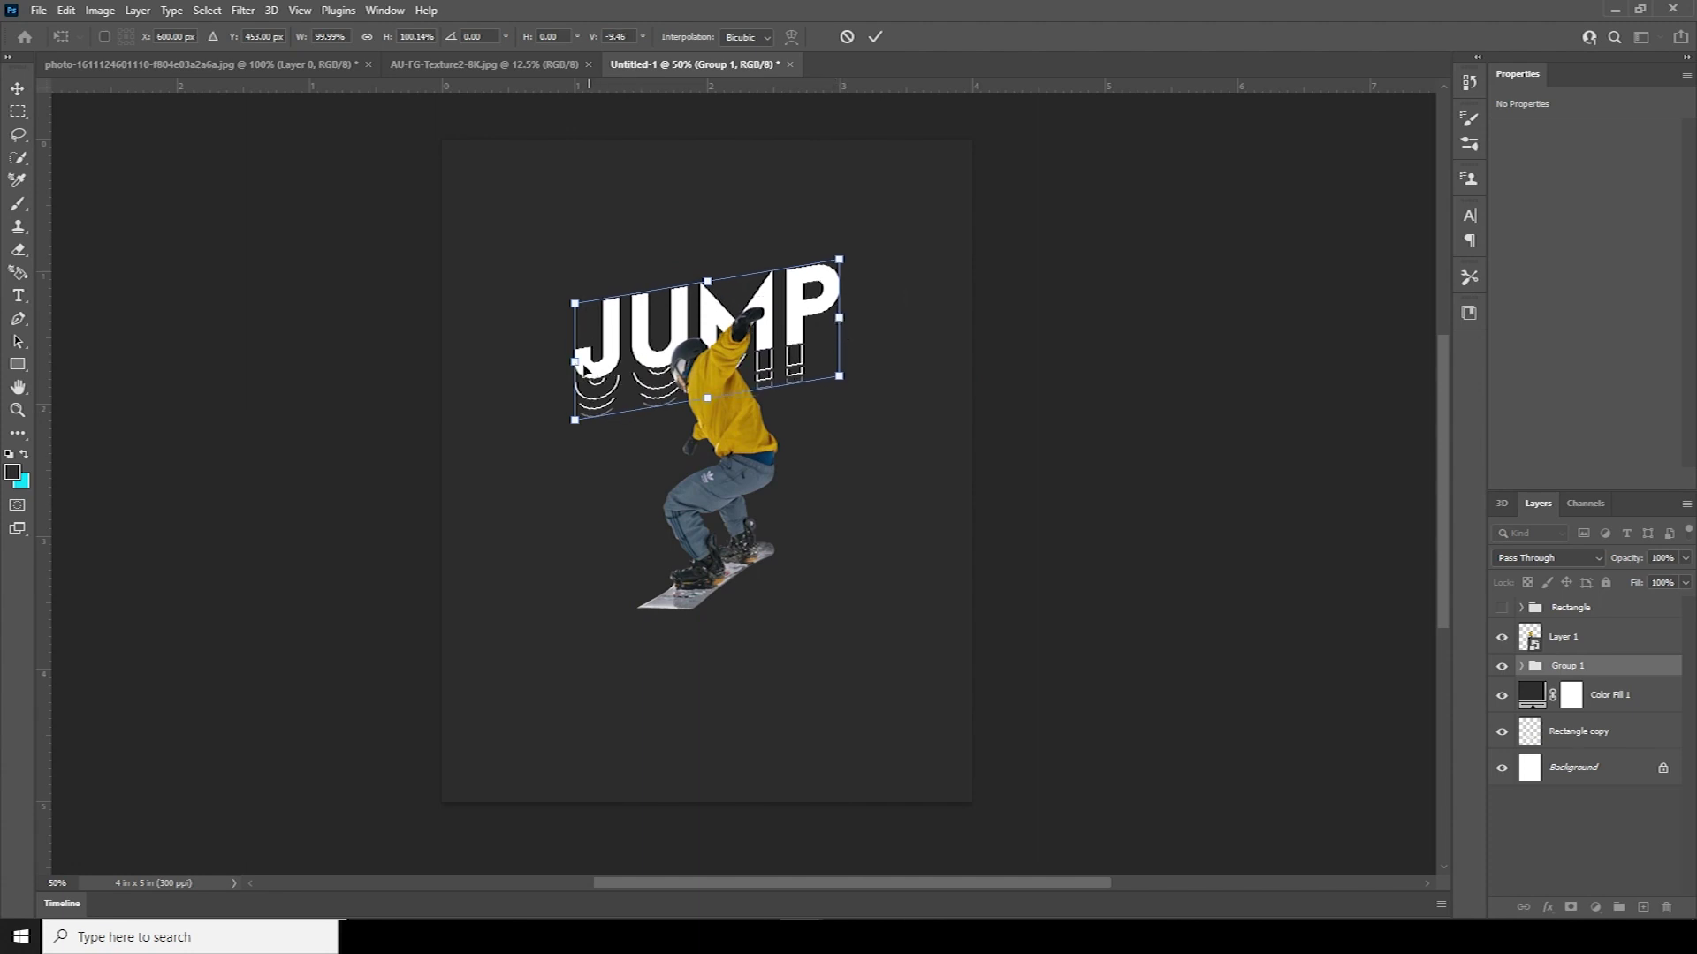
{"action": "left_click", "coordinate": [17, 89]}
Scale the skewed JUMP group up to about 119%, keeping it behind the snowboarder.
{"action": "key", "text": "ctrl+t"}
{"action": "left_click_drag", "start_coordinate": [842, 422], "coordinate": [813, 399]}
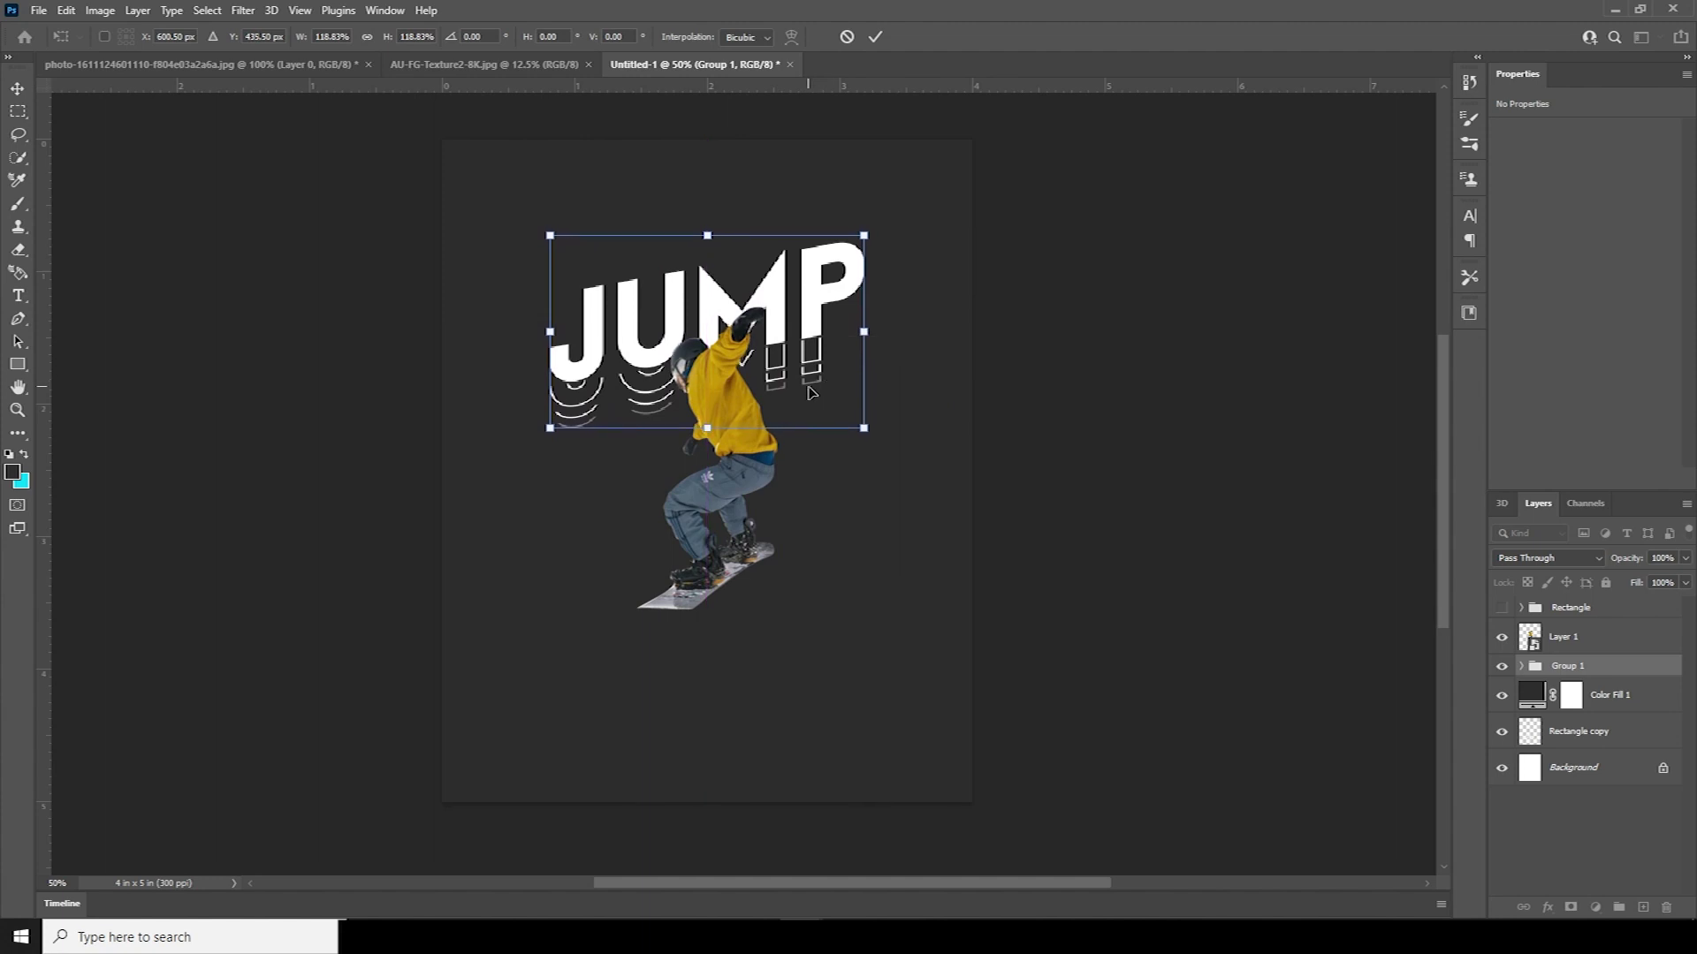
{"action": "key", "text": "Return"}
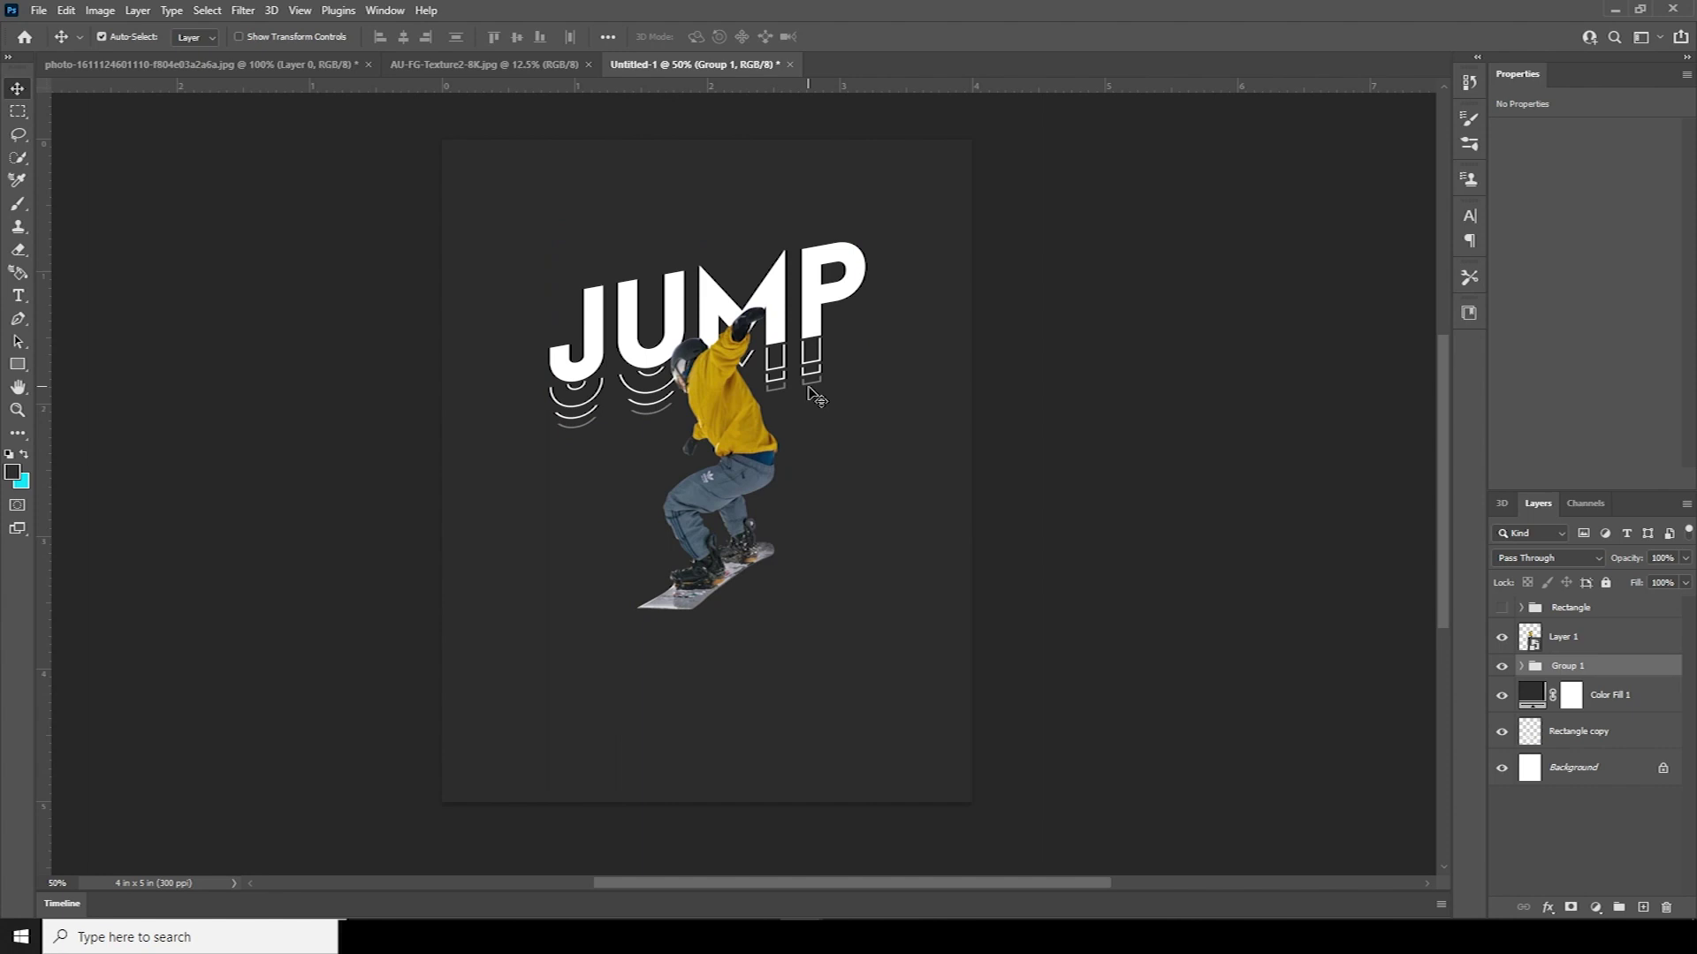
{"action": "left_click", "coordinate": [1090, 559]}
{"action": "left_click", "coordinate": [1521, 608]}
{"action": "left_click", "coordinate": [1521, 608]}
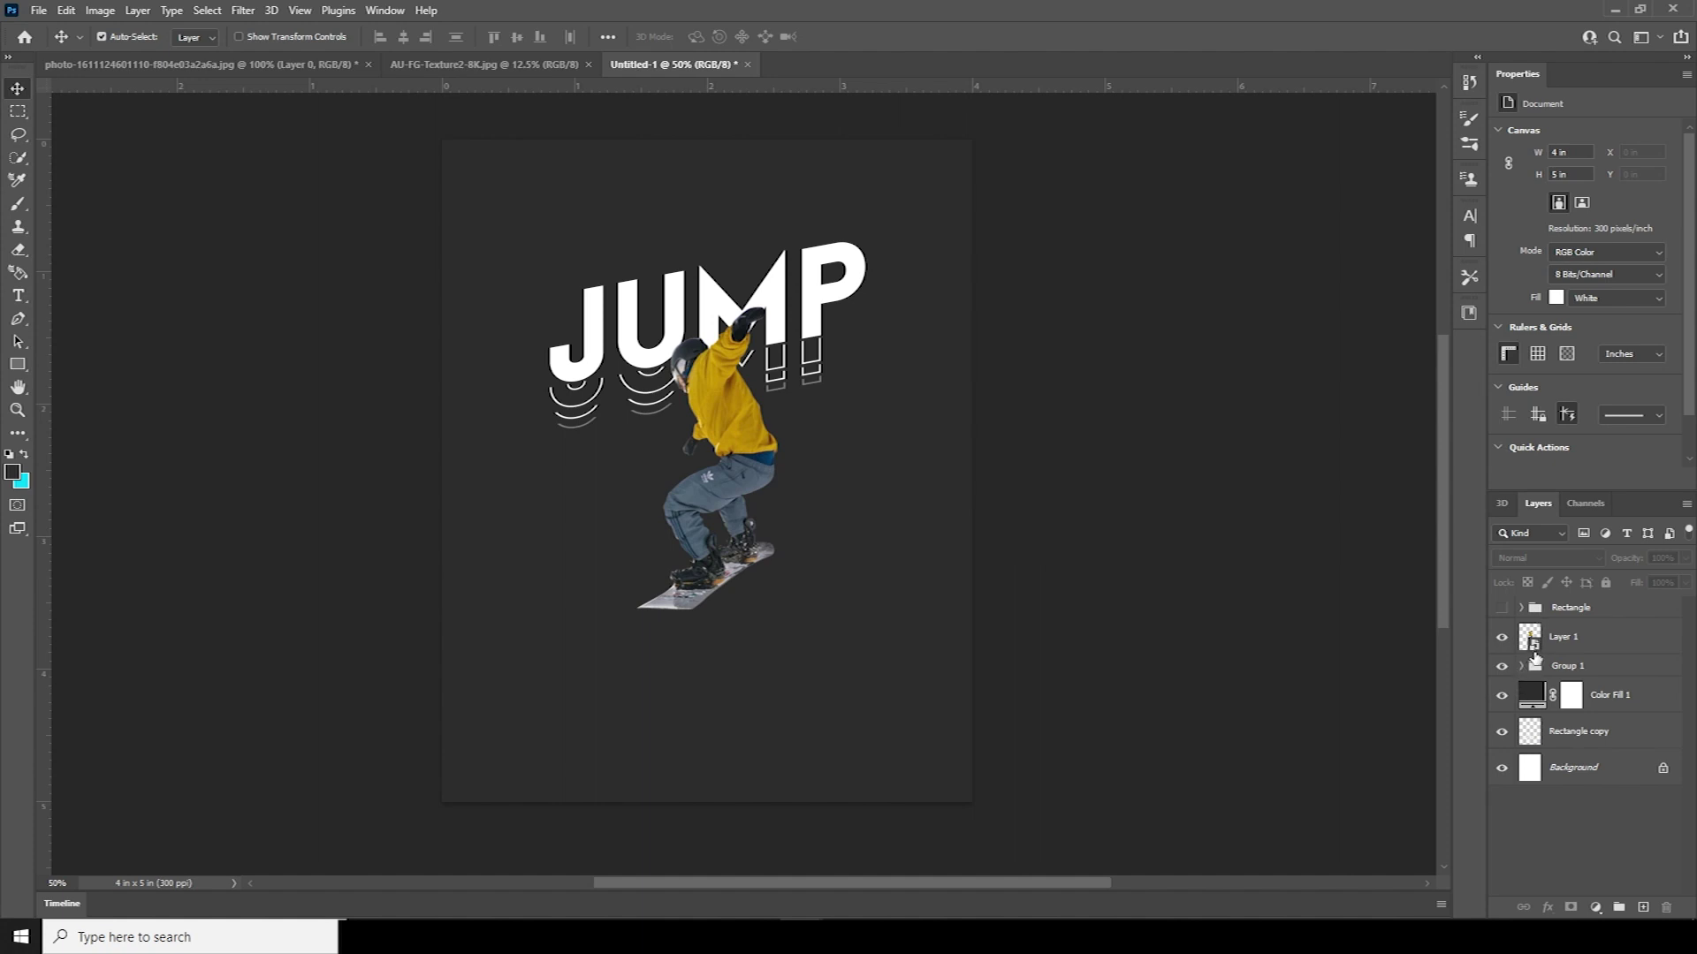
Duplicate the solid JUMP text layer from Group 1 and move the copy above the snowboarder layer.
{"action": "left_click", "coordinate": [800, 352]}
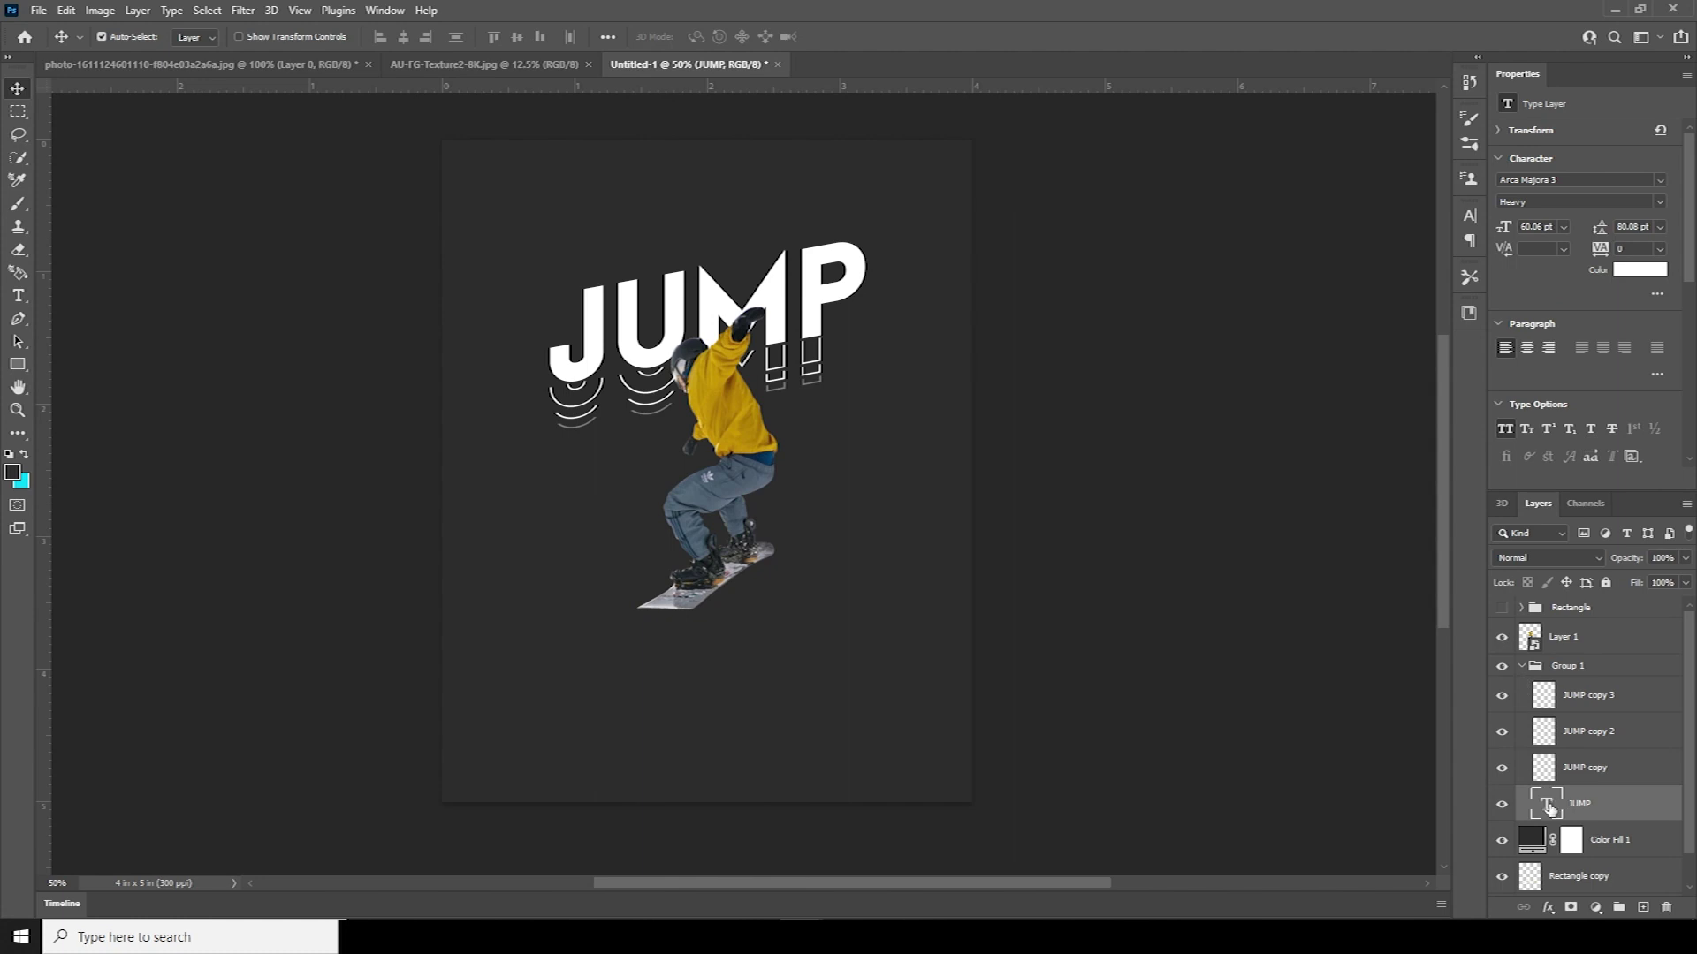
{"action": "key", "text": "ctrl+j"}
{"action": "mouse_move", "coordinate": [1553, 811]}
{"action": "left_mouse_down"}
{"action": "mouse_move", "coordinate": [1557, 623]}
{"action": "mouse_move", "coordinate": [1542, 647]}
{"action": "left_mouse_up"}
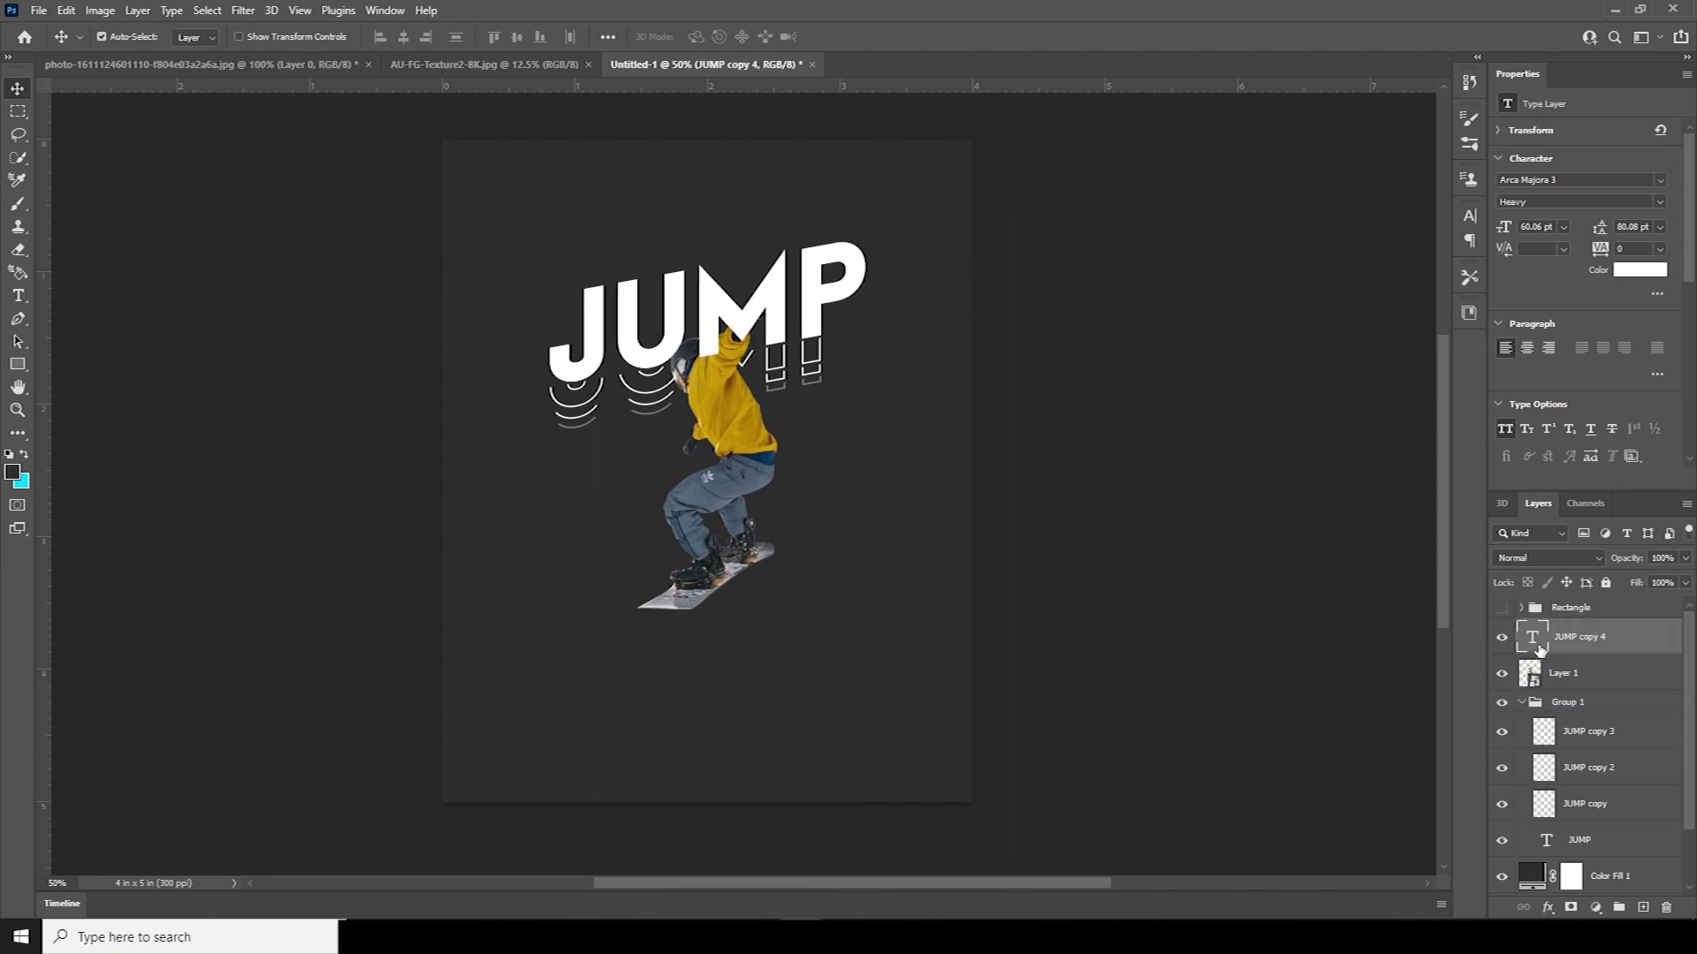
Add a 2 px white inside stroke to the JUMP copy above the snowboarder and remove its fill so only the outline shows.
{"action": "left_click", "coordinate": [1547, 907]}
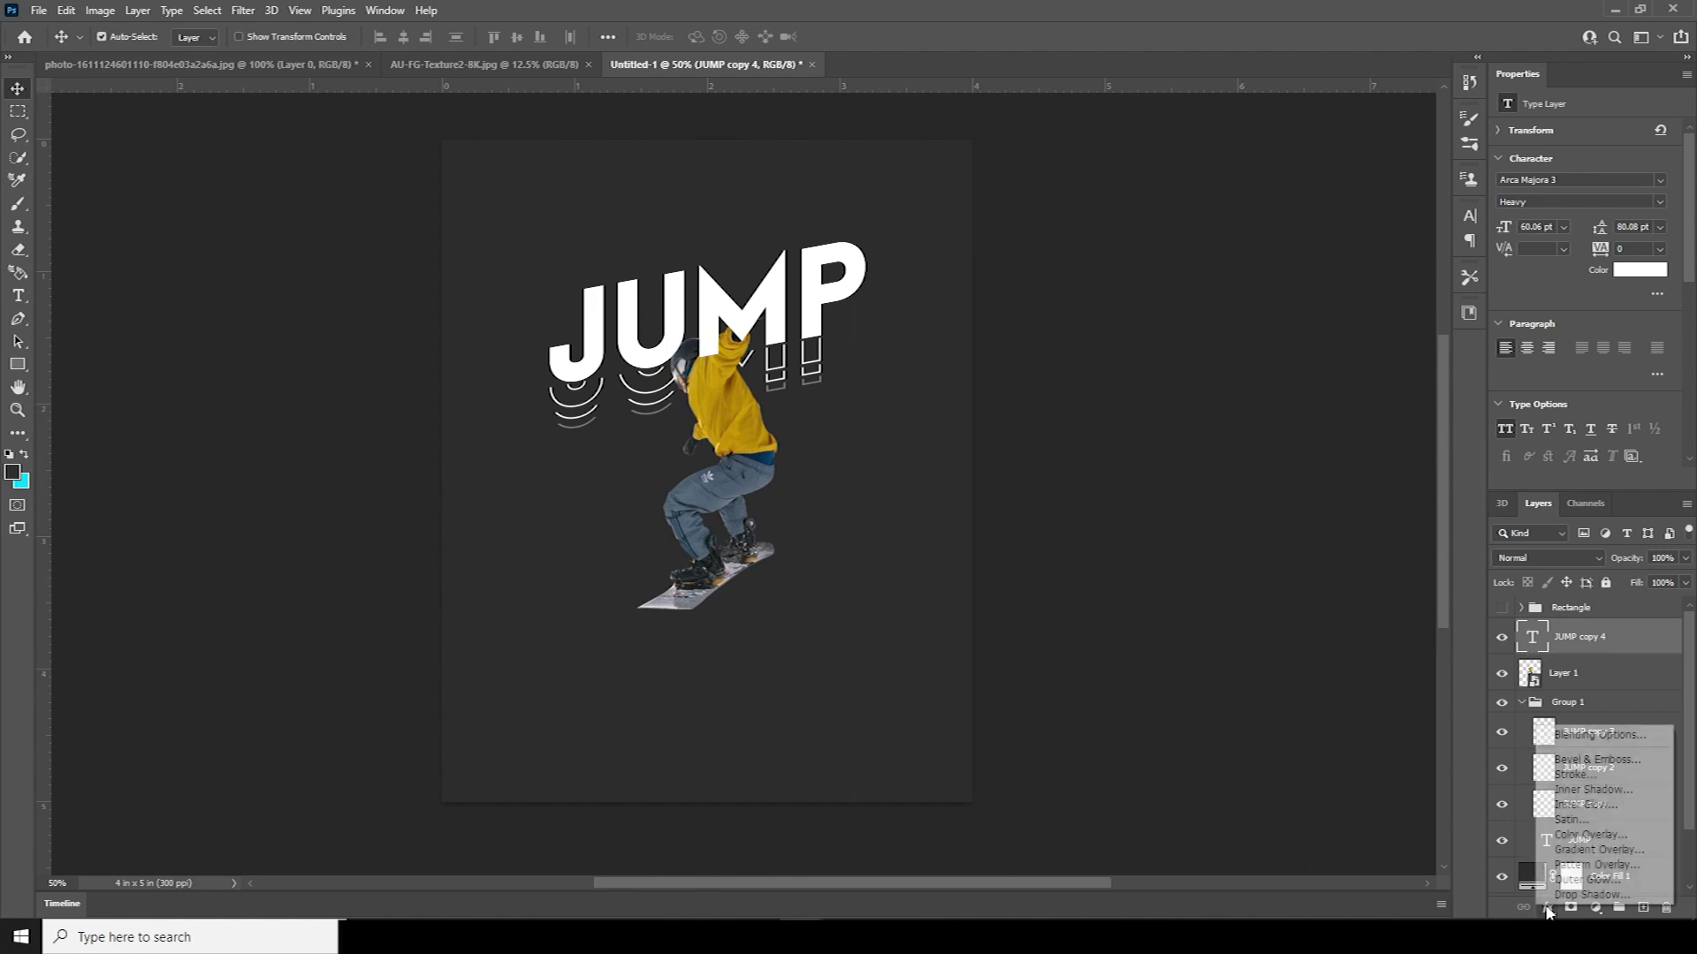
{"action": "left_click", "coordinate": [1571, 775]}
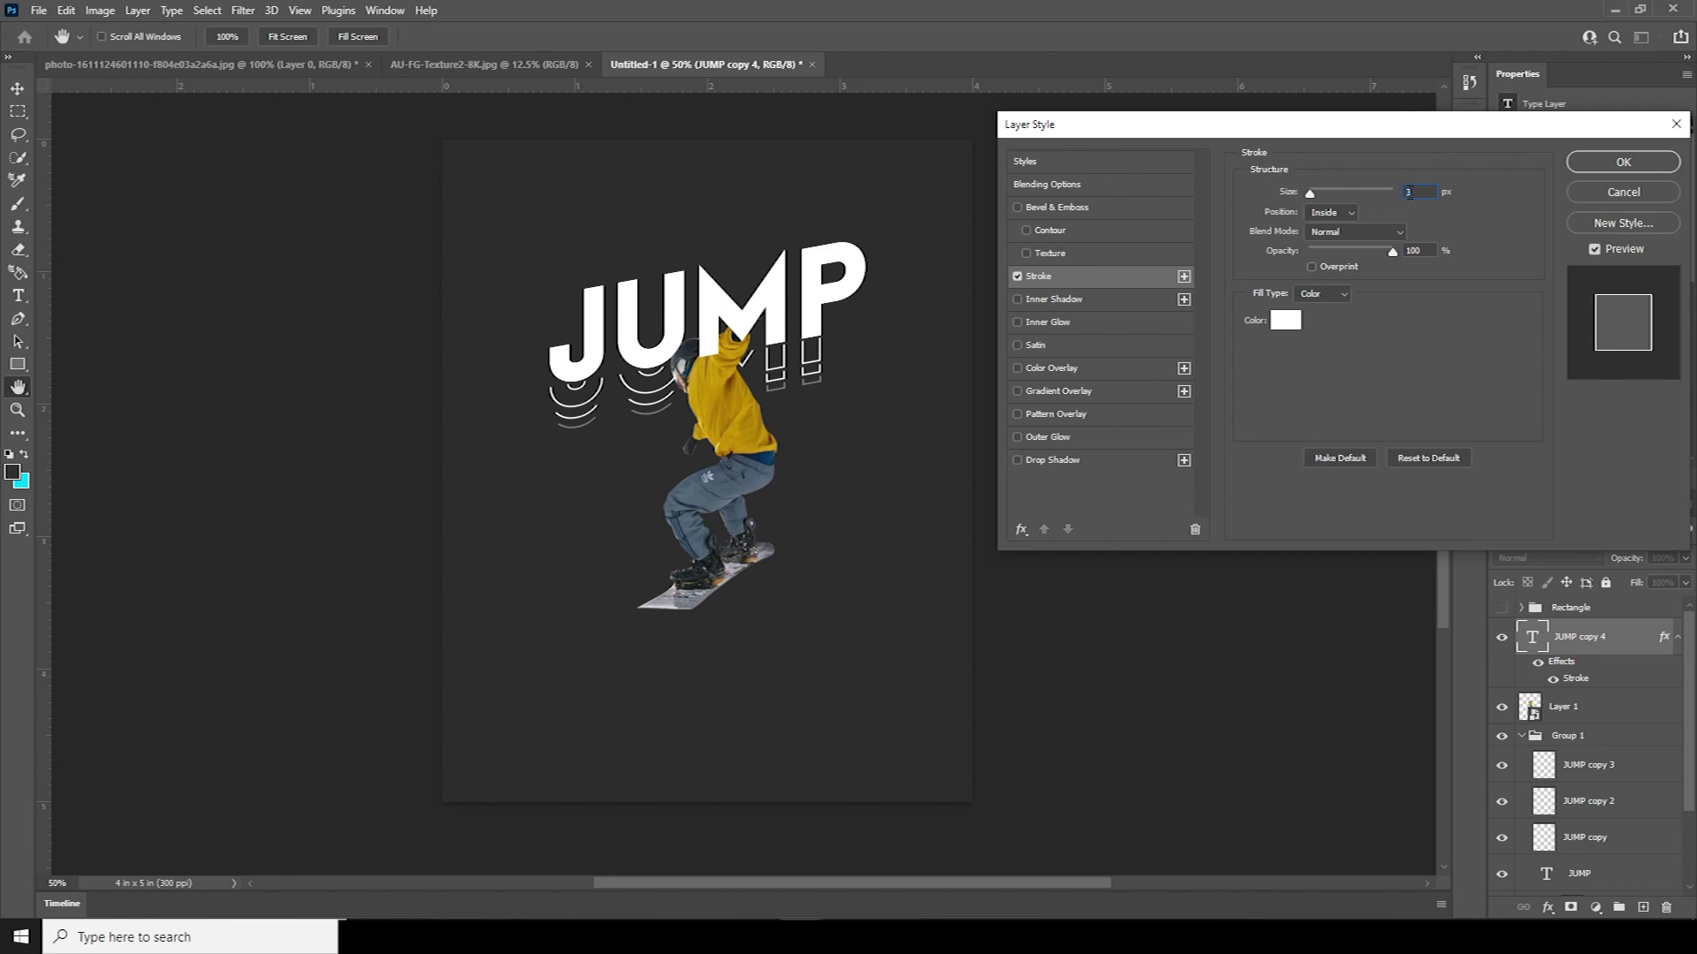
{"action": "type", "text": "2"}
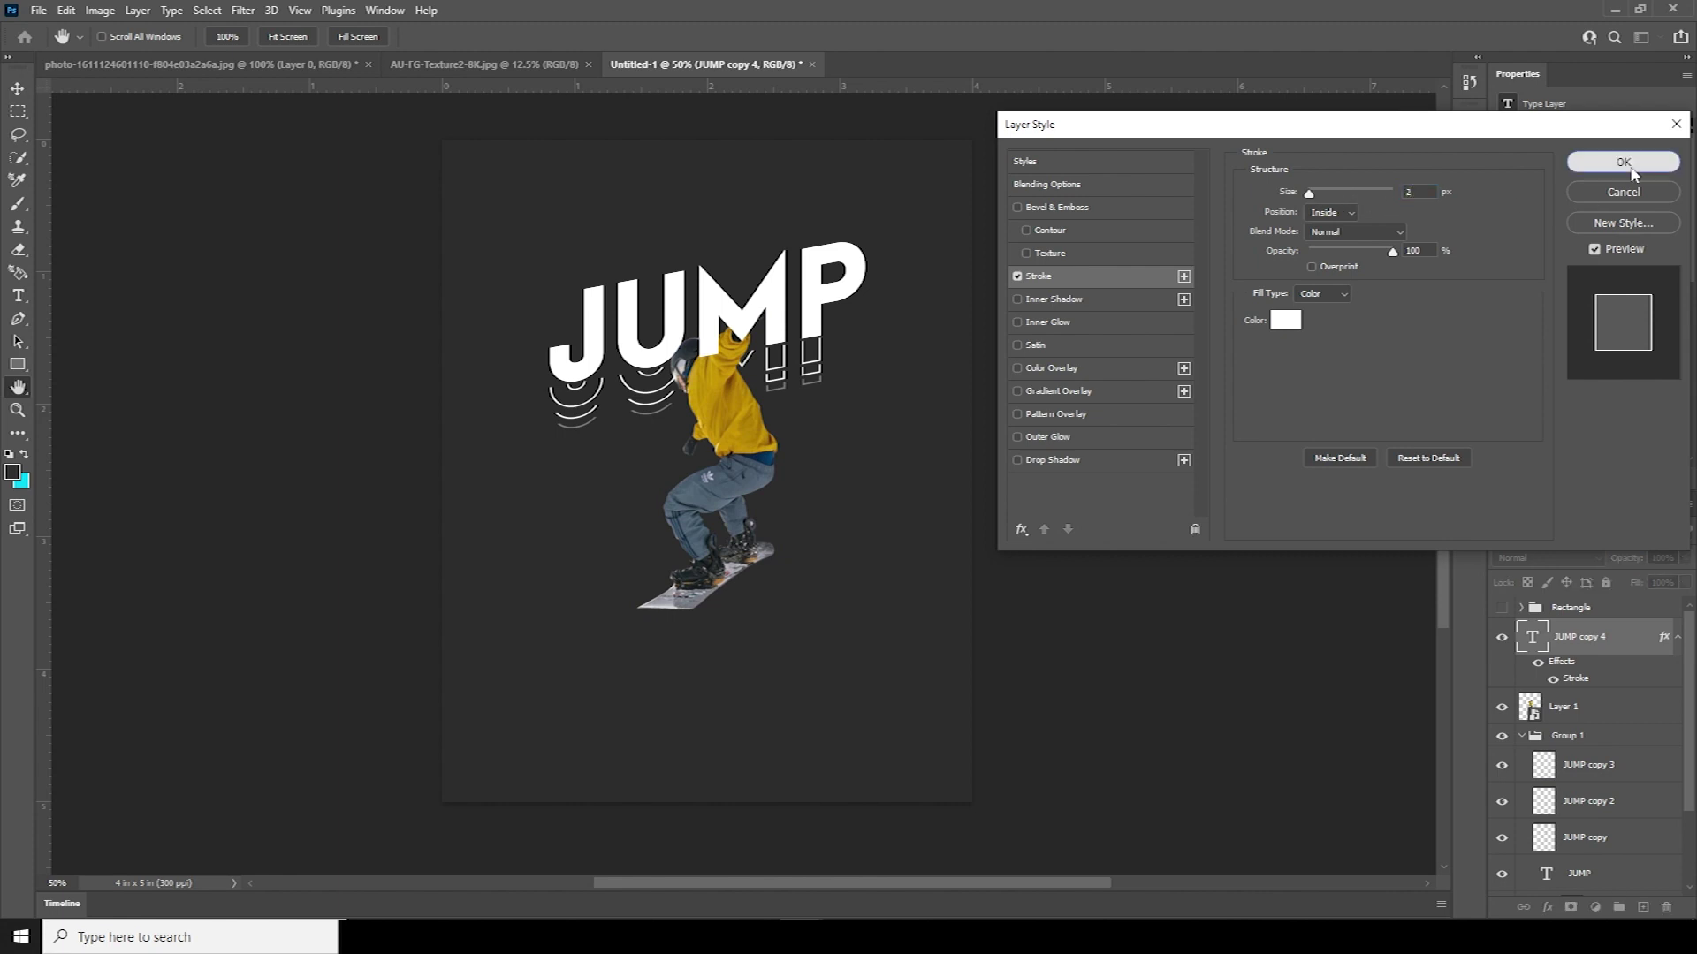
{"action": "left_click", "coordinate": [1629, 166]}
{"action": "left_click", "coordinate": [1685, 584]}
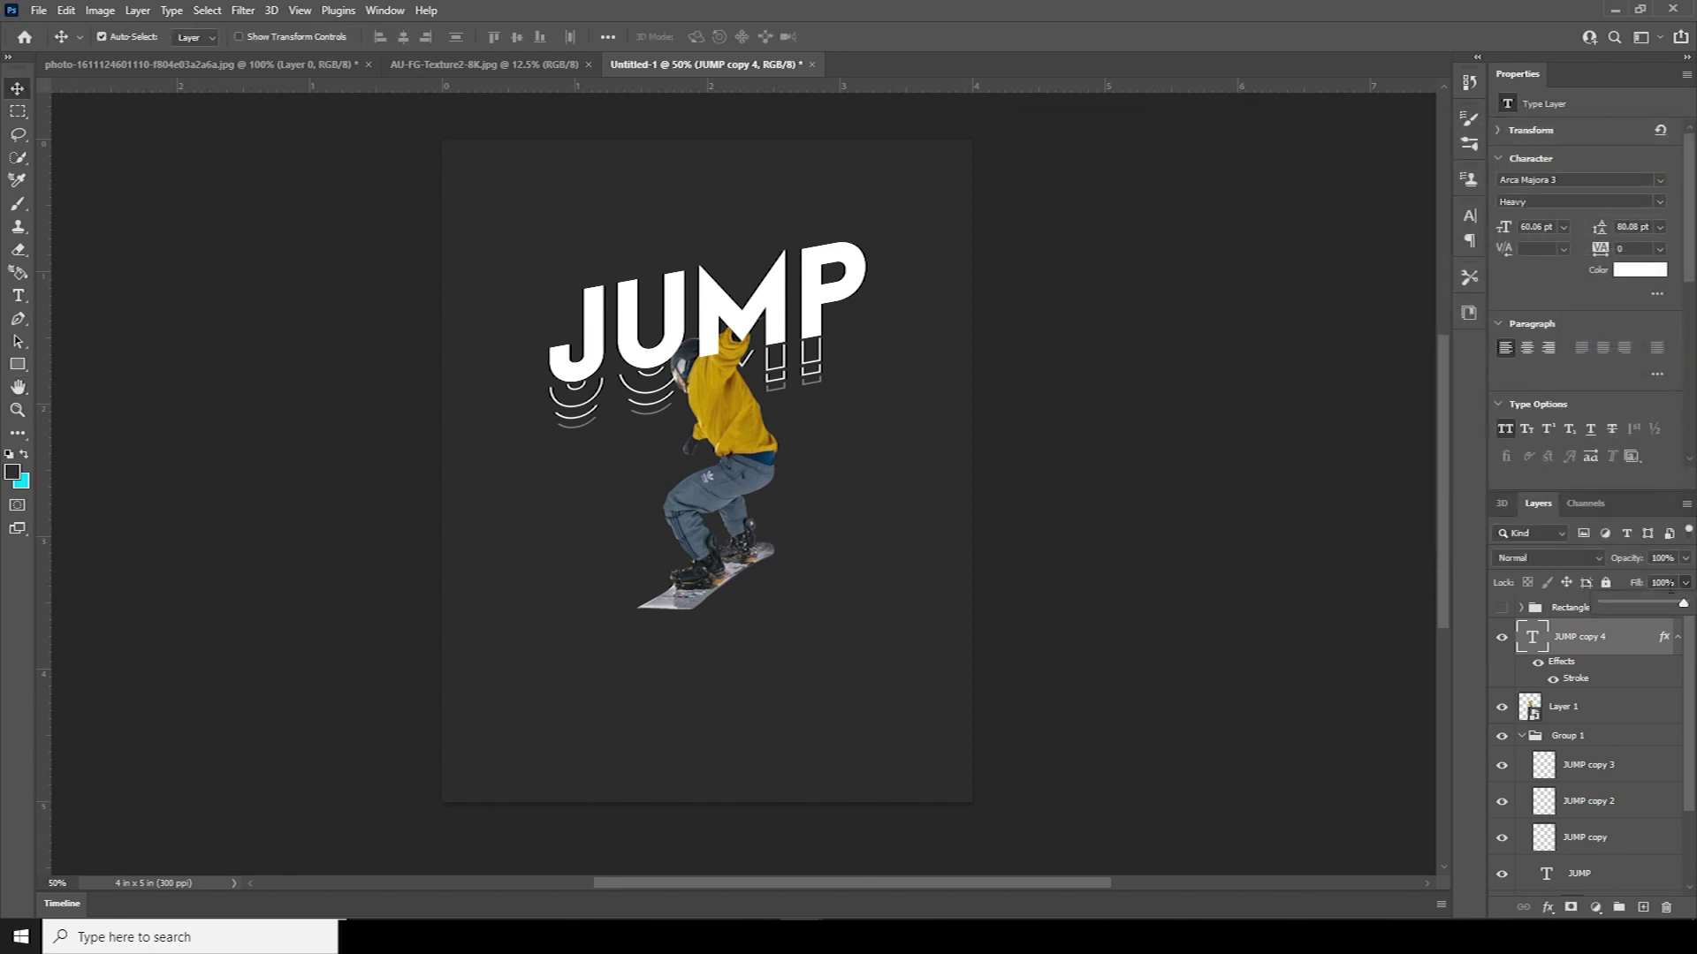
{"action": "left_click", "coordinate": [1135, 562]}
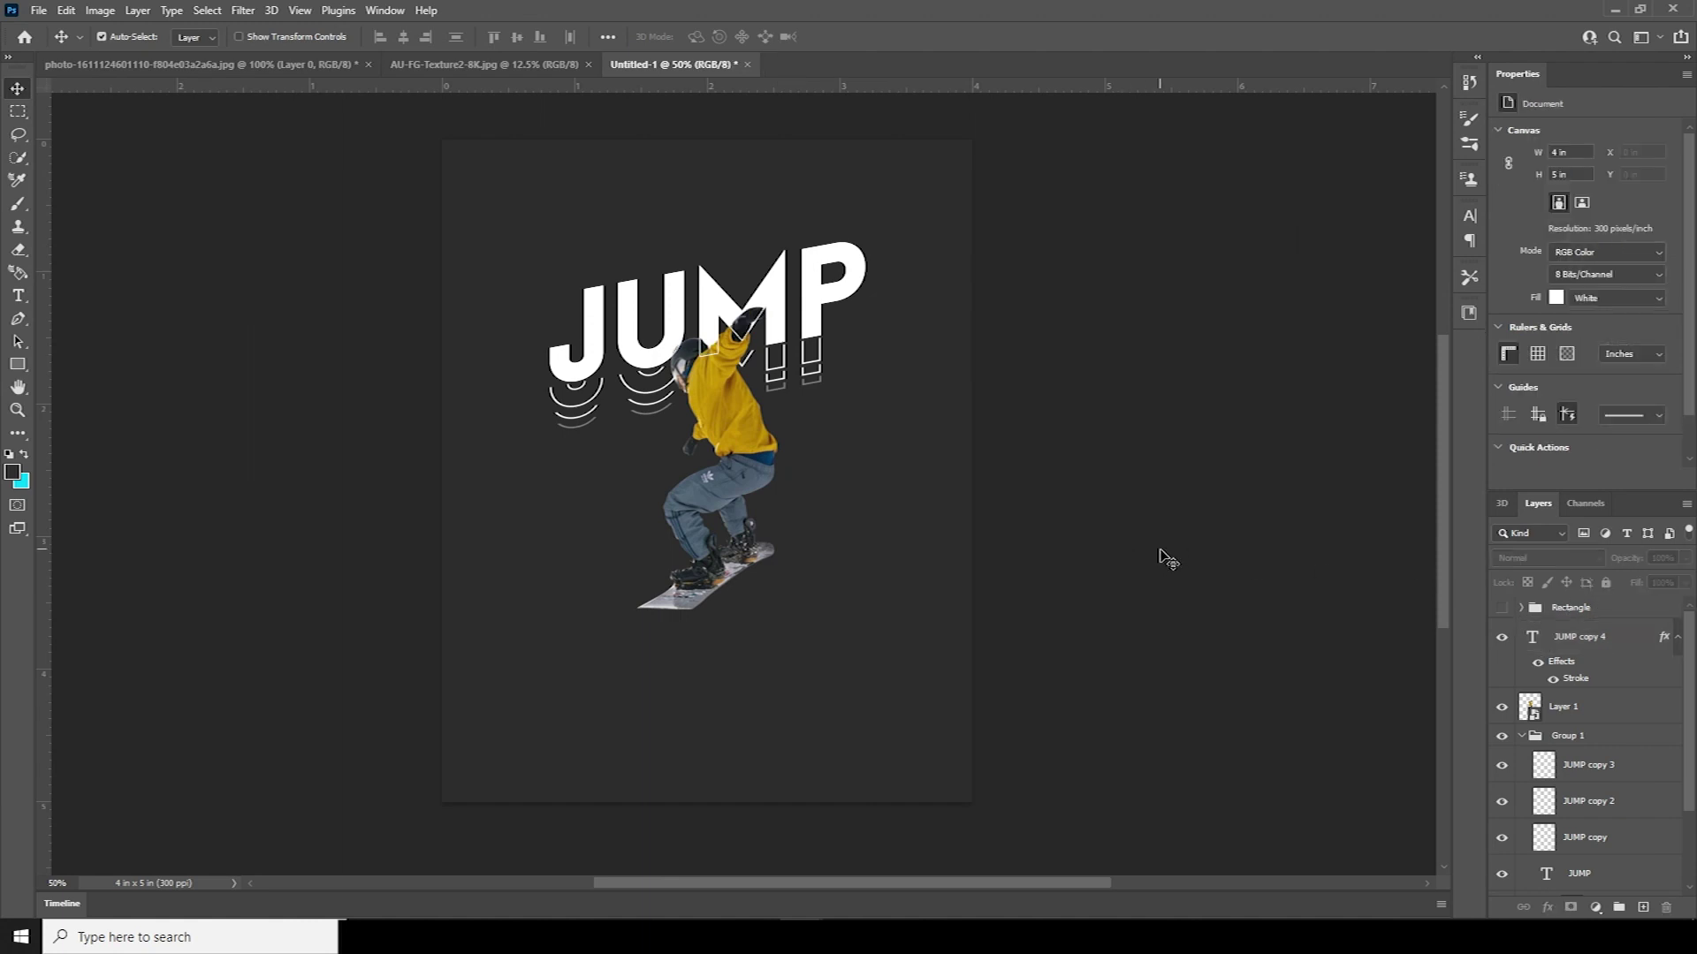
Add a new empty layer at the top of Group 1 and load the JUMP letter shapes as a selection.
{"action": "scroll", "coordinate": [840, 394], "scroll_direction": "up", "scroll_amount": 5}
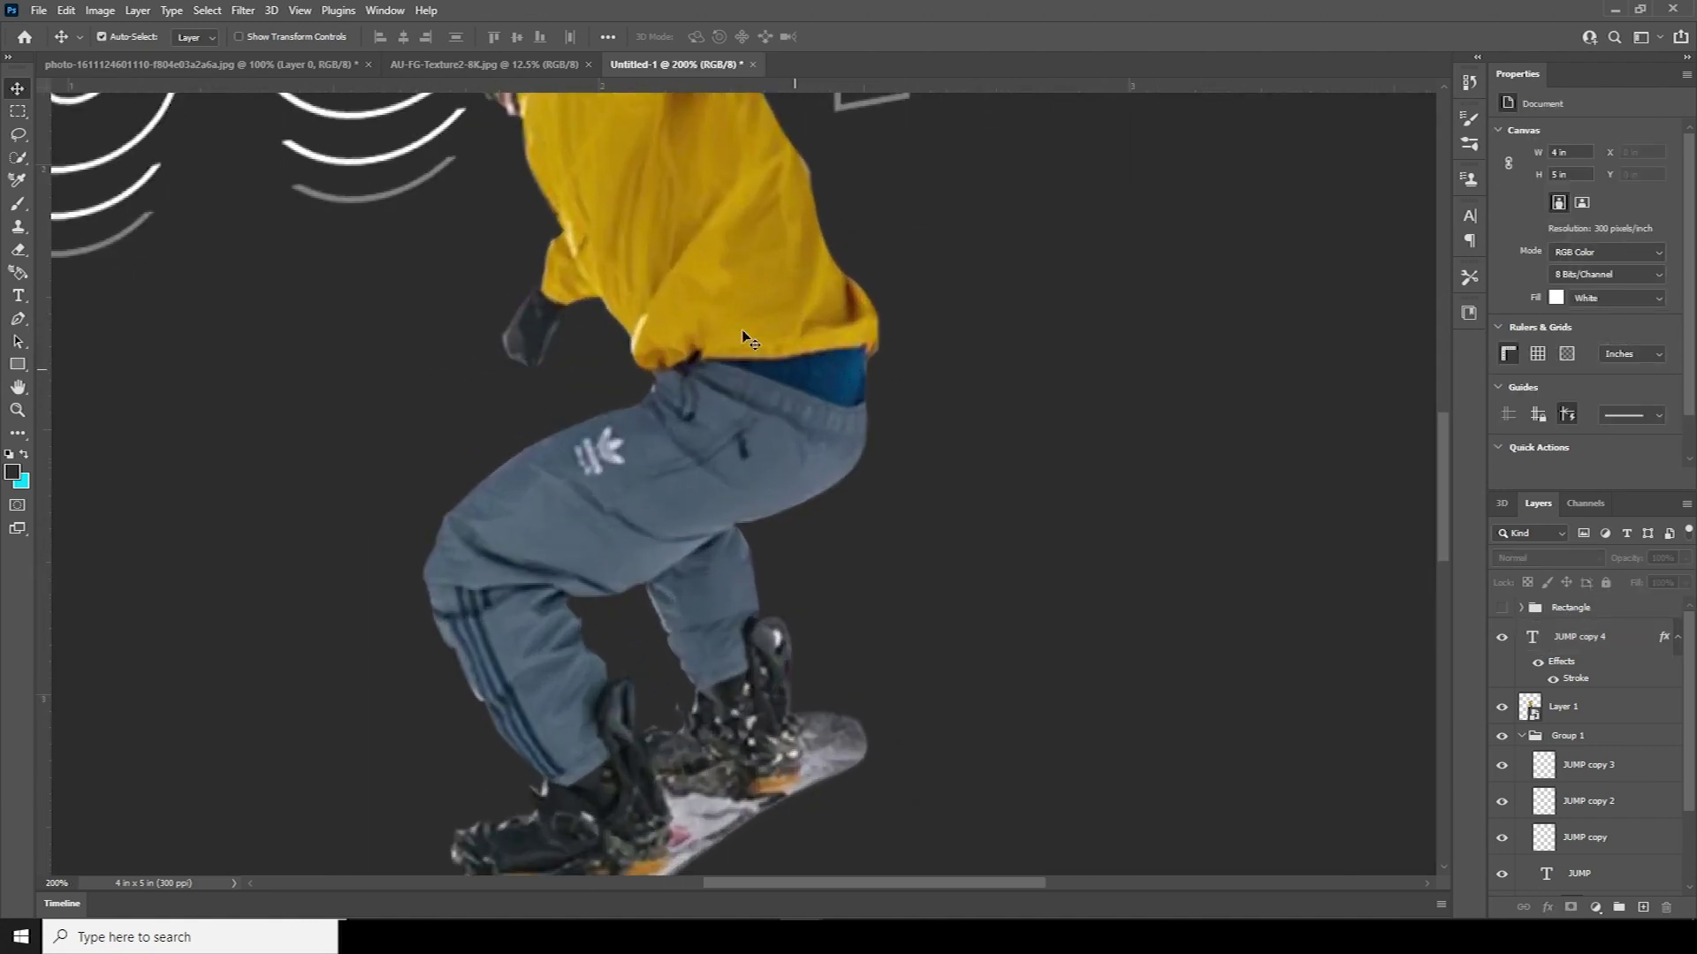
{"action": "left_click_drag", "start_coordinate": [677, 205], "coordinate": [703, 578]}
{"action": "left_click", "coordinate": [1567, 740]}
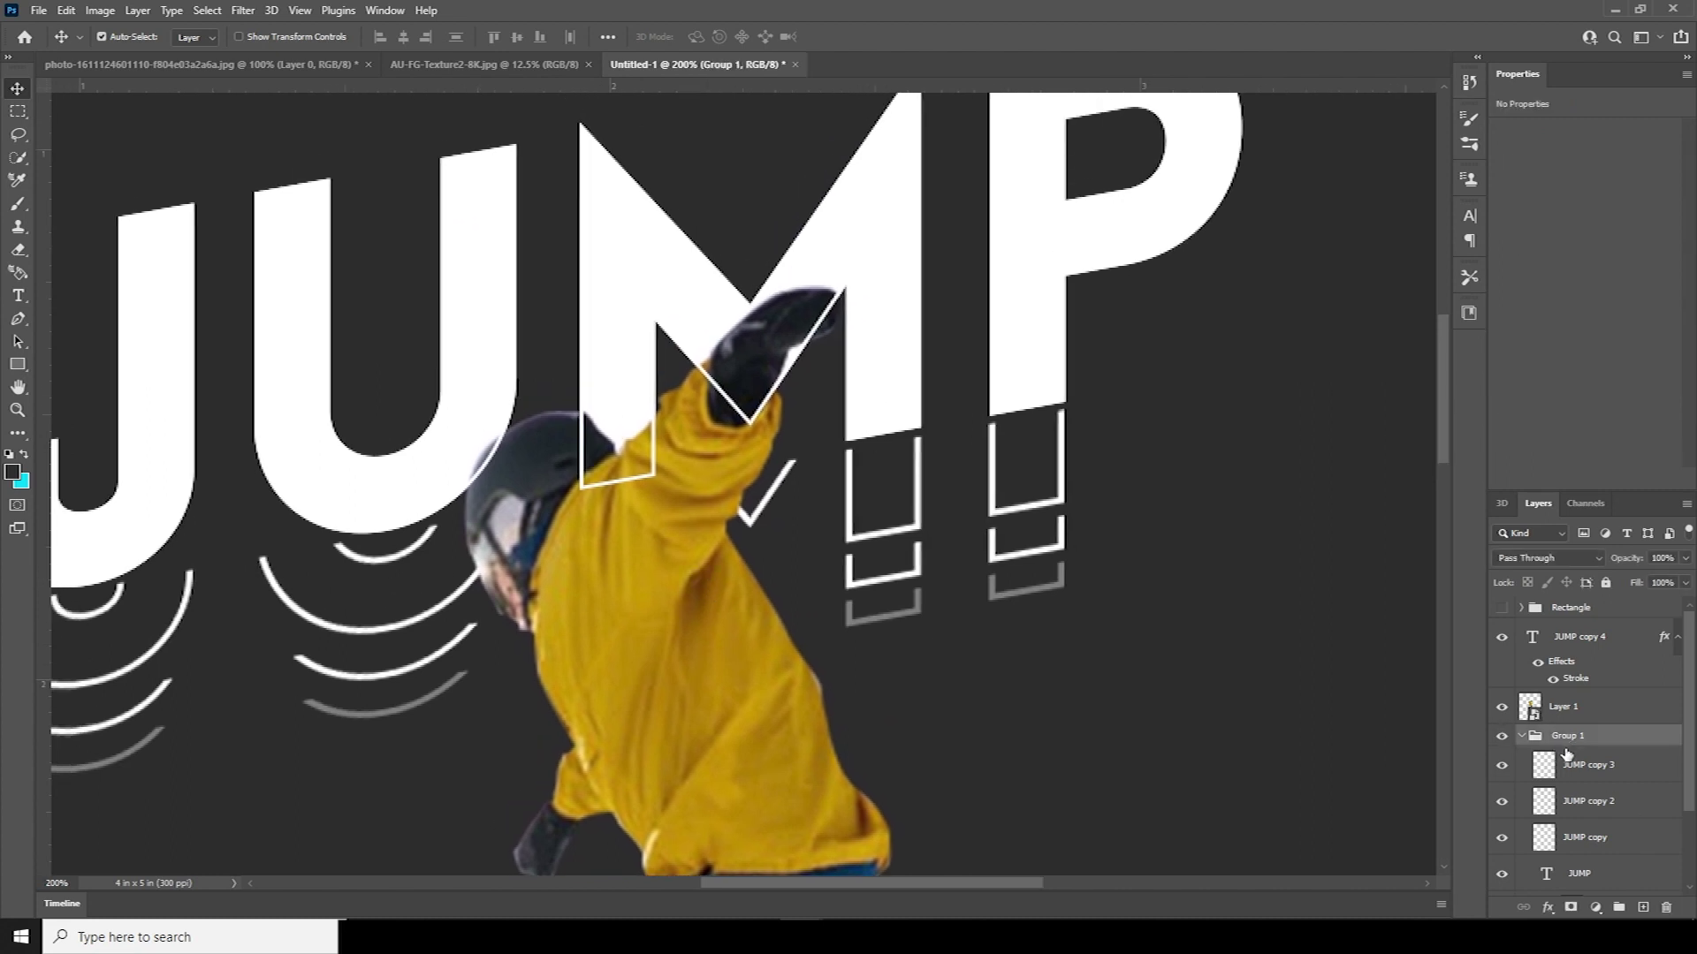
{"action": "left_click", "coordinate": [1642, 908]}
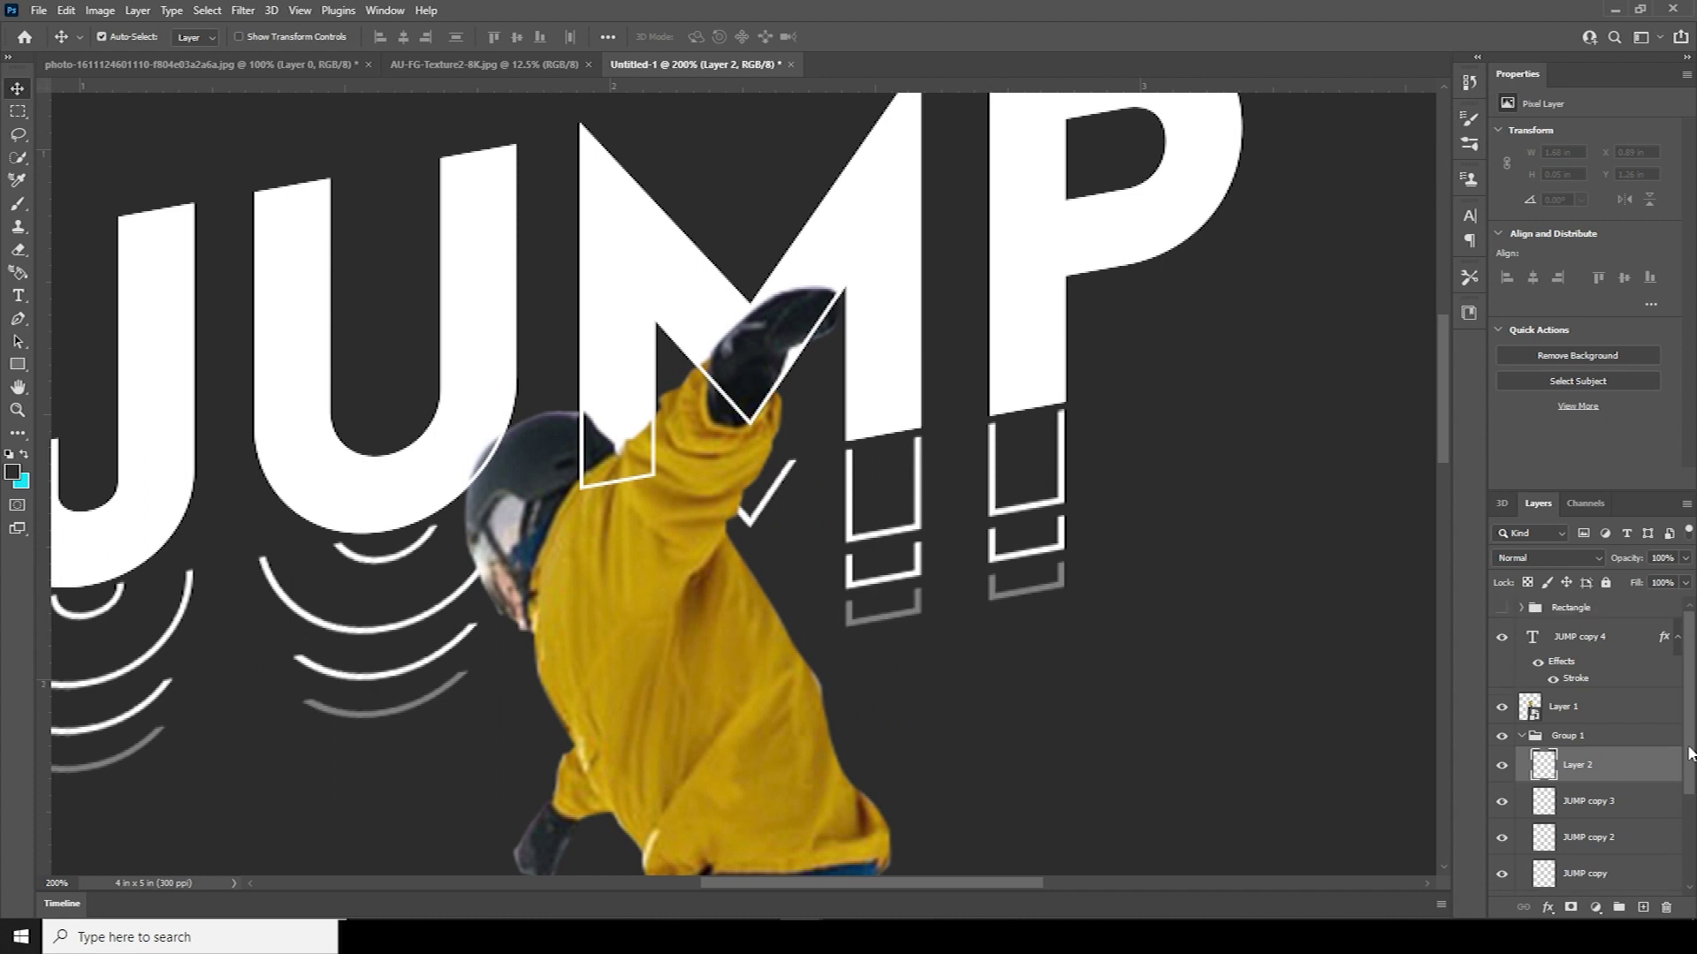
{"action": "left_click", "coordinate": [1533, 640], "text": "ctrl"}
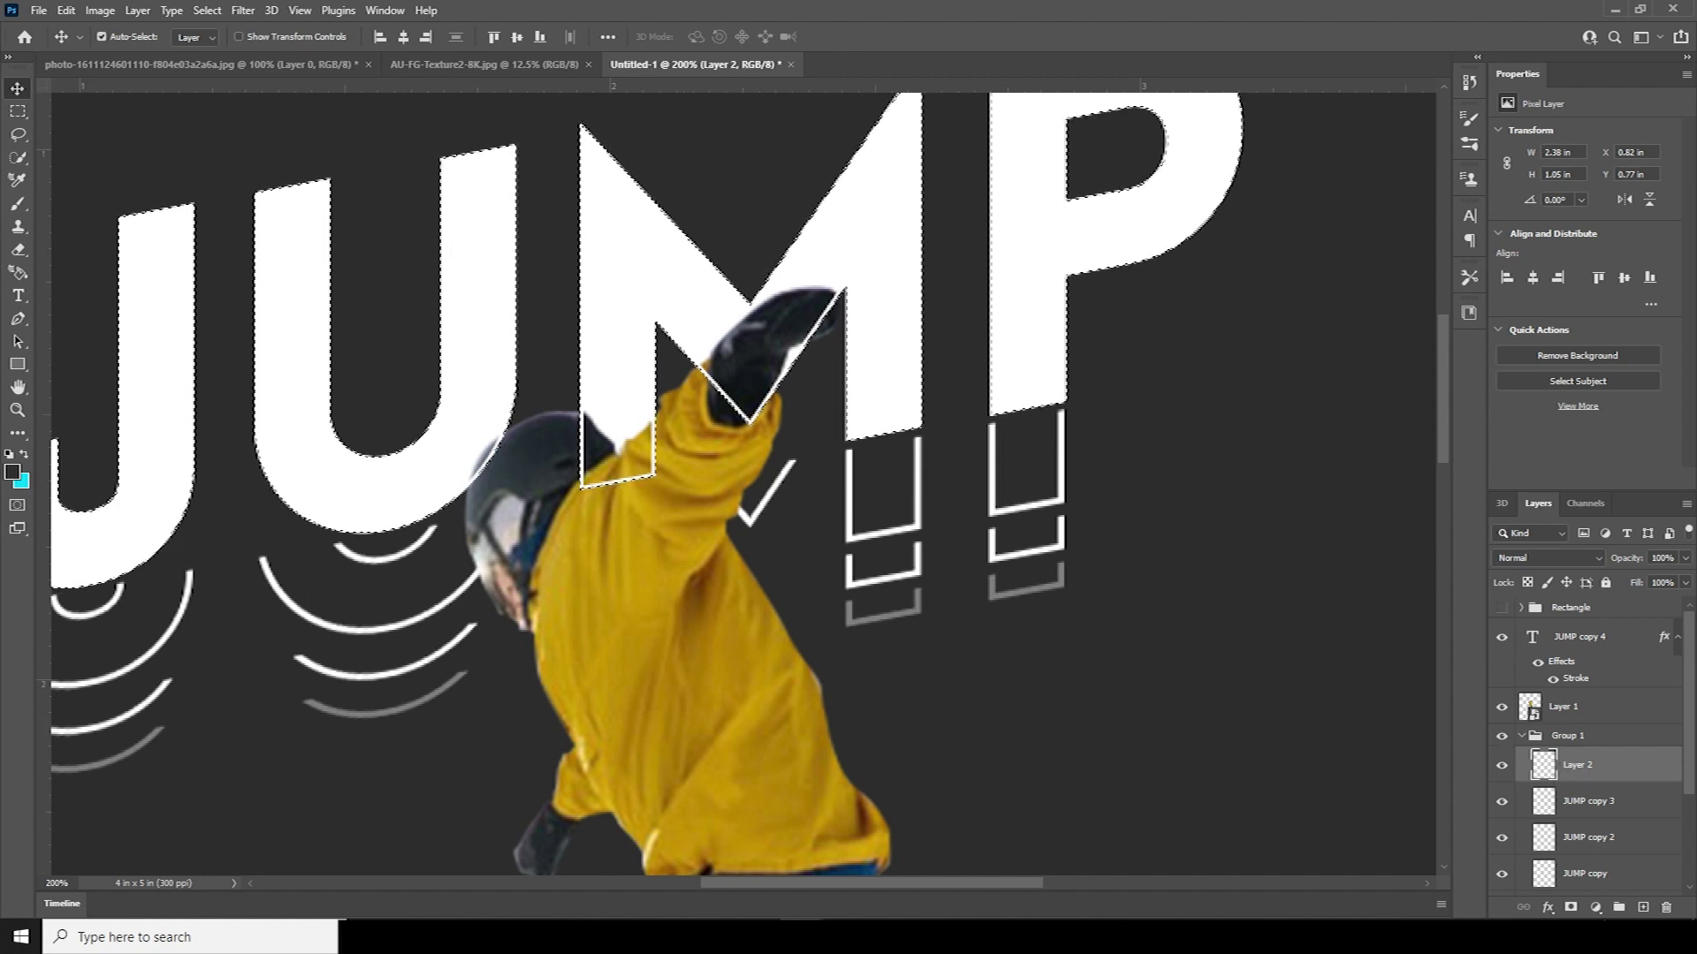
Paint soft shadows on the letter M around the raised arm and shoulder with a 60 px Soft Round brush in #2b2b2b.
{"action": "key", "text": "b"}
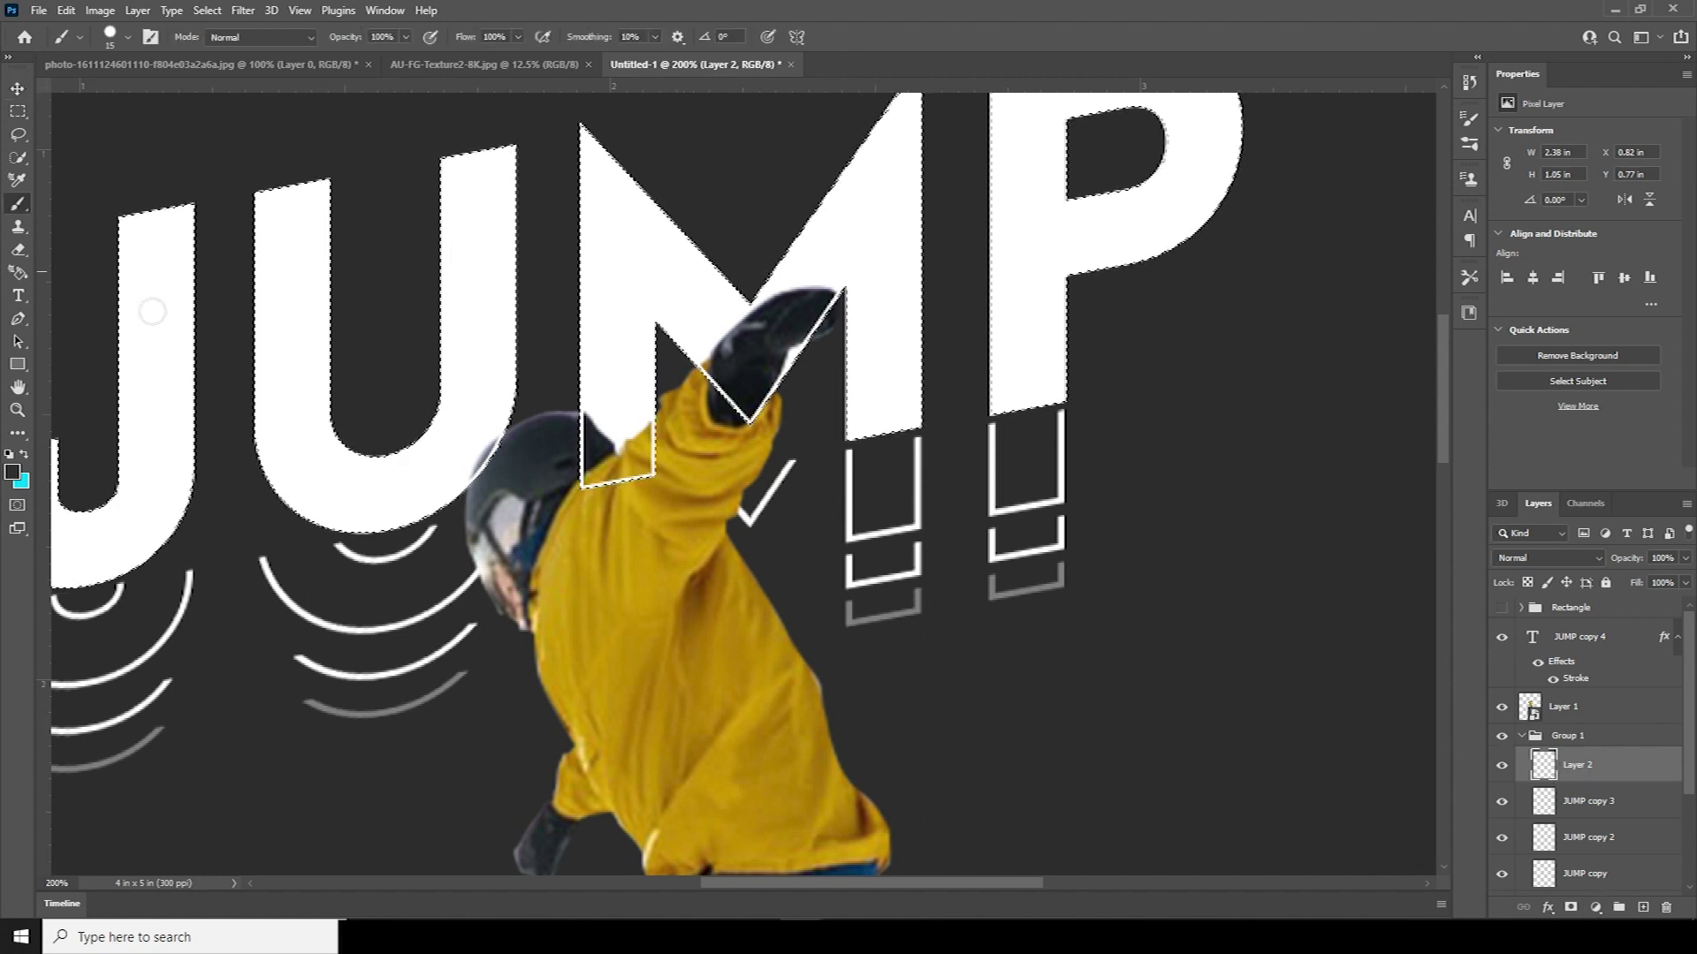
{"action": "left_click", "coordinate": [12, 473]}
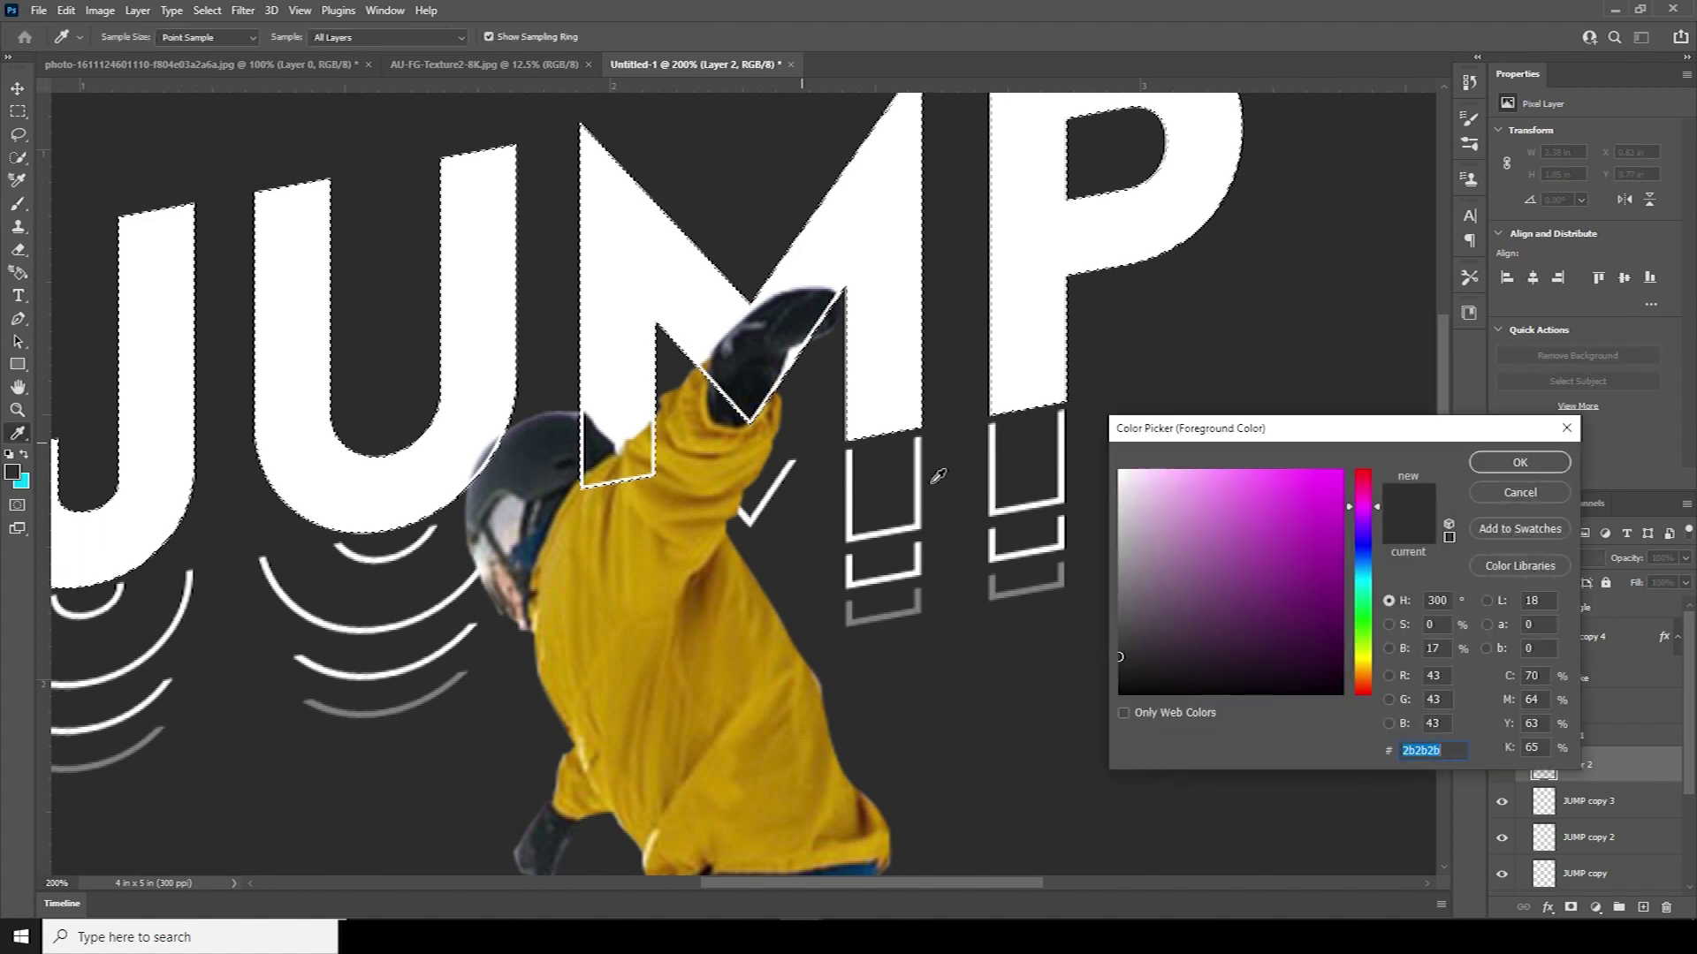
{"action": "left_click", "coordinate": [1519, 462]}
{"action": "left_click", "coordinate": [128, 37]}
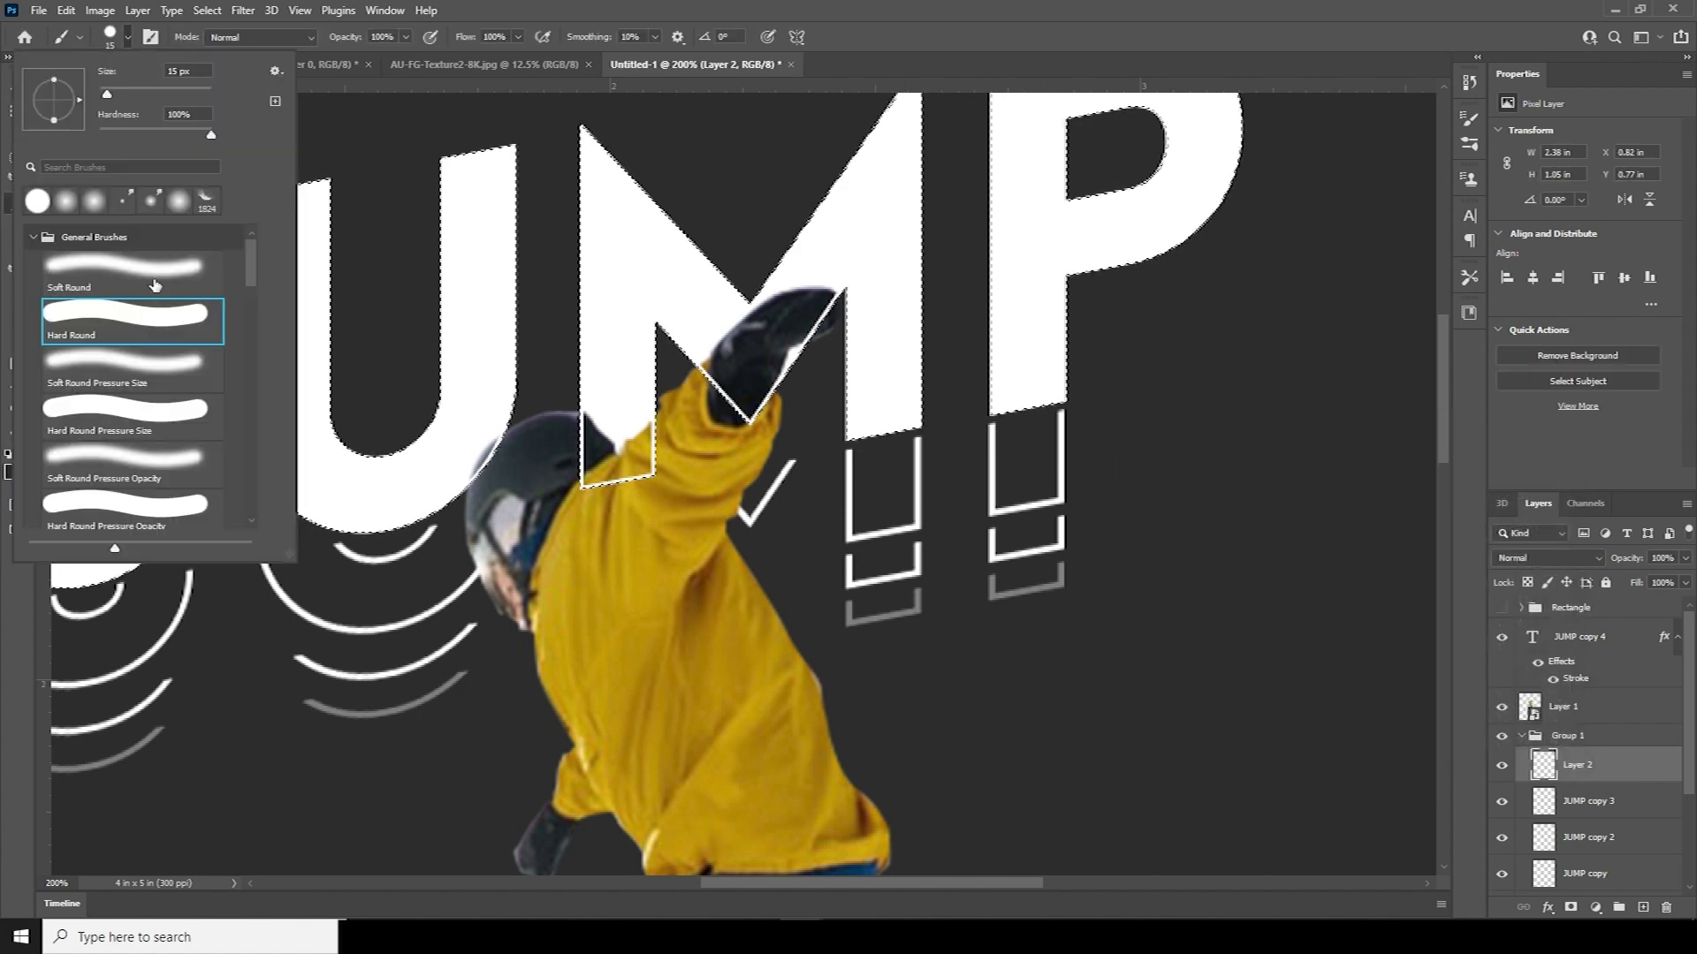
{"action": "double_click", "coordinate": [158, 273]}
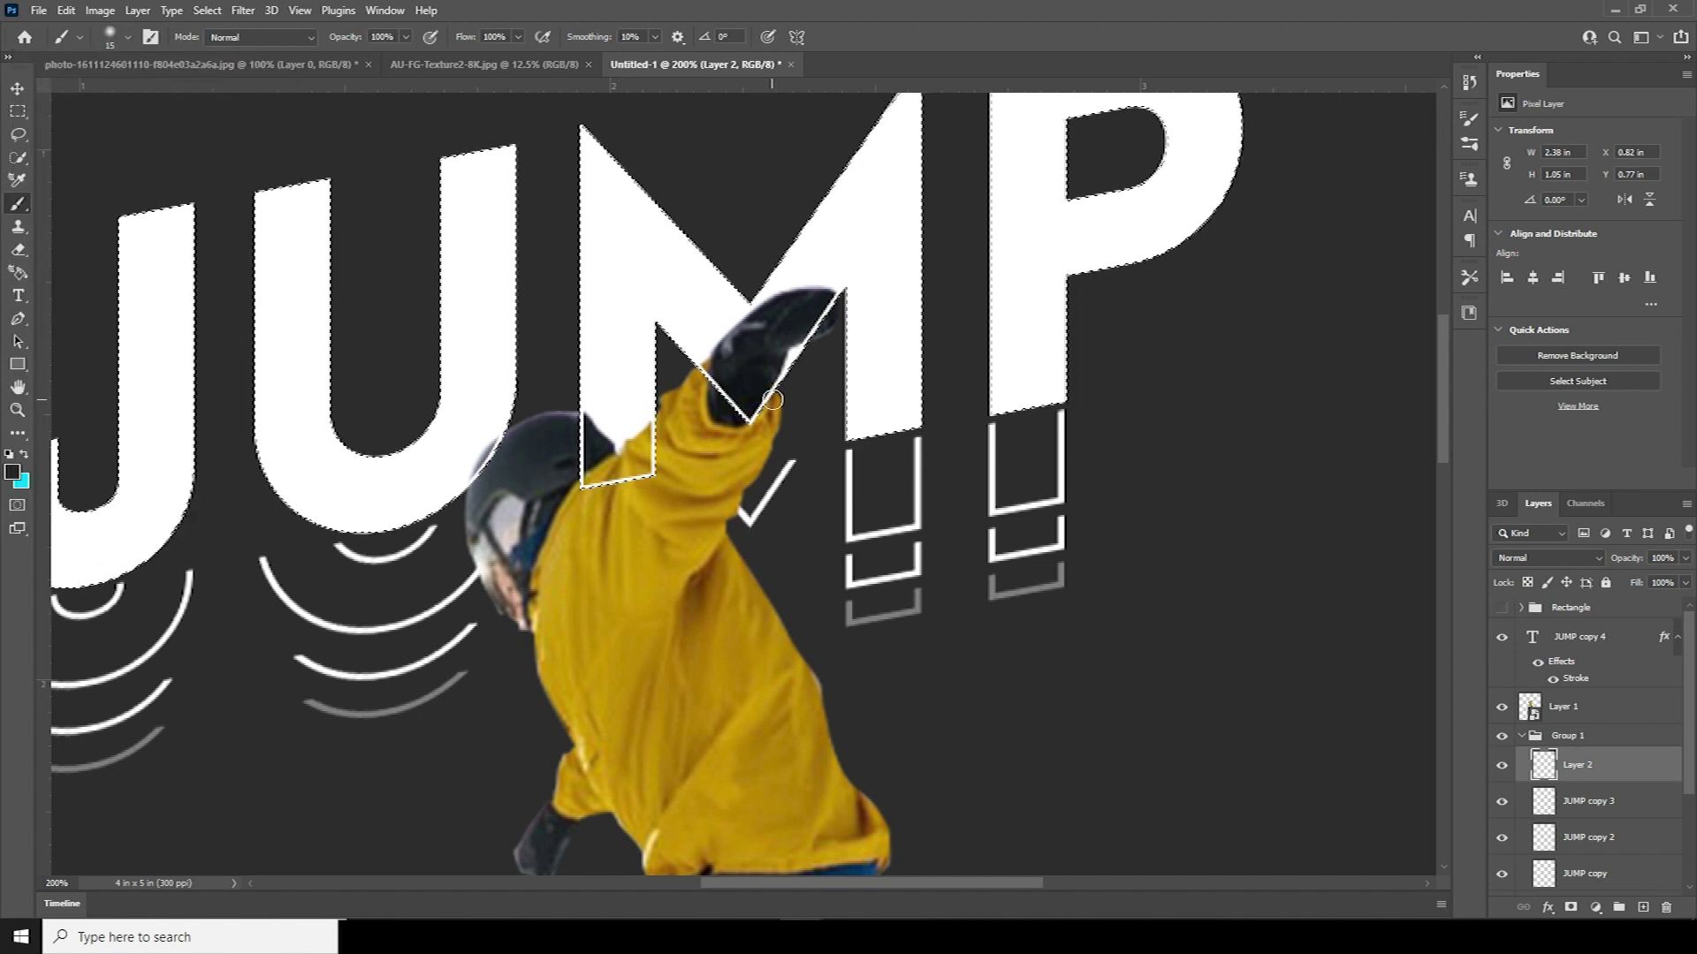
{"action": "key", "text": "bracketright"}
{"action": "key", "text": "bracketright"}
{"action": "key", "text": "bracketright"}
{"action": "key", "text": "bracketright"}
{"action": "left_click_drag", "start_coordinate": [808, 328], "coordinate": [782, 346]}
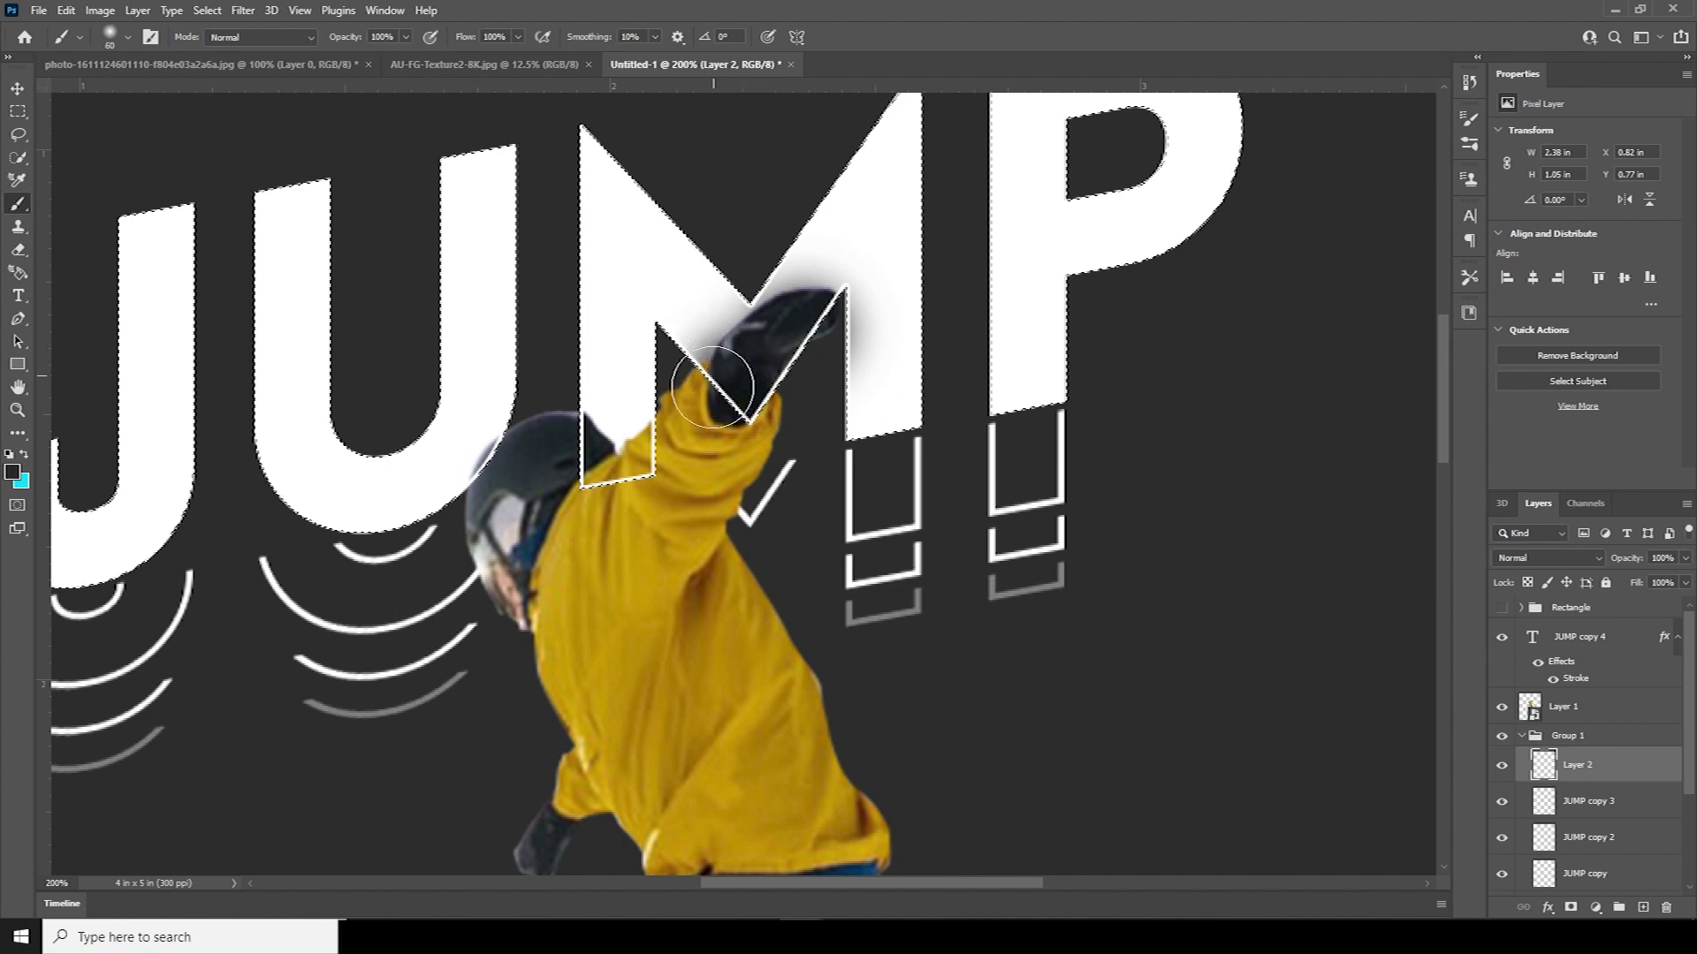
{"action": "left_click_drag", "start_coordinate": [629, 471], "coordinate": [629, 478]}
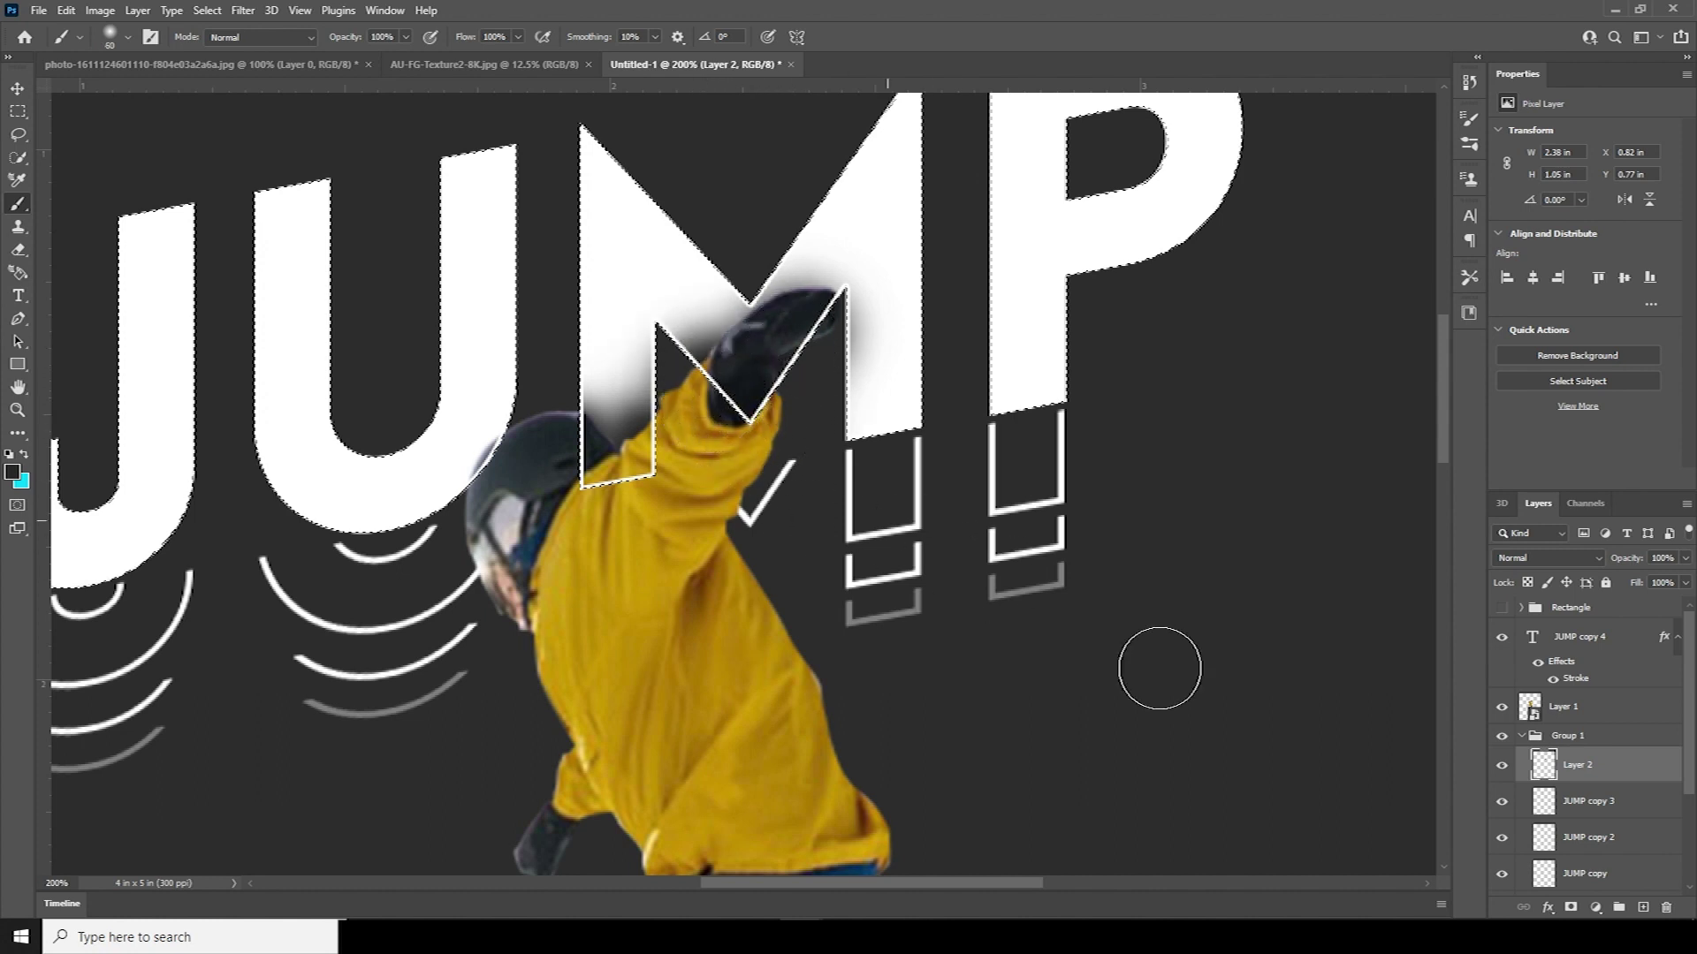
Reduce the shadow layer's opacity to 61% and clear the letter selection.
{"action": "left_click", "coordinate": [1685, 558]}
{"action": "left_click_drag", "start_coordinate": [1683, 579], "coordinate": [1651, 578]}
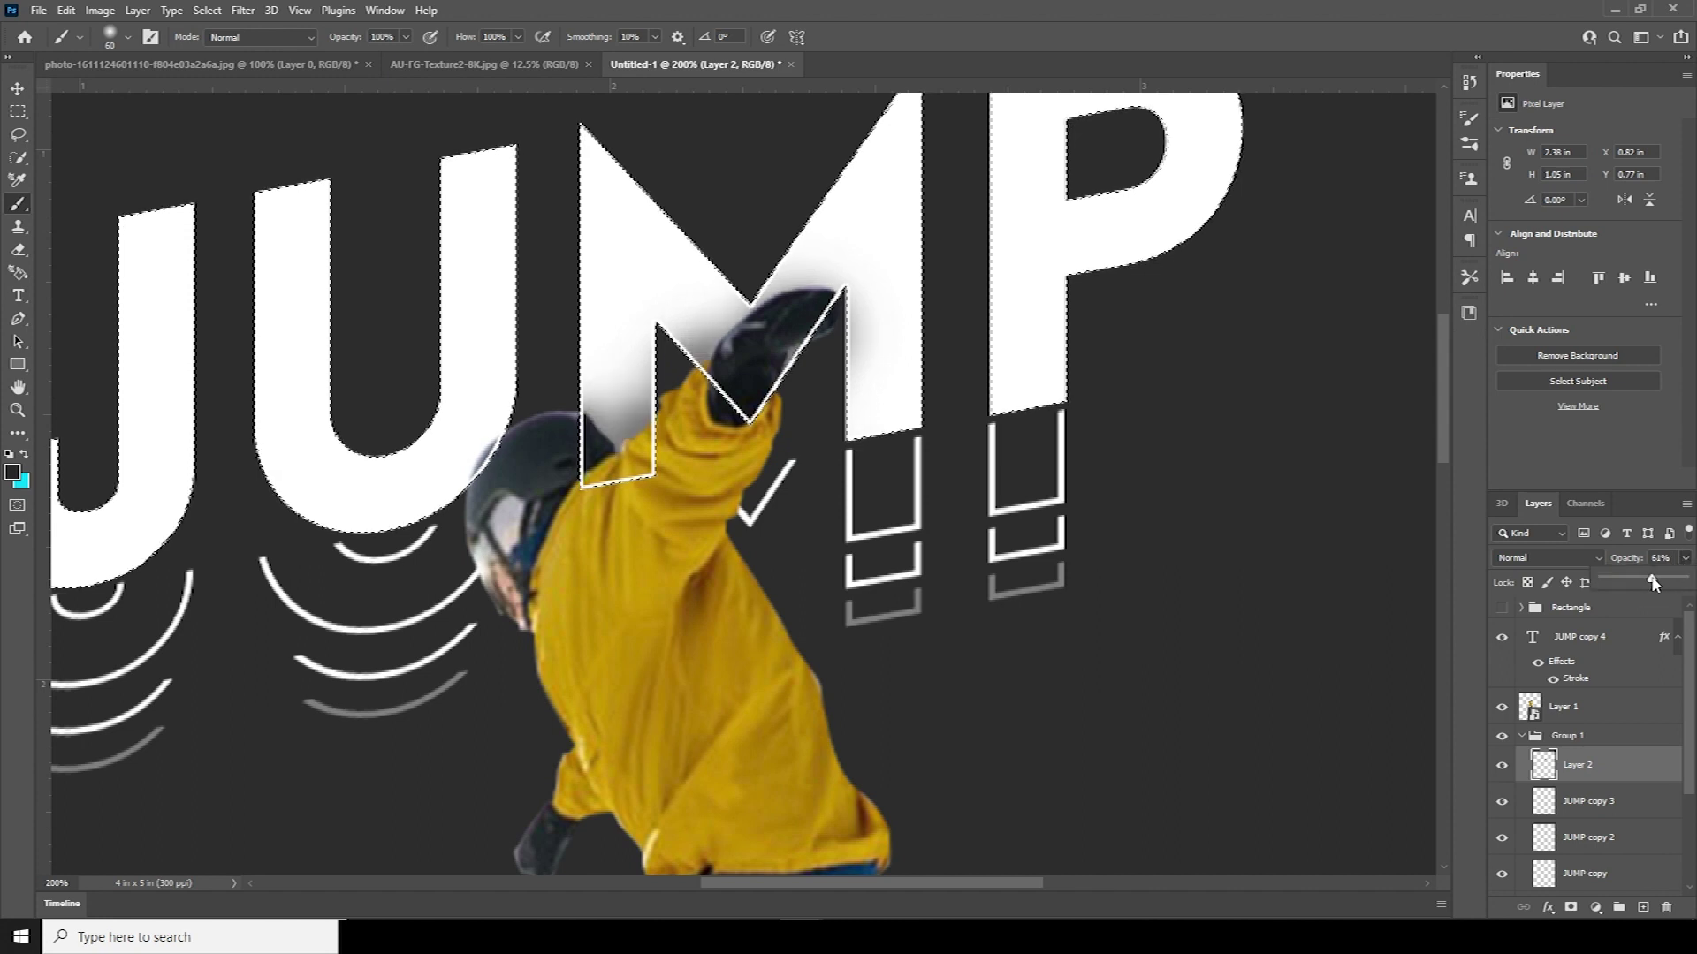
{"action": "key", "text": "ctrl+d"}
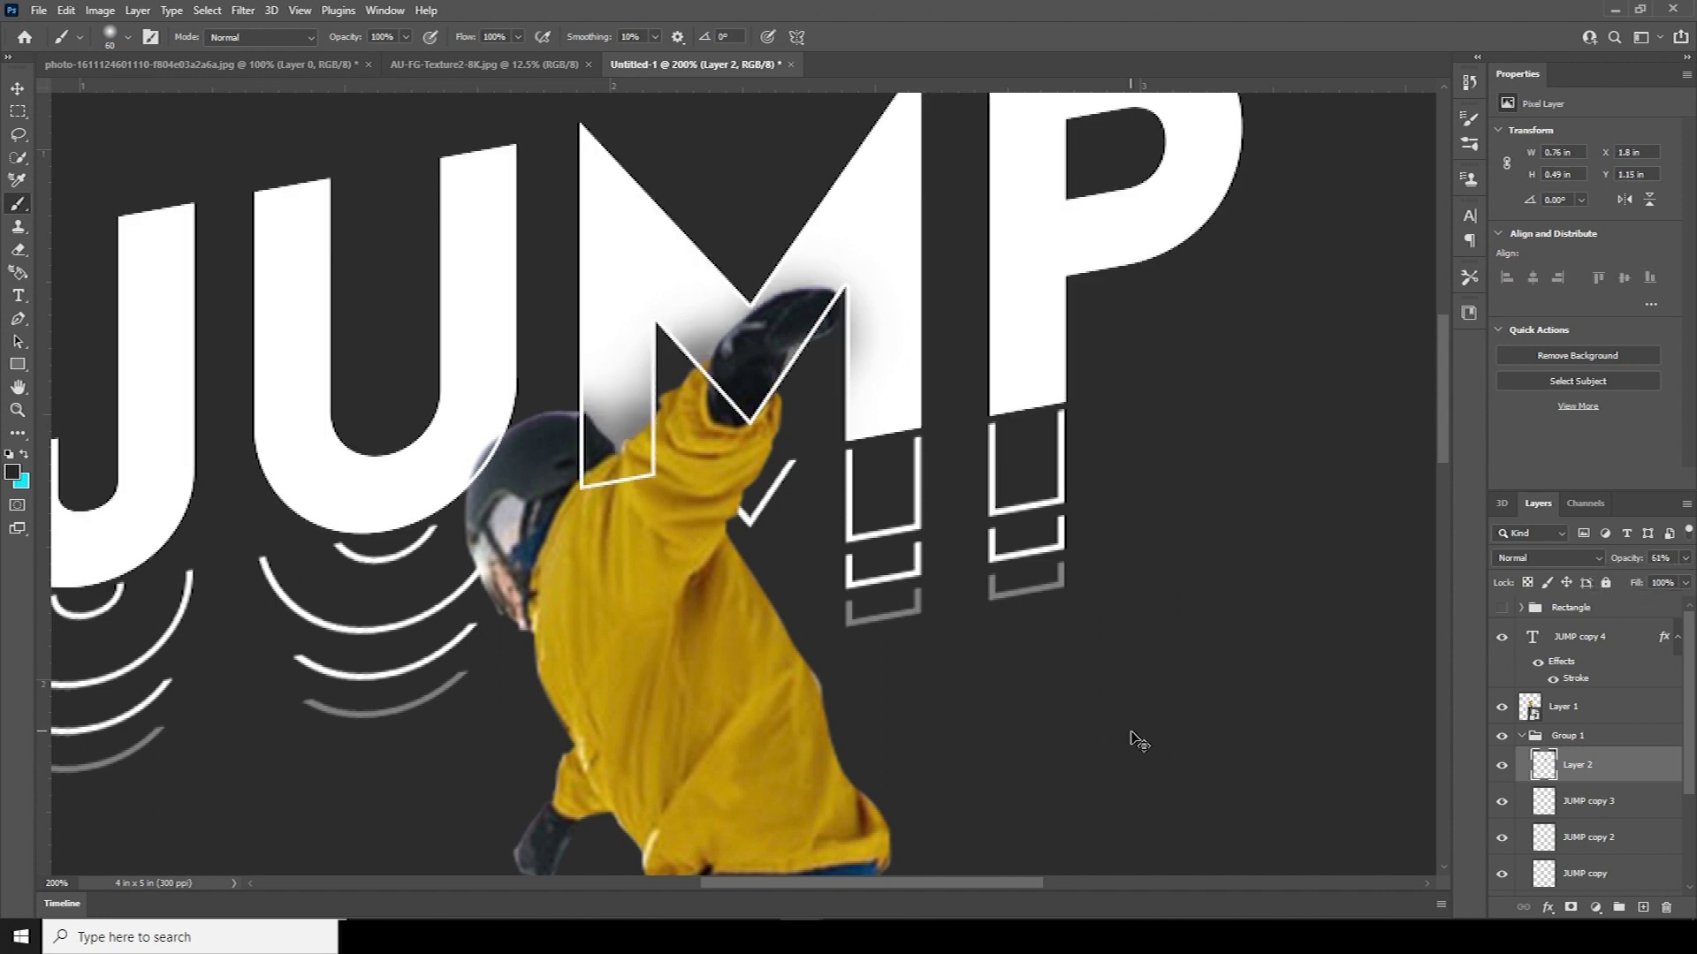
Add a Hue/Saturation adjustment with saturation -100 above the snowboarder and clip it to that layer.
{"action": "key", "text": "ctrl+minus"}
{"action": "key", "text": "ctrl+minus"}
{"action": "key", "text": "ctrl+minus"}
{"action": "key", "text": "ctrl+minus"}
{"action": "key", "text": "ctrl+minus"}
{"action": "key", "text": "ctrl+plus"}
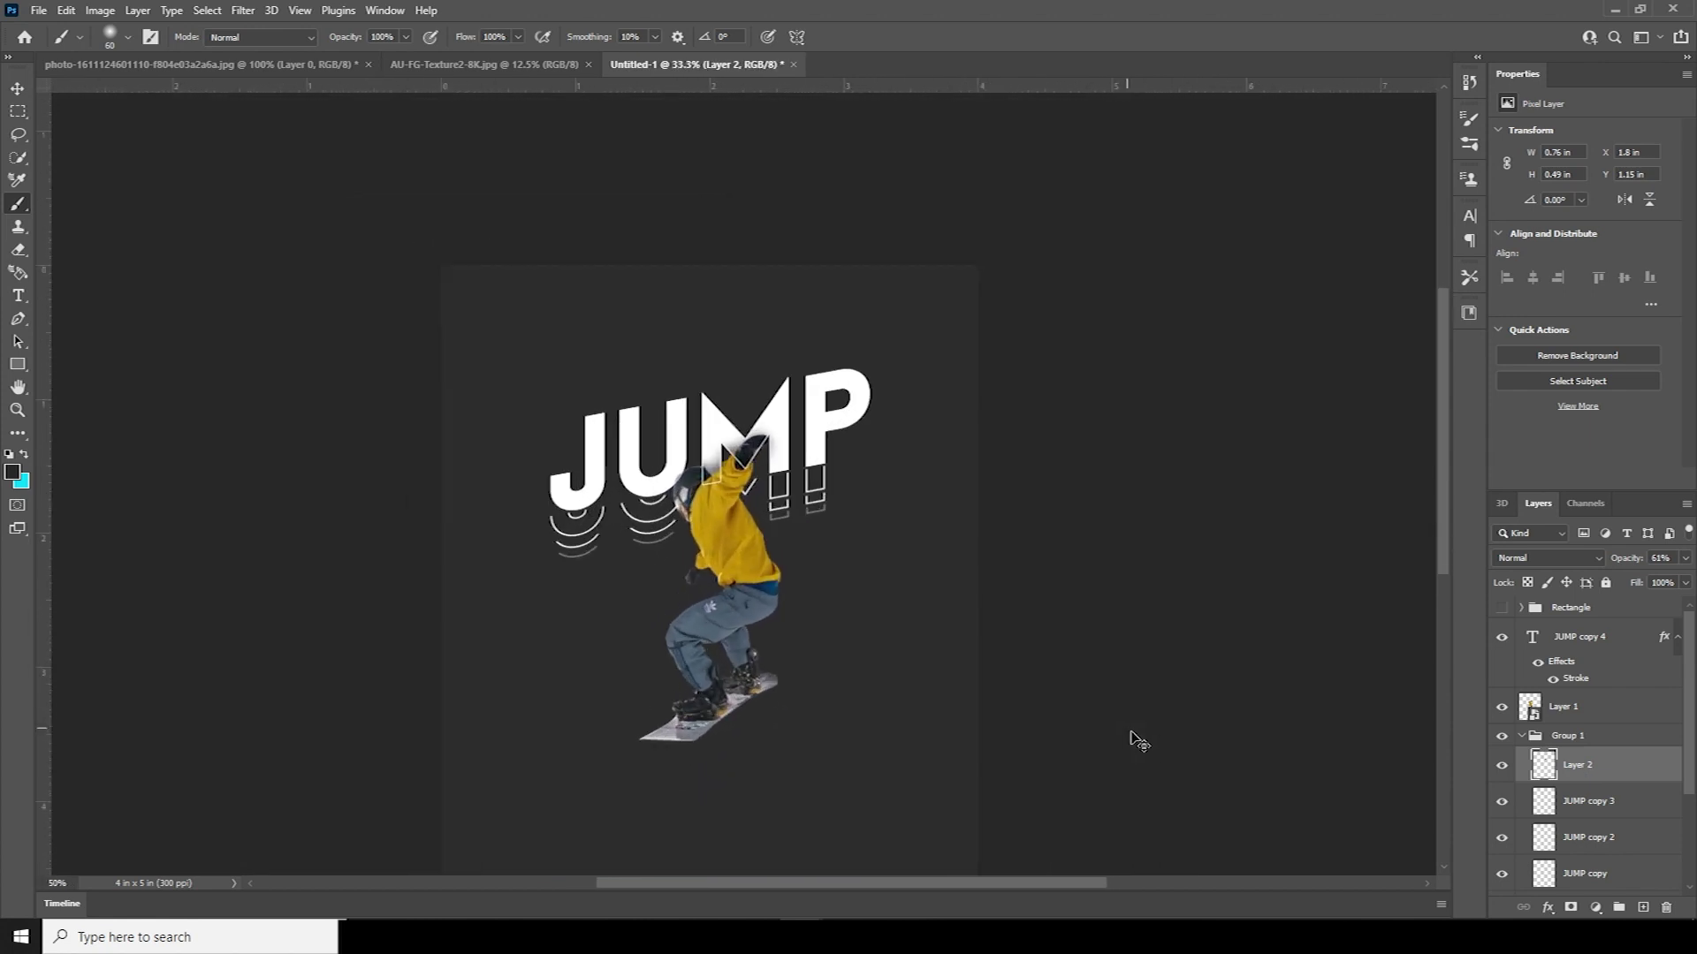
{"action": "key", "text": "ctrl+plus"}
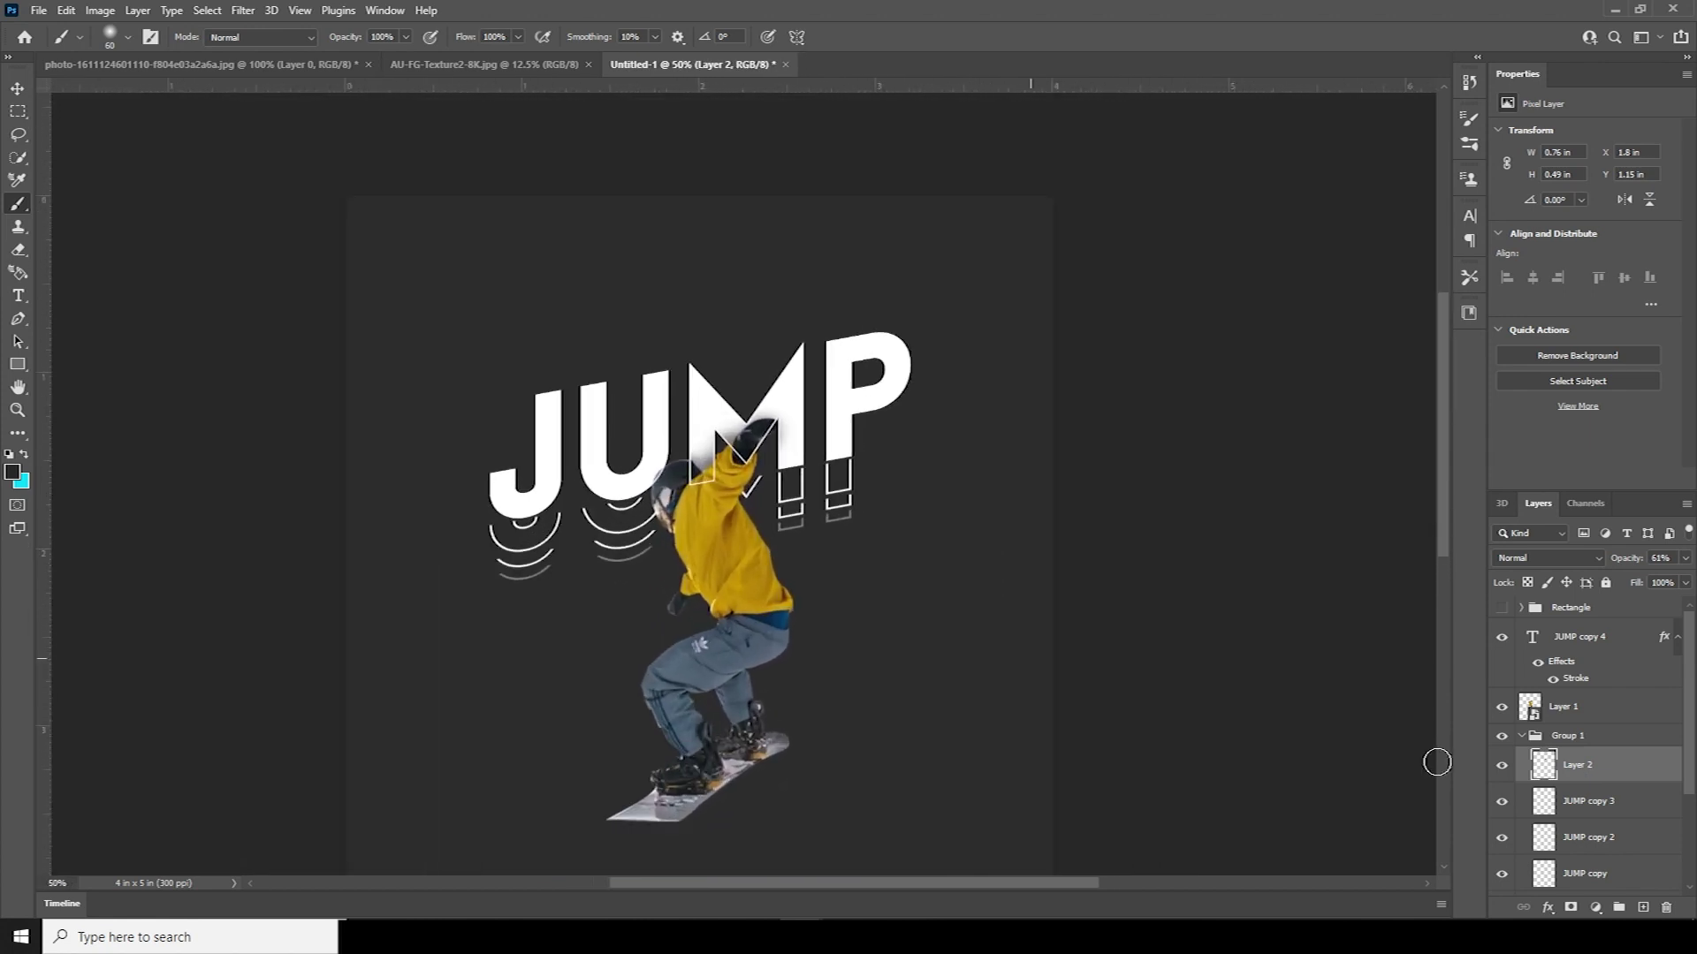
{"action": "left_click", "coordinate": [1522, 736]}
{"action": "left_click", "coordinate": [1555, 710]}
{"action": "left_click", "coordinate": [1594, 908]}
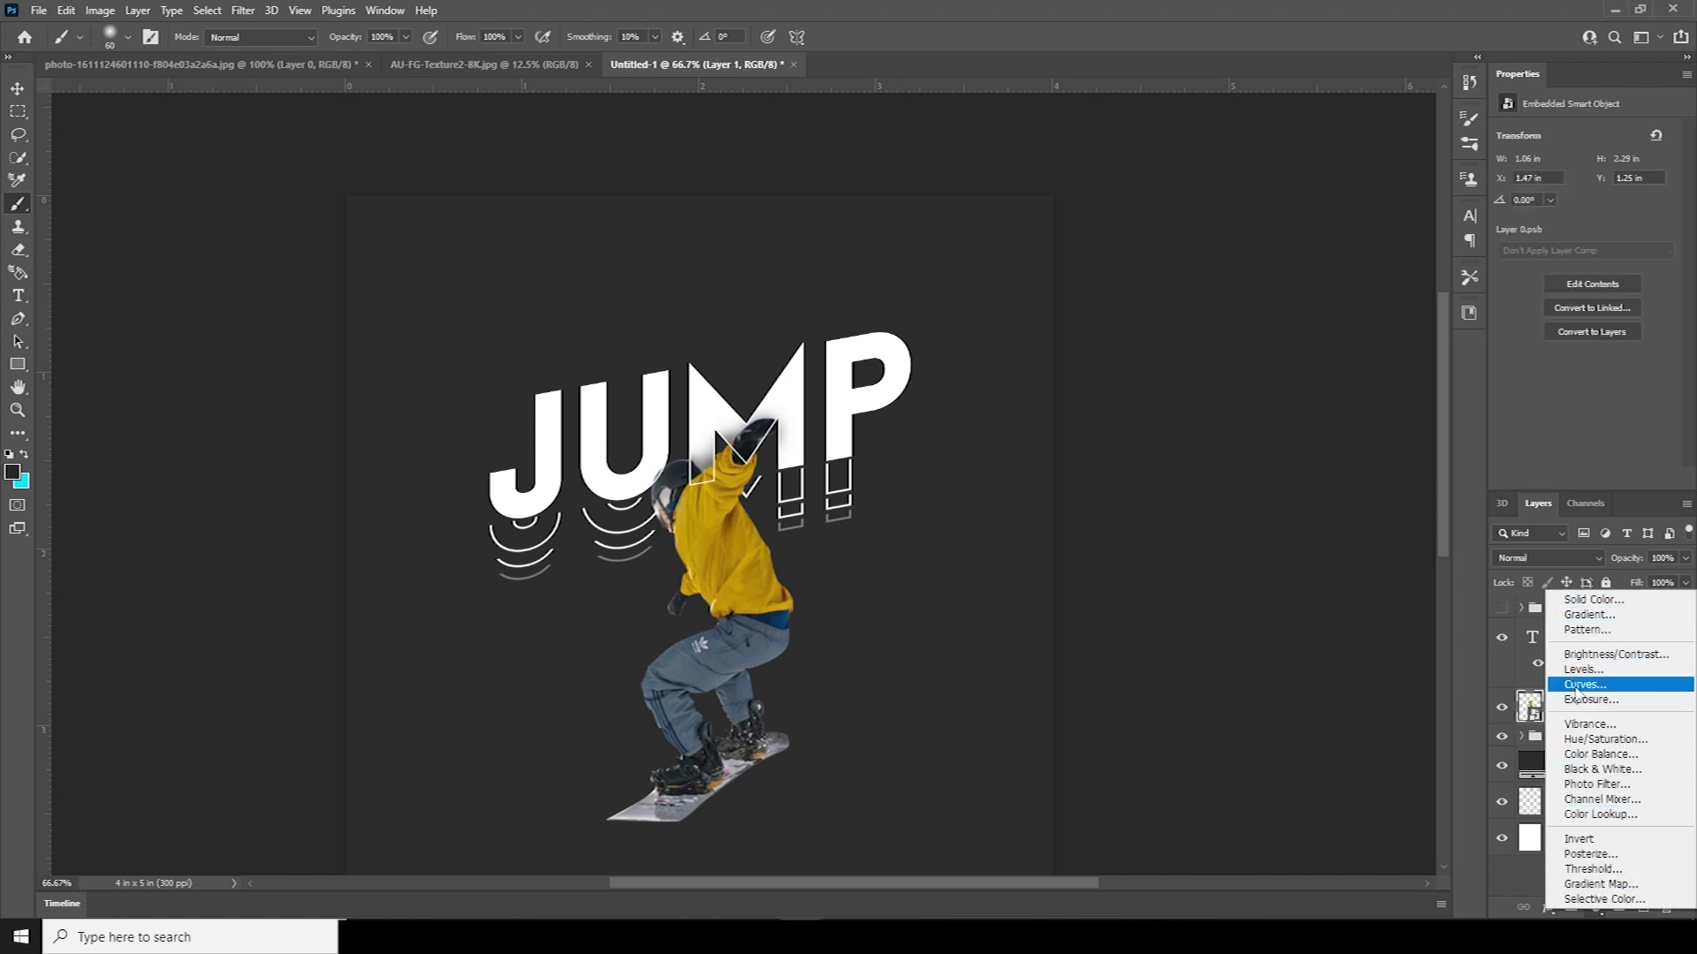
{"action": "left_click", "coordinate": [1566, 739]}
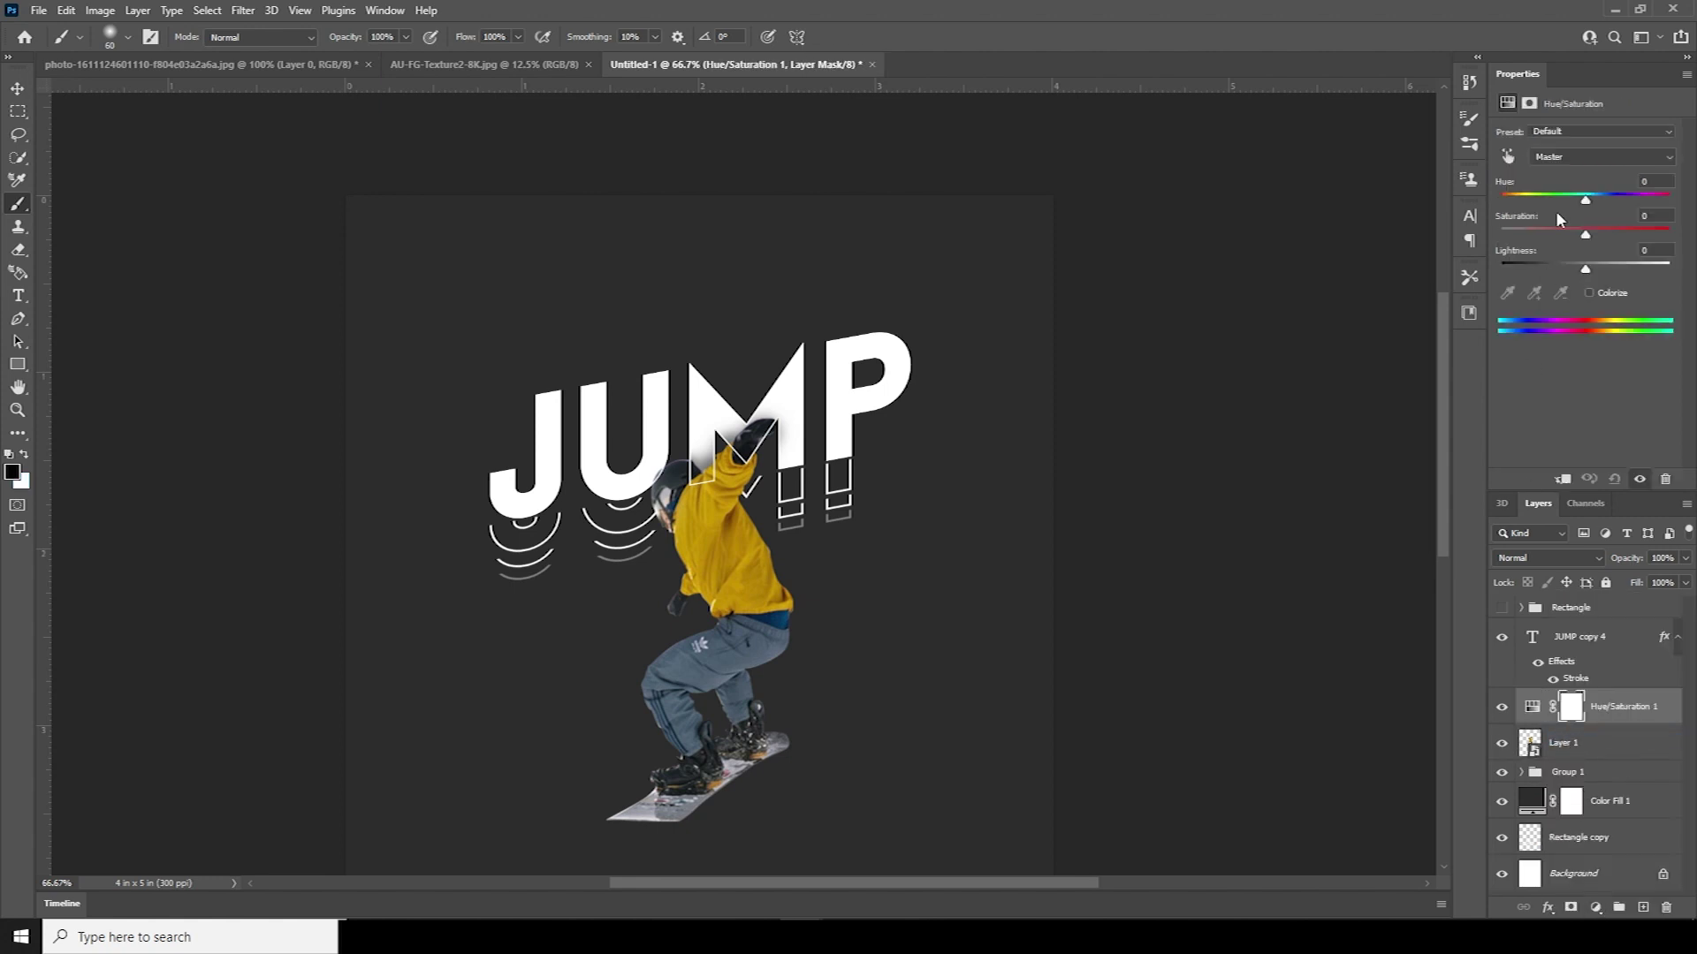
{"action": "left_click_drag", "start_coordinate": [1578, 236], "coordinate": [1502, 237]}
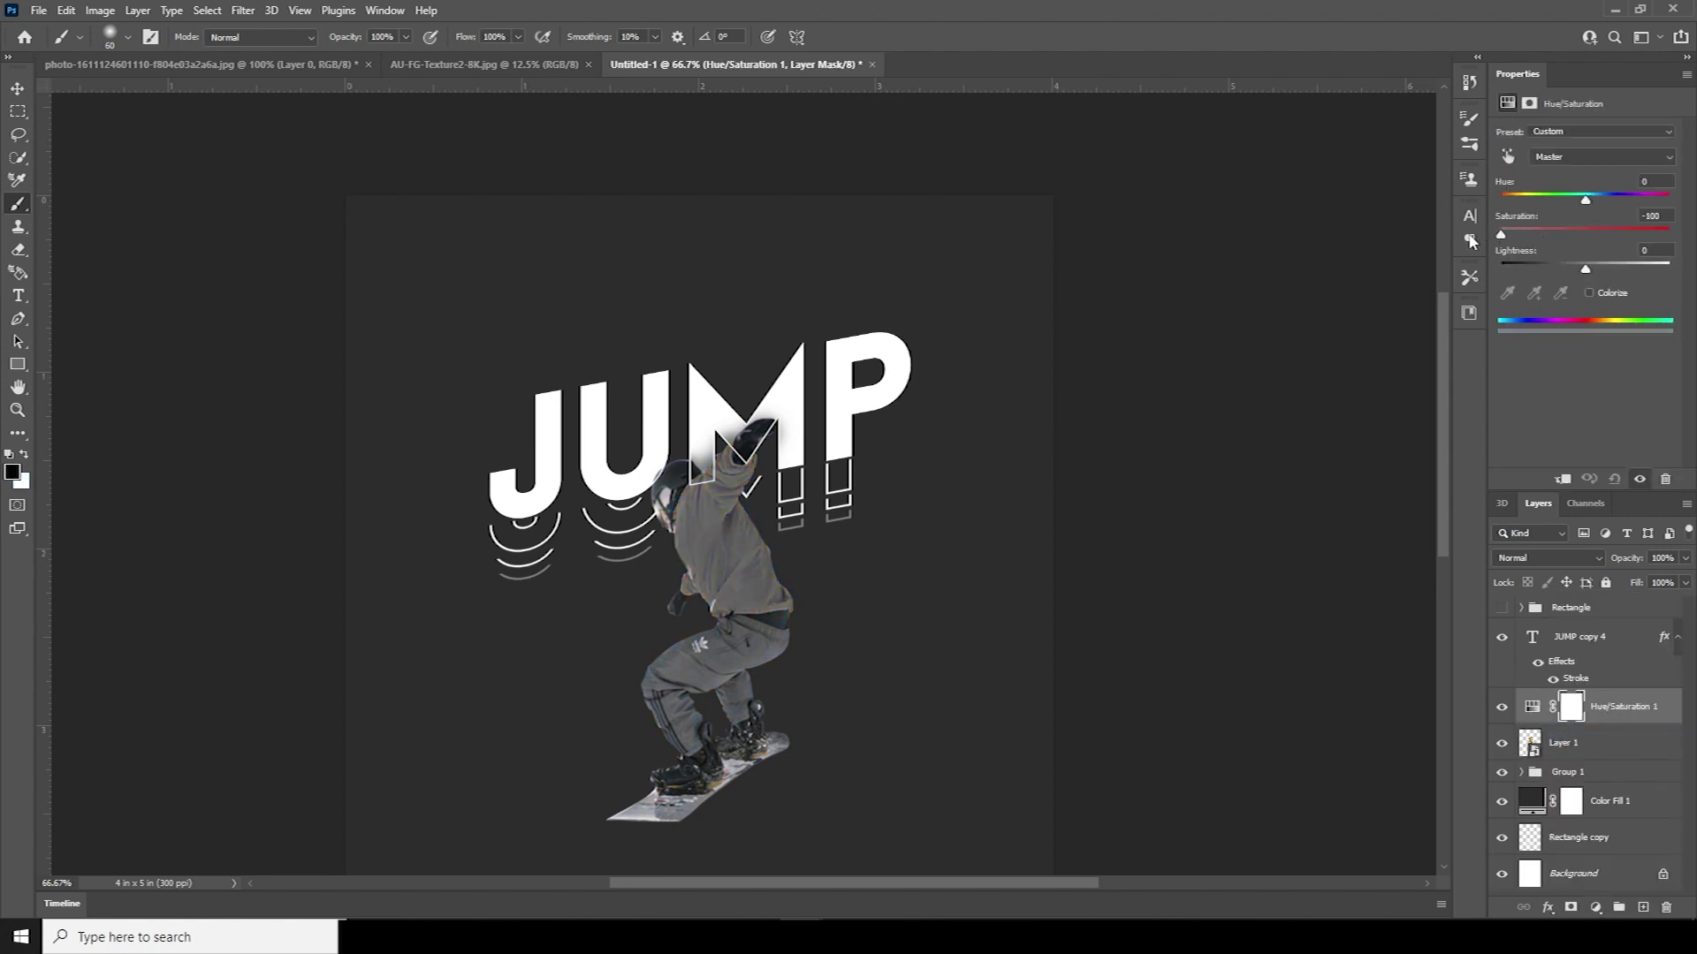
{"action": "left_click", "coordinate": [1562, 481]}
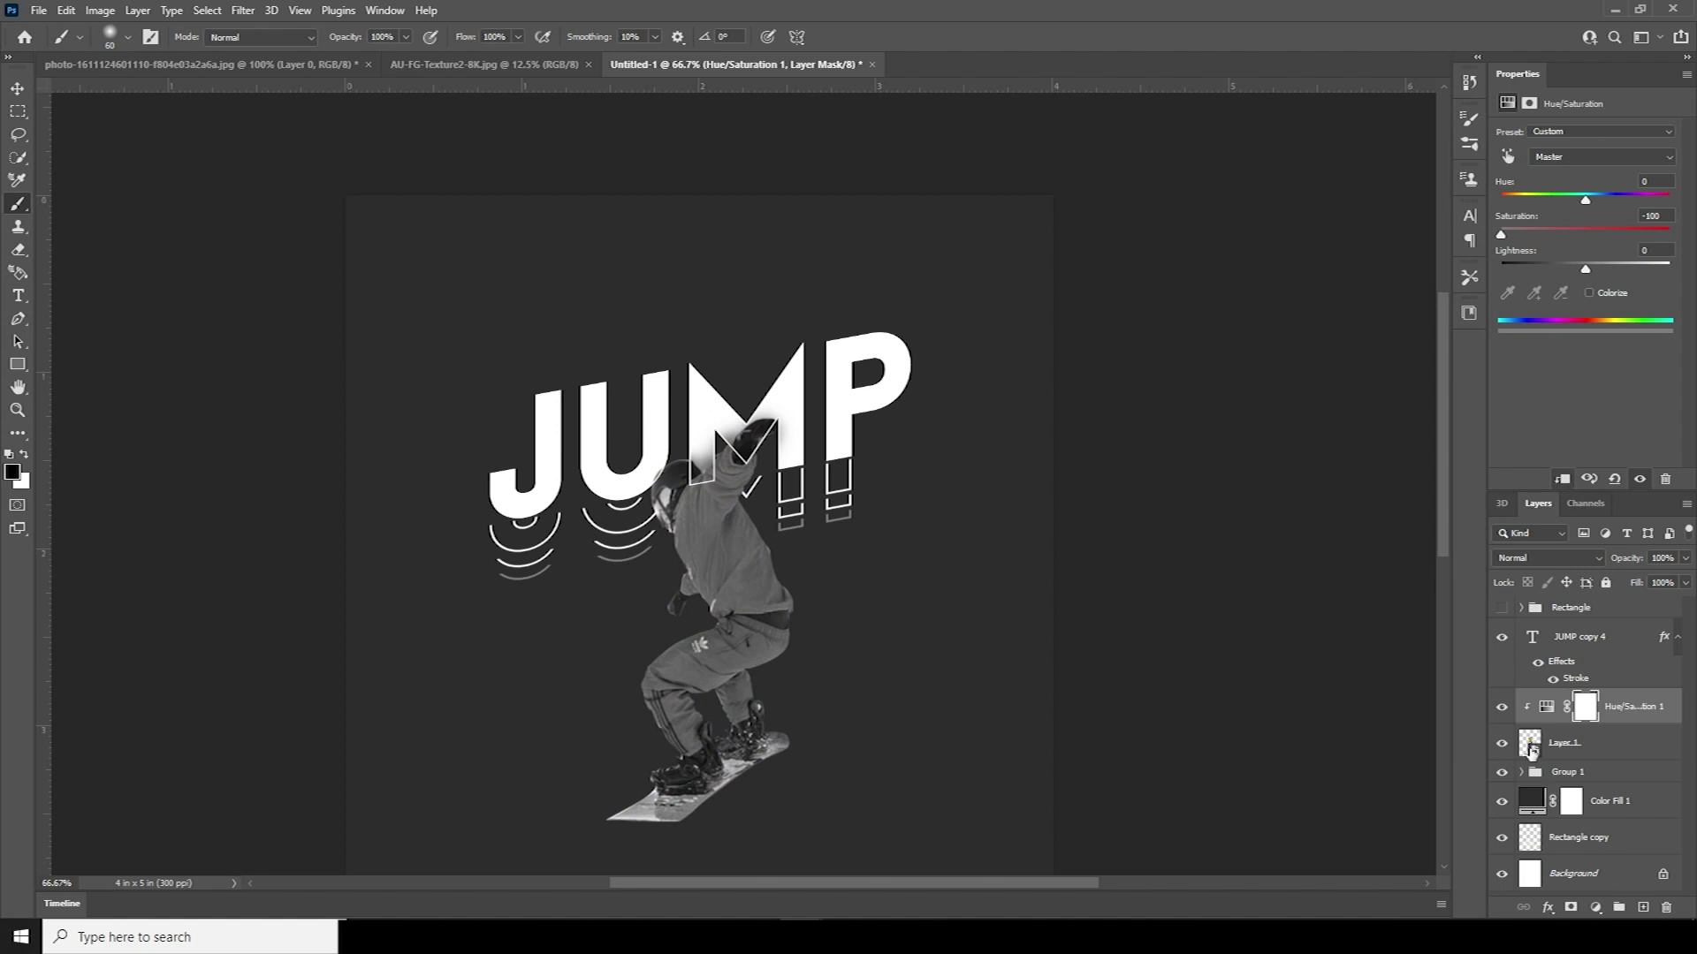
Duplicate the snowboarder layer and place the coloured copy above the Hue/Saturation adjustment.
{"action": "left_click", "coordinate": [1531, 749]}
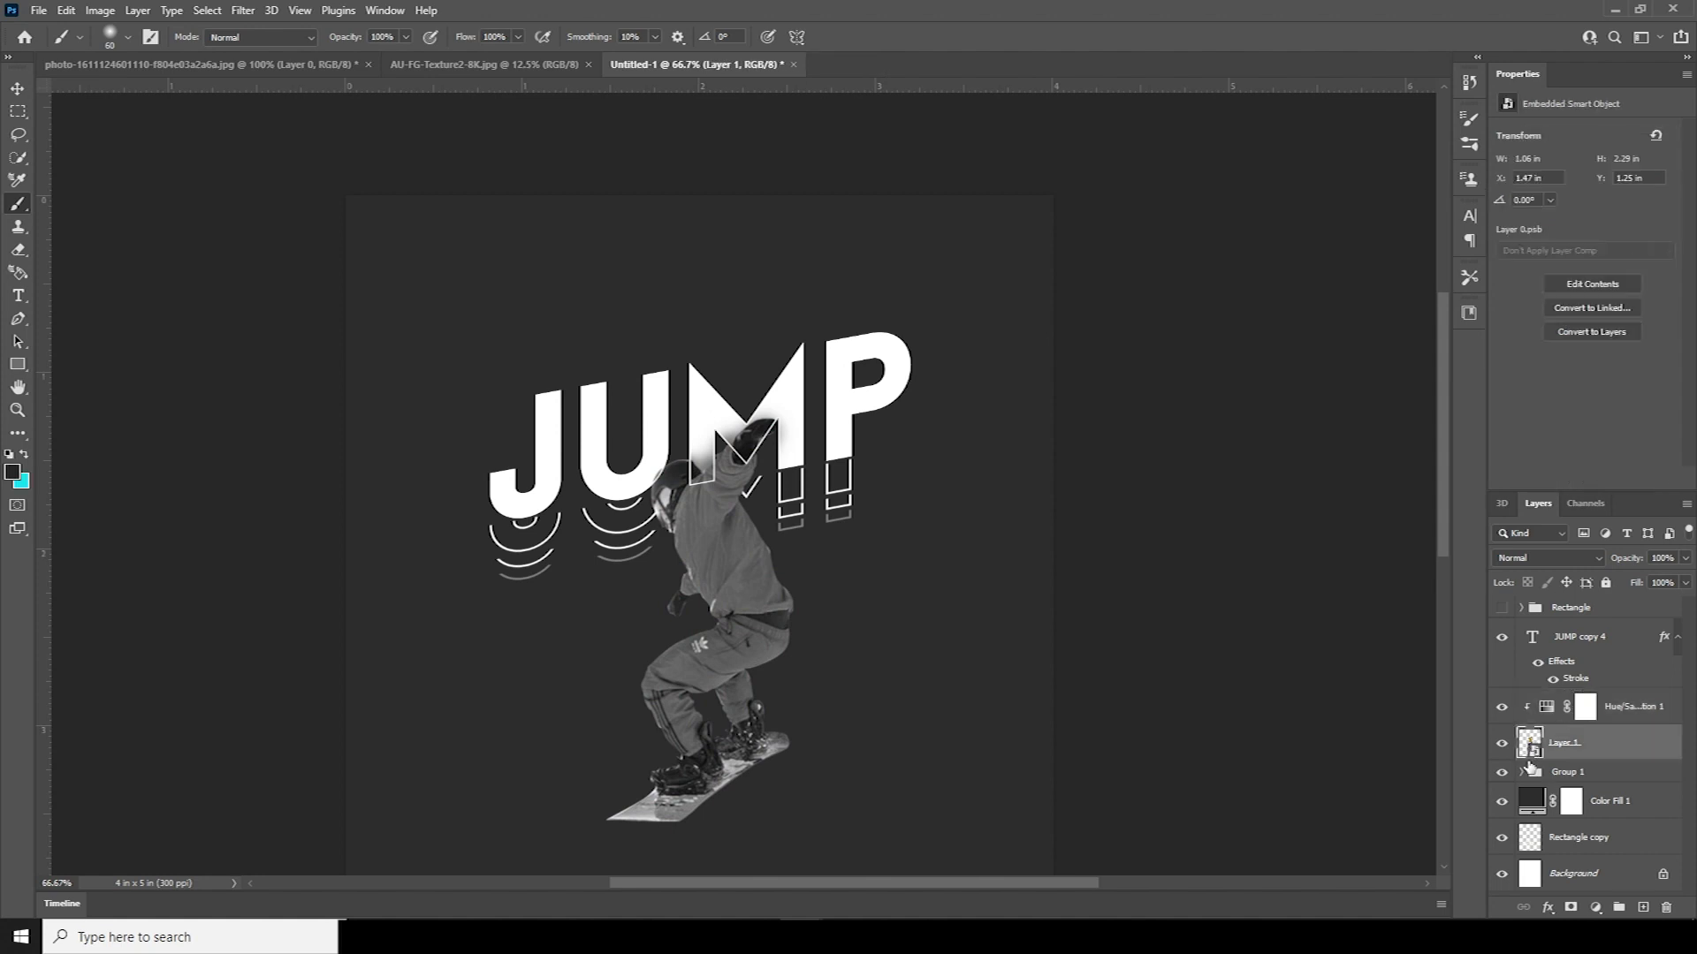
{"action": "key", "text": "ctrl+j"}
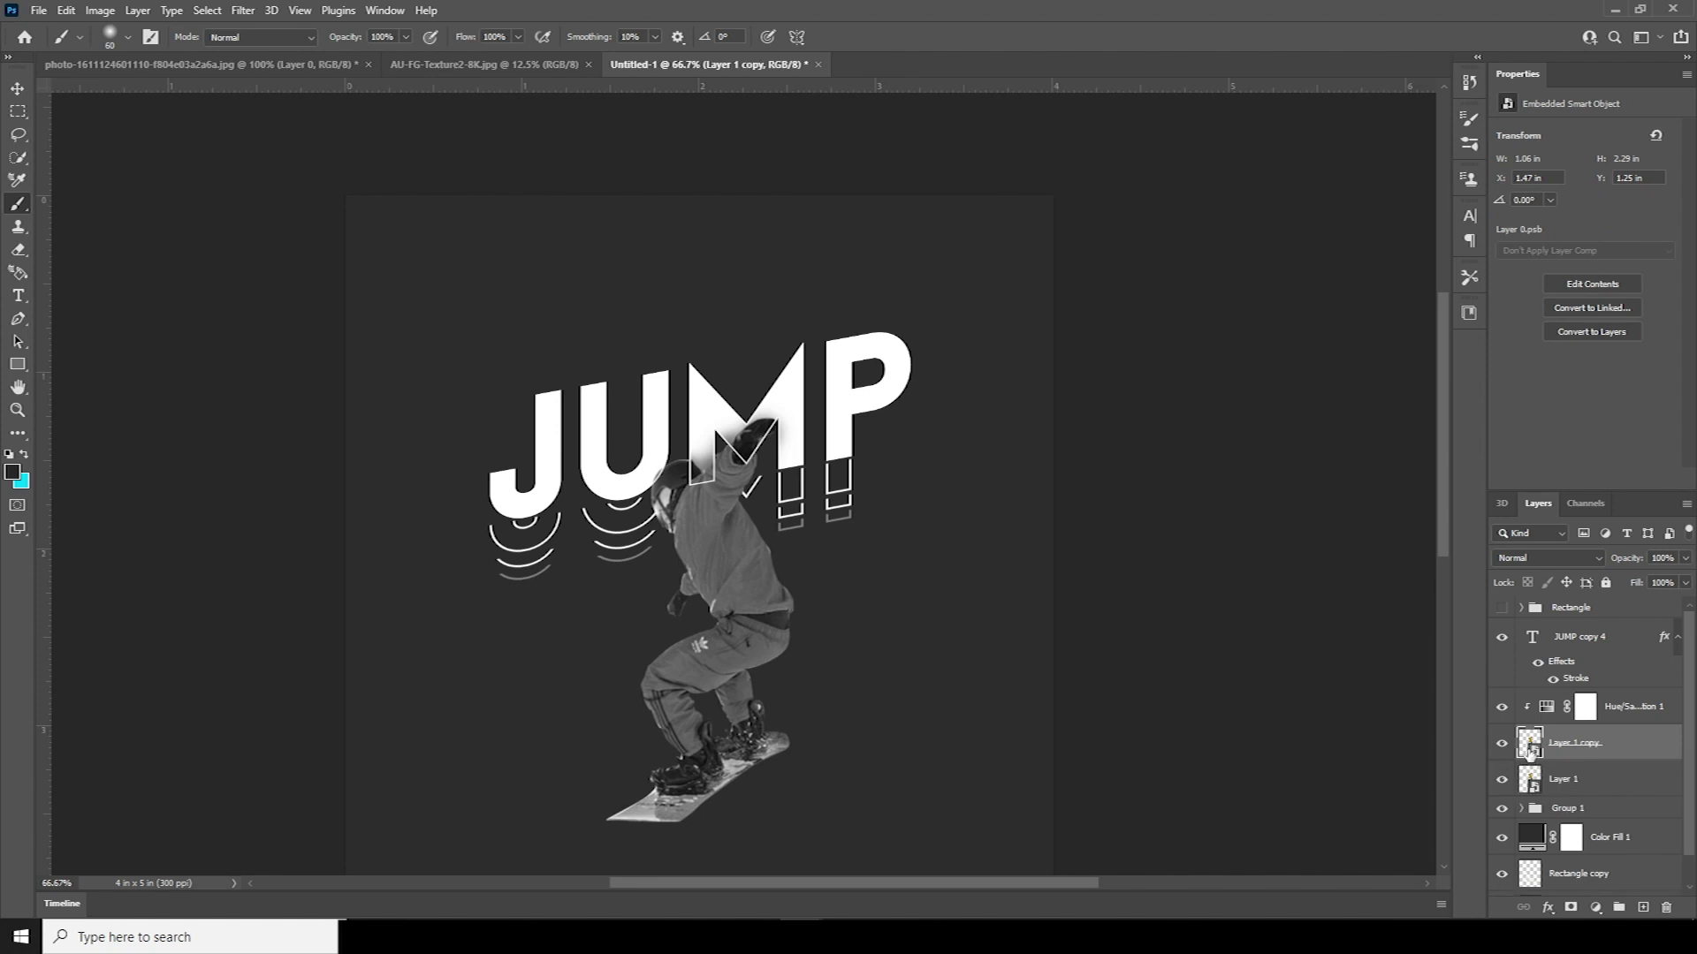
{"action": "left_click_drag", "start_coordinate": [1530, 747], "coordinate": [1533, 685]}
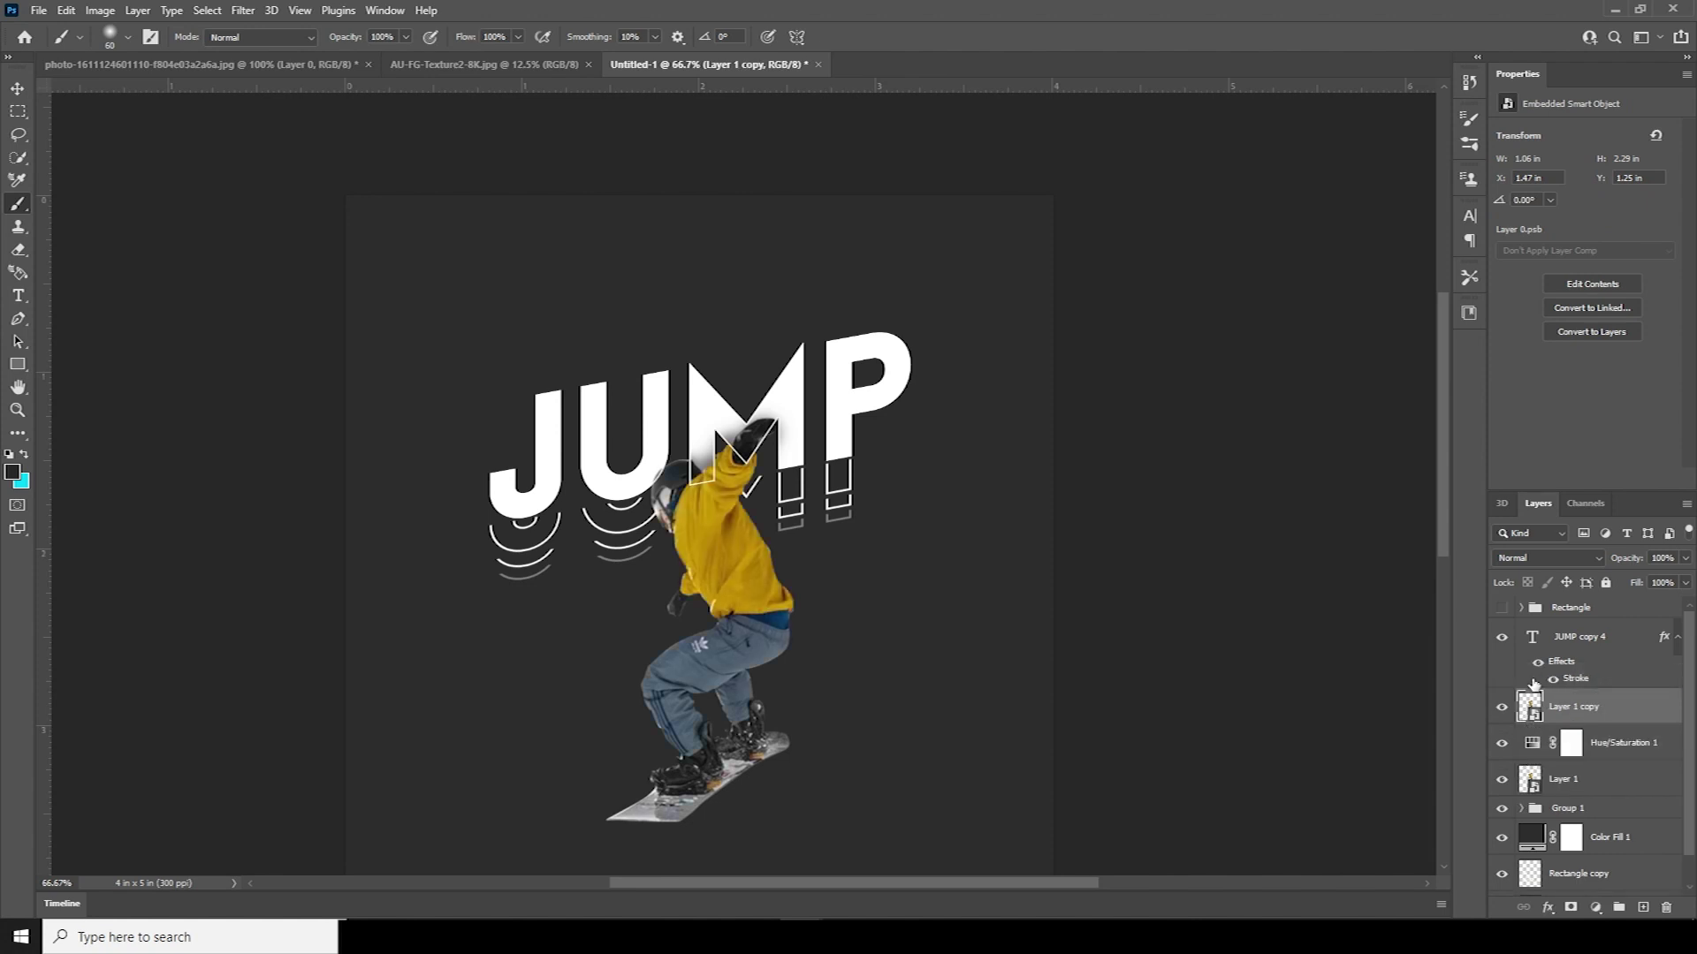
Add a layer mask to the coloured copy and mask out the helmet with a 60 px Hard Round brush in black.
{"action": "left_click", "coordinate": [1572, 910]}
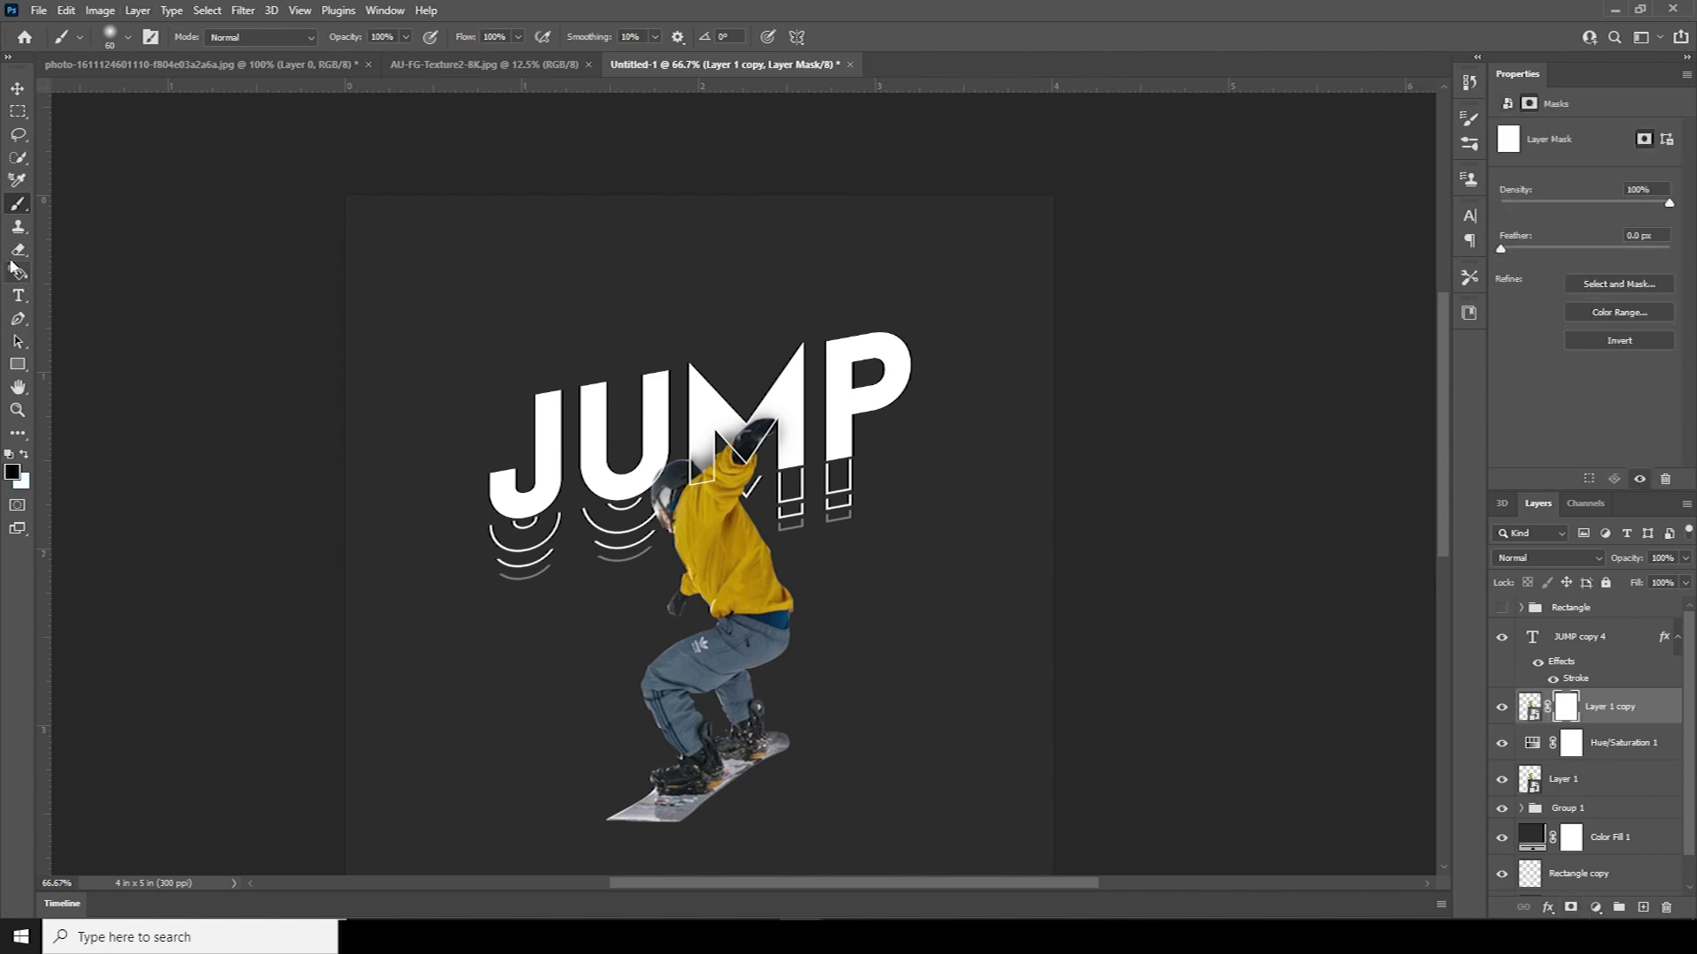
{"action": "left_click", "coordinate": [128, 39]}
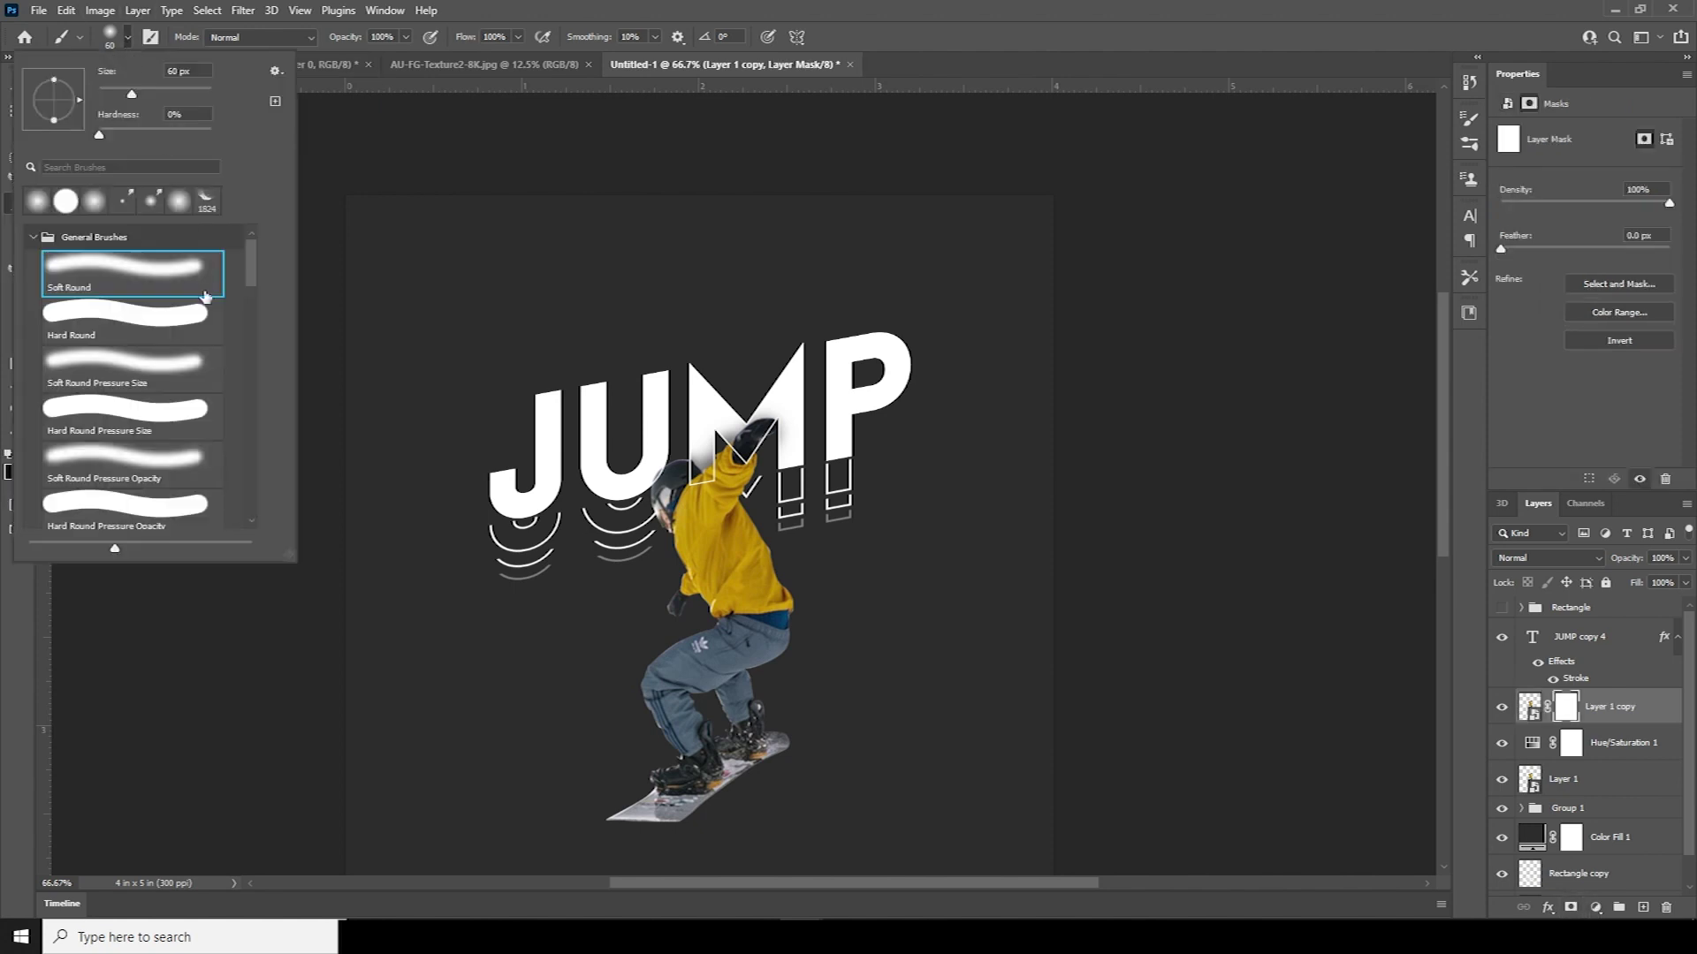
{"action": "left_click", "coordinate": [160, 318]}
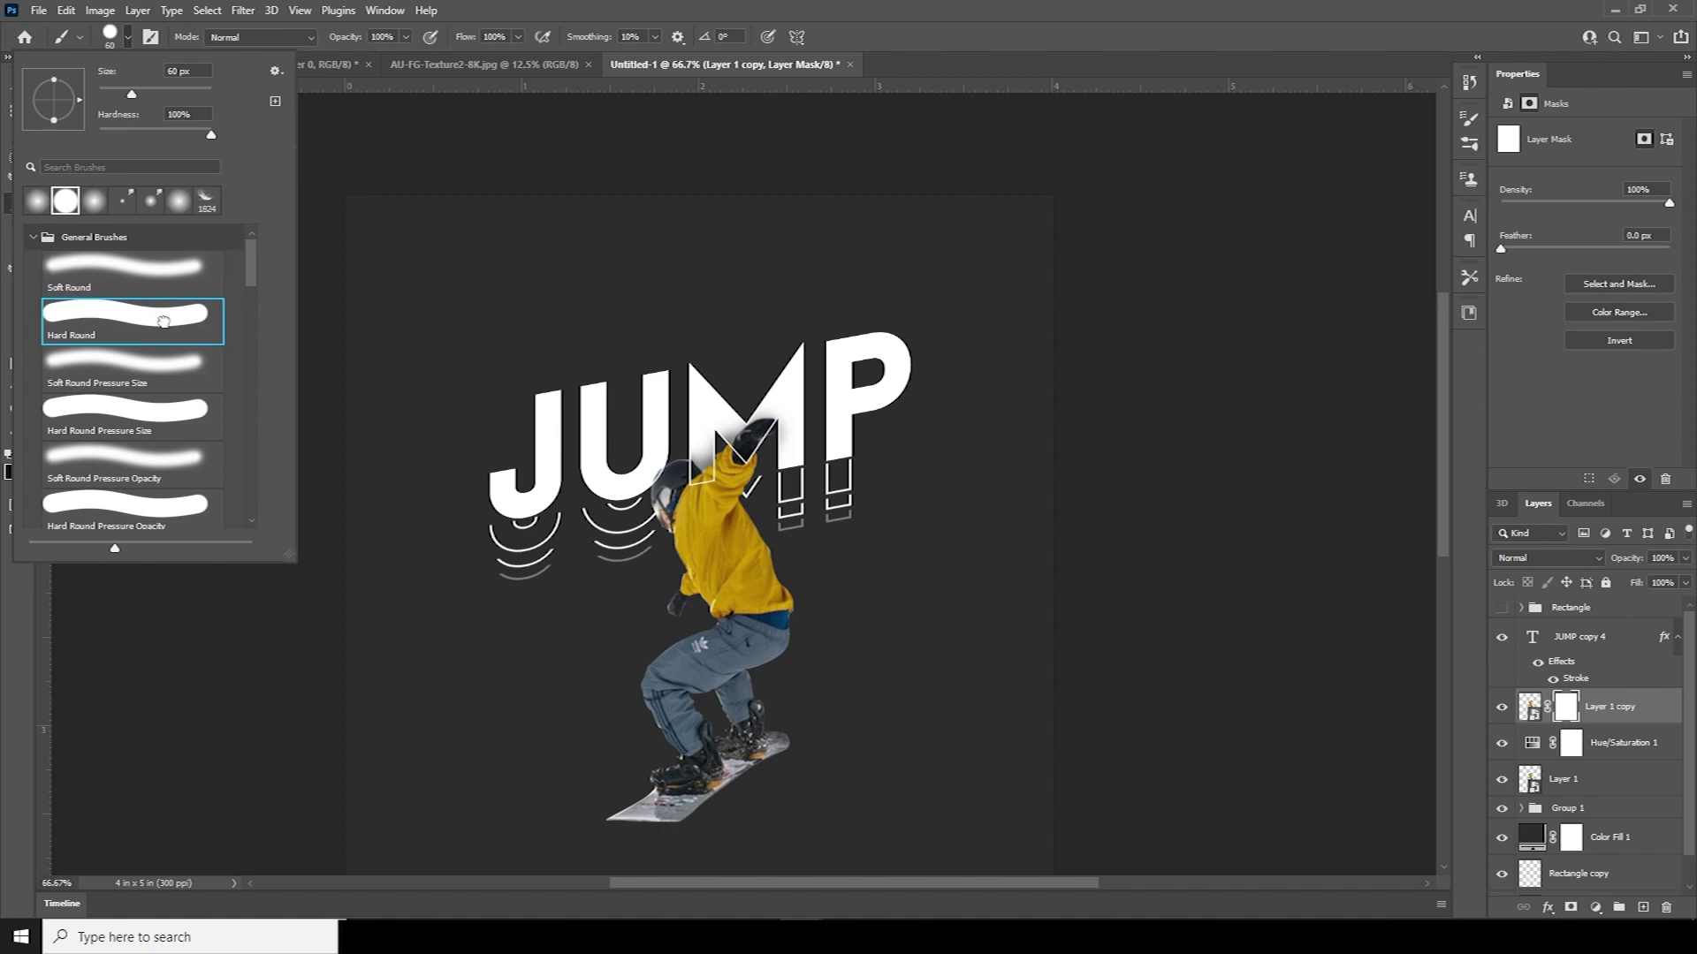
{"action": "key", "text": "Return"}
{"action": "scroll", "coordinate": [519, 322], "scroll_direction": "up", "scroll_amount": 3}
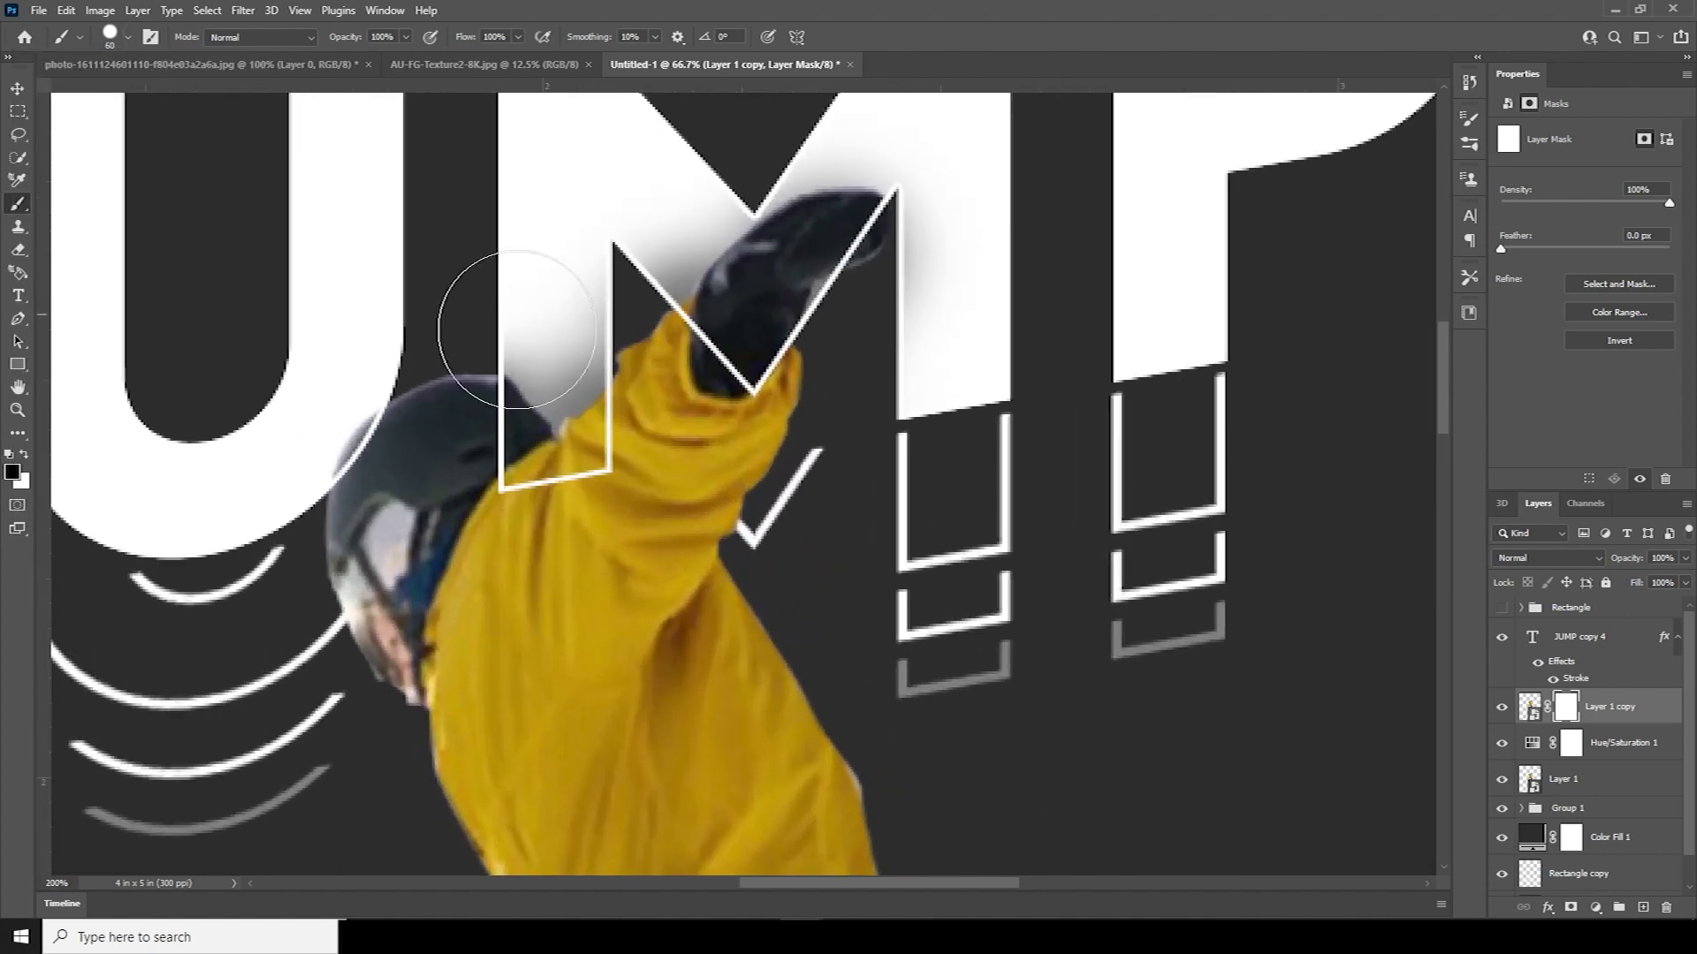
{"action": "left_click_drag", "start_coordinate": [326, 390], "coordinate": [469, 276]}
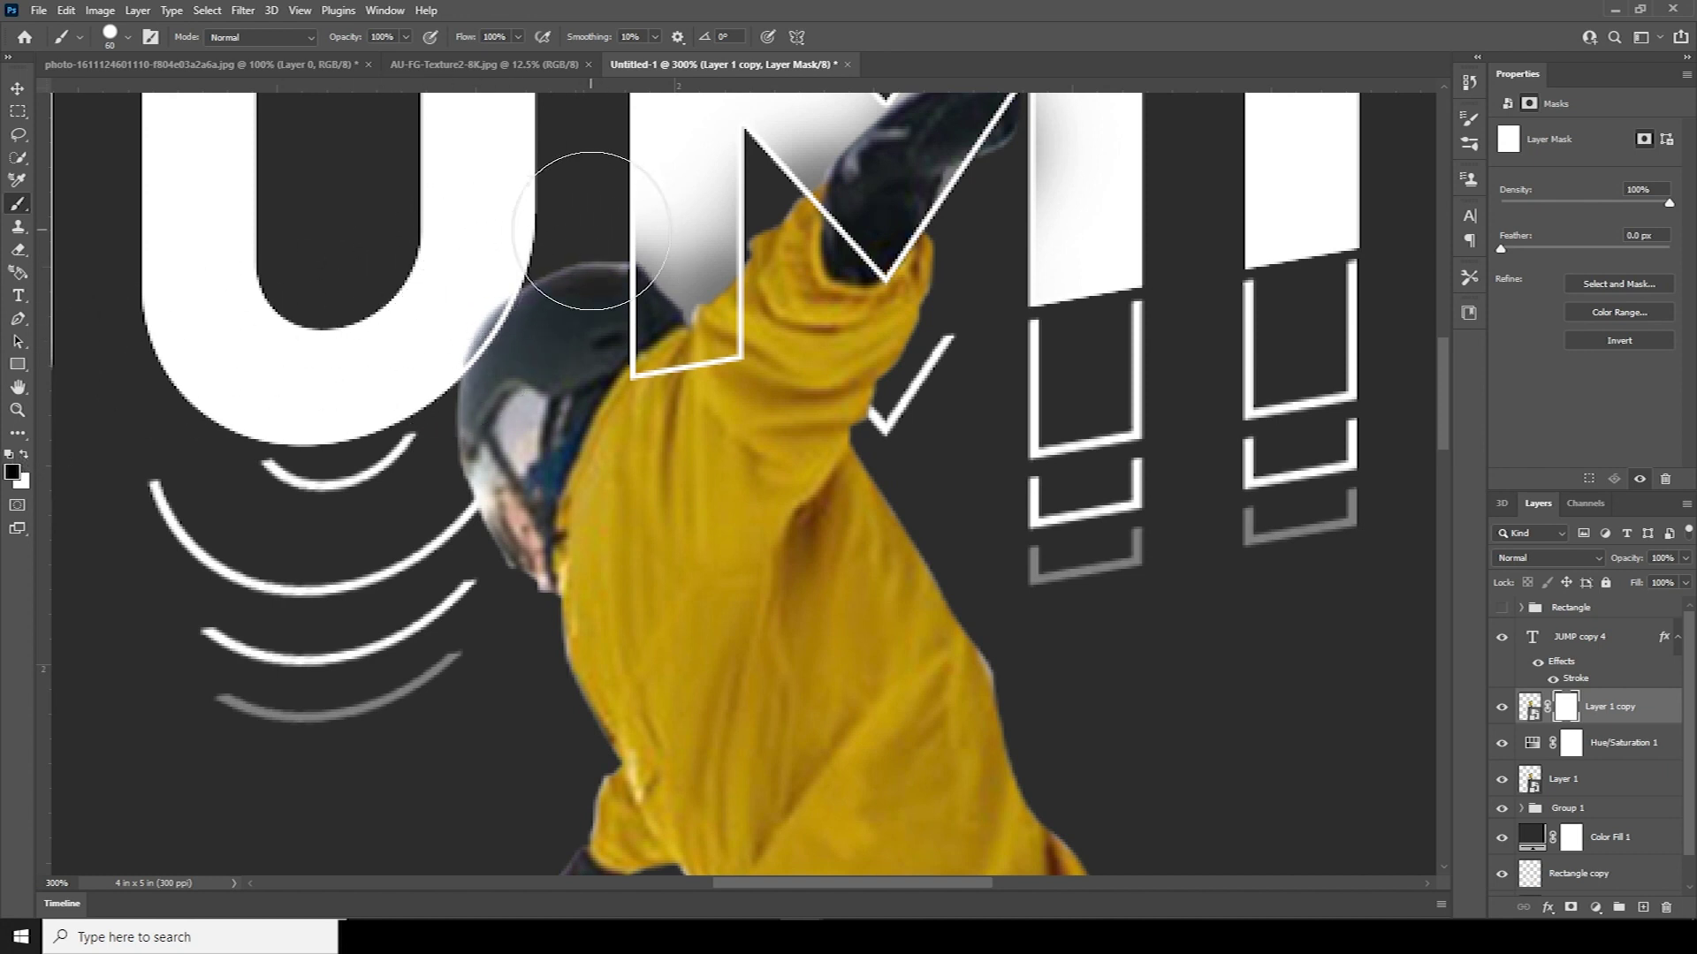
{"action": "mouse_move", "coordinate": [631, 255]}
{"action": "left_mouse_down"}
{"action": "mouse_move", "coordinate": [502, 413]}
{"action": "mouse_move", "coordinate": [464, 523]}
{"action": "mouse_move", "coordinate": [468, 581]}
{"action": "mouse_move", "coordinate": [474, 333]}
{"action": "left_mouse_up"}
Mask out the lower glove and the trousers on the coloured copy, using smaller brush sizes along the lower legs.
{"action": "mouse_move", "coordinate": [852, 874]}
{"action": "left_mouse_down"}
{"action": "mouse_move", "coordinate": [551, 364]}
{"action": "mouse_move", "coordinate": [963, 389]}
{"action": "left_mouse_up"}
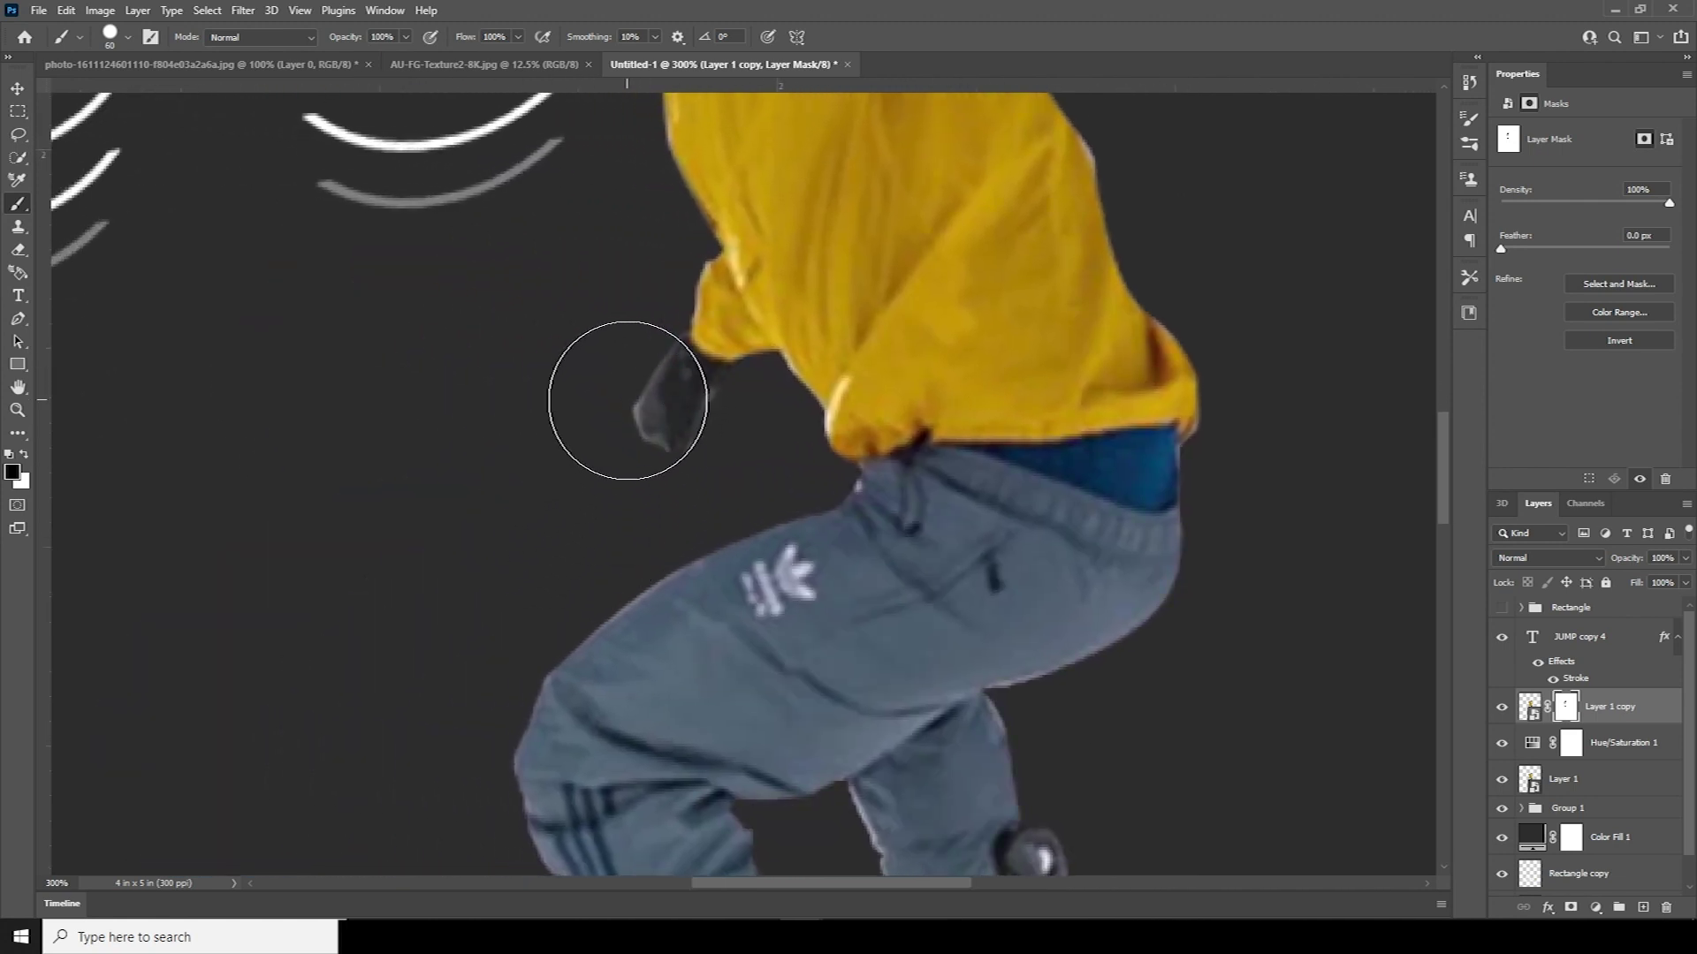
{"action": "left_click_drag", "start_coordinate": [695, 441], "coordinate": [638, 106]}
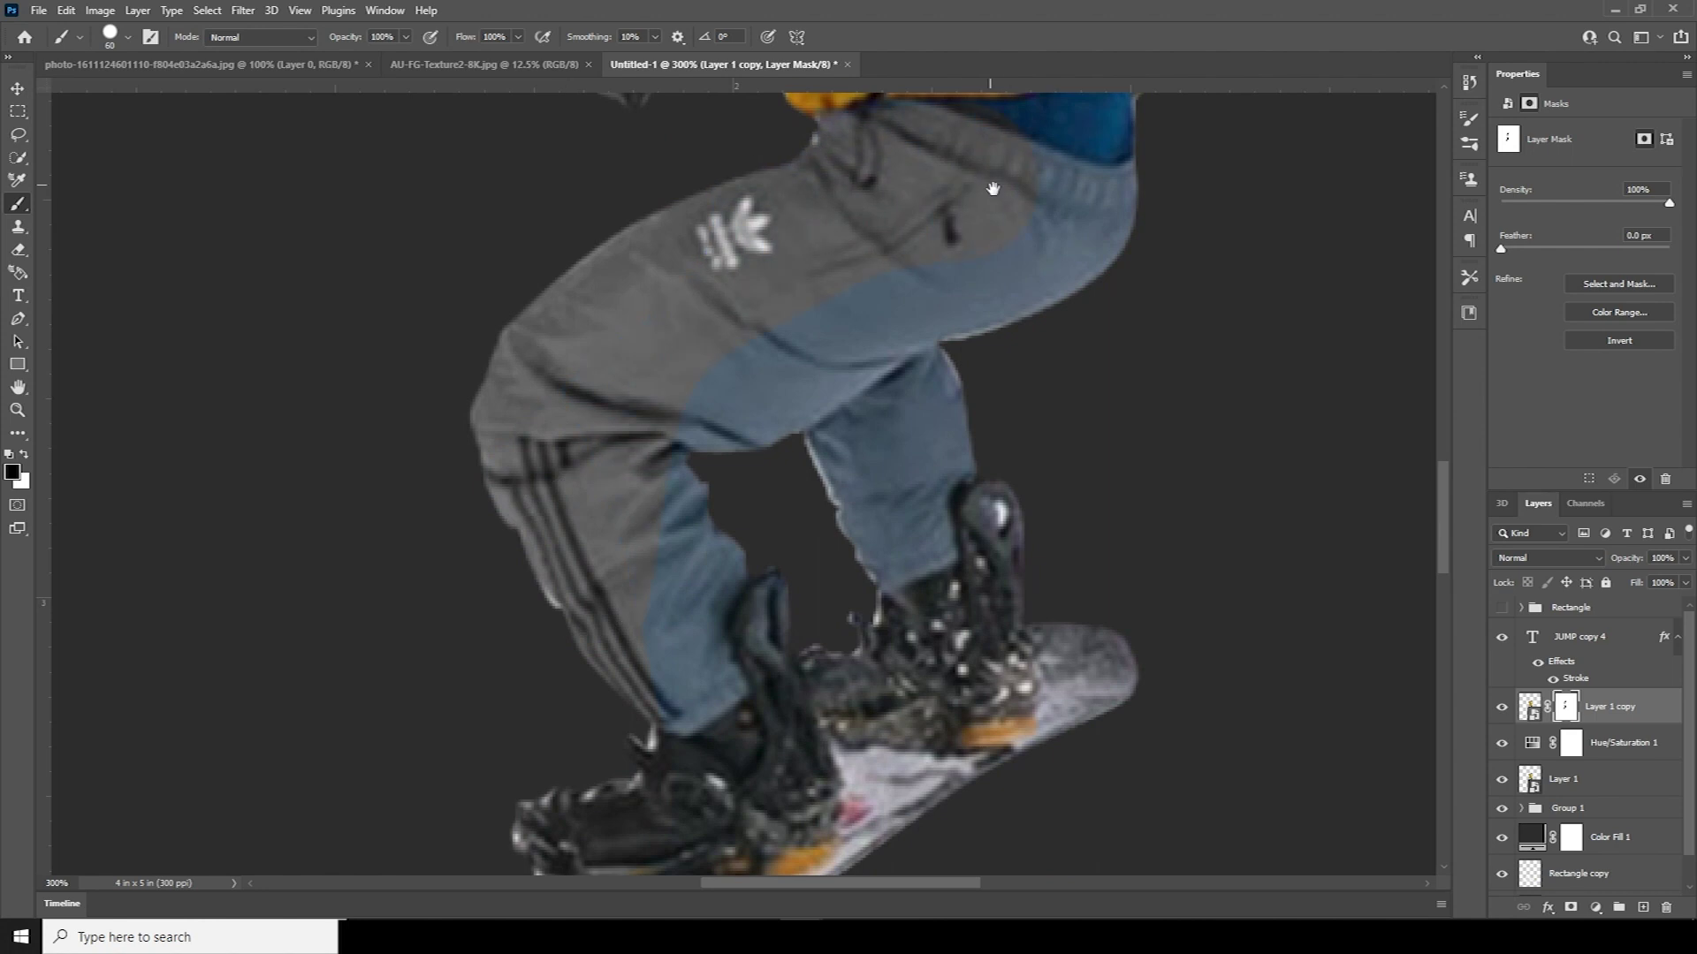
{"action": "left_click_drag", "start_coordinate": [984, 170], "coordinate": [1035, 447]}
{"action": "key", "text": "bracketright"}
{"action": "scroll", "coordinate": [955, 574], "scroll_direction": "down", "scroll_amount": 5}
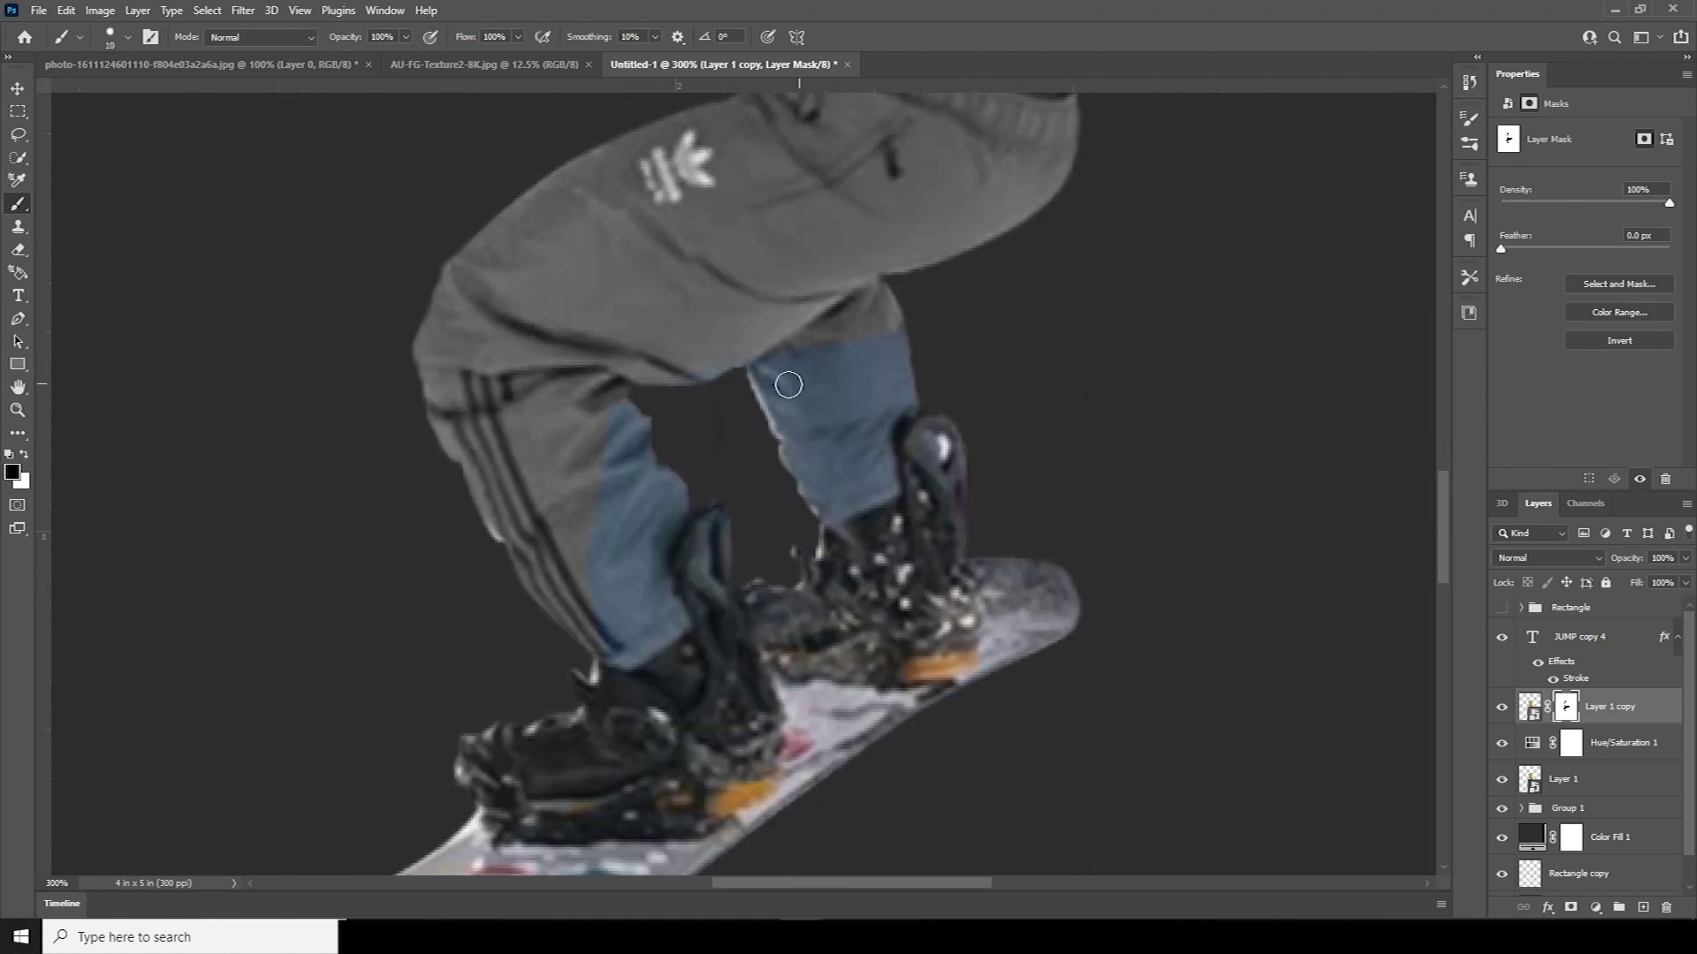
{"action": "key", "text": "bracketleft"}
{"action": "key", "text": "bracketleft"}
{"action": "key", "text": "bracketleft"}
{"action": "scroll", "coordinate": [804, 606], "scroll_direction": "down", "scroll_amount": 5}
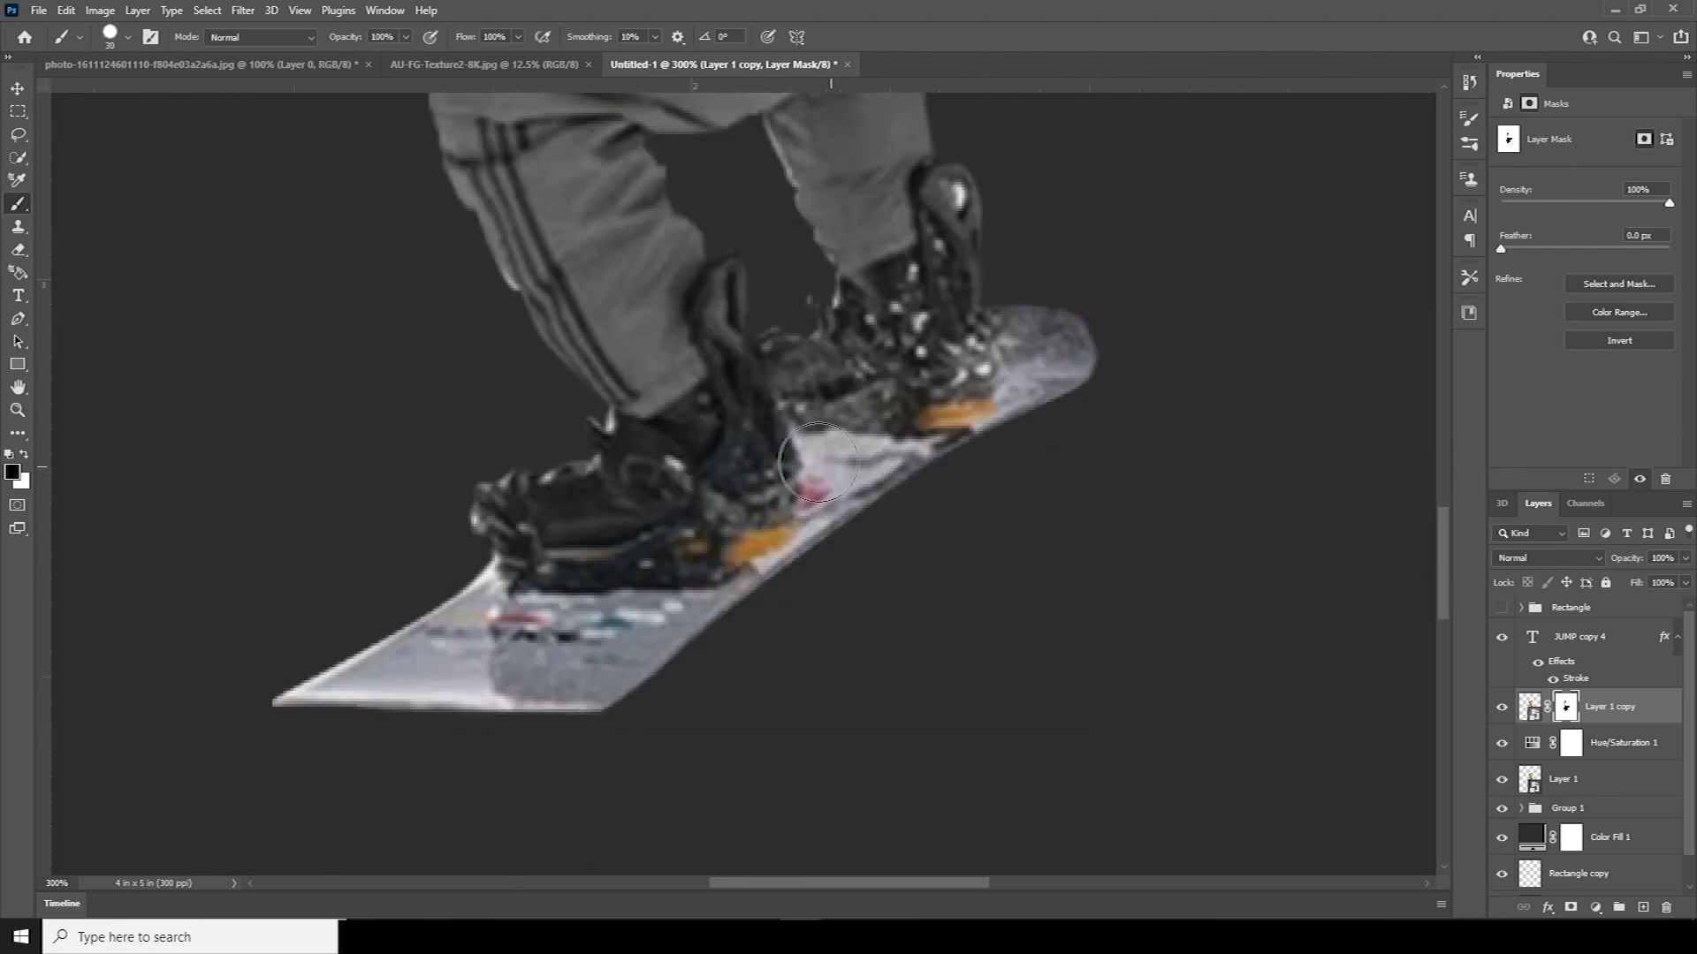
Mask out the snowboard on the coloured snowboarder copy with the black brush, using a smaller size near the bindings.
{"action": "mouse_move", "coordinate": [353, 694]}
{"action": "left_mouse_down"}
{"action": "mouse_move", "coordinate": [566, 579]}
{"action": "mouse_move", "coordinate": [698, 592]}
{"action": "left_mouse_up"}
{"action": "key", "text": "bracketleft"}
{"action": "key", "text": "bracketleft"}
{"action": "key", "text": "bracketleft"}
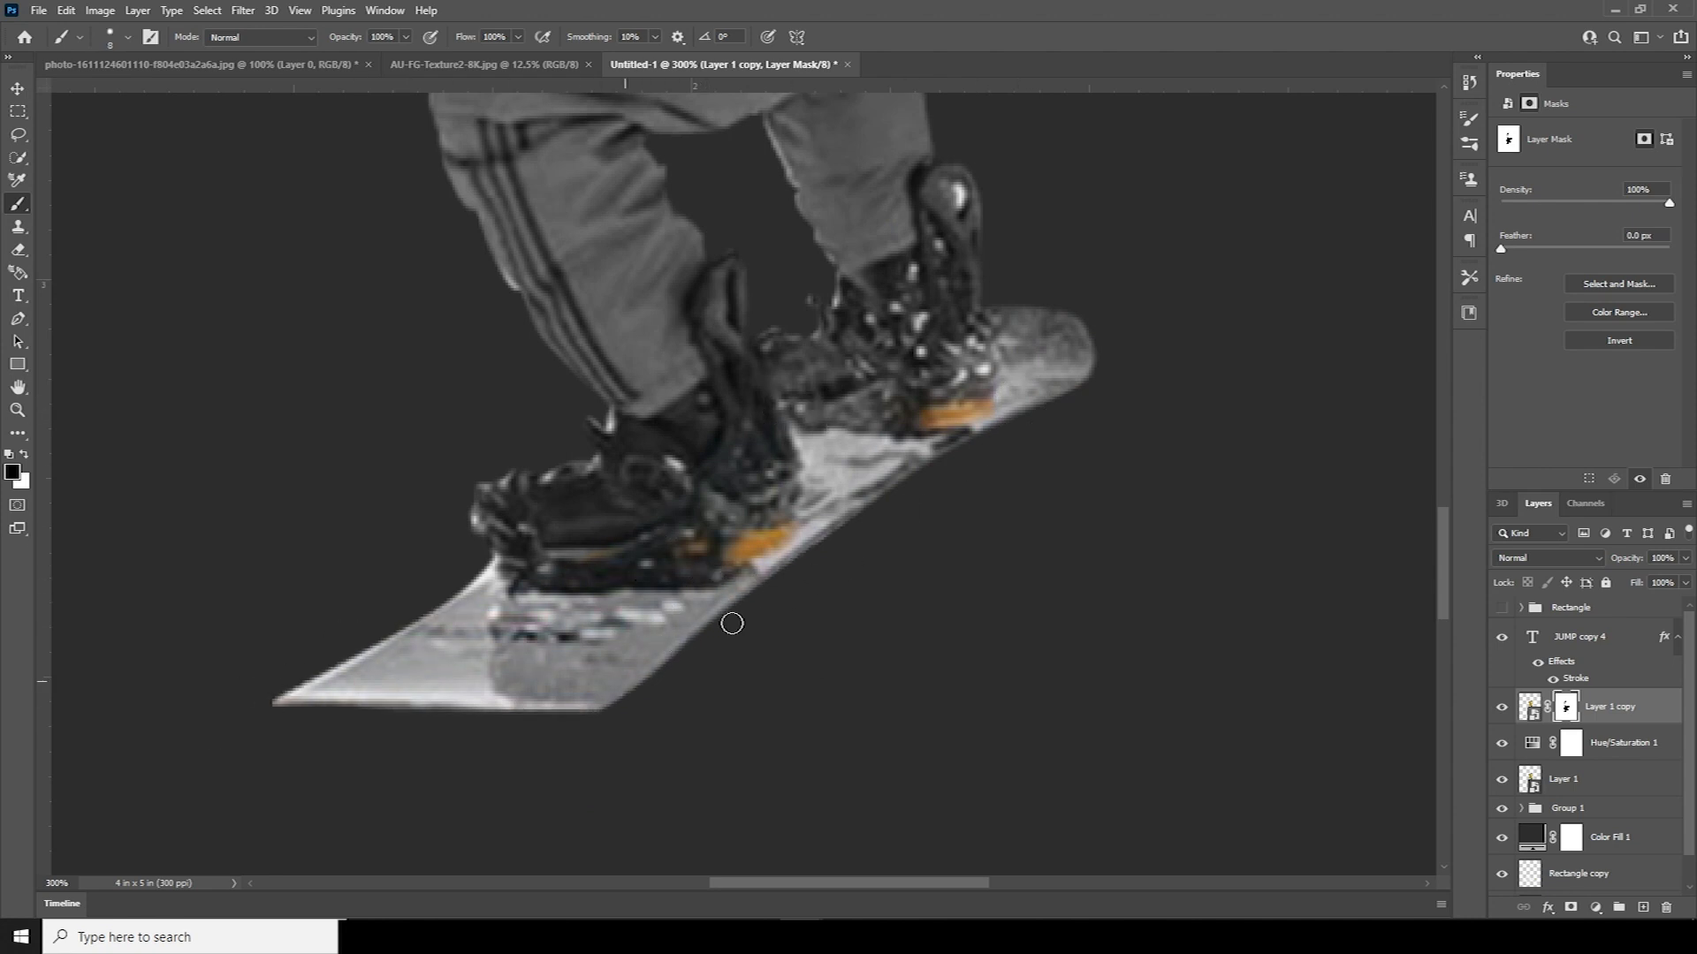
{"action": "scroll", "coordinate": [1052, 481], "scroll_direction": "down", "scroll_amount": 5}
{"action": "scroll", "coordinate": [1052, 481], "scroll_direction": "up", "scroll_amount": 3}
{"action": "scroll", "coordinate": [781, 281], "scroll_direction": "up", "scroll_amount": 5}
{"action": "key", "text": "bracketright"}
{"action": "key", "text": "bracketright"}
{"action": "key", "text": "bracketright"}
{"action": "key", "text": "bracketright"}
{"action": "key", "text": "x"}
{"action": "key", "text": "bracketright"}
{"action": "scroll", "coordinate": [1115, 550], "scroll_direction": "down", "scroll_amount": 2}
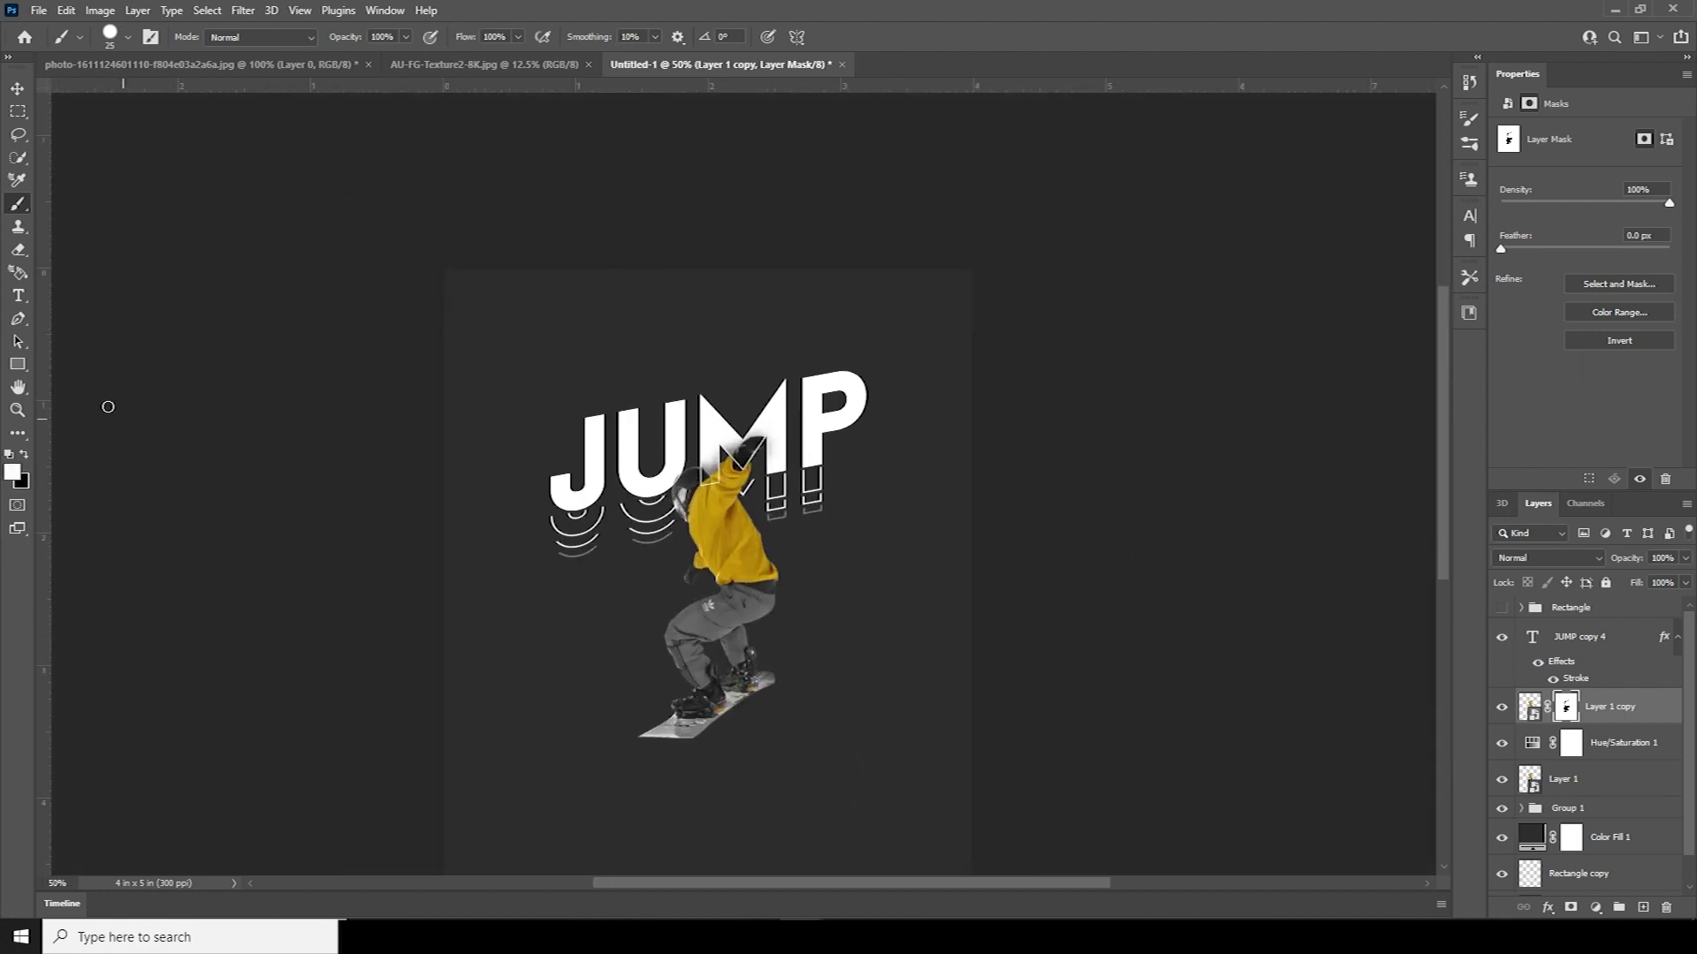
Move the Rectangle copy layer with the warped checkered grid above the Color Fill 1 layer.
{"action": "left_click", "coordinate": [17, 88]}
{"action": "left_click_drag", "start_coordinate": [1690, 780], "coordinate": [1692, 833]}
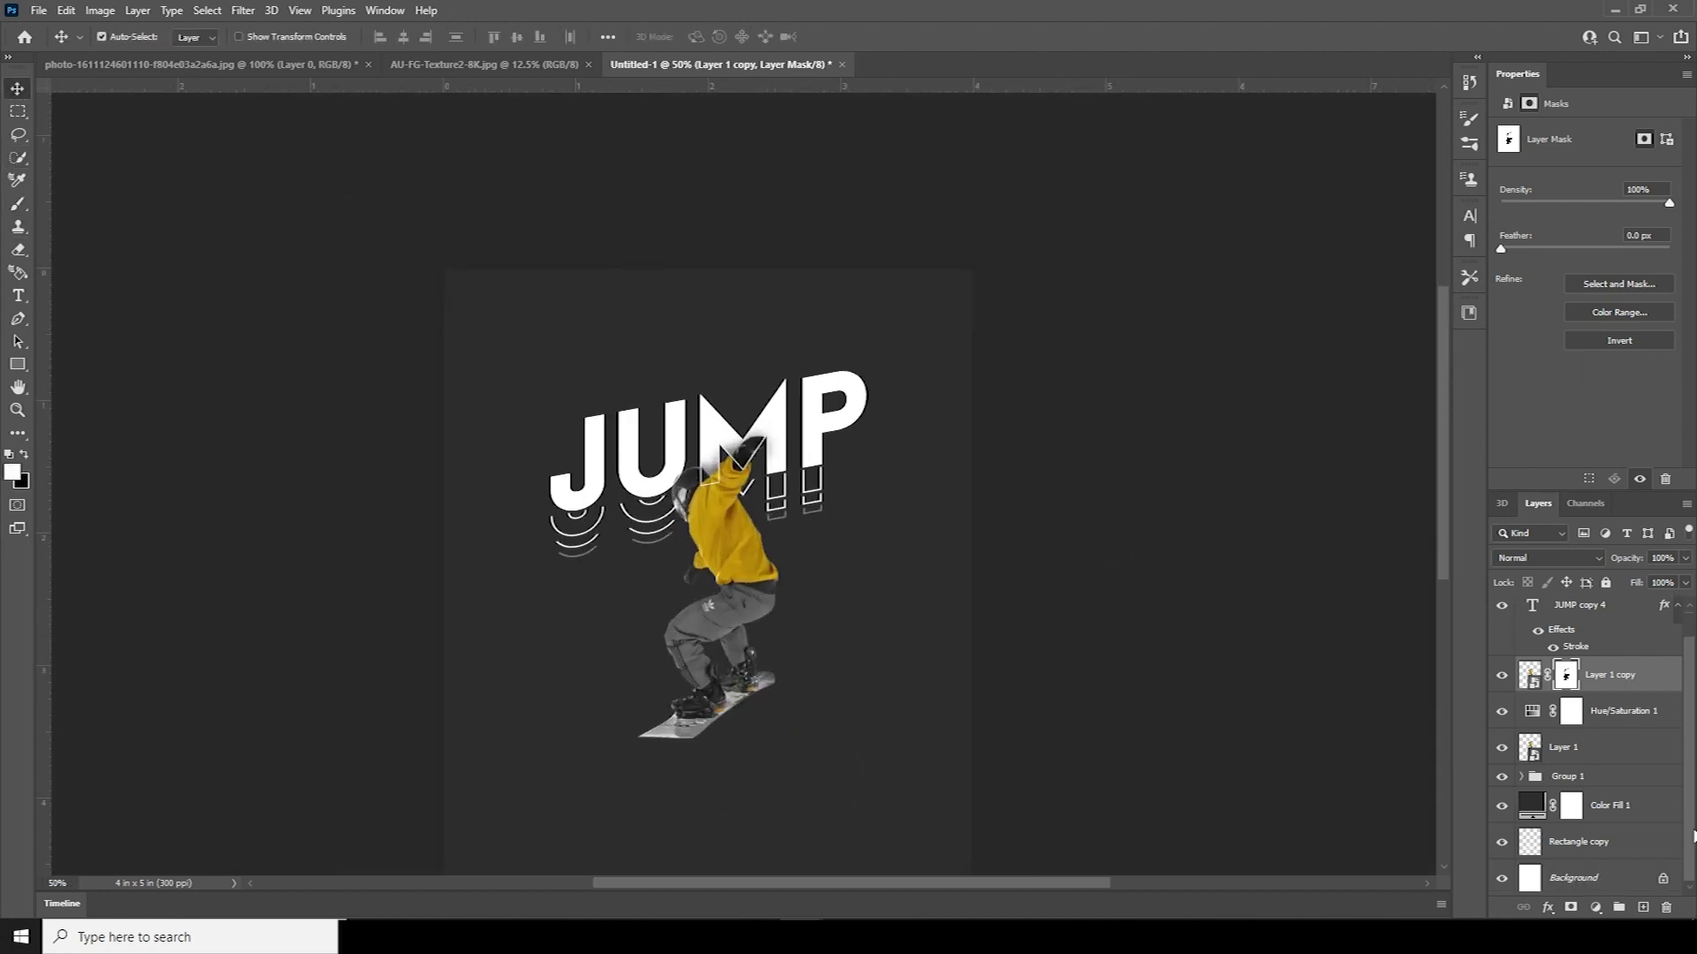
{"action": "left_click_drag", "start_coordinate": [1539, 850], "coordinate": [1547, 795]}
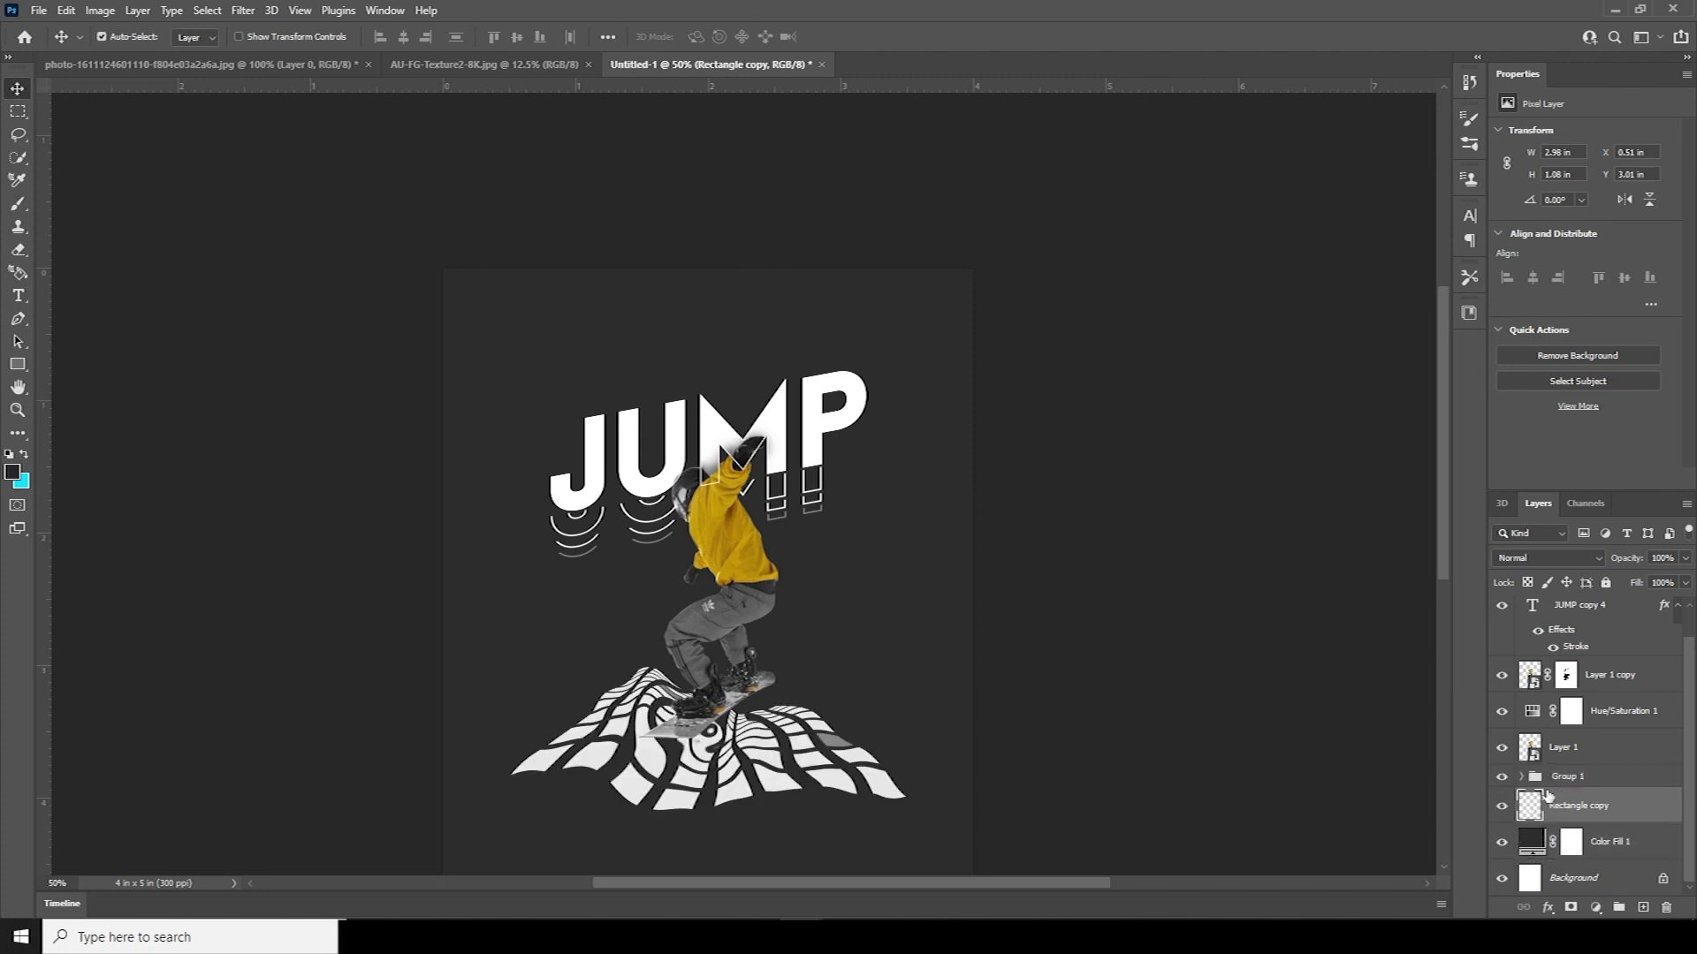
Scale the warped grid down to 2.6 x 0.93 in and centre it beneath the snowboard.
{"action": "key", "text": "ctrl+t"}
{"action": "mouse_move", "coordinate": [937, 821]}
{"action": "left_mouse_down"}
{"action": "mouse_move", "coordinate": [1003, 693]}
{"action": "mouse_move", "coordinate": [976, 688]}
{"action": "left_mouse_up"}
{"action": "left_click_drag", "start_coordinate": [910, 789], "coordinate": [884, 770]}
{"action": "left_click_drag", "start_coordinate": [783, 759], "coordinate": [777, 747]}
{"action": "key", "text": "Return"}
{"action": "key", "text": "ctrl+minus"}
{"action": "key", "text": "ctrl+minus"}
{"action": "key", "text": "ctrl+minus"}
{"action": "key", "text": "ctrl+plus"}
{"action": "key", "text": "ctrl+plus"}
{"action": "key", "text": "ctrl+plus"}
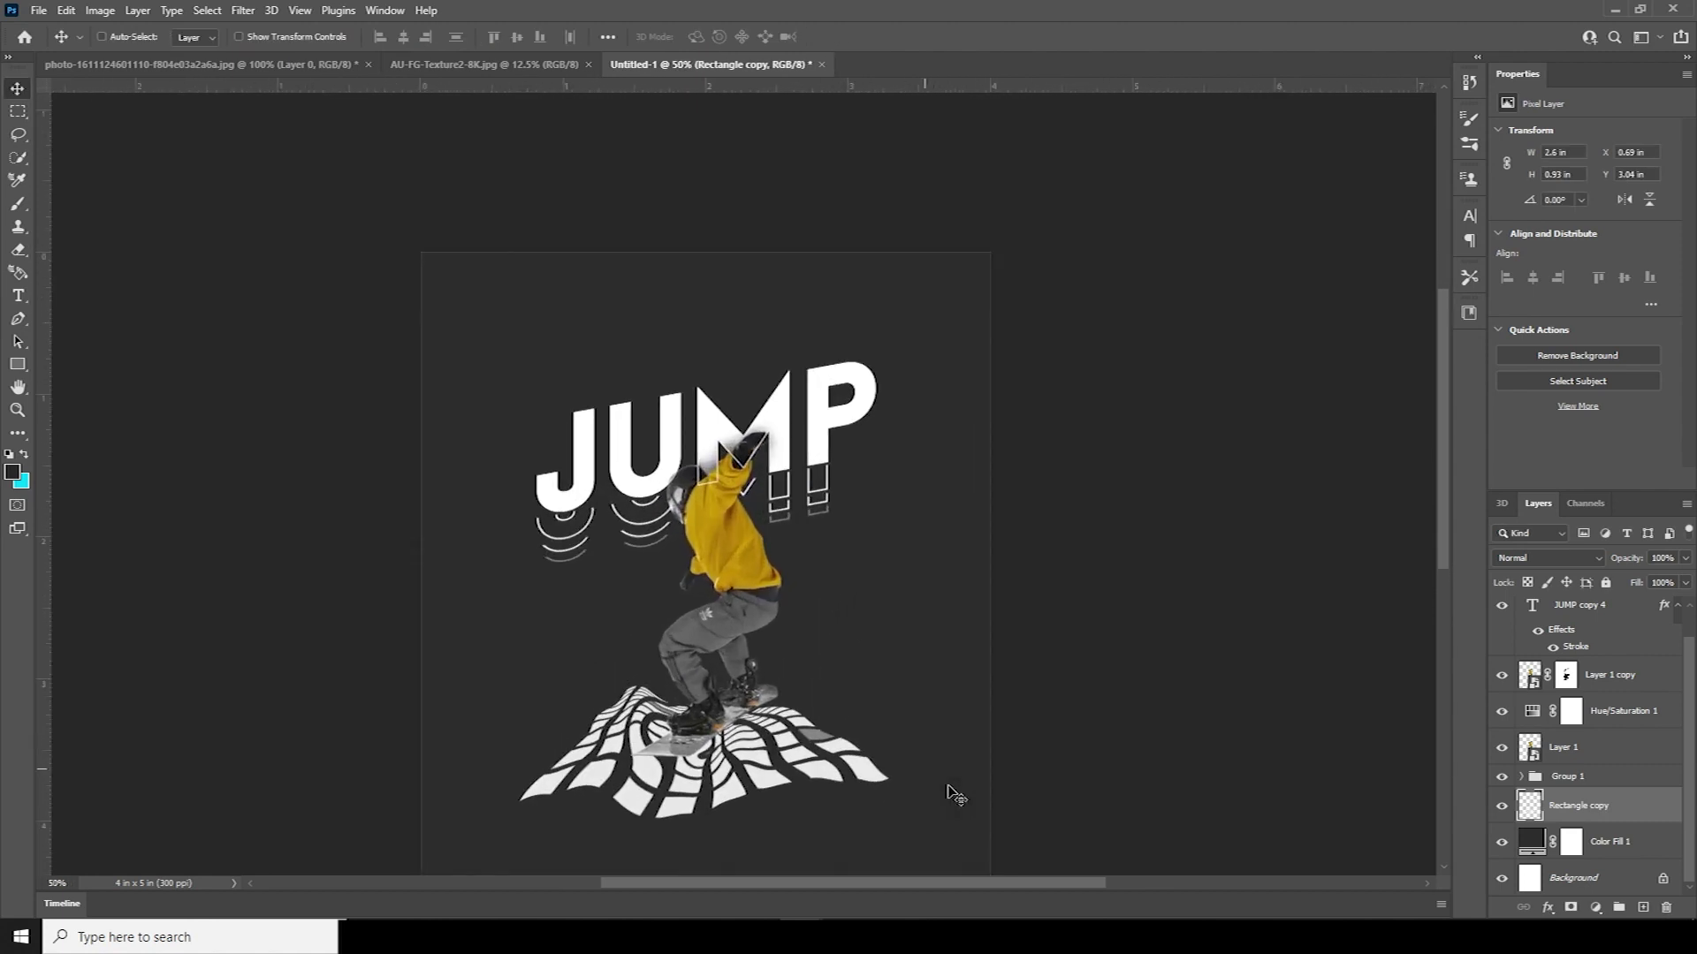
{"action": "key", "text": "ctrl+minus"}
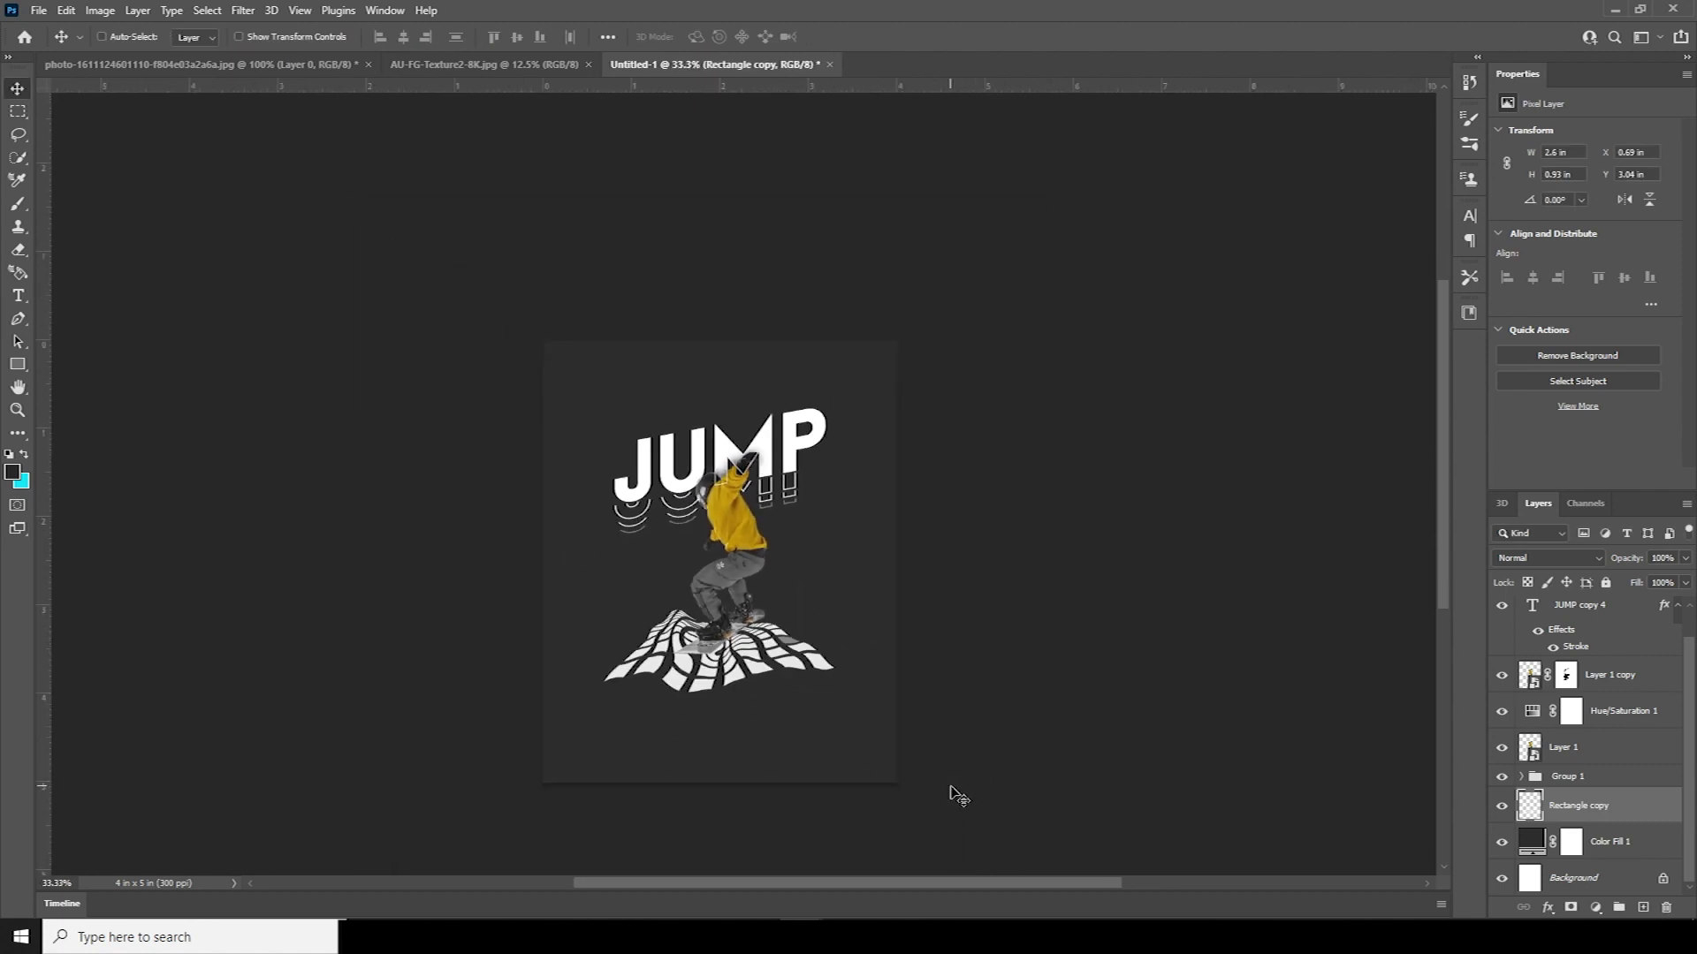
{"action": "key", "text": "ctrl+plus"}
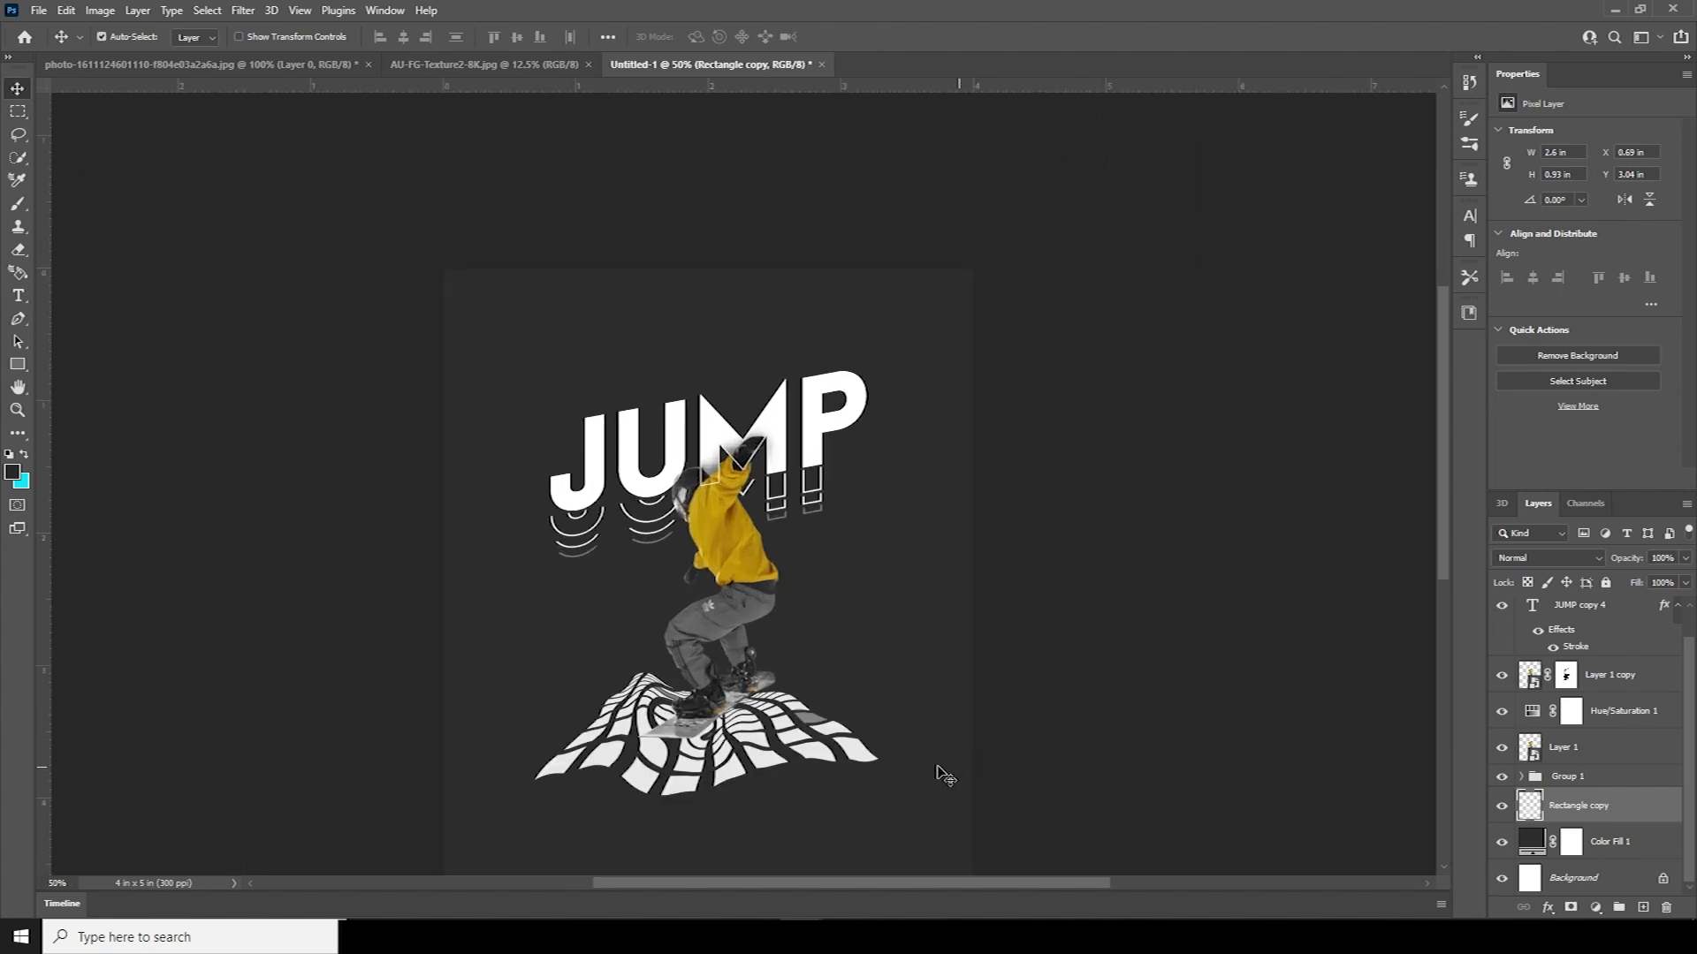
Copy the dark texture from AU-FG-Texture2-8K.jpg into the poster document and place it at the top of the layer stack.
{"action": "left_click", "coordinate": [443, 71]}
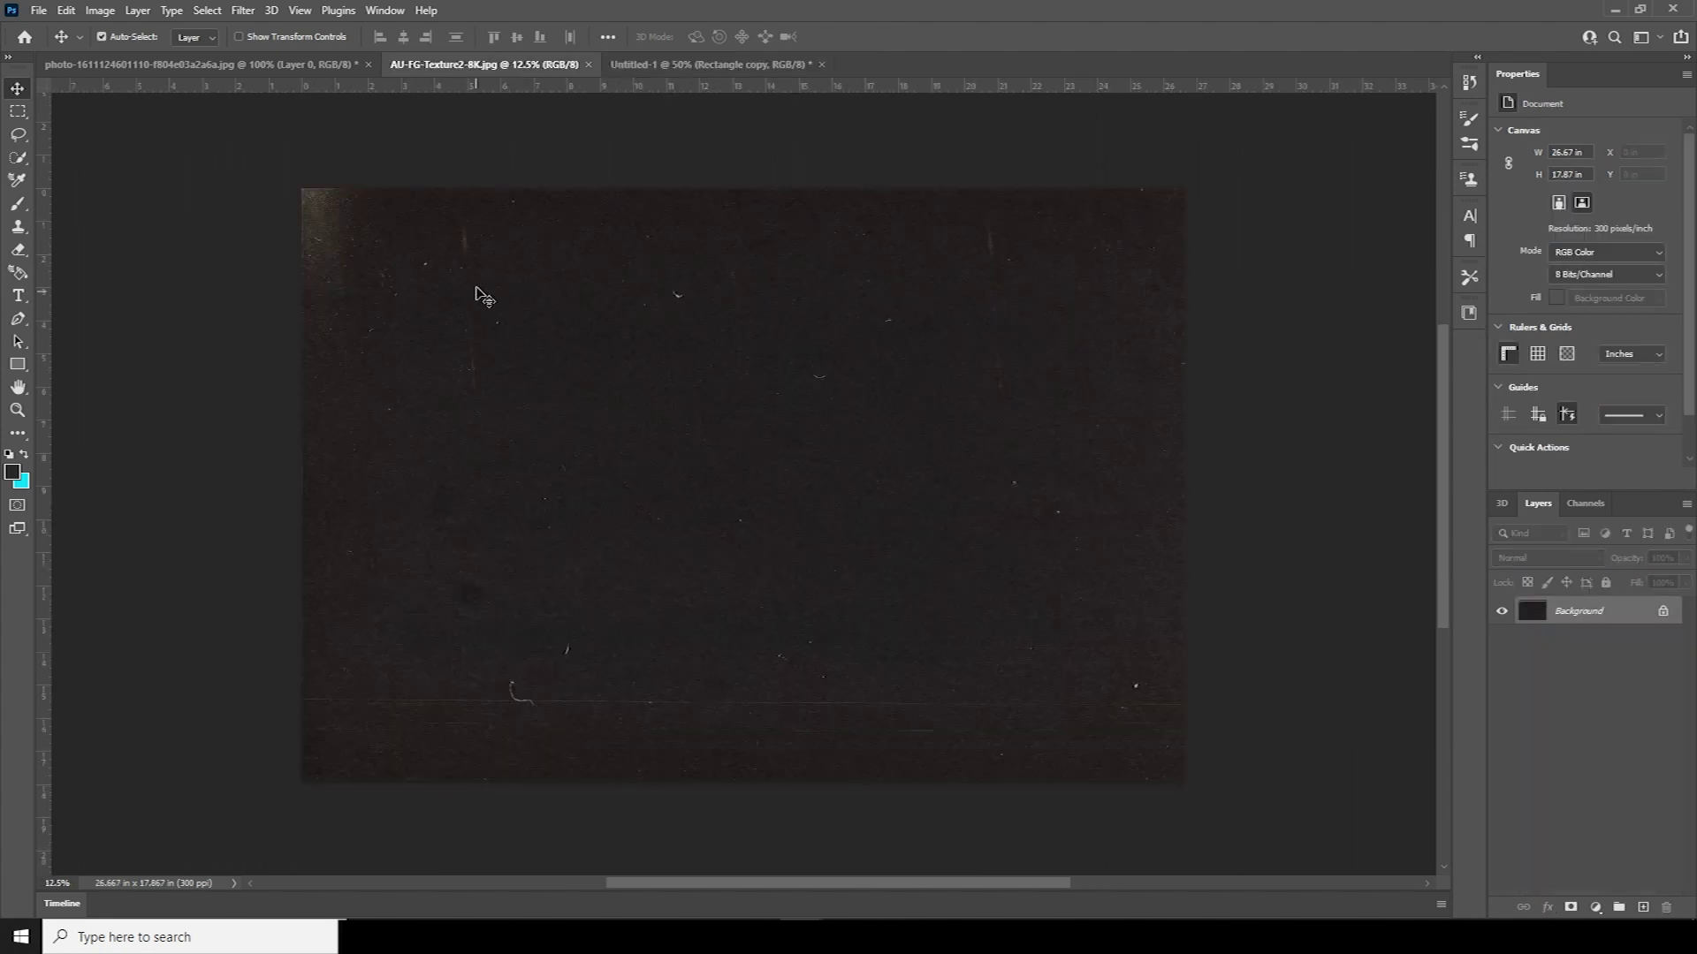
{"action": "left_click_drag", "start_coordinate": [685, 71], "coordinate": [703, 382]}
{"action": "left_click_drag", "start_coordinate": [1560, 847], "coordinate": [1523, 601]}
Shrink the texture layer, rotate it 90° to portrait and fit it over the whole 4 x 5 in poster.
{"action": "key", "text": "ctrl+t"}
{"action": "key", "text": "ctrl+minus"}
{"action": "key", "text": "ctrl+minus"}
{"action": "key", "text": "ctrl+minus"}
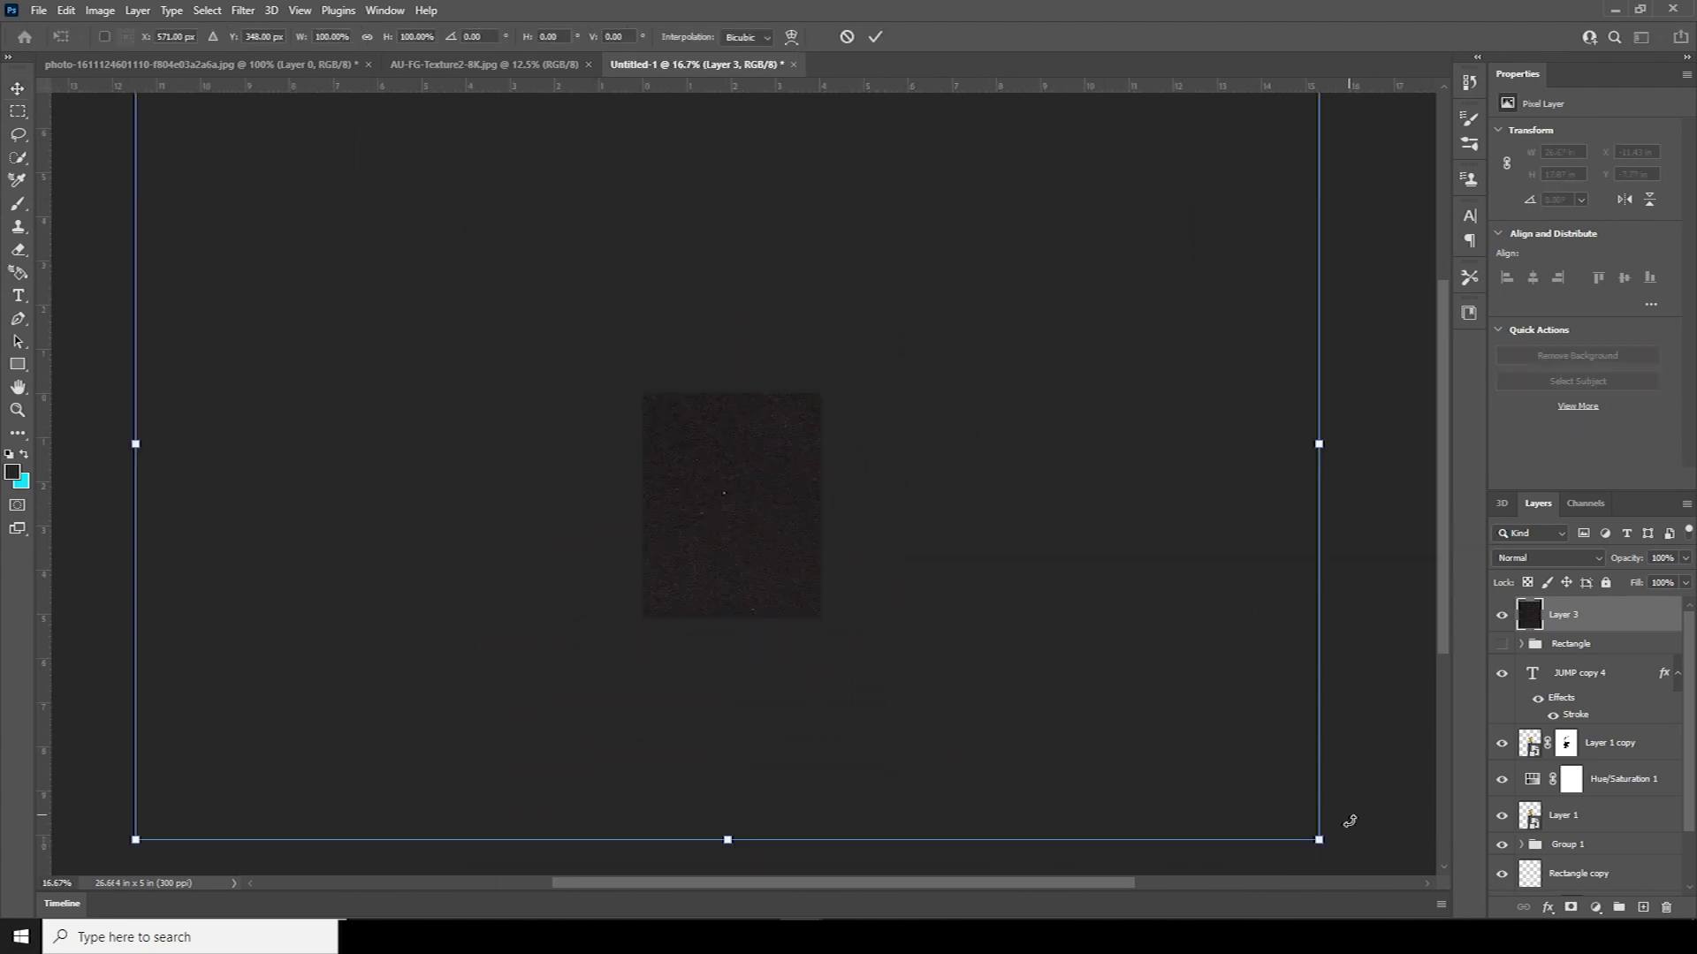
{"action": "left_click_drag", "start_coordinate": [1320, 839], "coordinate": [883, 474]}
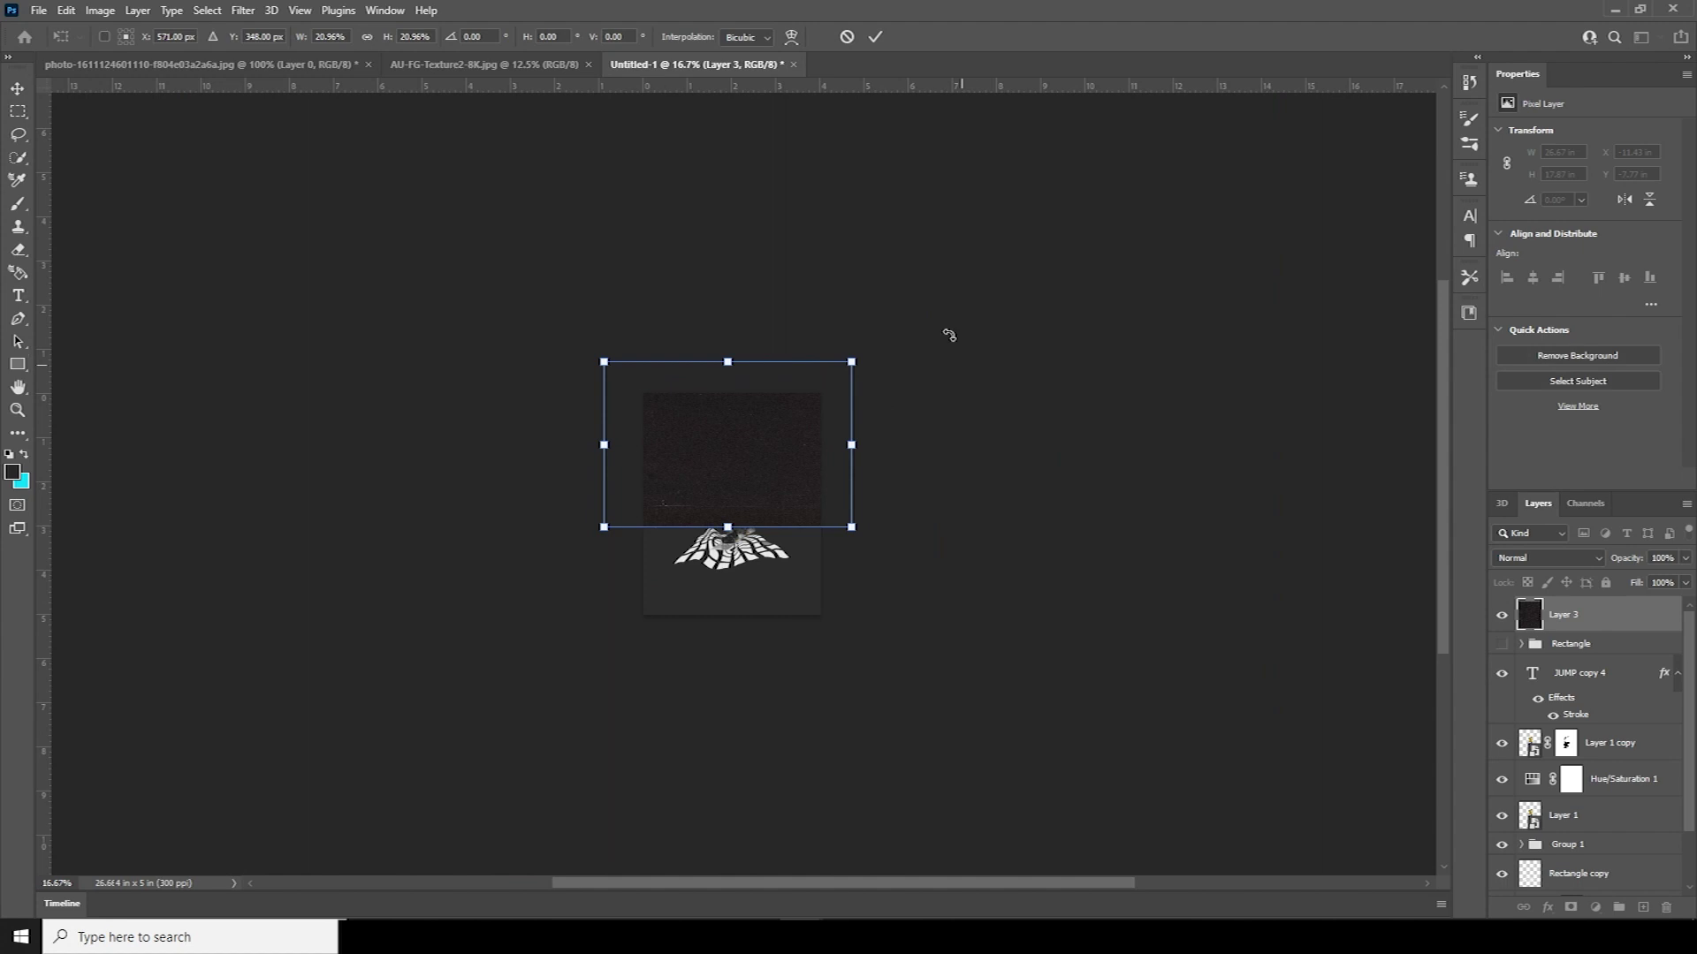
{"action": "left_click_drag", "start_coordinate": [946, 333], "coordinate": [610, 302]}
{"action": "left_click_drag", "start_coordinate": [893, 354], "coordinate": [586, 643]}
{"action": "left_click_drag", "start_coordinate": [712, 492], "coordinate": [724, 572]}
{"action": "left_click_drag", "start_coordinate": [738, 641], "coordinate": [738, 615]}
{"action": "left_click_drag", "start_coordinate": [653, 512], "coordinate": [642, 506]}
{"action": "key", "text": "Return"}
Set the texture layer's blend mode to Screen.
{"action": "left_click", "coordinate": [1541, 557]}
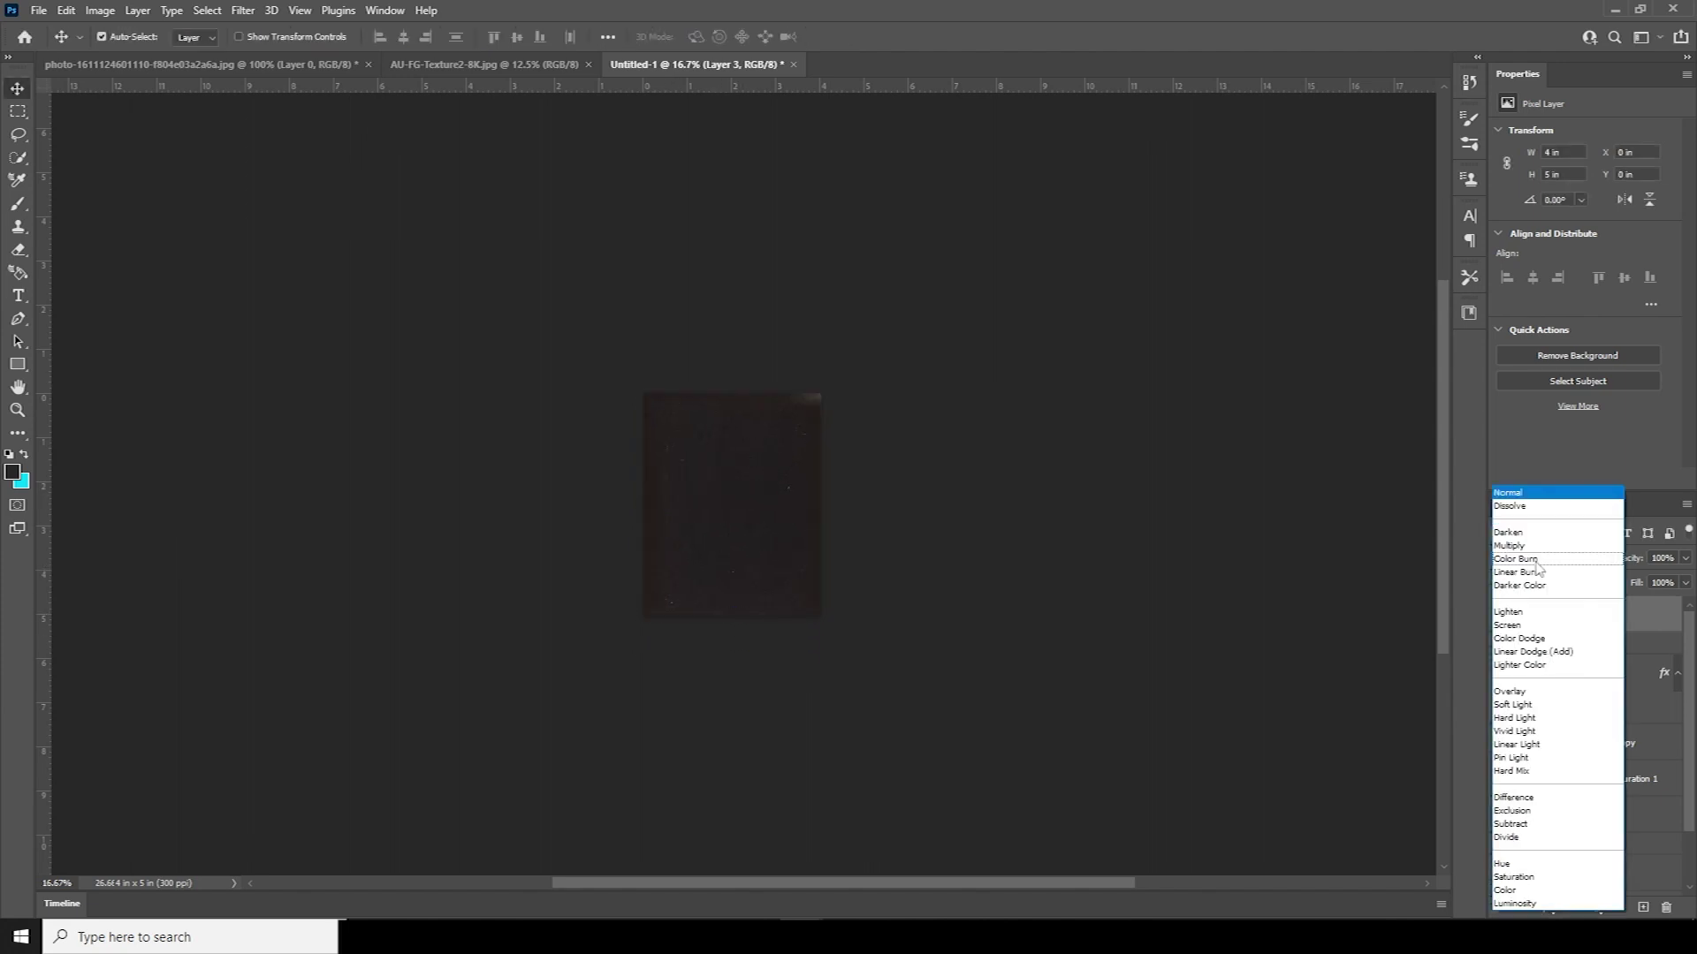
{"action": "left_click", "coordinate": [1516, 625]}
{"action": "key", "text": "ctrl+plus"}
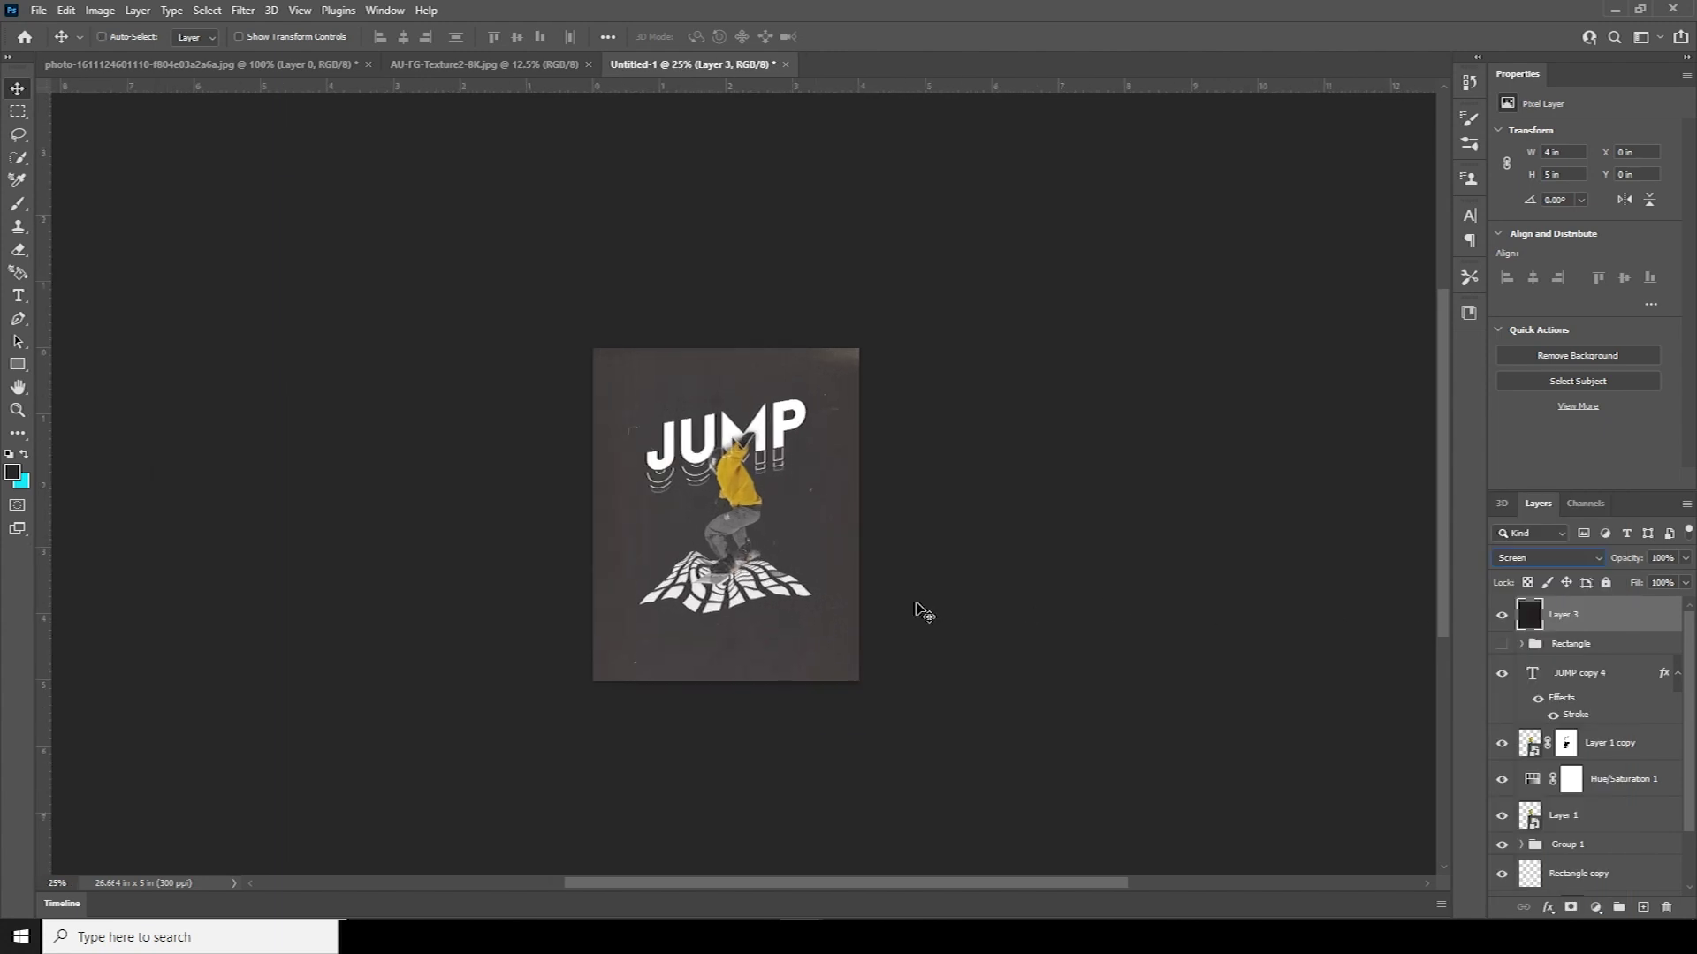
{"action": "key", "text": "ctrl+plus"}
{"action": "key", "text": "ctrl+plus"}
{"action": "key", "text": "ctrl+minus"}
{"action": "key", "text": "ctrl+plus"}
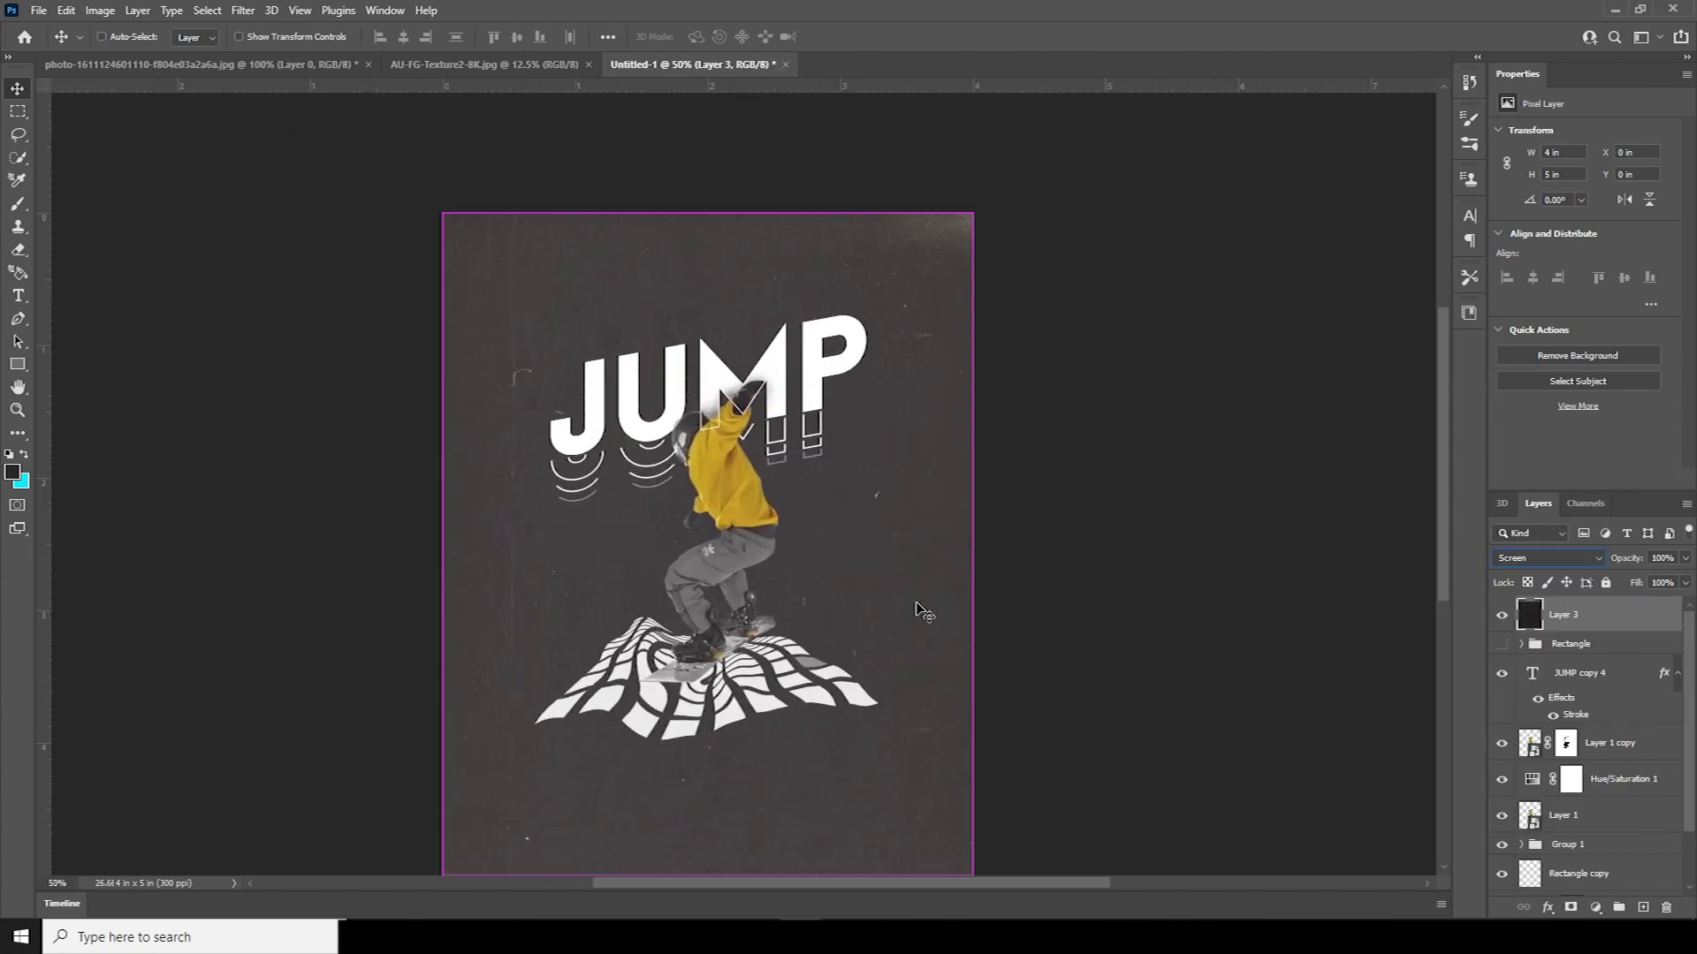
Add a Curves adjustment above the texture, lowering the midtones to input 147, output 113 and lifting the black point to output 14.
{"action": "left_click", "coordinate": [1604, 910]}
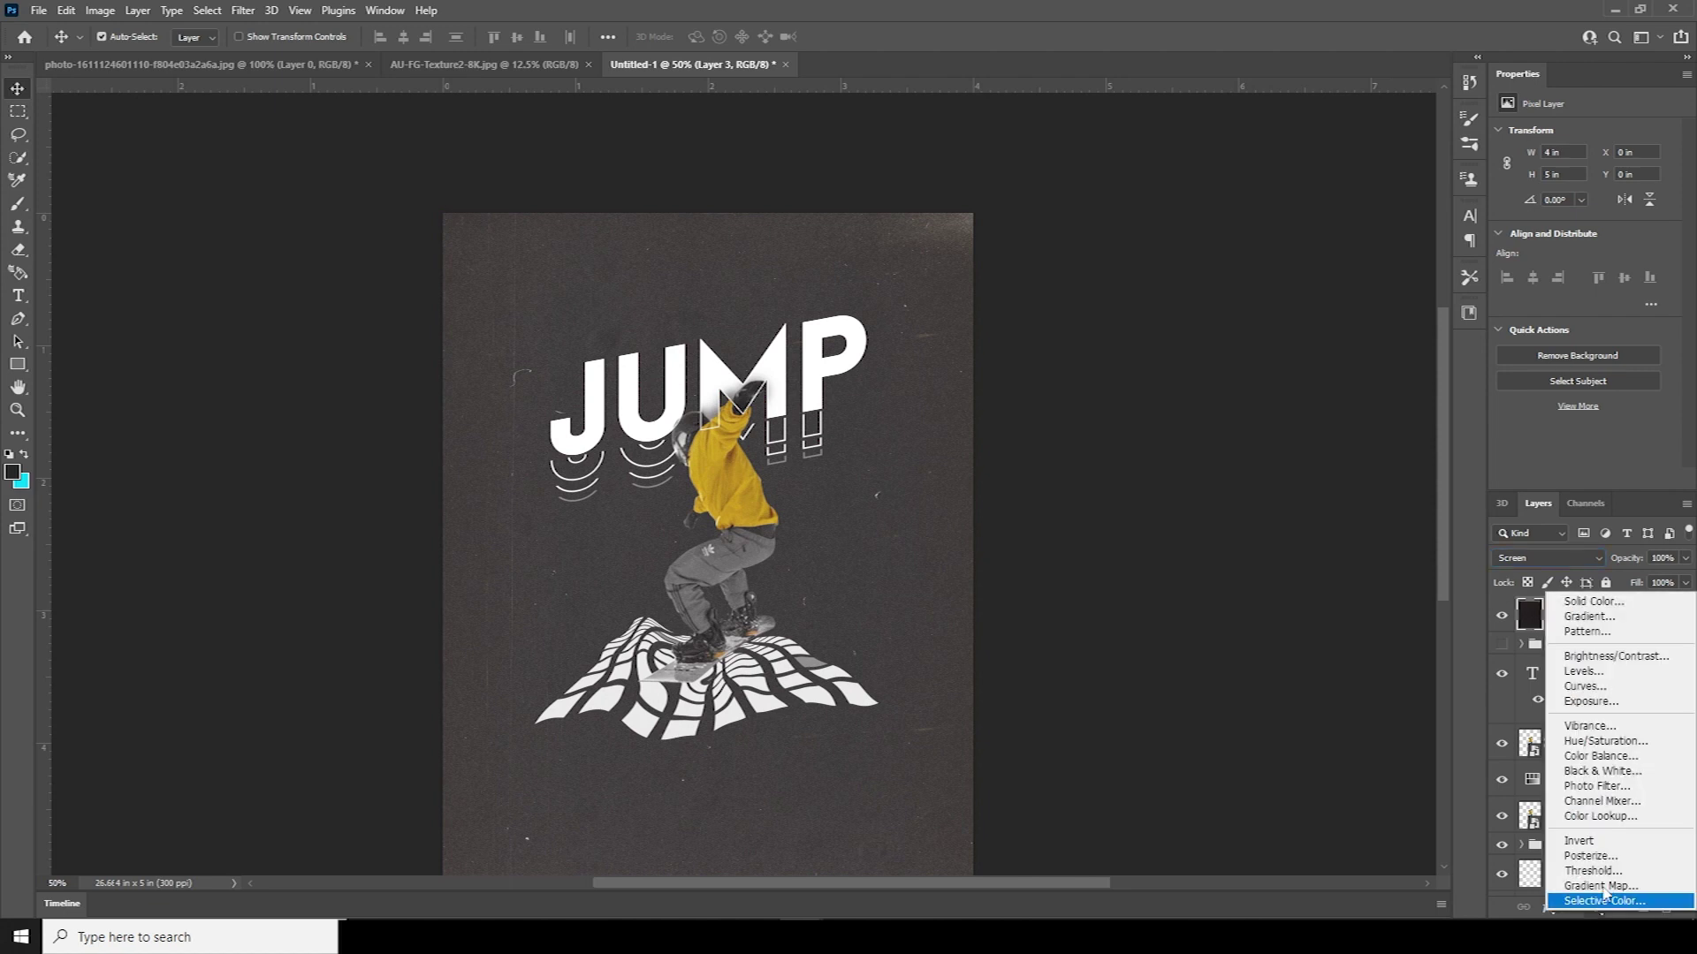
{"action": "left_click", "coordinate": [1586, 688]}
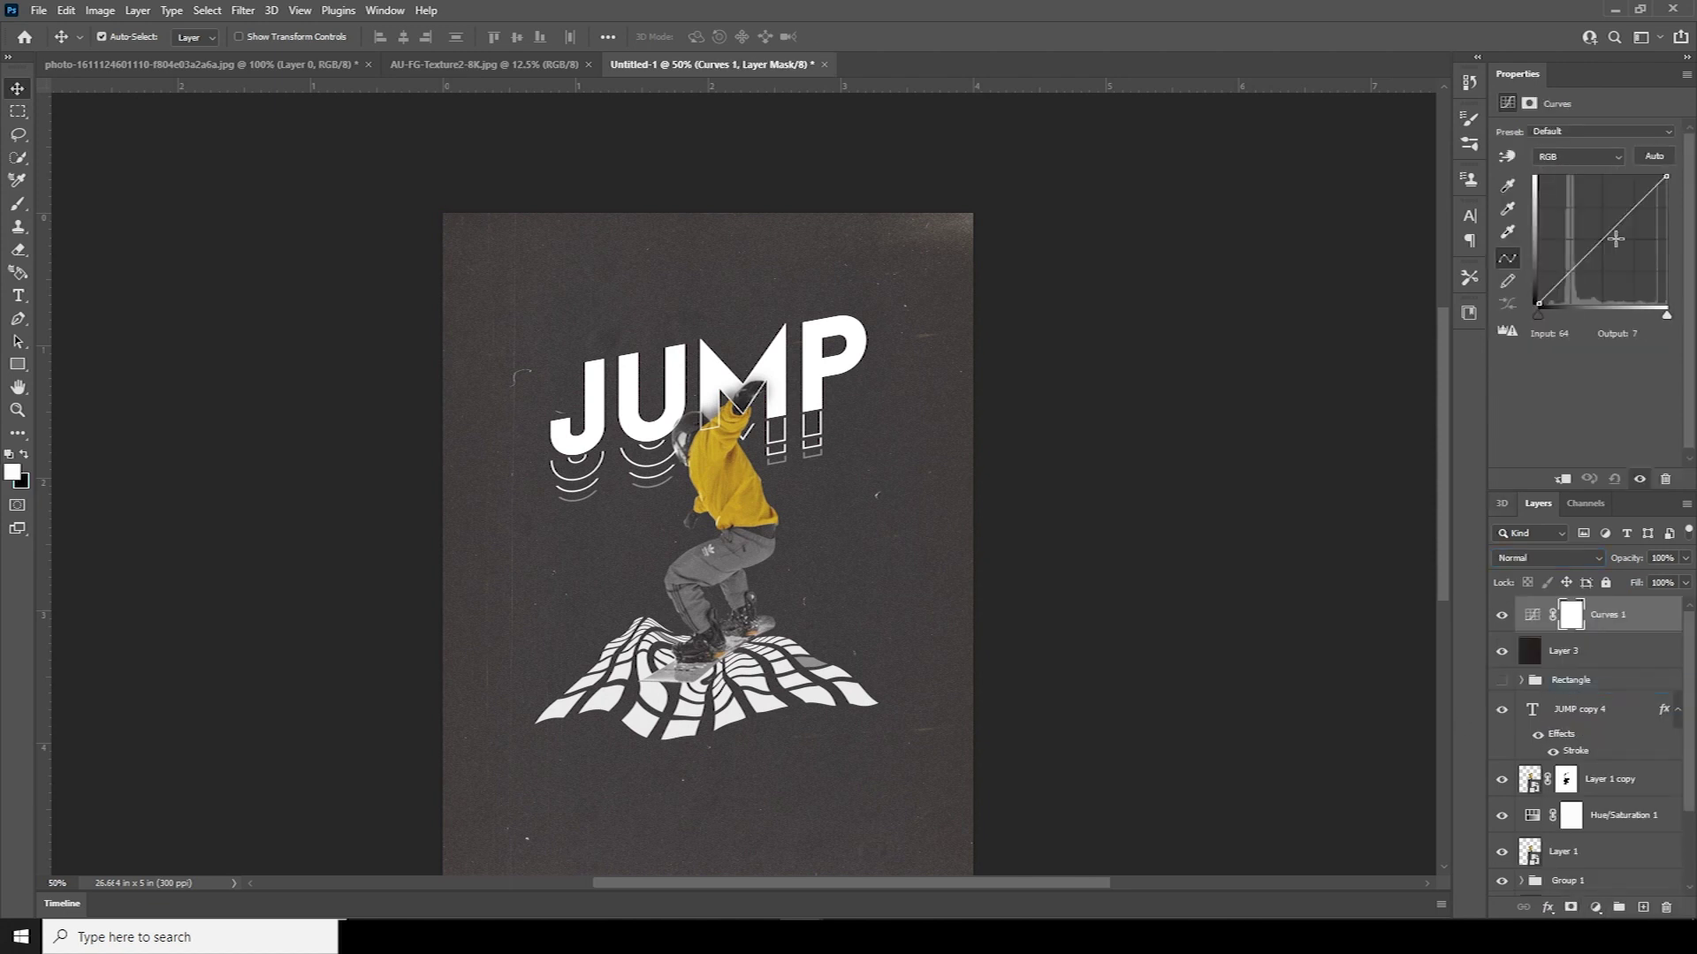
{"action": "left_click_drag", "start_coordinate": [1608, 237], "coordinate": [1611, 248]}
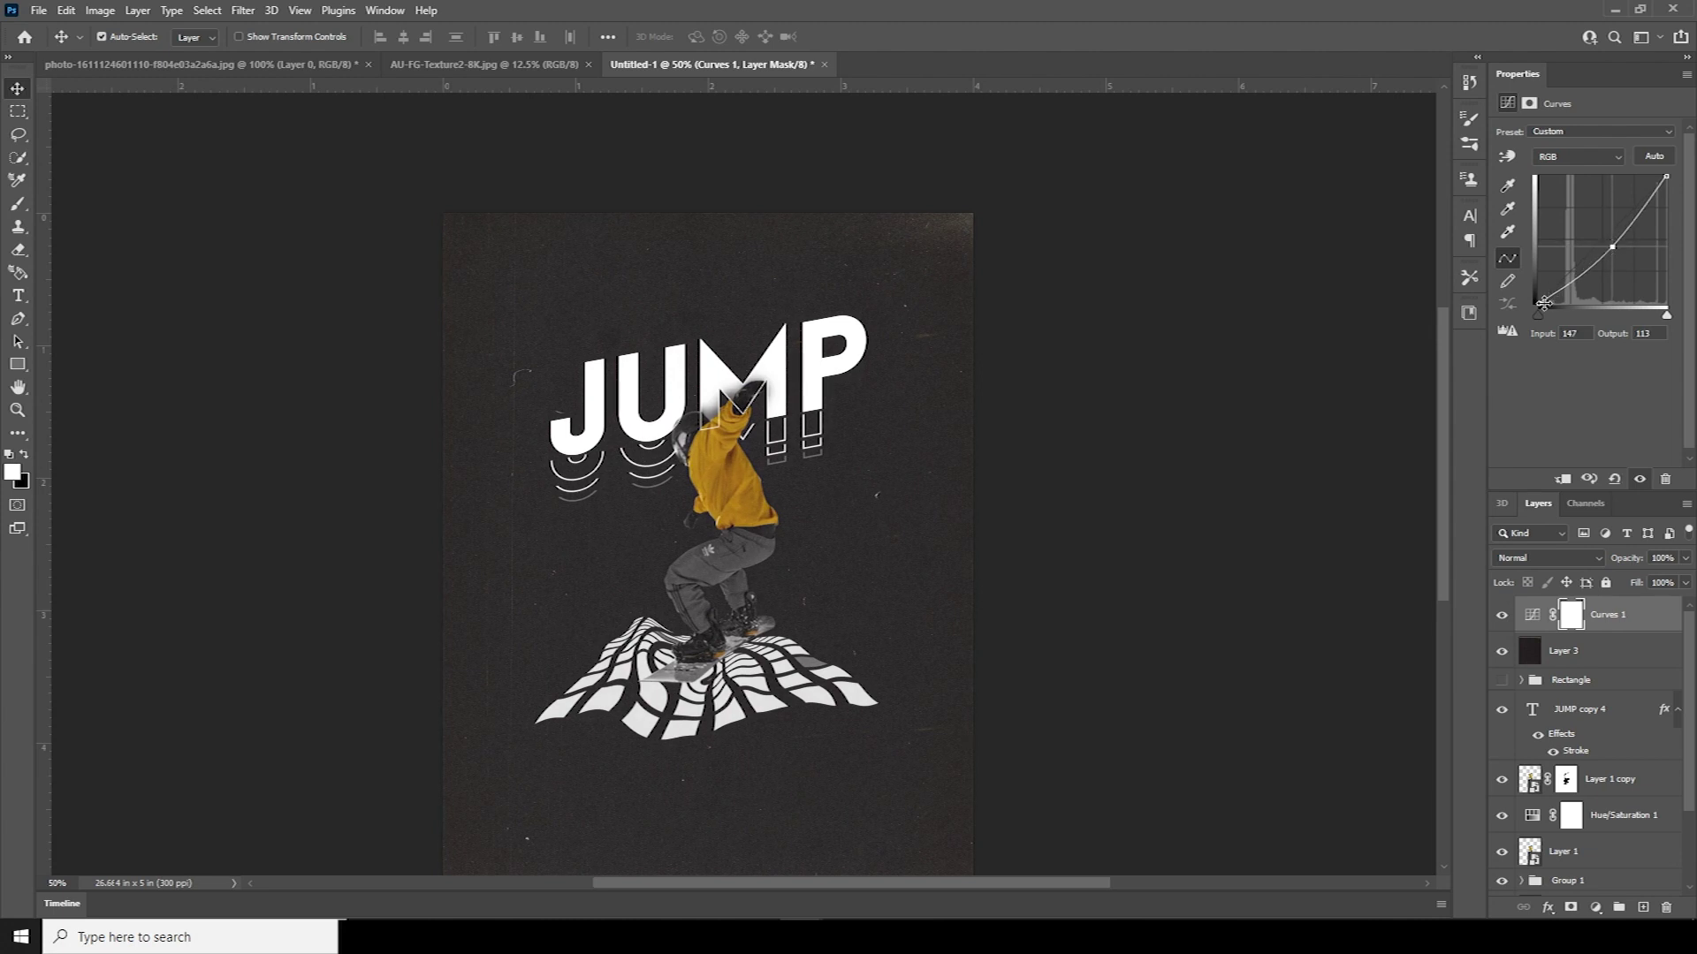
{"action": "left_click_drag", "start_coordinate": [1541, 303], "coordinate": [1539, 300]}
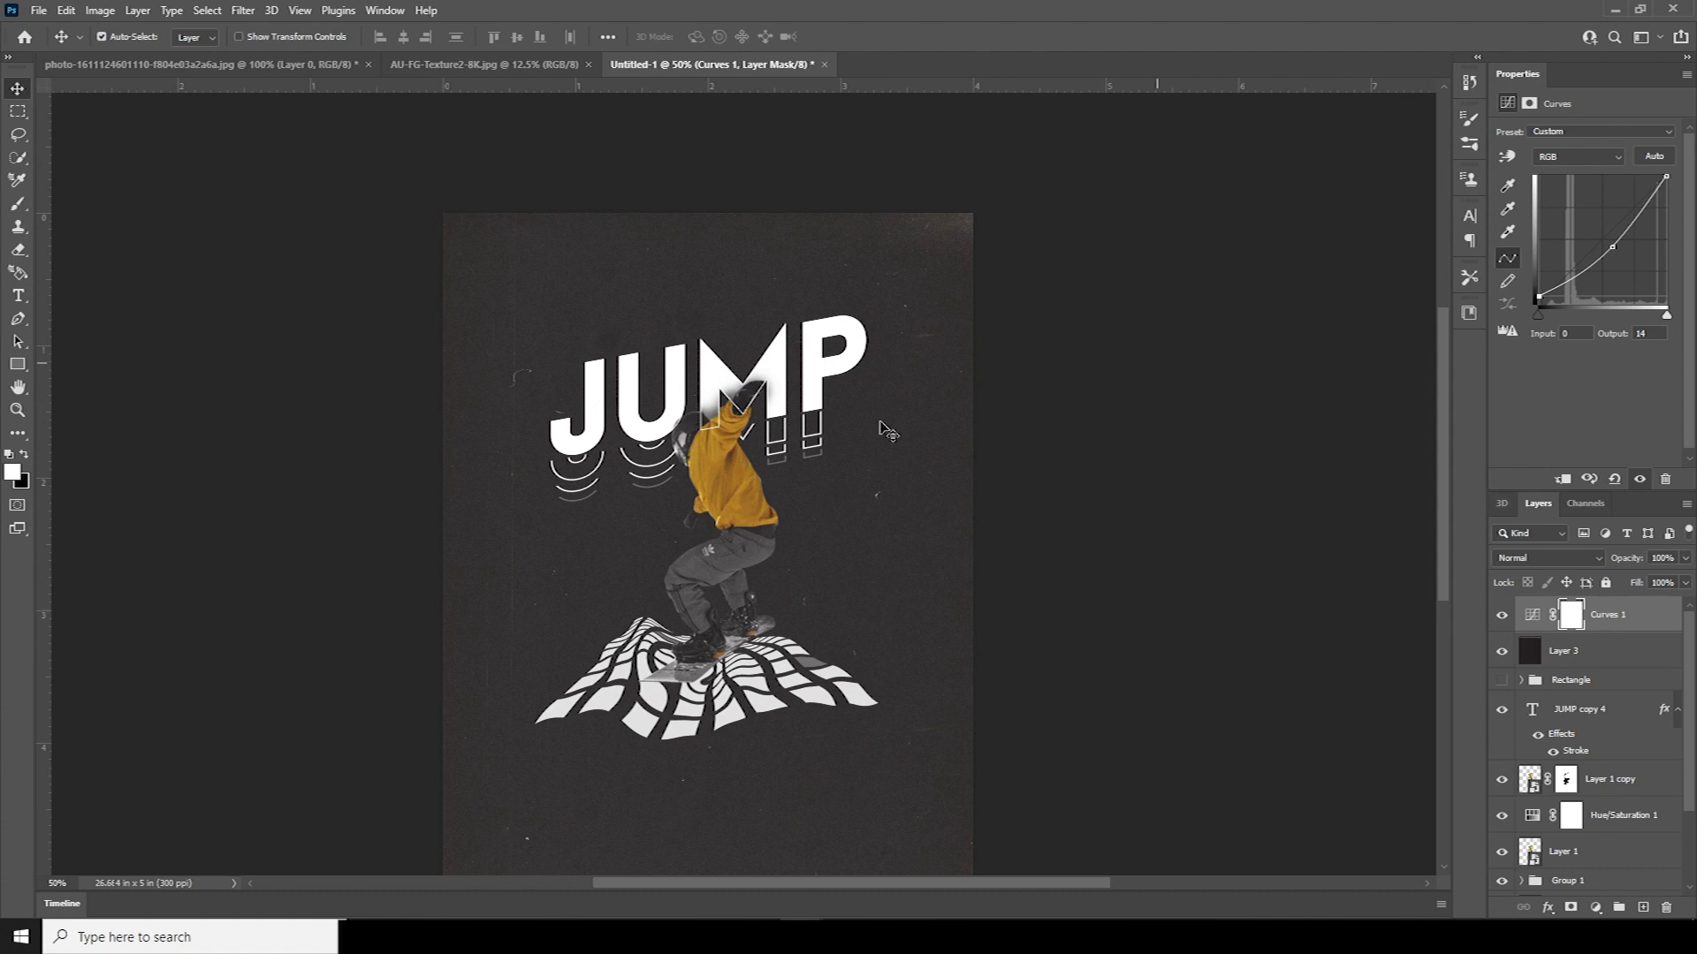
Apply the Camera Raw filter to the grey snowboarder layer with Texture +35, Clarity +67 and Dehaze +24.
{"action": "scroll", "coordinate": [873, 568], "scroll_direction": "down", "scroll_amount": 2}
{"action": "scroll", "coordinate": [873, 568], "scroll_direction": "up", "scroll_amount": 2}
{"action": "scroll", "coordinate": [1688, 703], "scroll_direction": "down", "scroll_amount": 3}
{"action": "left_click", "coordinate": [1555, 747]}
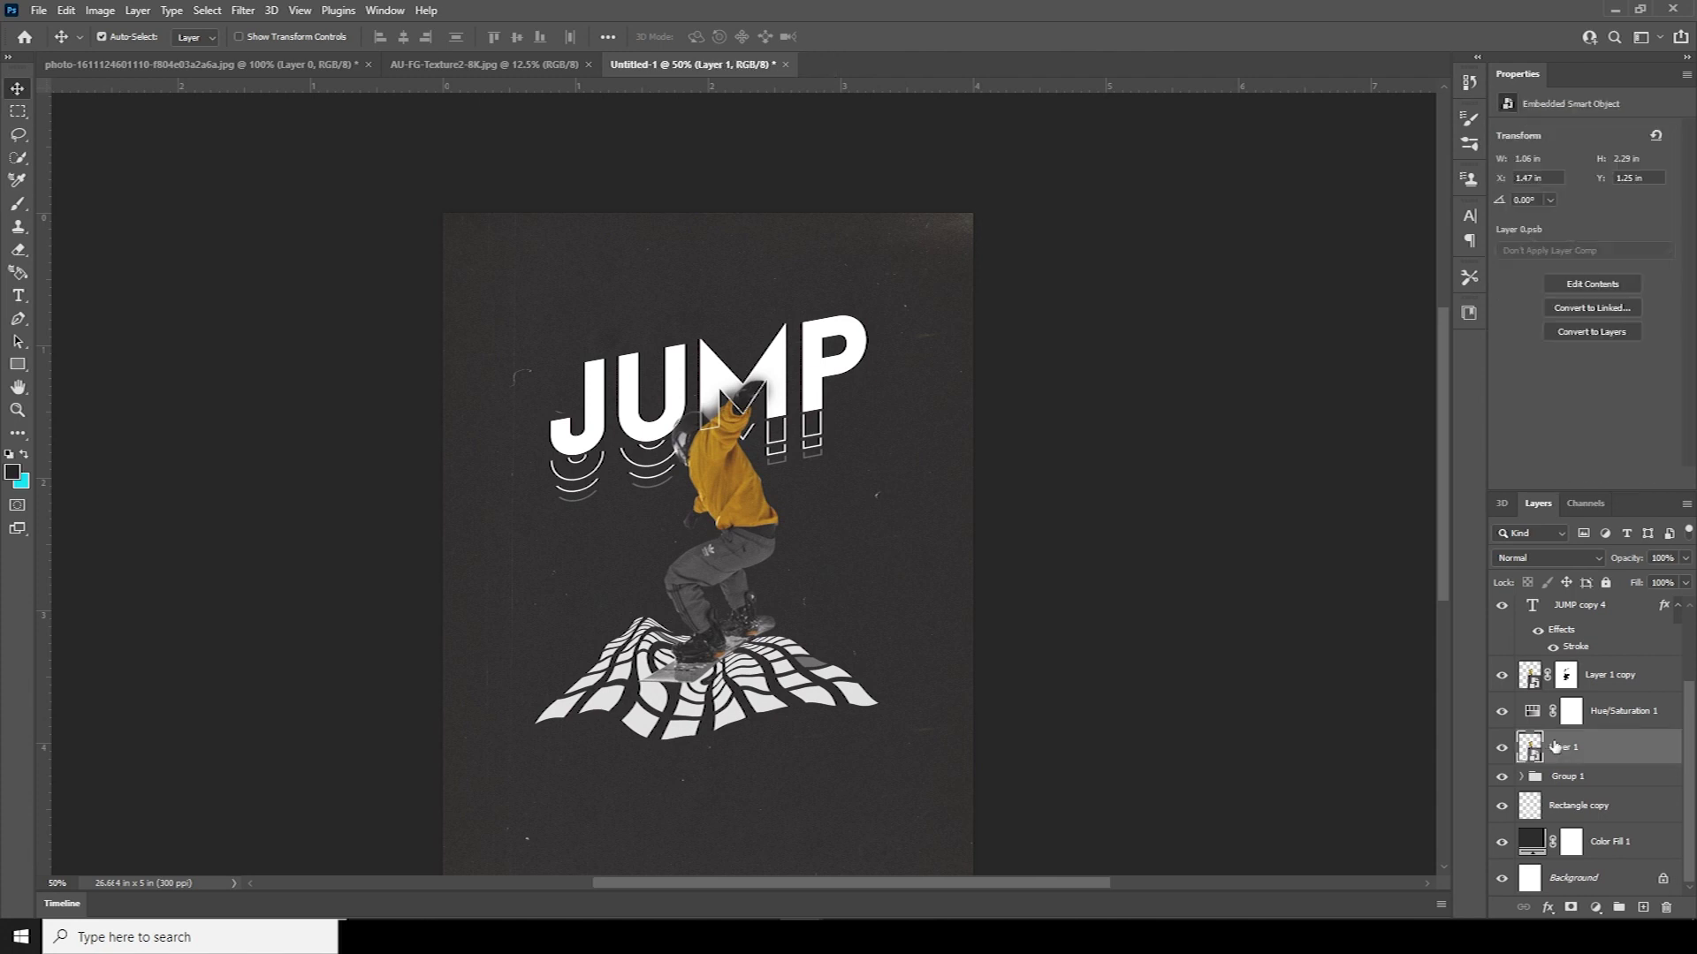
{"action": "left_click", "coordinate": [1502, 747]}
{"action": "left_click", "coordinate": [1501, 747]}
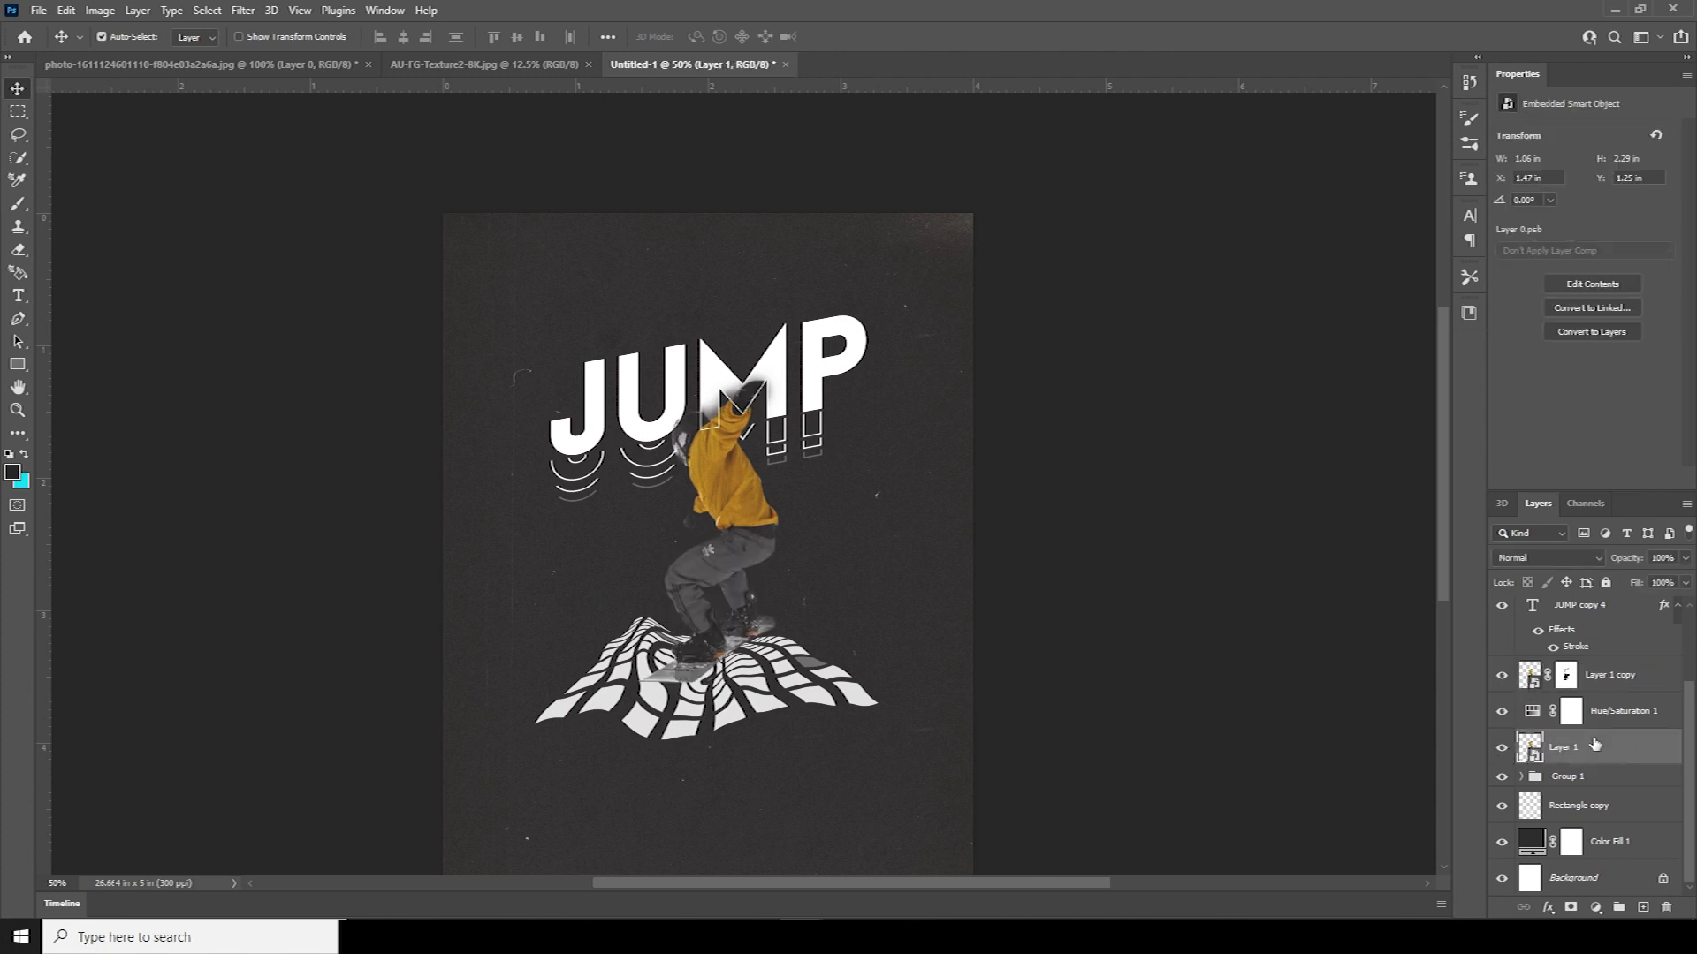
{"action": "left_click", "coordinate": [243, 10]}
{"action": "left_click", "coordinate": [279, 144]}
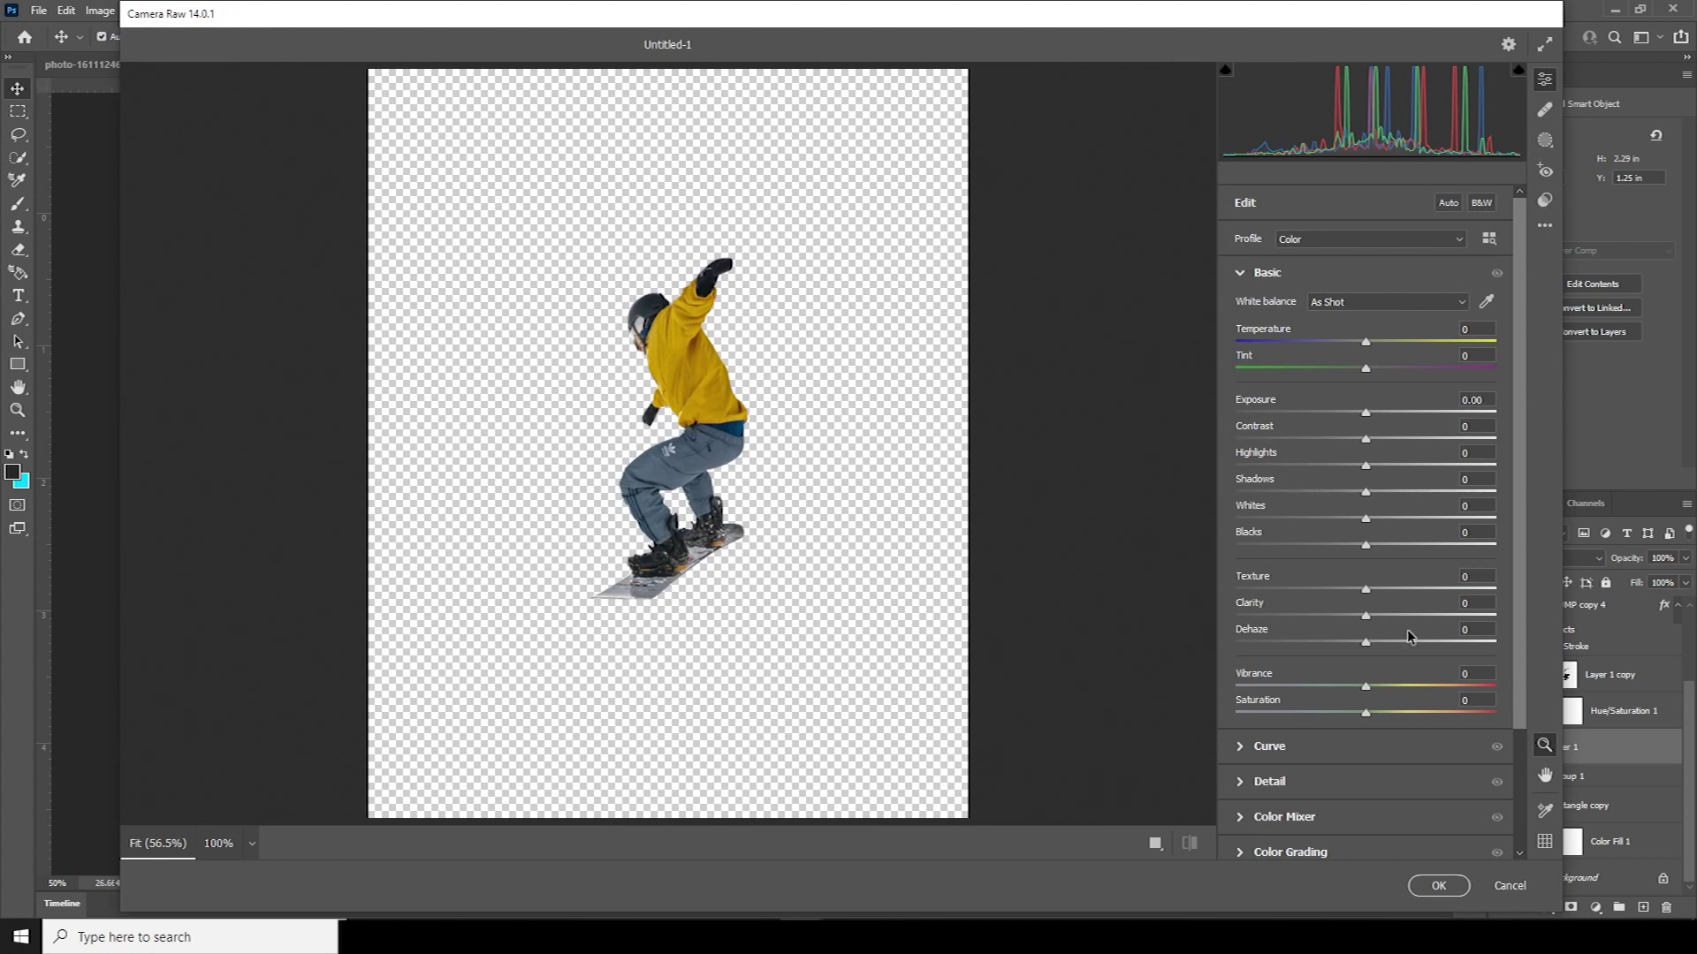
{"action": "left_click", "coordinate": [1454, 616]}
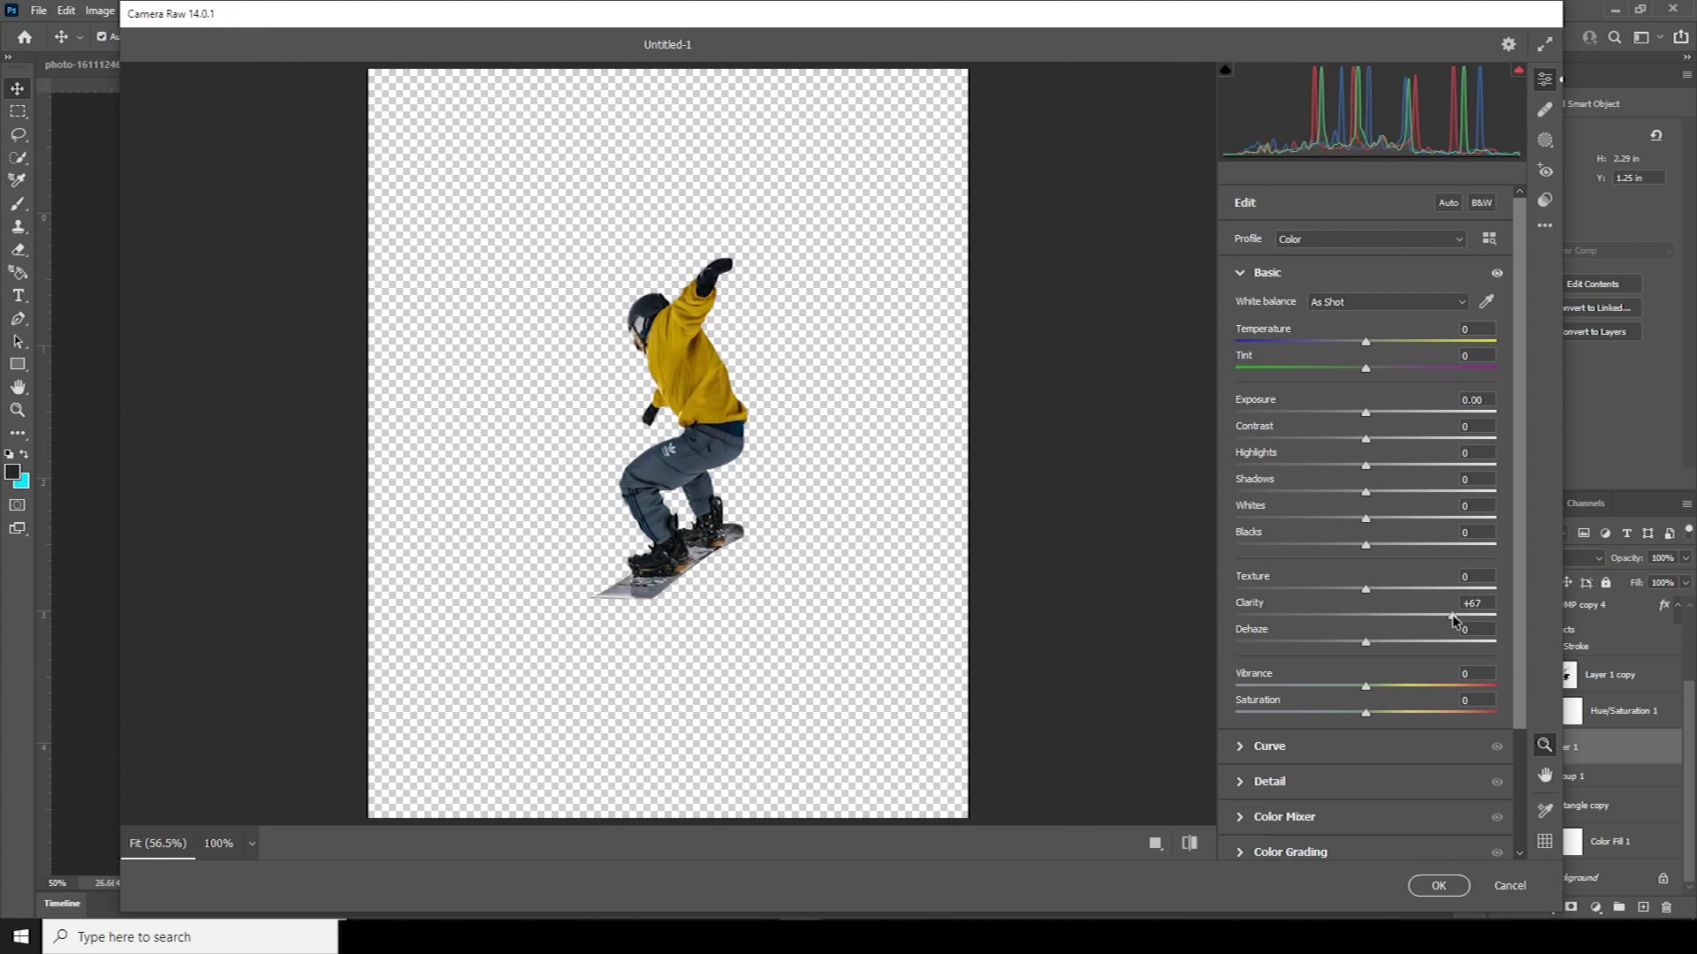
{"action": "left_click_drag", "start_coordinate": [1390, 645], "coordinate": [1397, 643]}
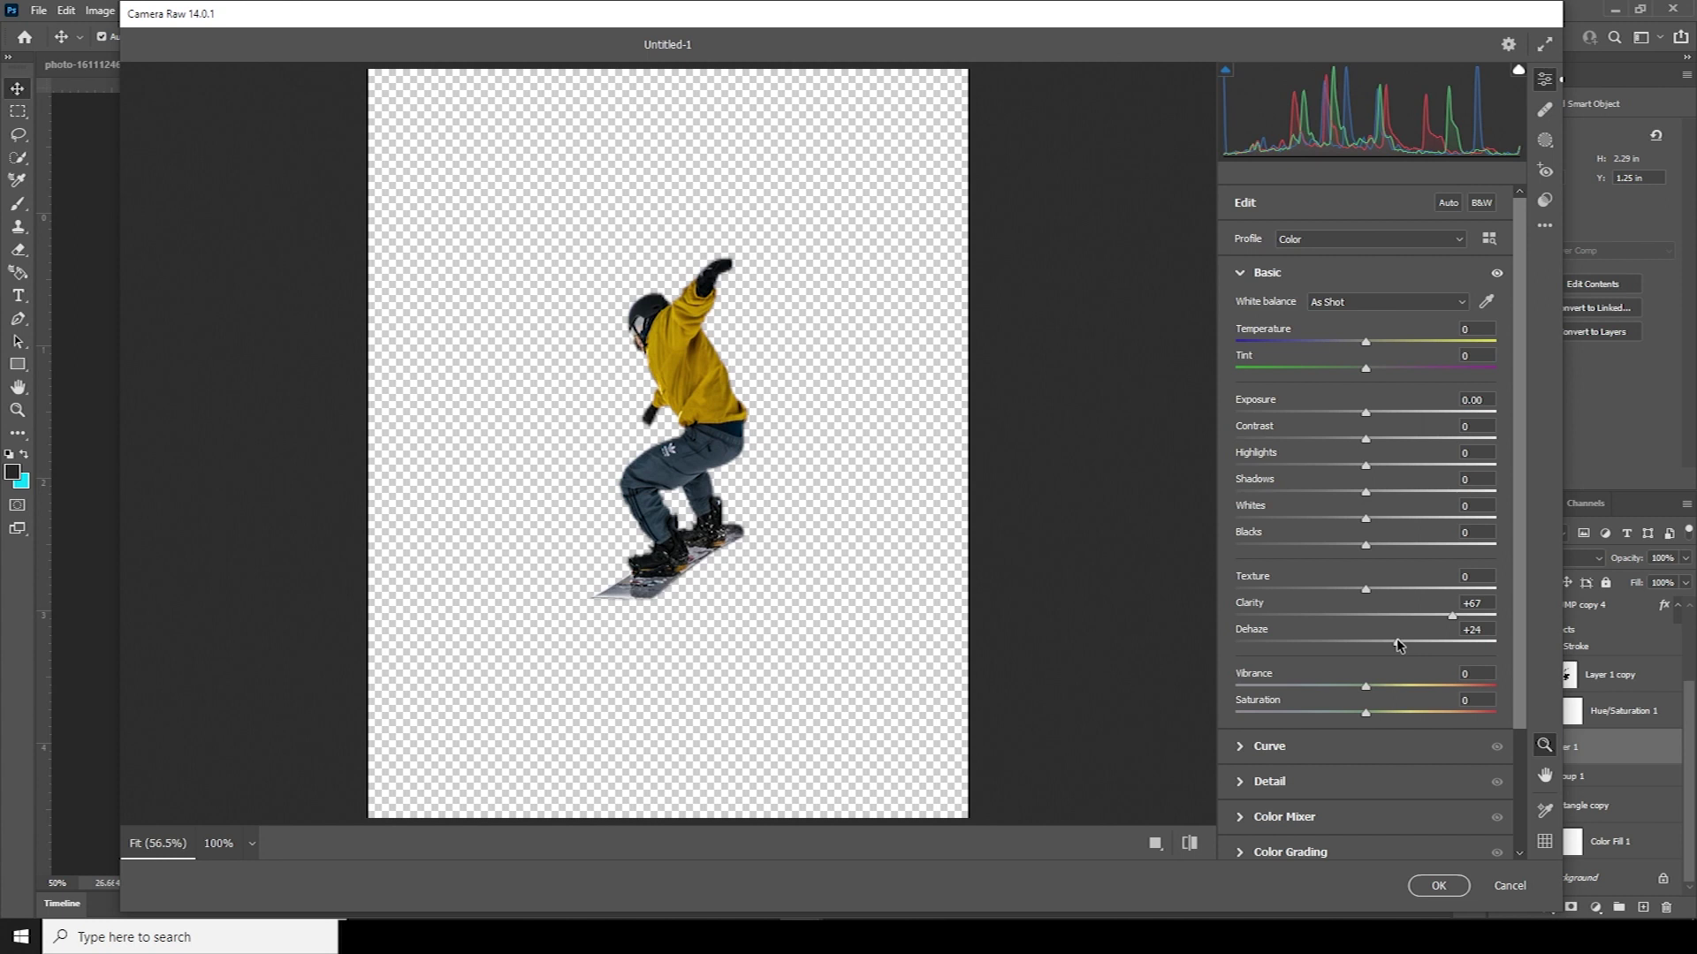
{"action": "left_click", "coordinate": [1405, 590]}
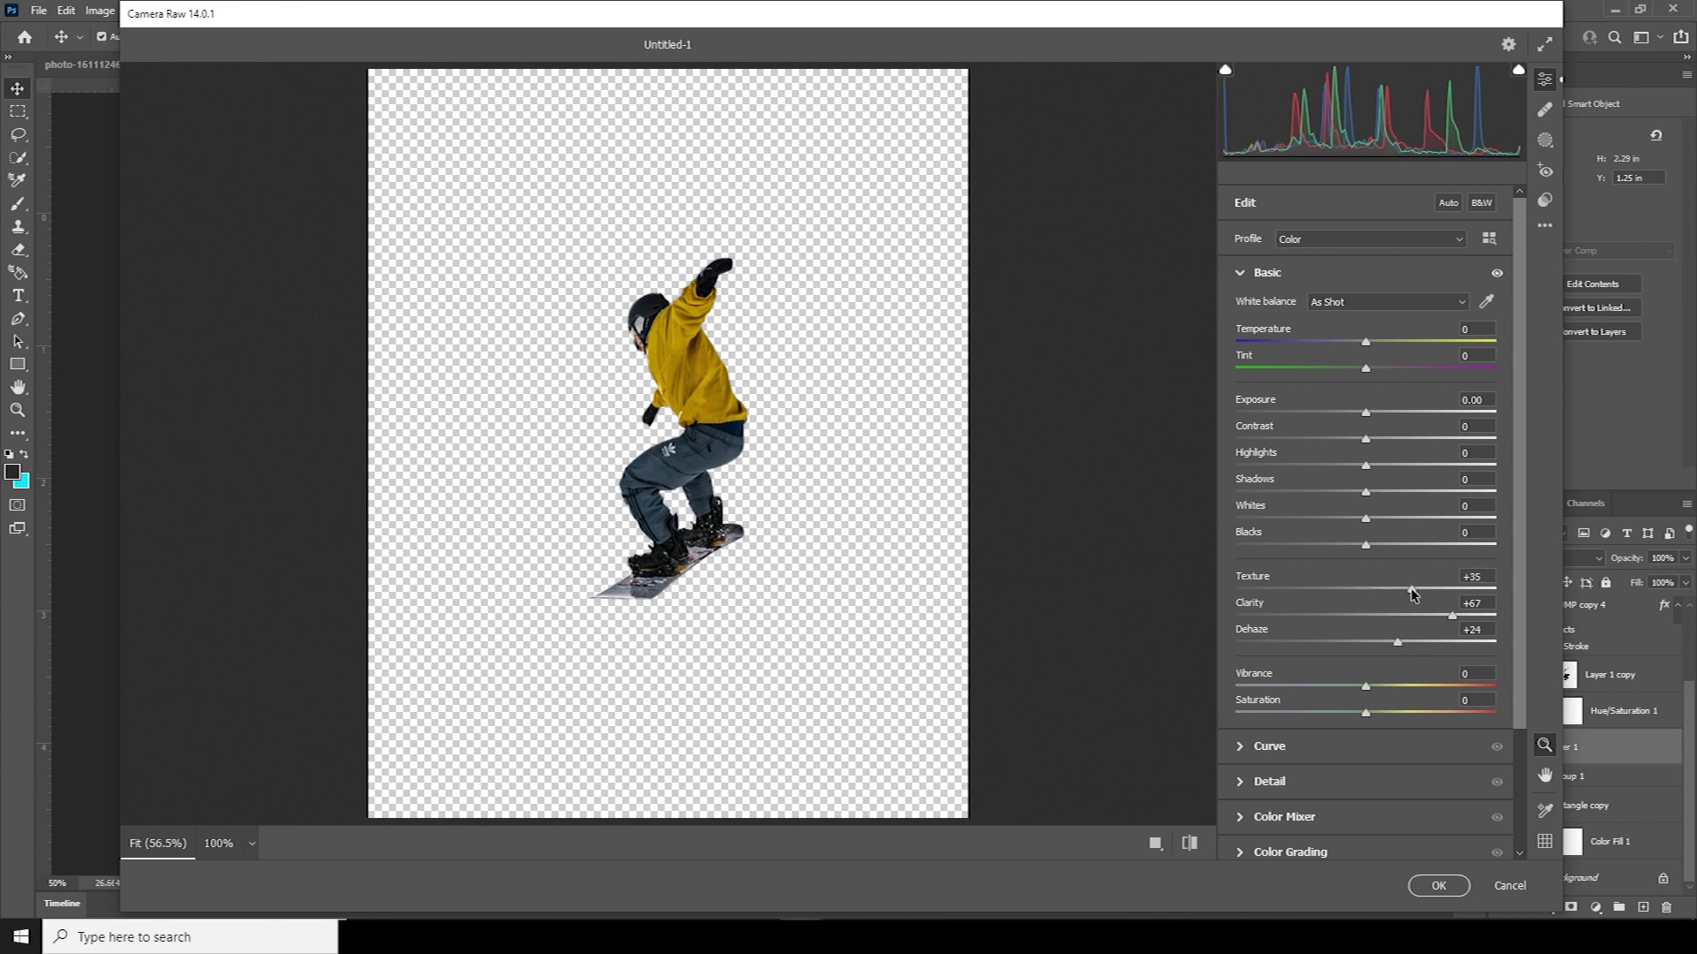
{"action": "left_click", "coordinate": [1438, 885]}
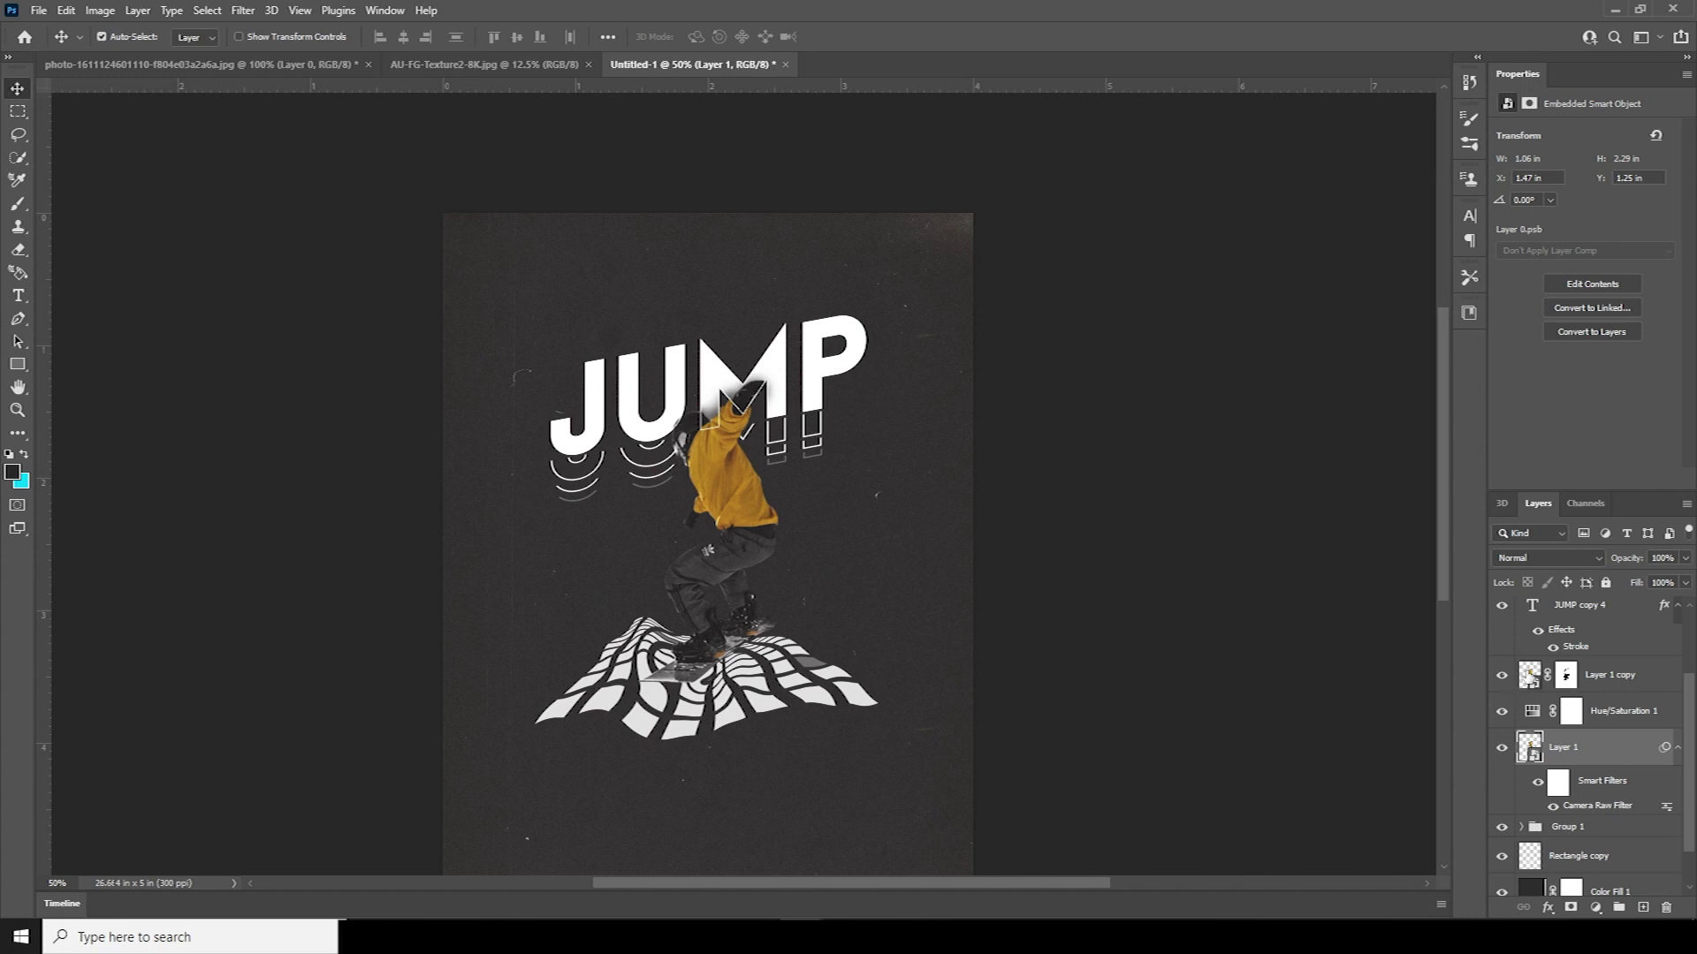
Apply the Camera Raw filter to the coloured snowboarder copy, reusing the previous Texture +35, Clarity +67 and Dehaze +24 settings.
{"action": "left_click", "coordinate": [1608, 674]}
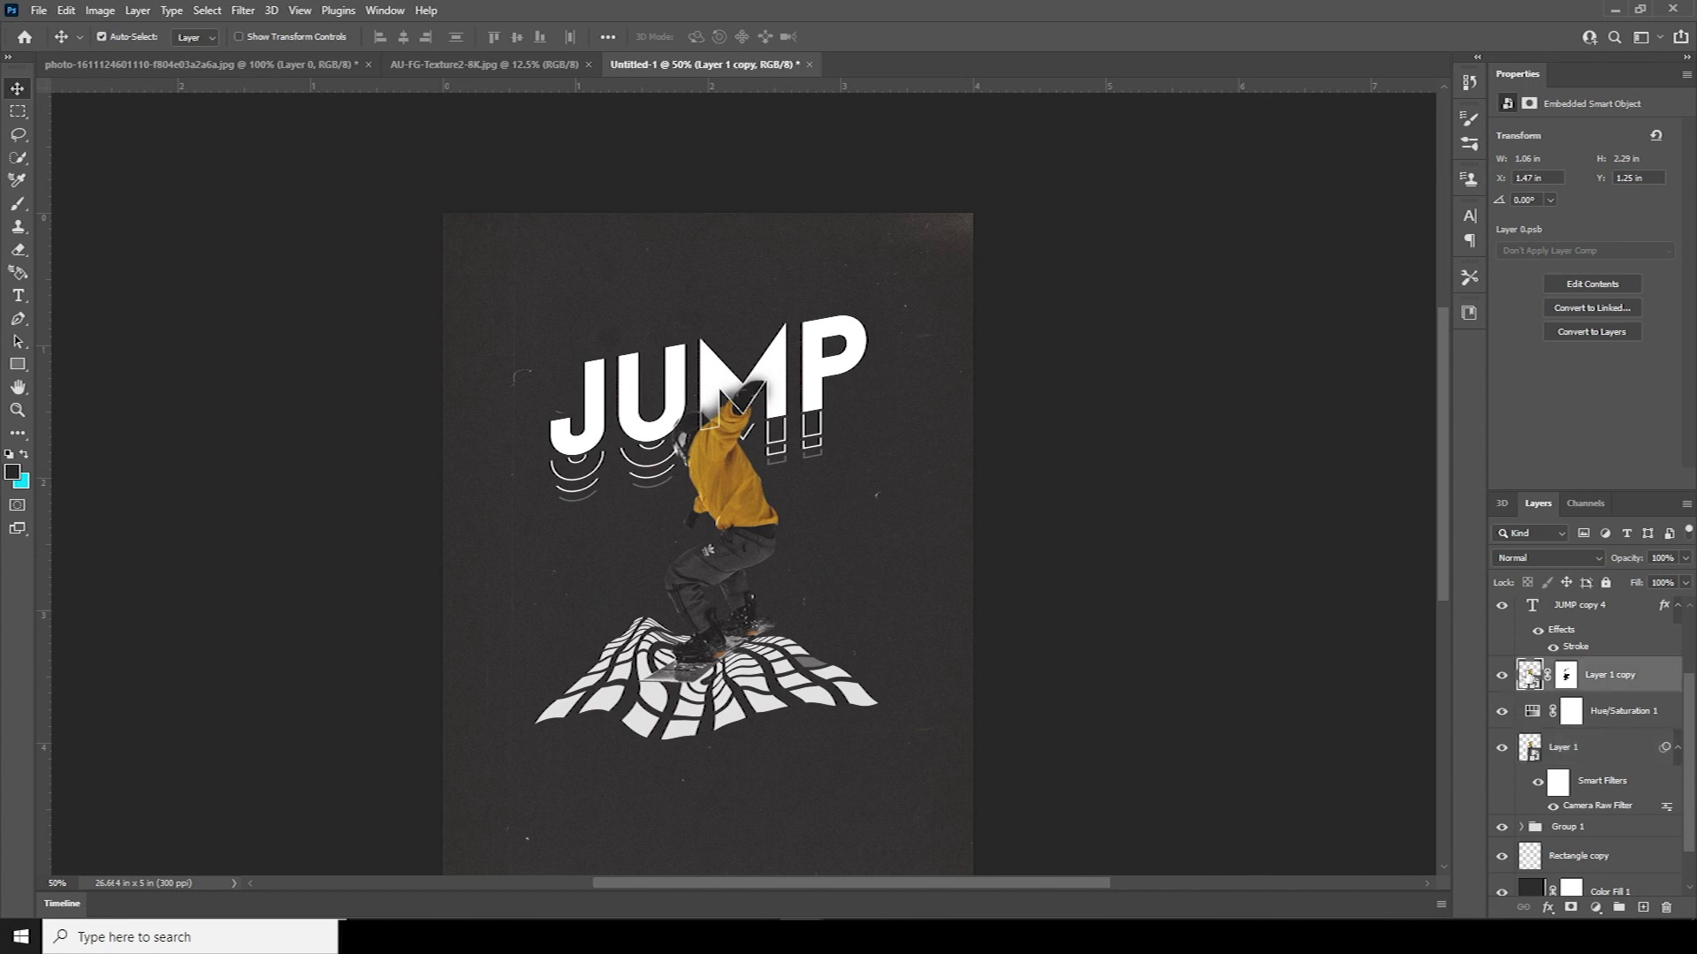
{"action": "left_click", "coordinate": [242, 11]}
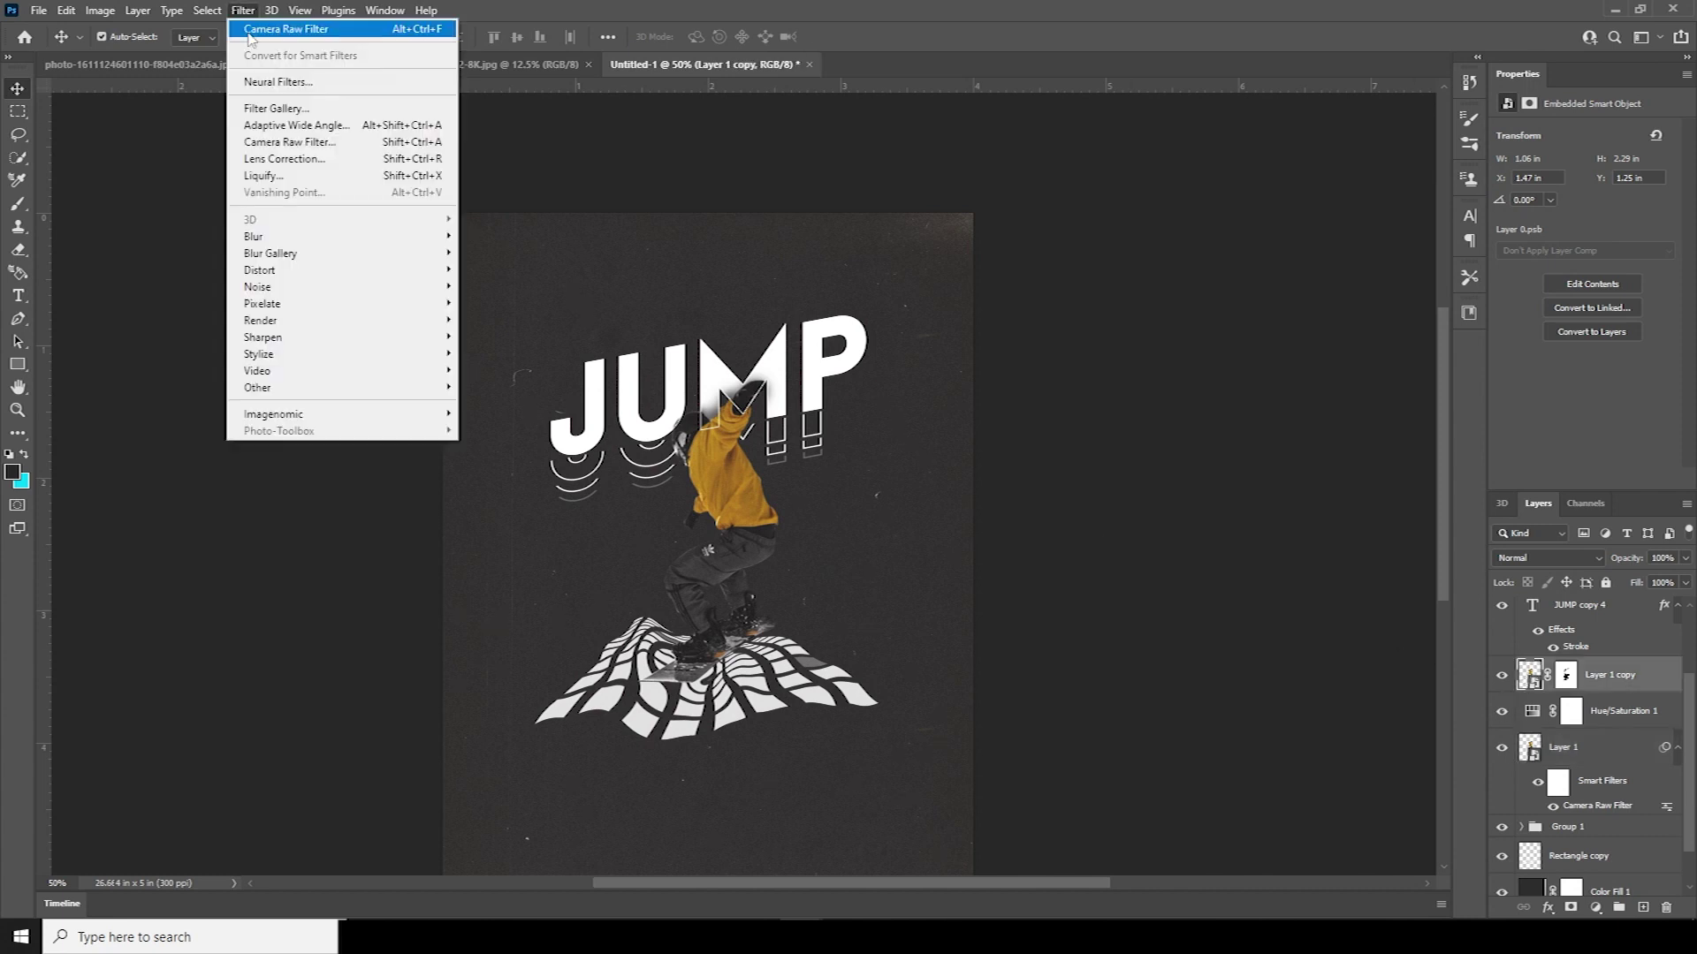
{"action": "left_click", "coordinate": [247, 33]}
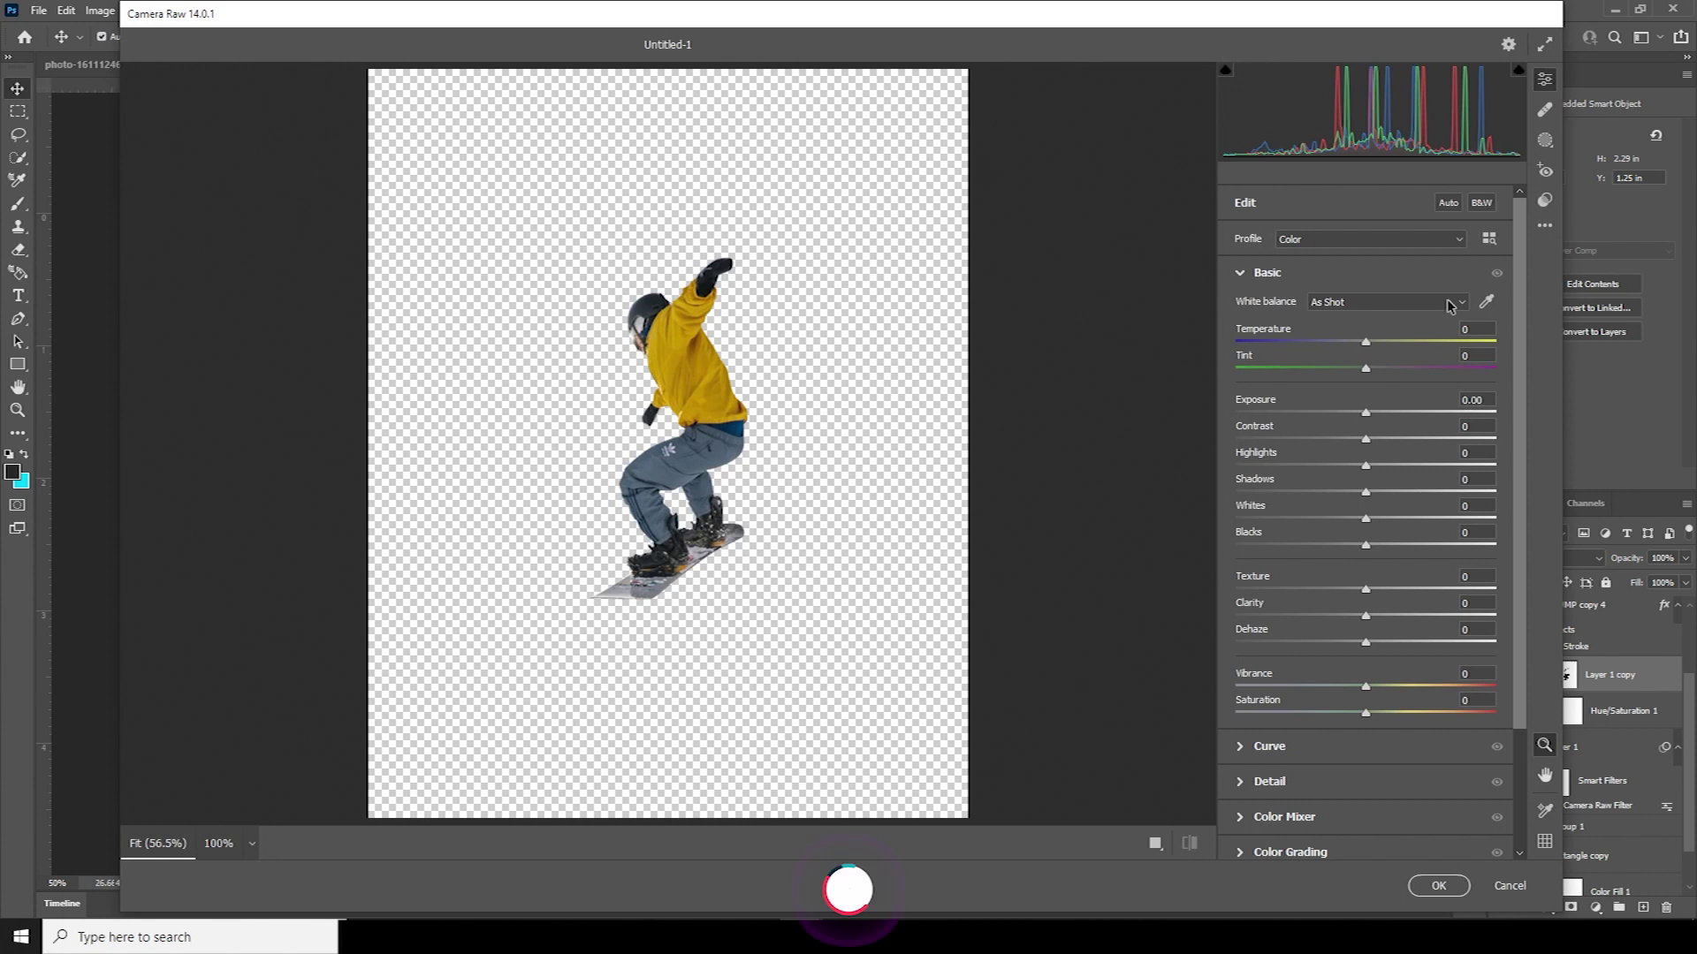
{"action": "left_click", "coordinate": [1544, 225]}
{"action": "left_click", "coordinate": [1493, 297]}
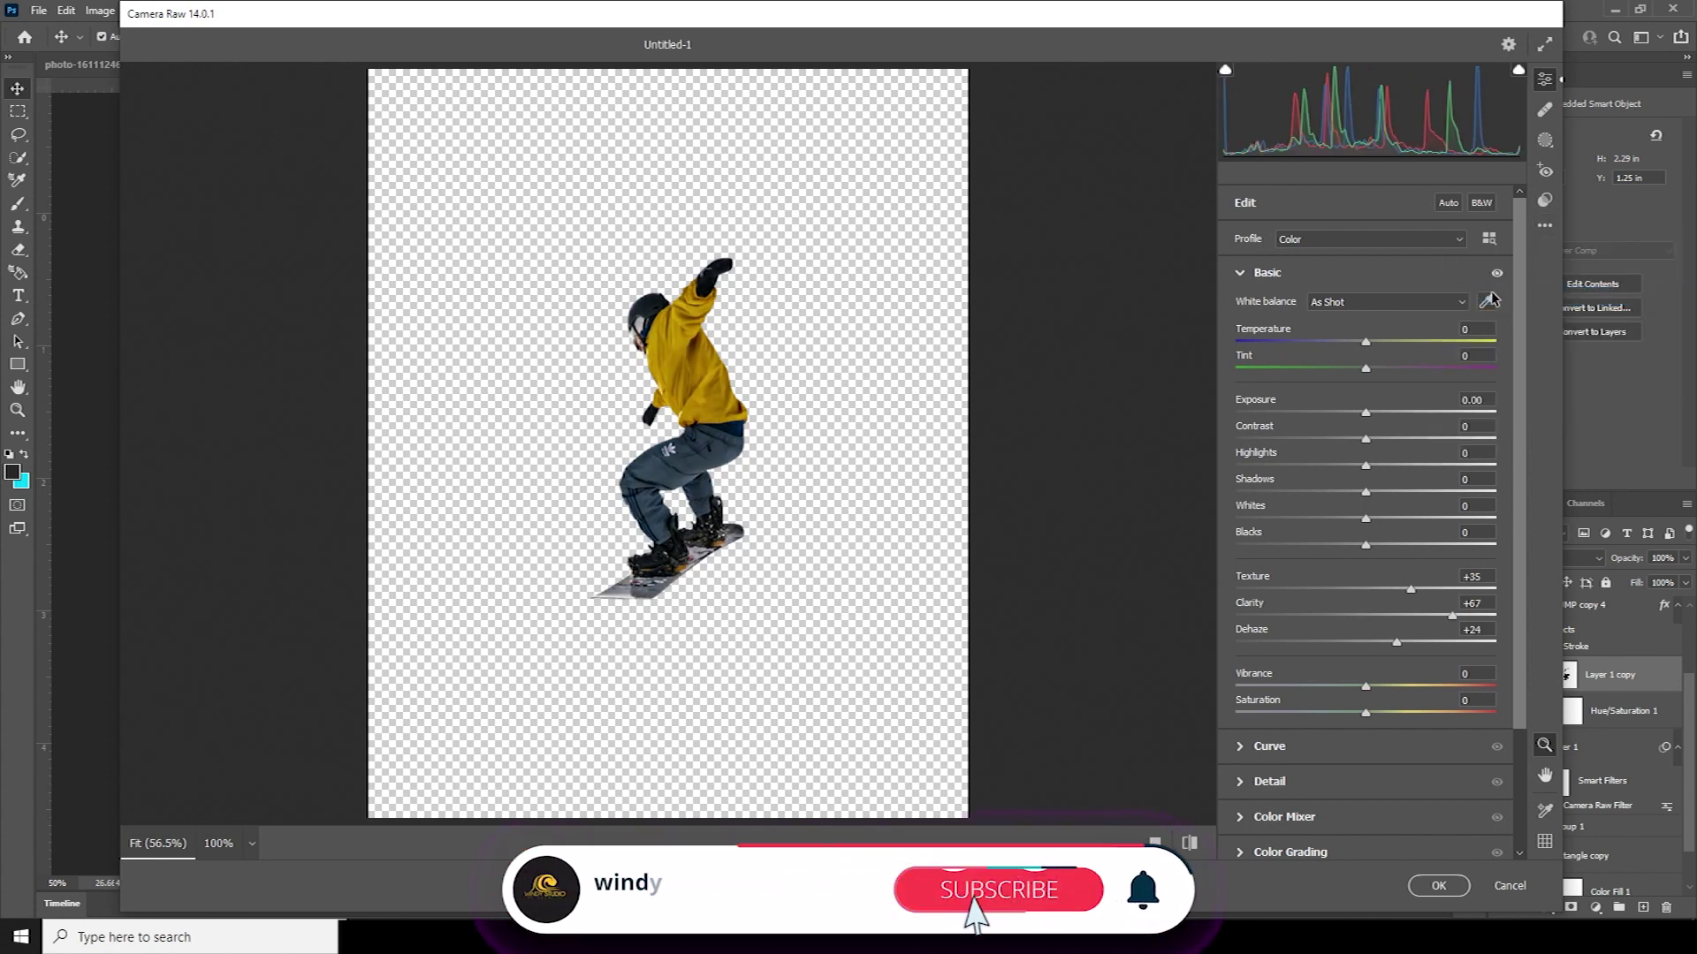
{"action": "left_click", "coordinate": [1437, 886]}
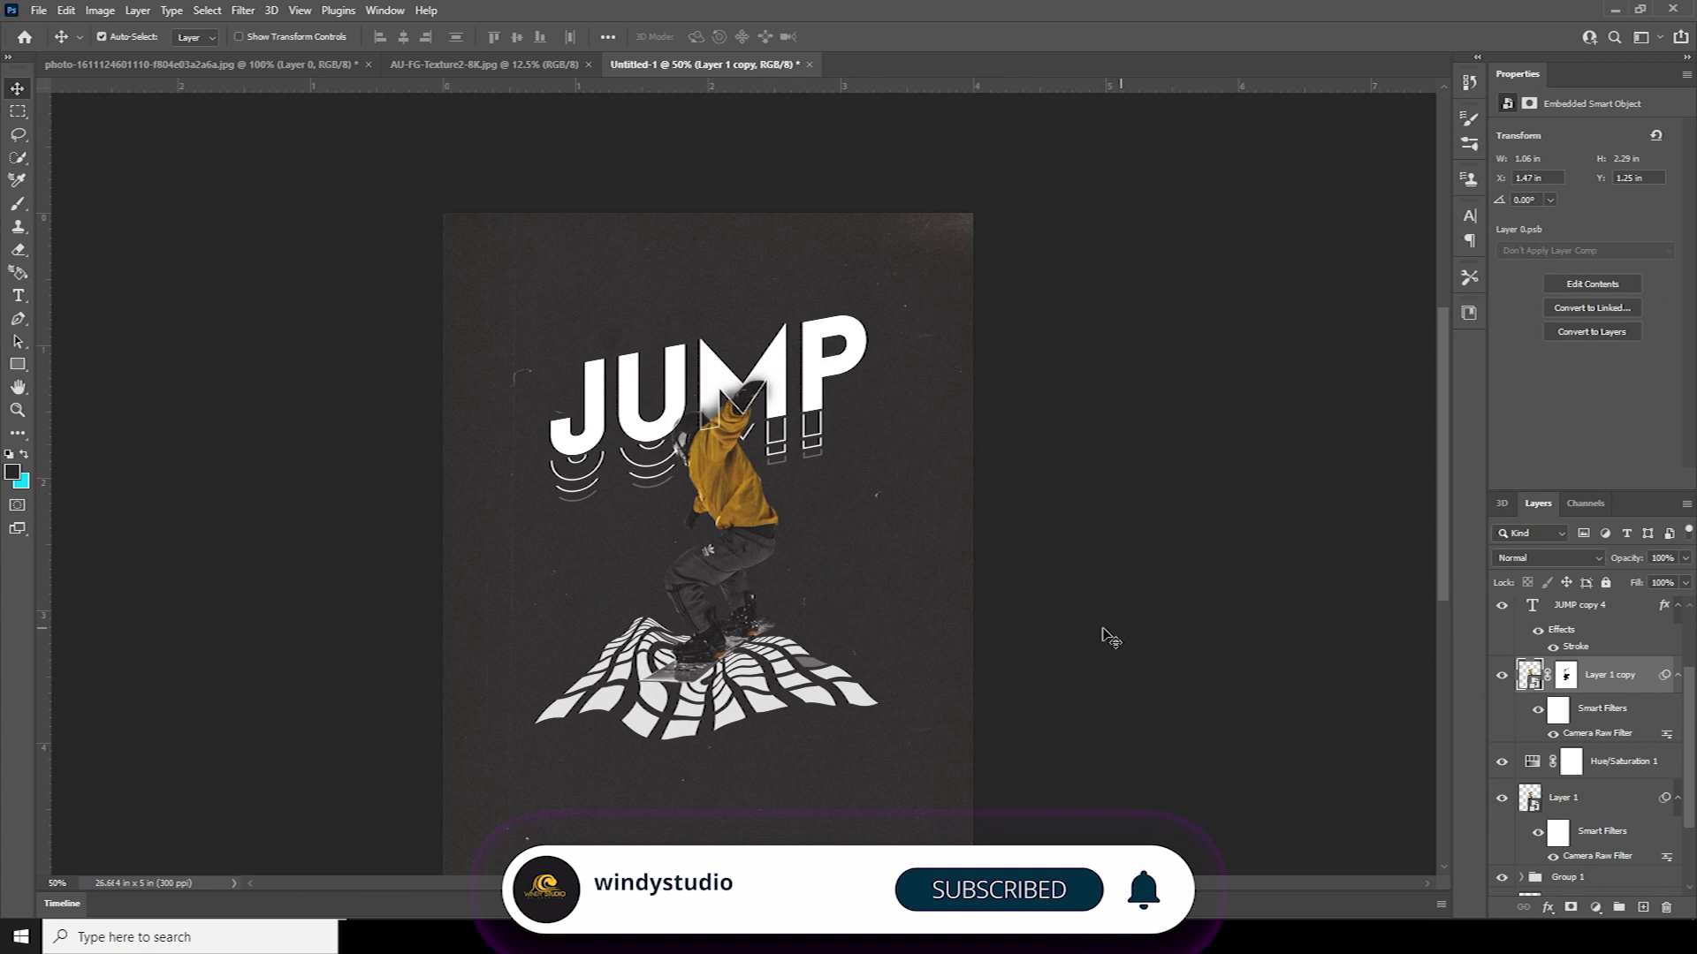
{"action": "key", "text": "ctrl+minus"}
{"action": "key", "text": "ctrl+minus"}
{"action": "key", "text": "ctrl+plus"}
{"action": "key", "text": "ctrl+plus"}
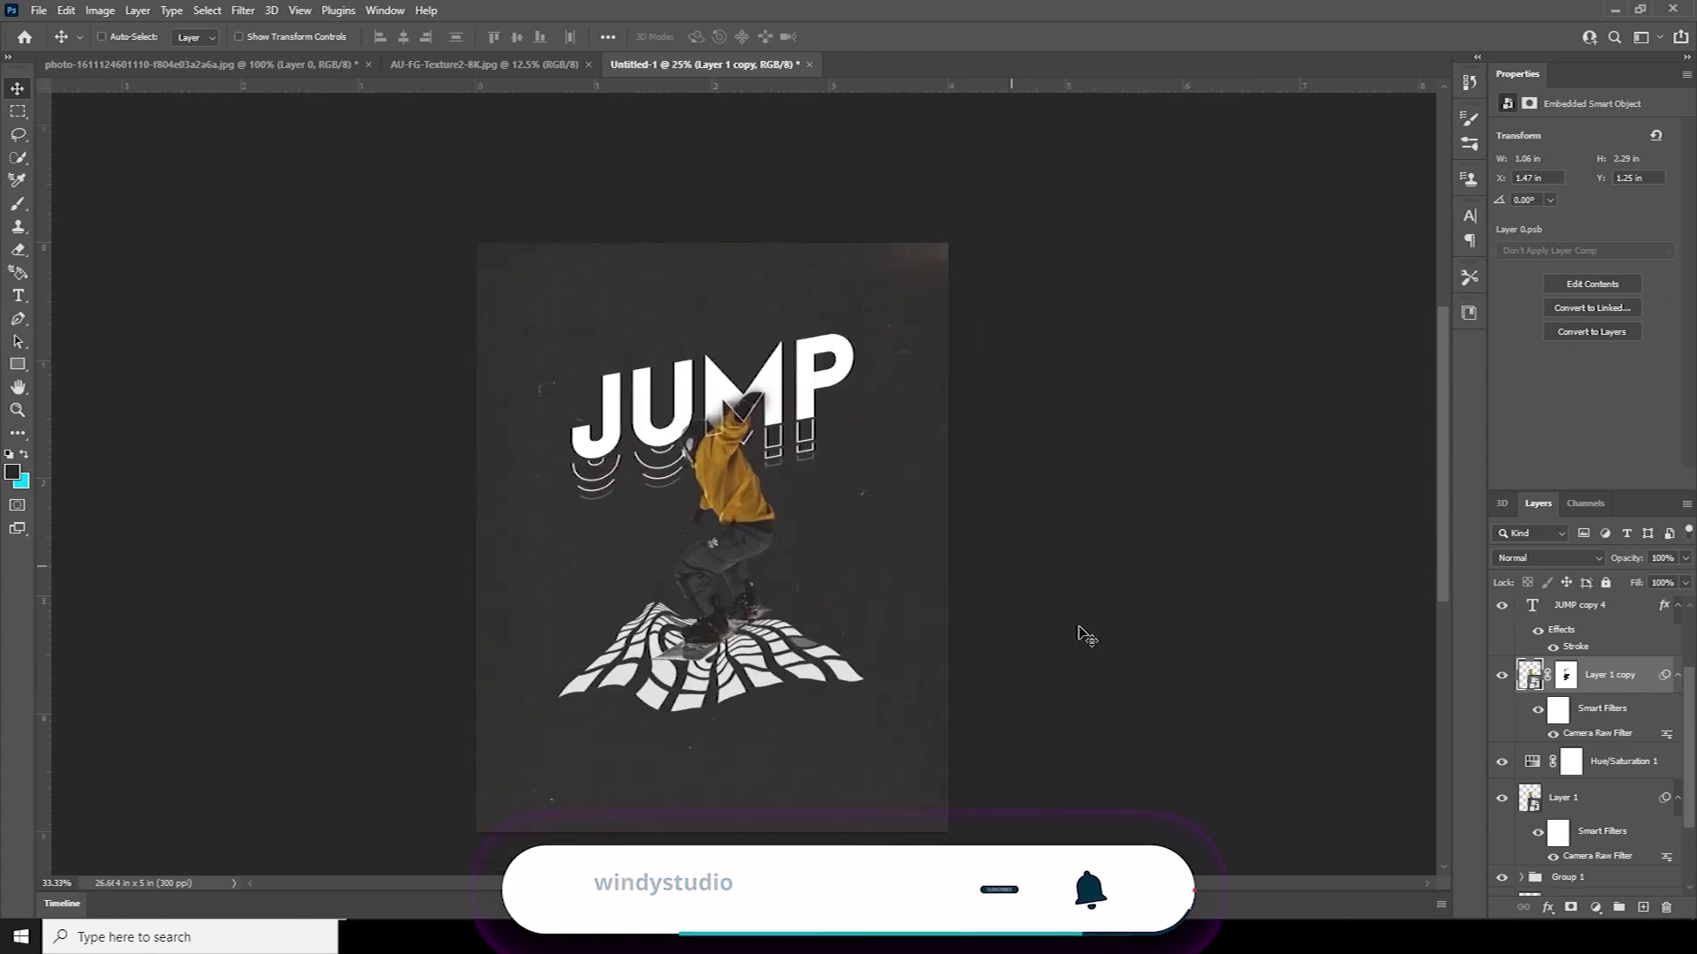
Reshape the Curves 1 adjustment with darker shadows and raised midtones, adding a point at input 122, output 135.
{"action": "left_click_drag", "start_coordinate": [1694, 698], "coordinate": [1685, 606]}
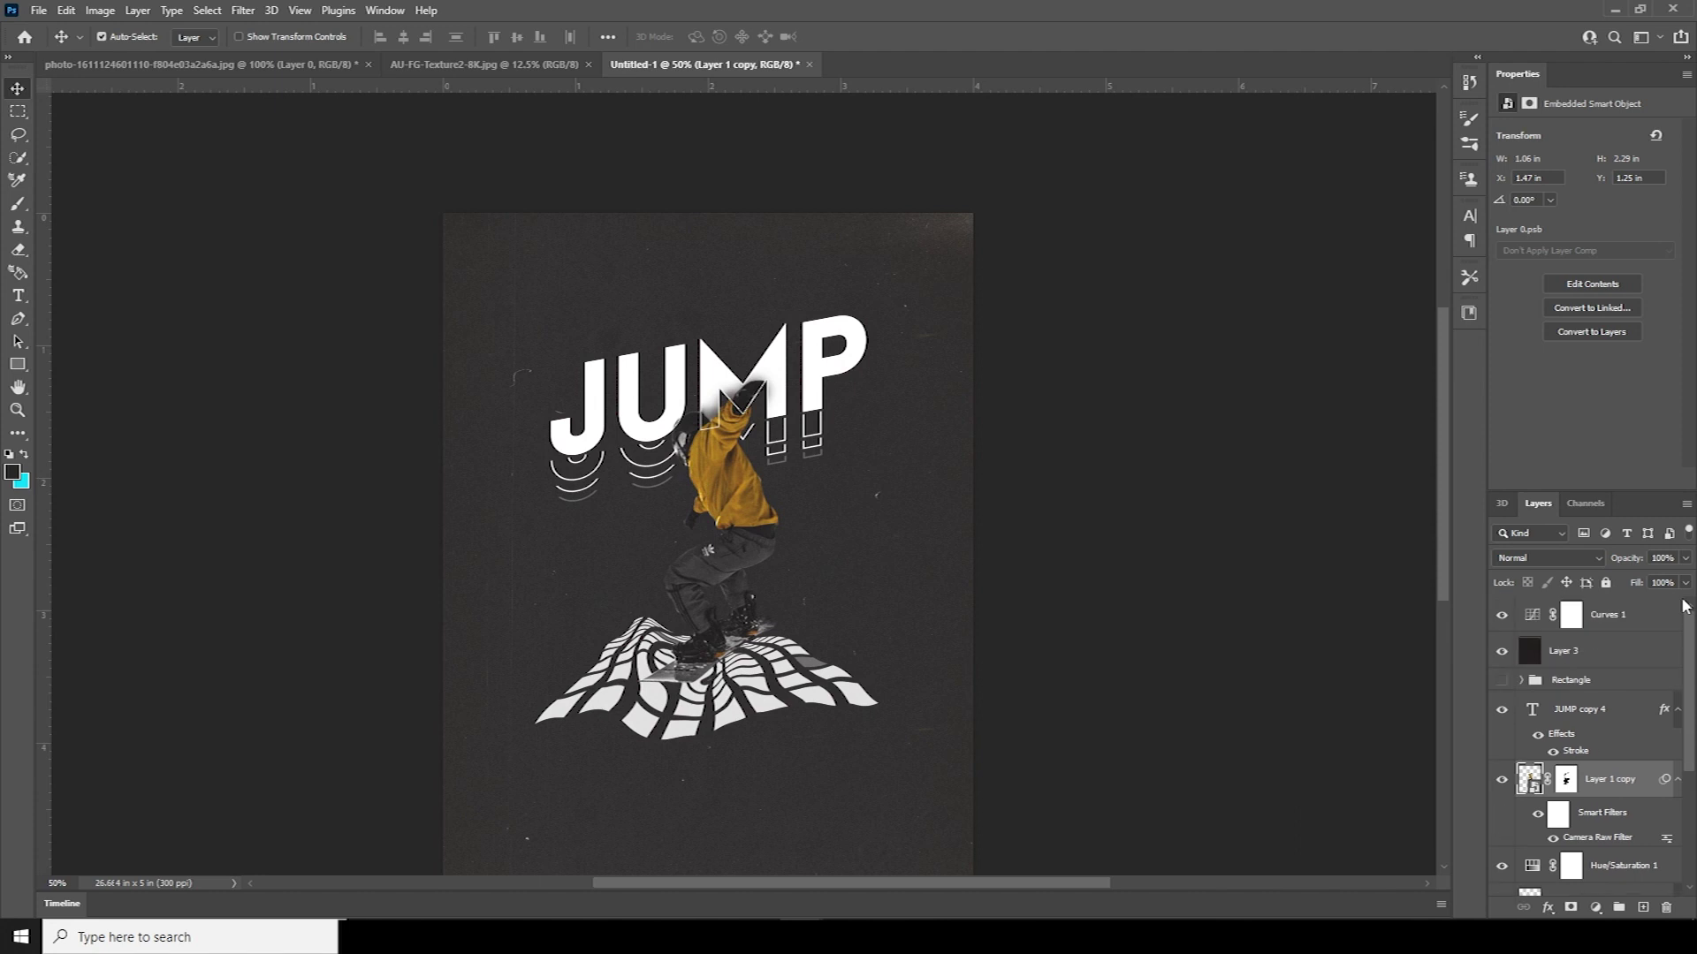
{"action": "left_click", "coordinate": [1538, 622]}
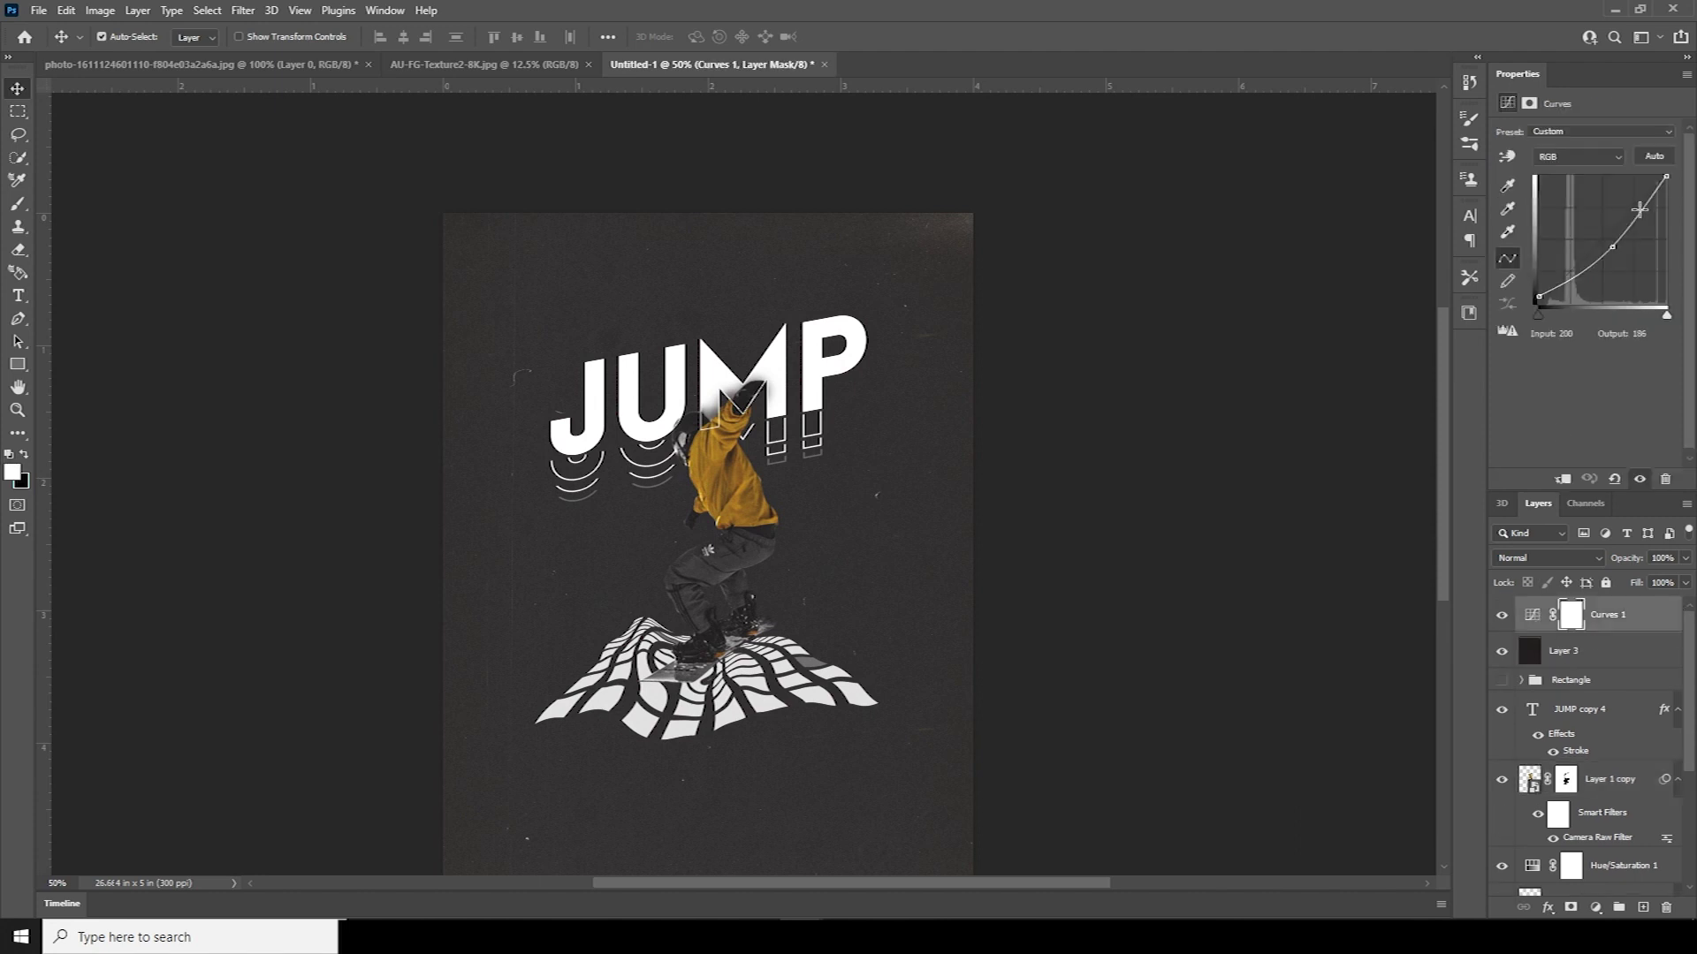
{"action": "left_click_drag", "start_coordinate": [1612, 247], "coordinate": [1572, 276]}
{"action": "left_click", "coordinate": [1602, 237]}
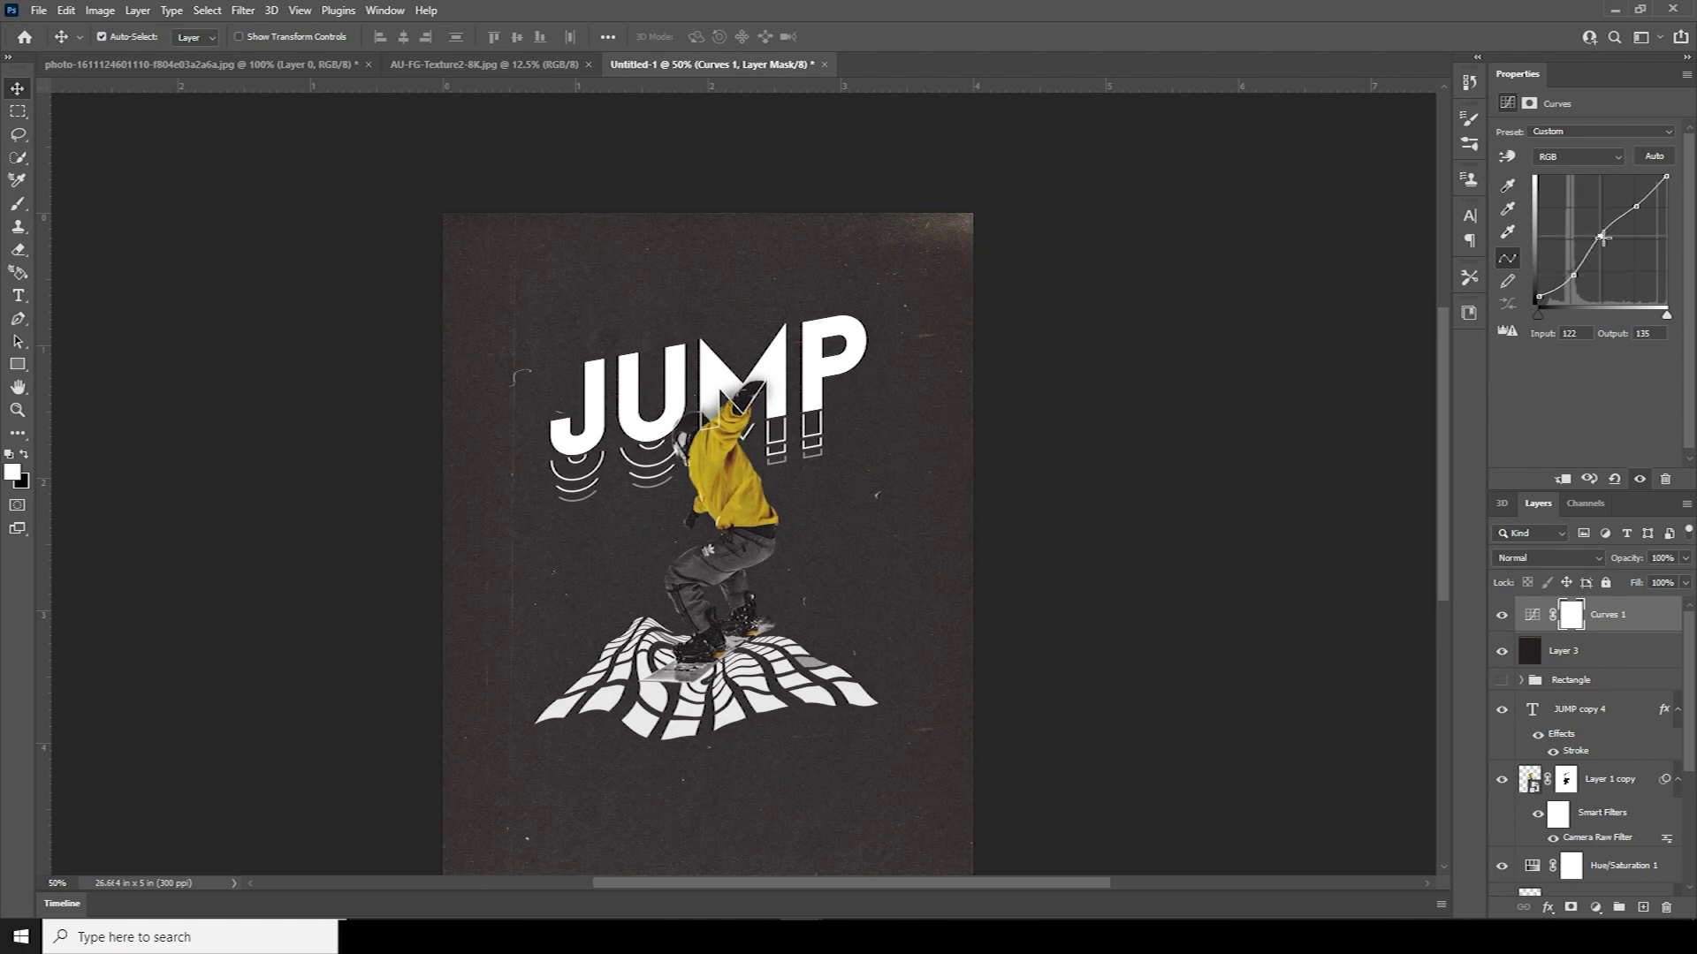
{"action": "left_click", "coordinate": [919, 522]}
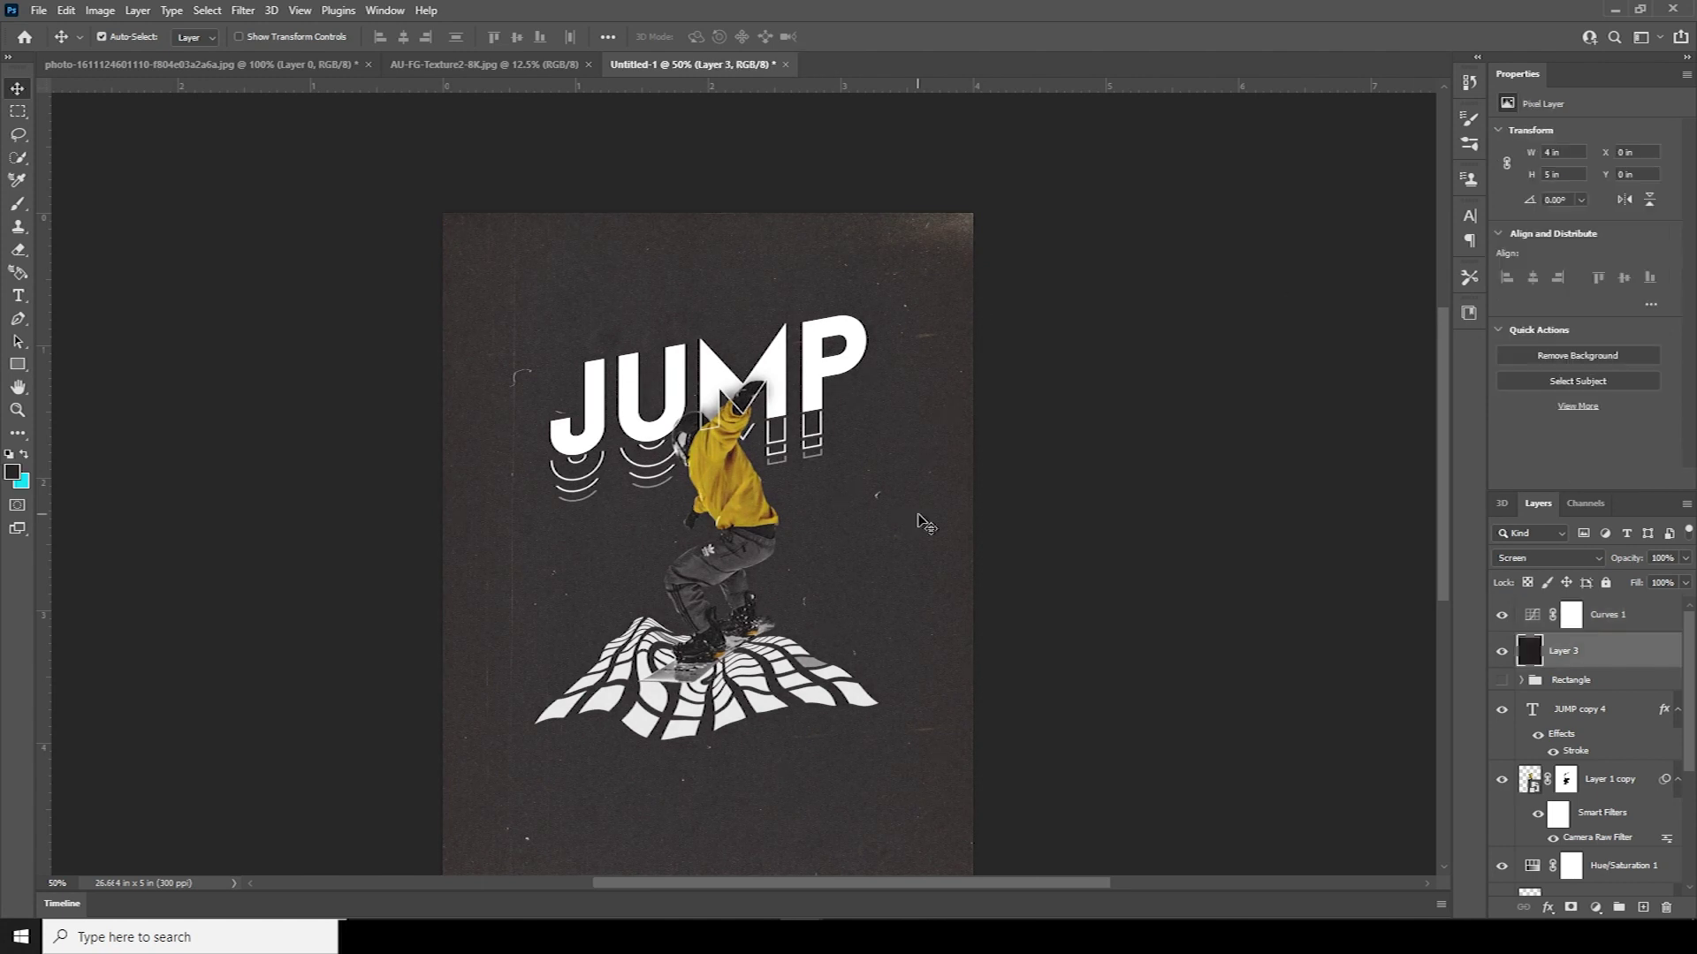
{"action": "key", "text": "ctrl+minus"}
{"action": "key", "text": "ctrl+plus"}
Draw a white 38 x 38 px square without a stroke near the poster's upper edge, above the JUMP lettering's P.
{"action": "left_click", "coordinate": [18, 365]}
{"action": "left_click", "coordinate": [84, 364]}
{"action": "left_click_drag", "start_coordinate": [803, 250], "coordinate": [819, 263]}
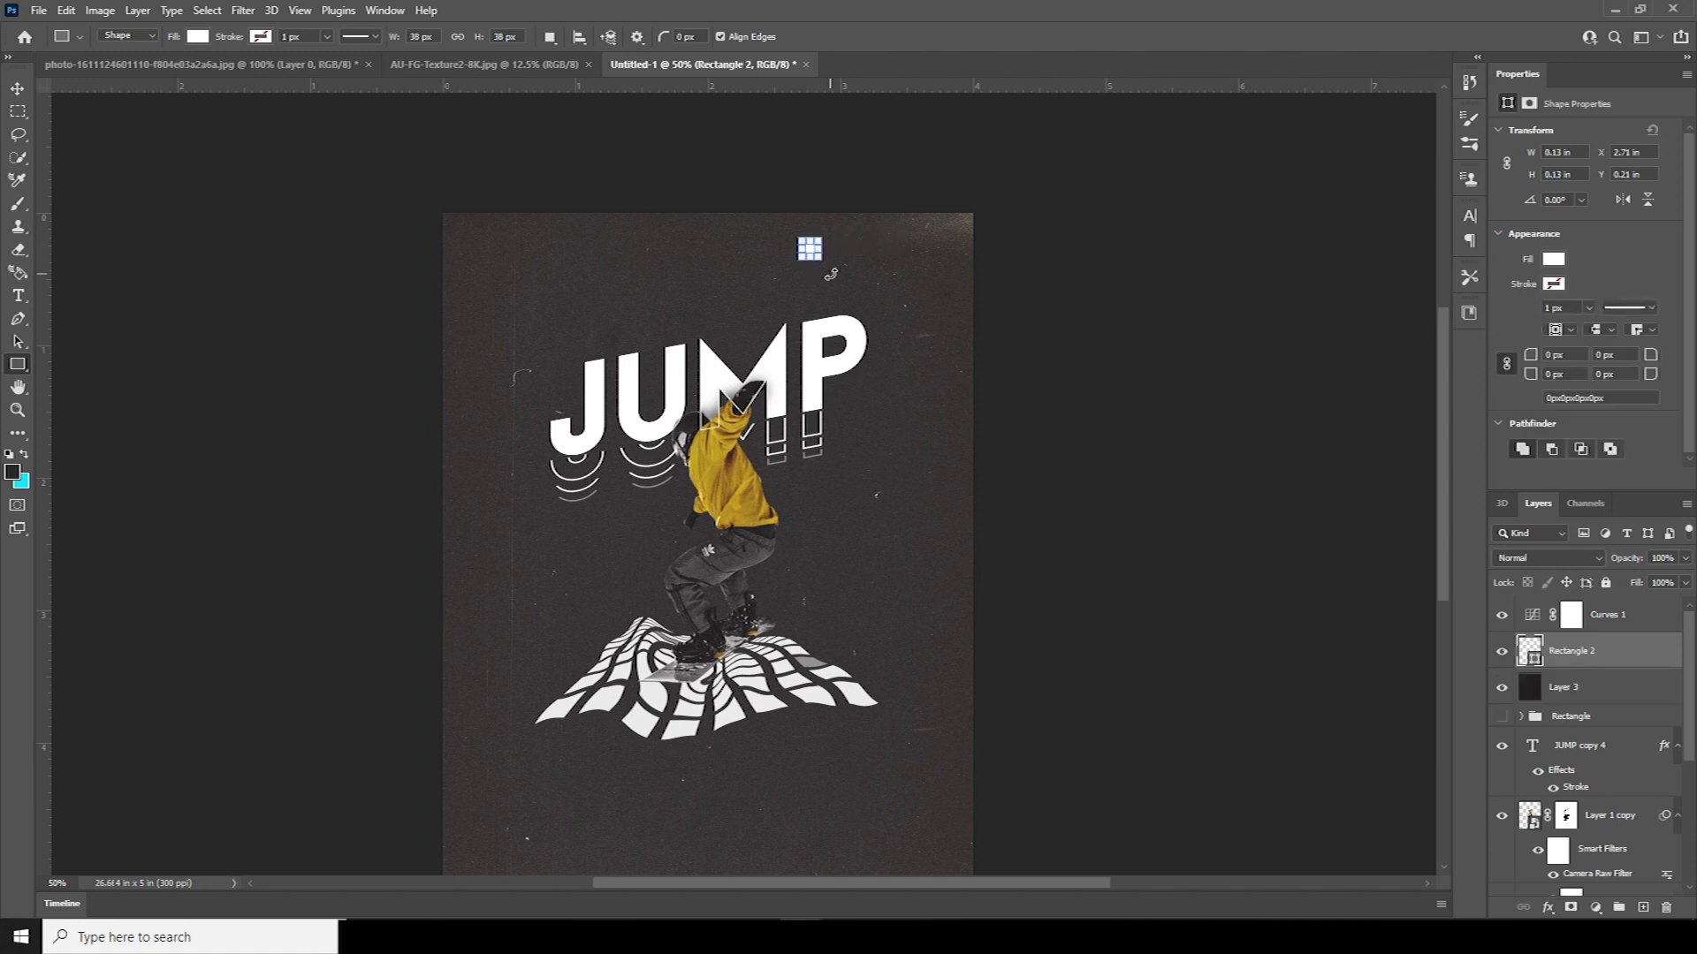
Duplicate the white square twice into a row of three and recolour the middle one dark grey #575757.
{"action": "left_click", "coordinate": [18, 89]}
{"action": "left_click_drag", "start_coordinate": [813, 250], "coordinate": [854, 255]}
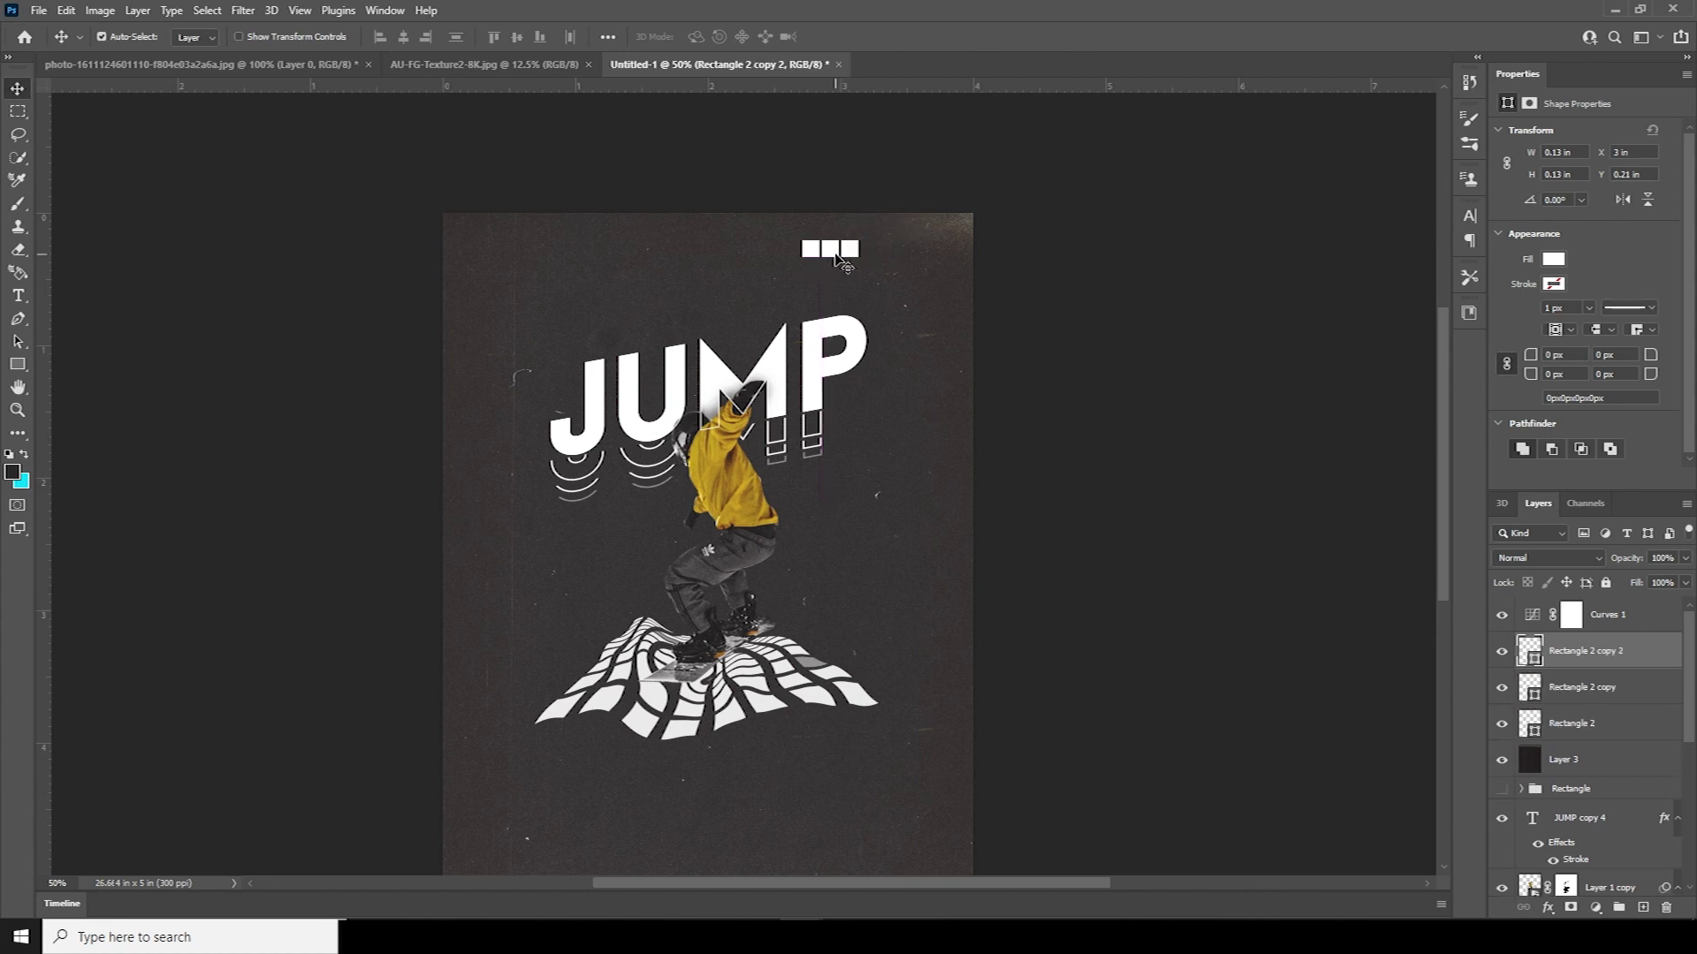
{"action": "double_click", "coordinate": [1529, 687]}
{"action": "left_click", "coordinate": [767, 543]}
{"action": "mouse_move", "coordinate": [1125, 642]}
{"action": "left_mouse_down"}
{"action": "mouse_move", "coordinate": [1126, 661]}
{"action": "mouse_move", "coordinate": [1117, 613]}
{"action": "left_mouse_up"}
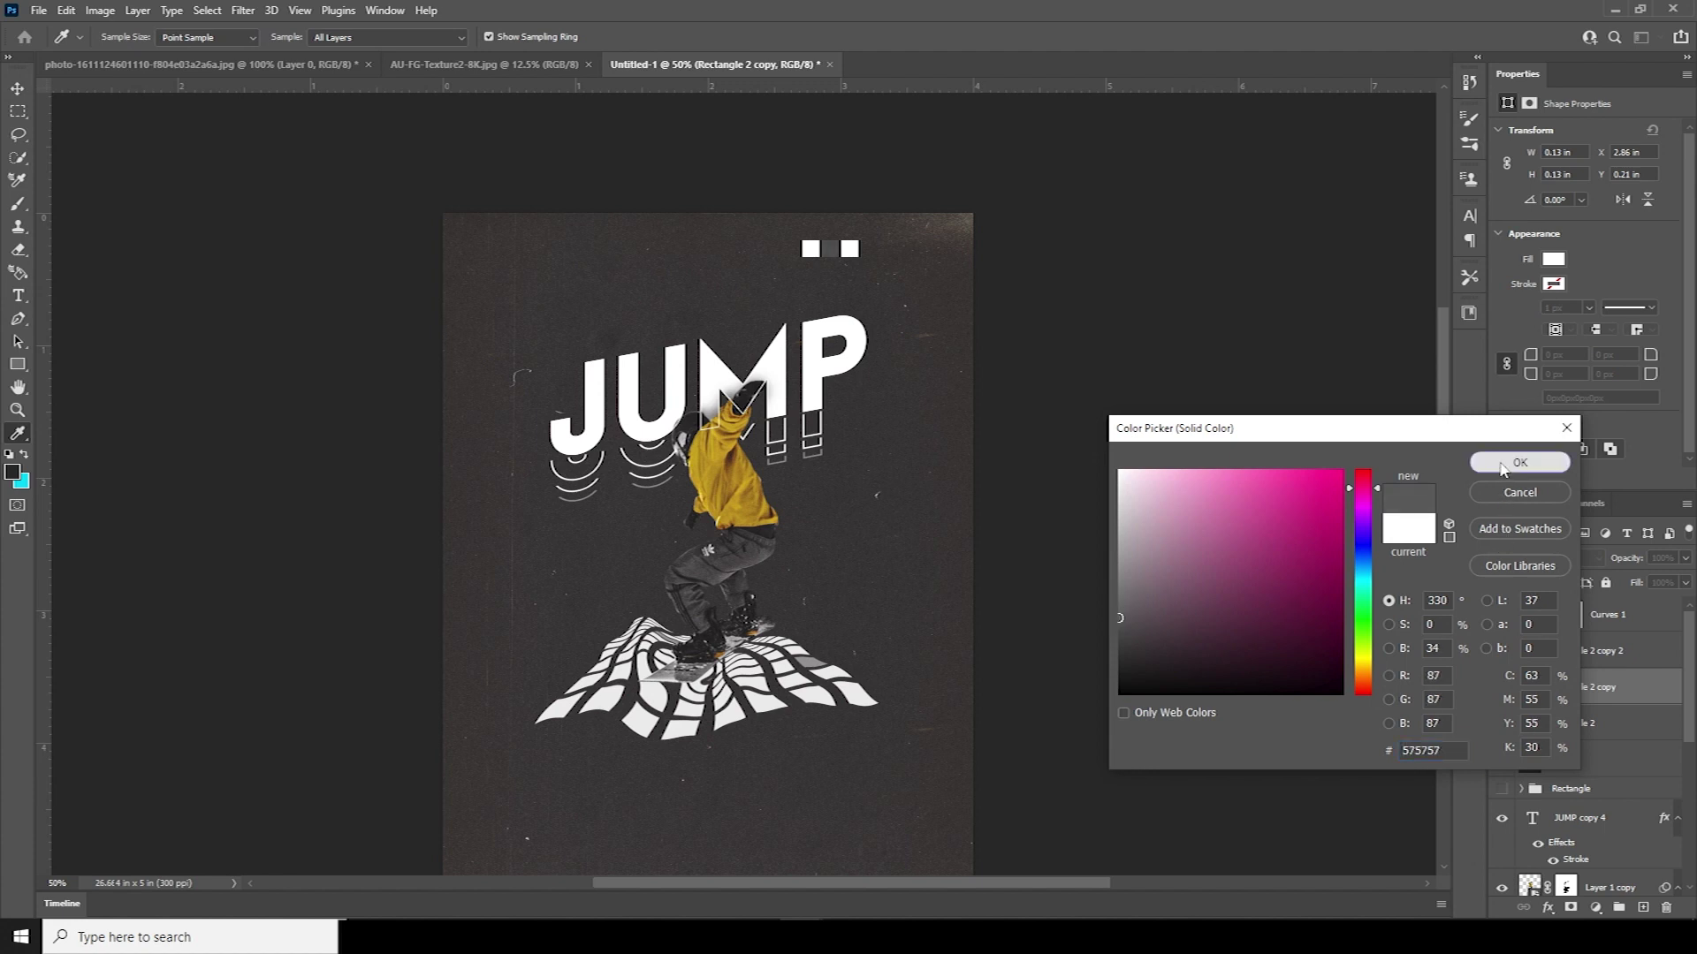
{"action": "left_click", "coordinate": [1519, 462]}
Recolour the first square of the row ochre #aa7514, sampled from the snowboarder's jacket.
{"action": "double_click", "coordinate": [1534, 726]}
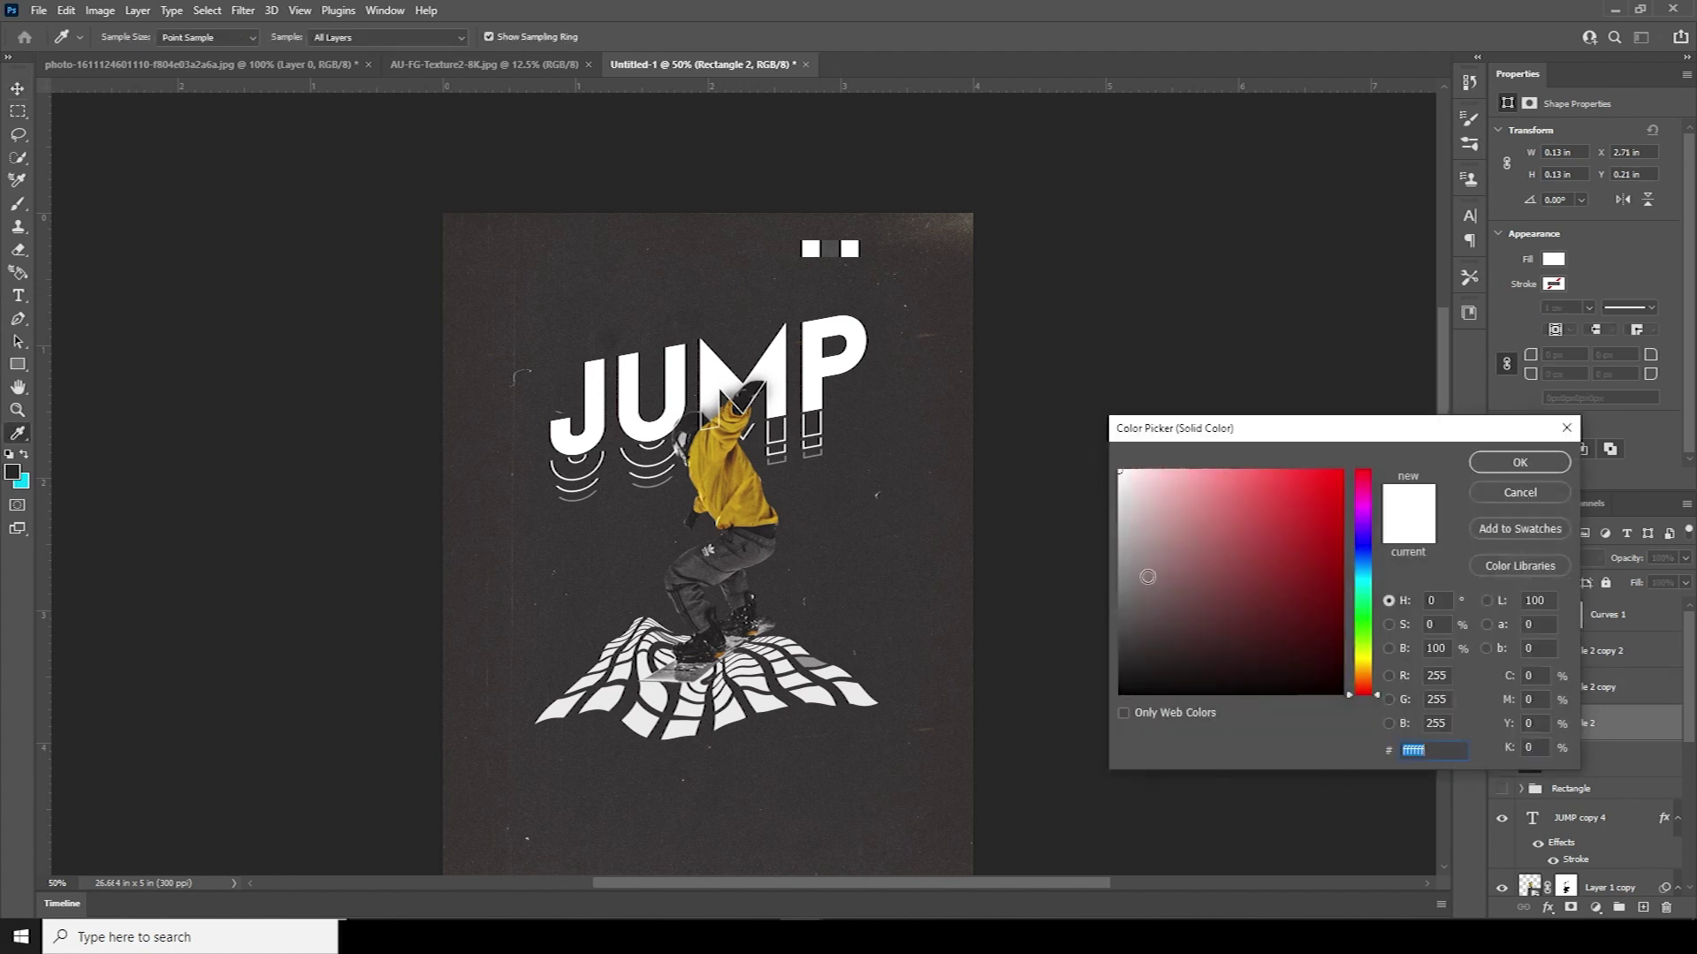
{"action": "left_click", "coordinate": [749, 496]}
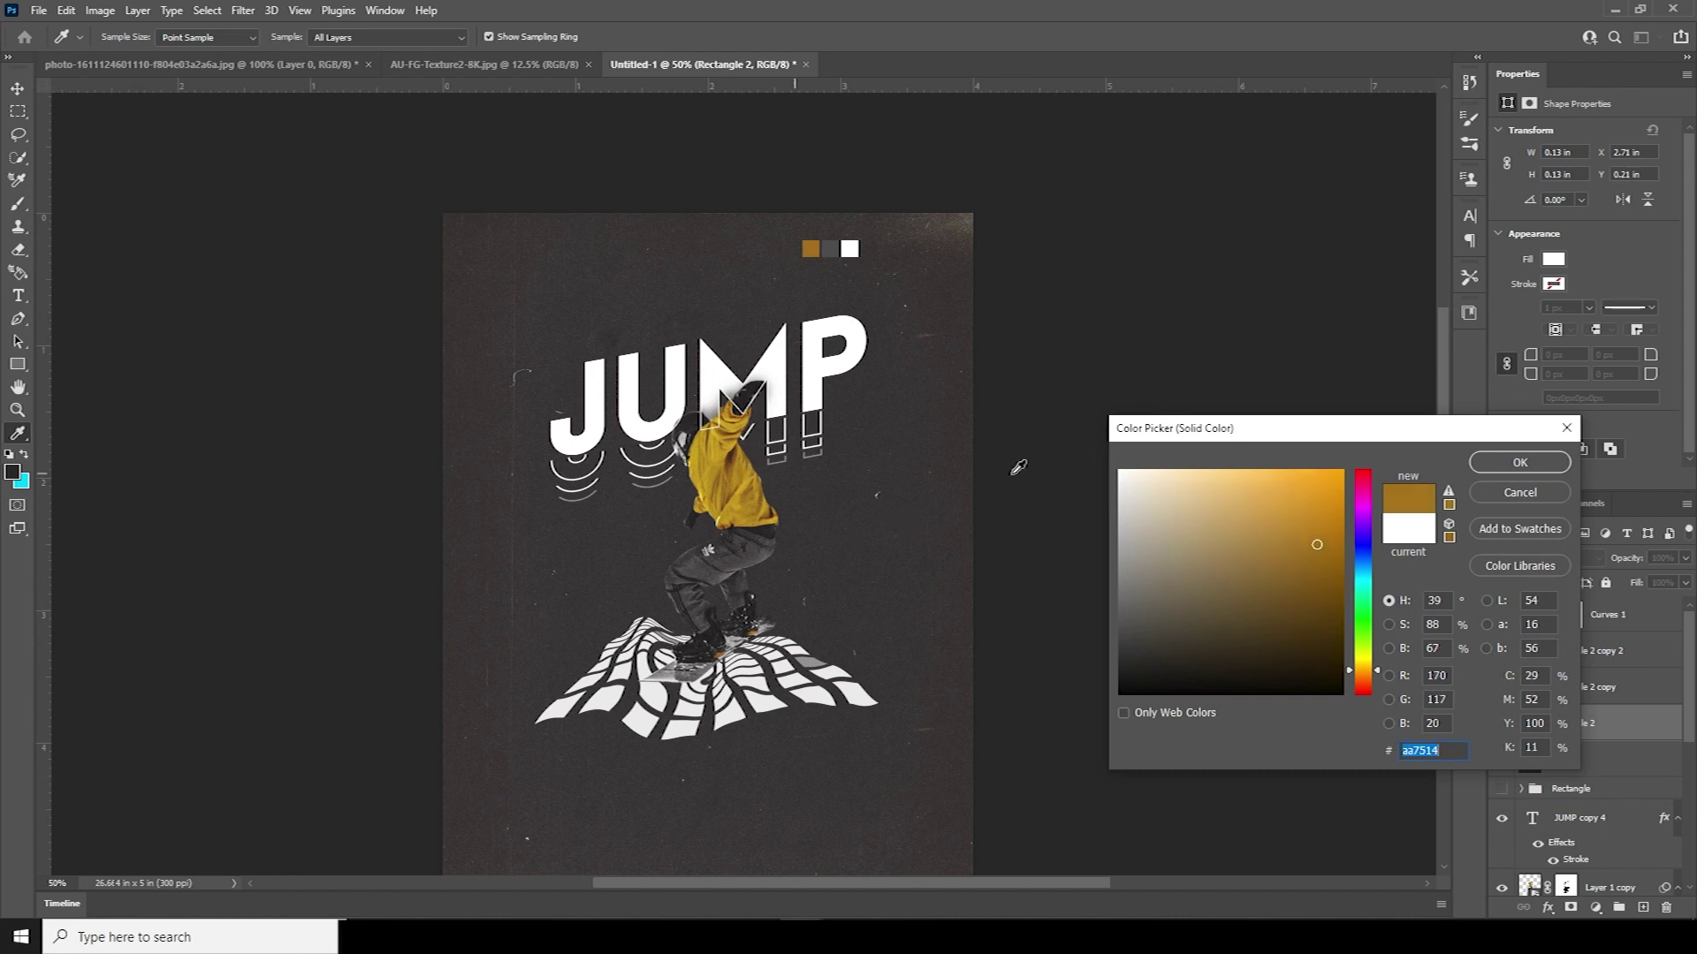
{"action": "left_click", "coordinate": [1519, 462]}
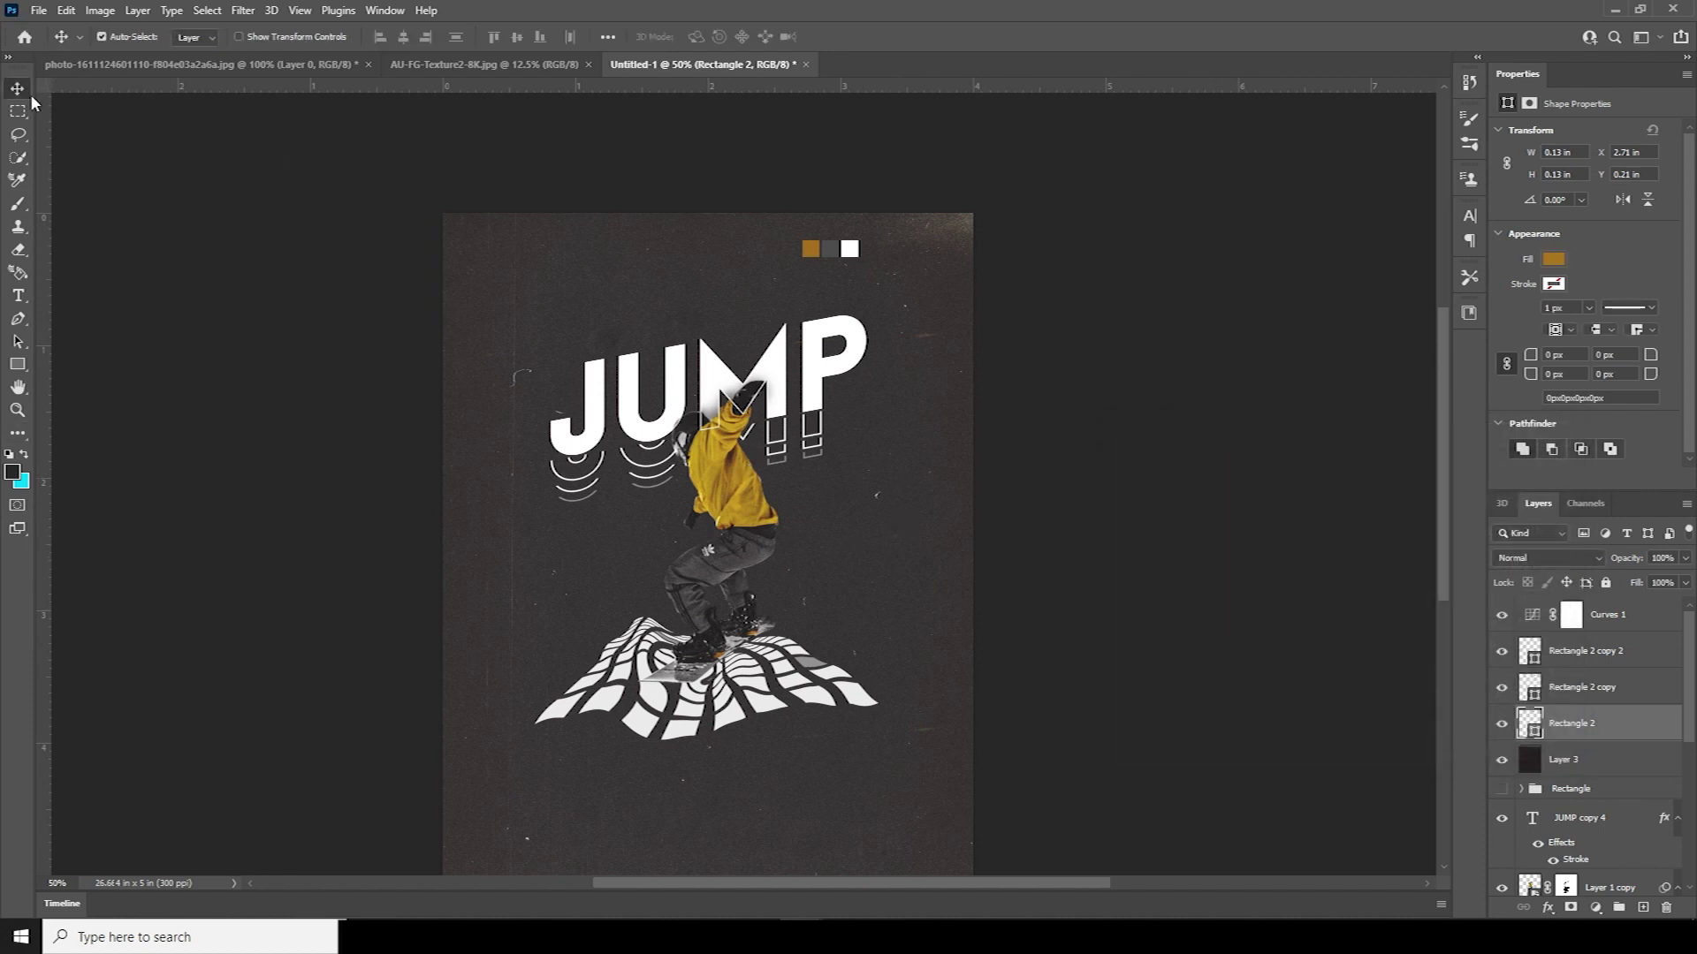
Scale the three colour squares down together and add a small white right-aligned Lorem ipsum paragraph beneath them.
{"action": "left_click", "coordinate": [1544, 659], "text": "shift"}
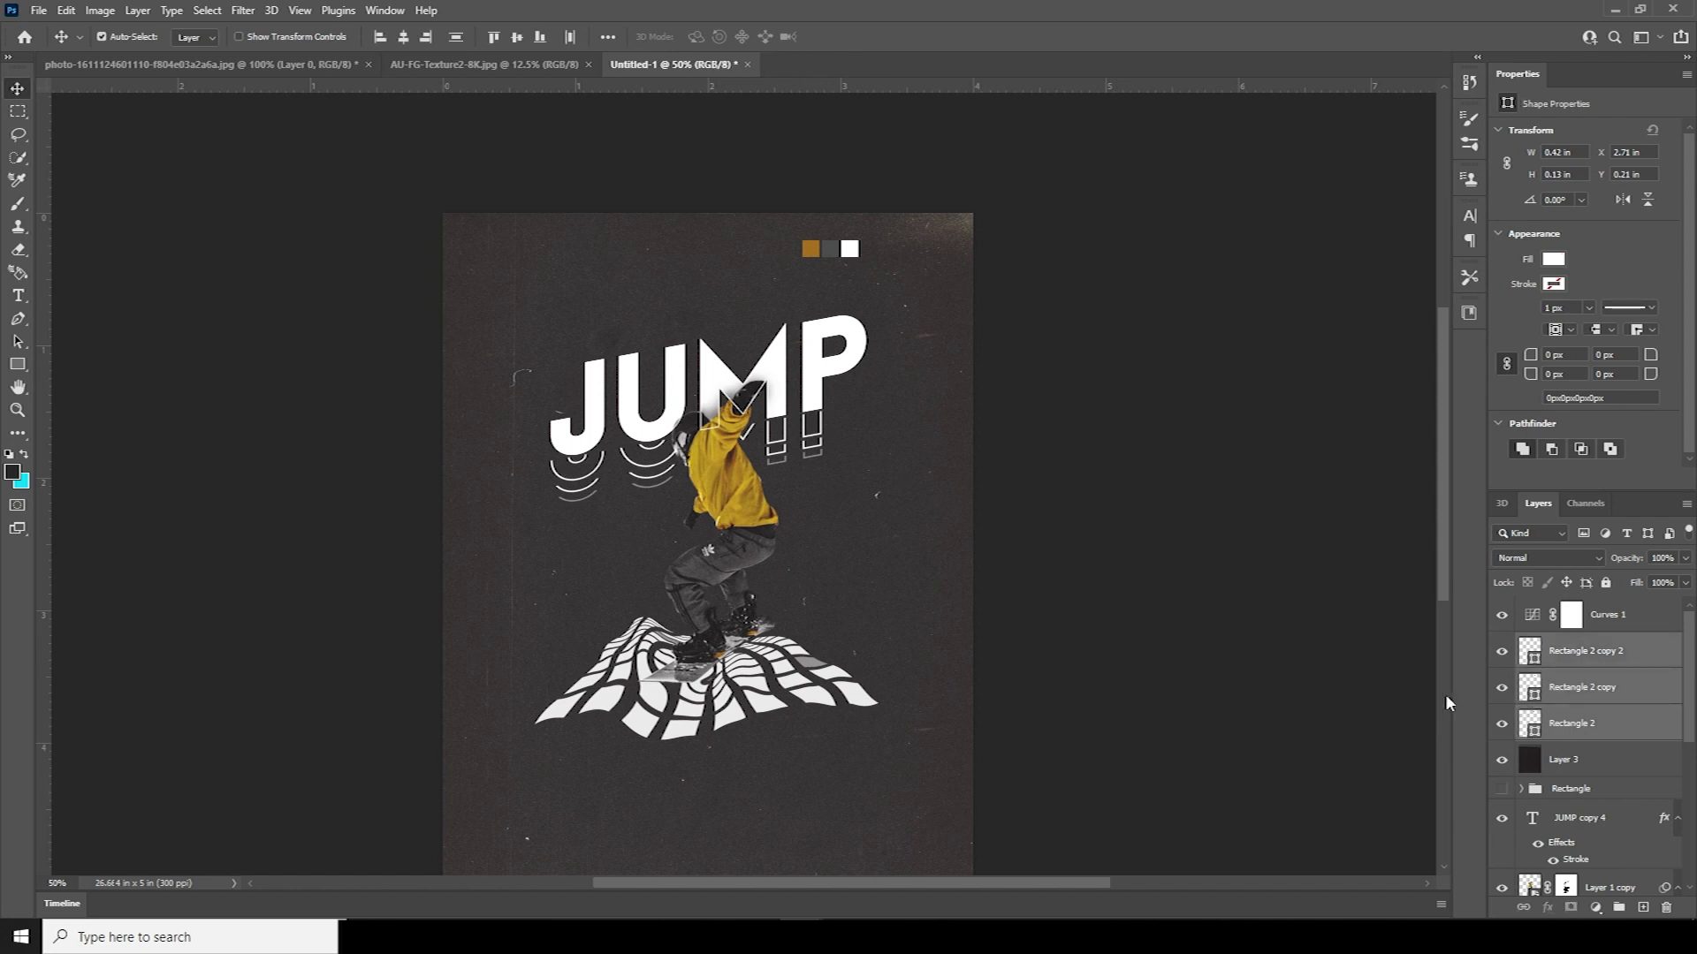
{"action": "key", "text": "ctrl+t"}
{"action": "mouse_move", "coordinate": [860, 261]}
{"action": "left_mouse_down"}
{"action": "mouse_move", "coordinate": [847, 253]}
{"action": "mouse_move", "coordinate": [874, 305]}
{"action": "mouse_move", "coordinate": [893, 283]}
{"action": "mouse_move", "coordinate": [841, 267]}
{"action": "mouse_move", "coordinate": [850, 250]}
{"action": "left_mouse_up"}
{"action": "key", "text": "Return"}
{"action": "left_click", "coordinate": [18, 296]}
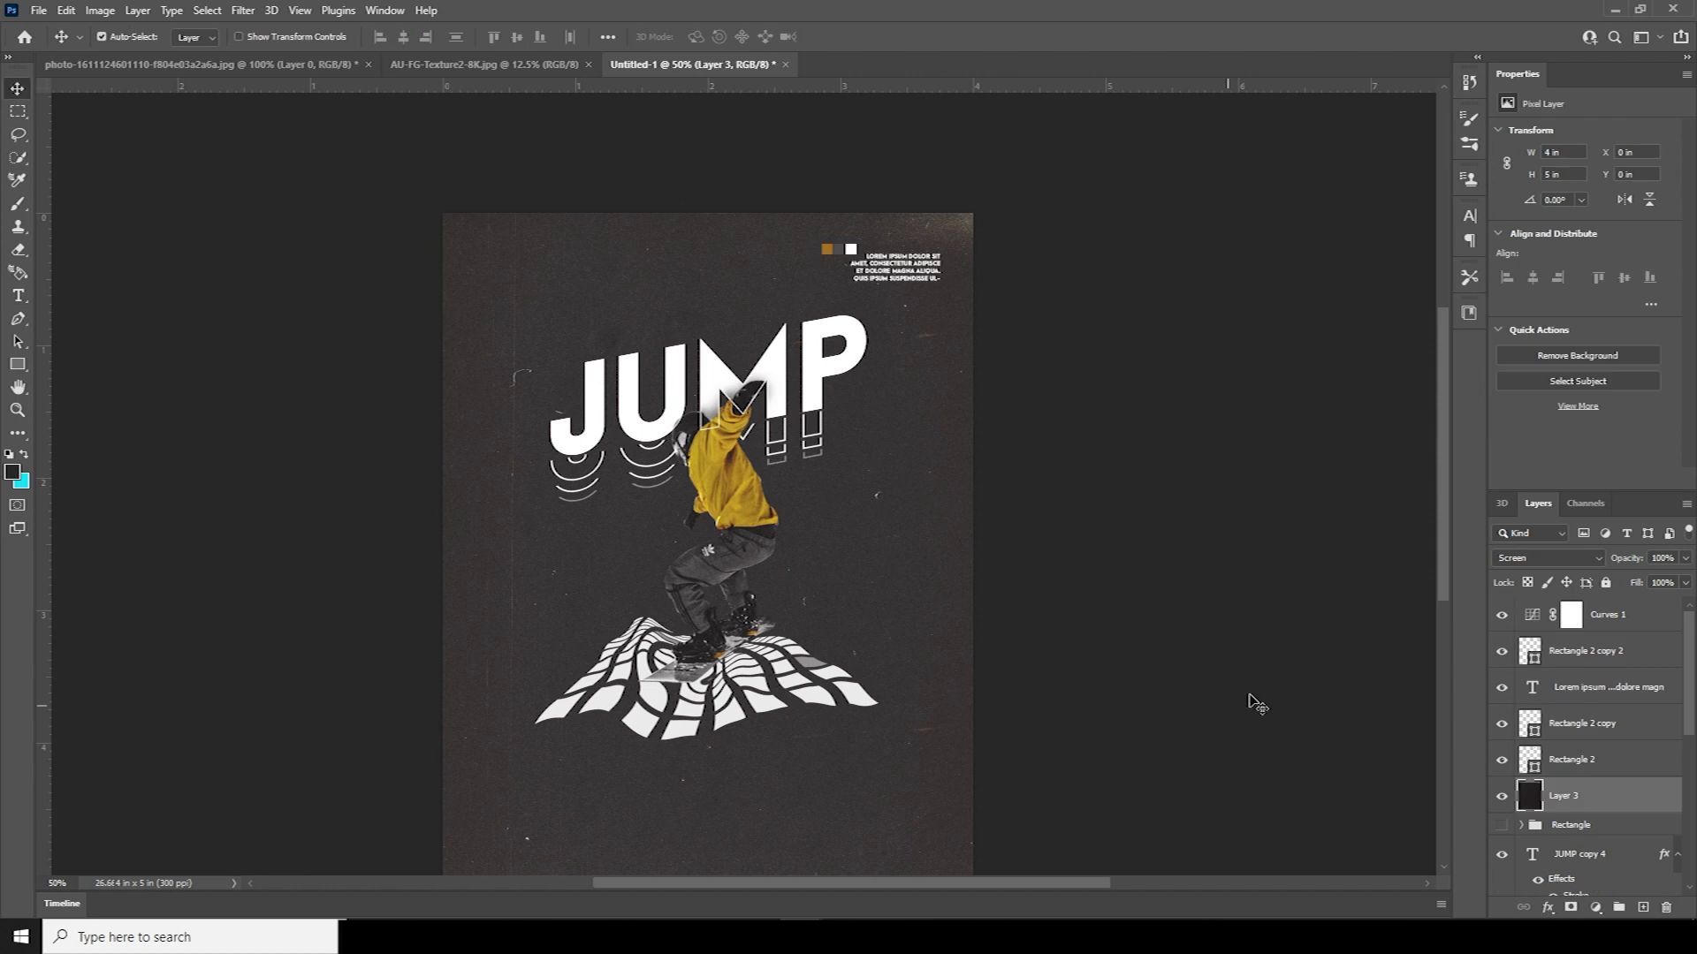
Clip the Hue/Saturation 1 adjustment to the snowboarder layer so it no longer affects the layers beneath.
{"action": "scroll", "coordinate": [1689, 735], "scroll_direction": "down", "scroll_amount": 3}
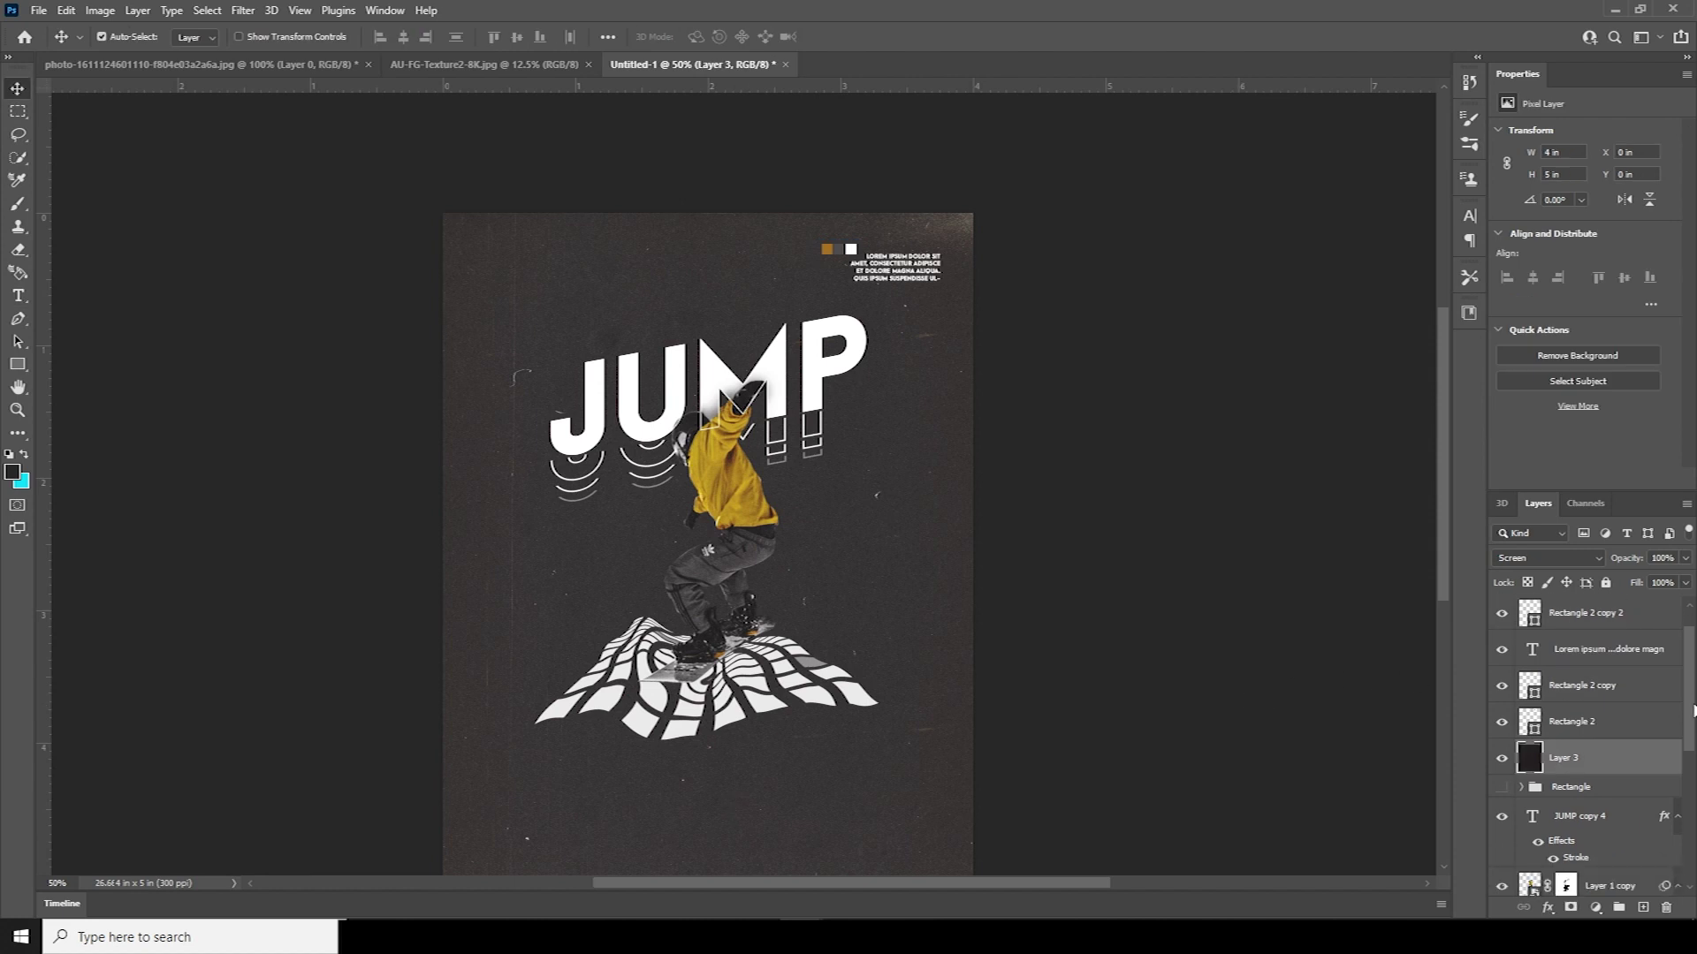
{"action": "scroll", "coordinate": [1693, 745], "scroll_direction": "down", "scroll_amount": 8}
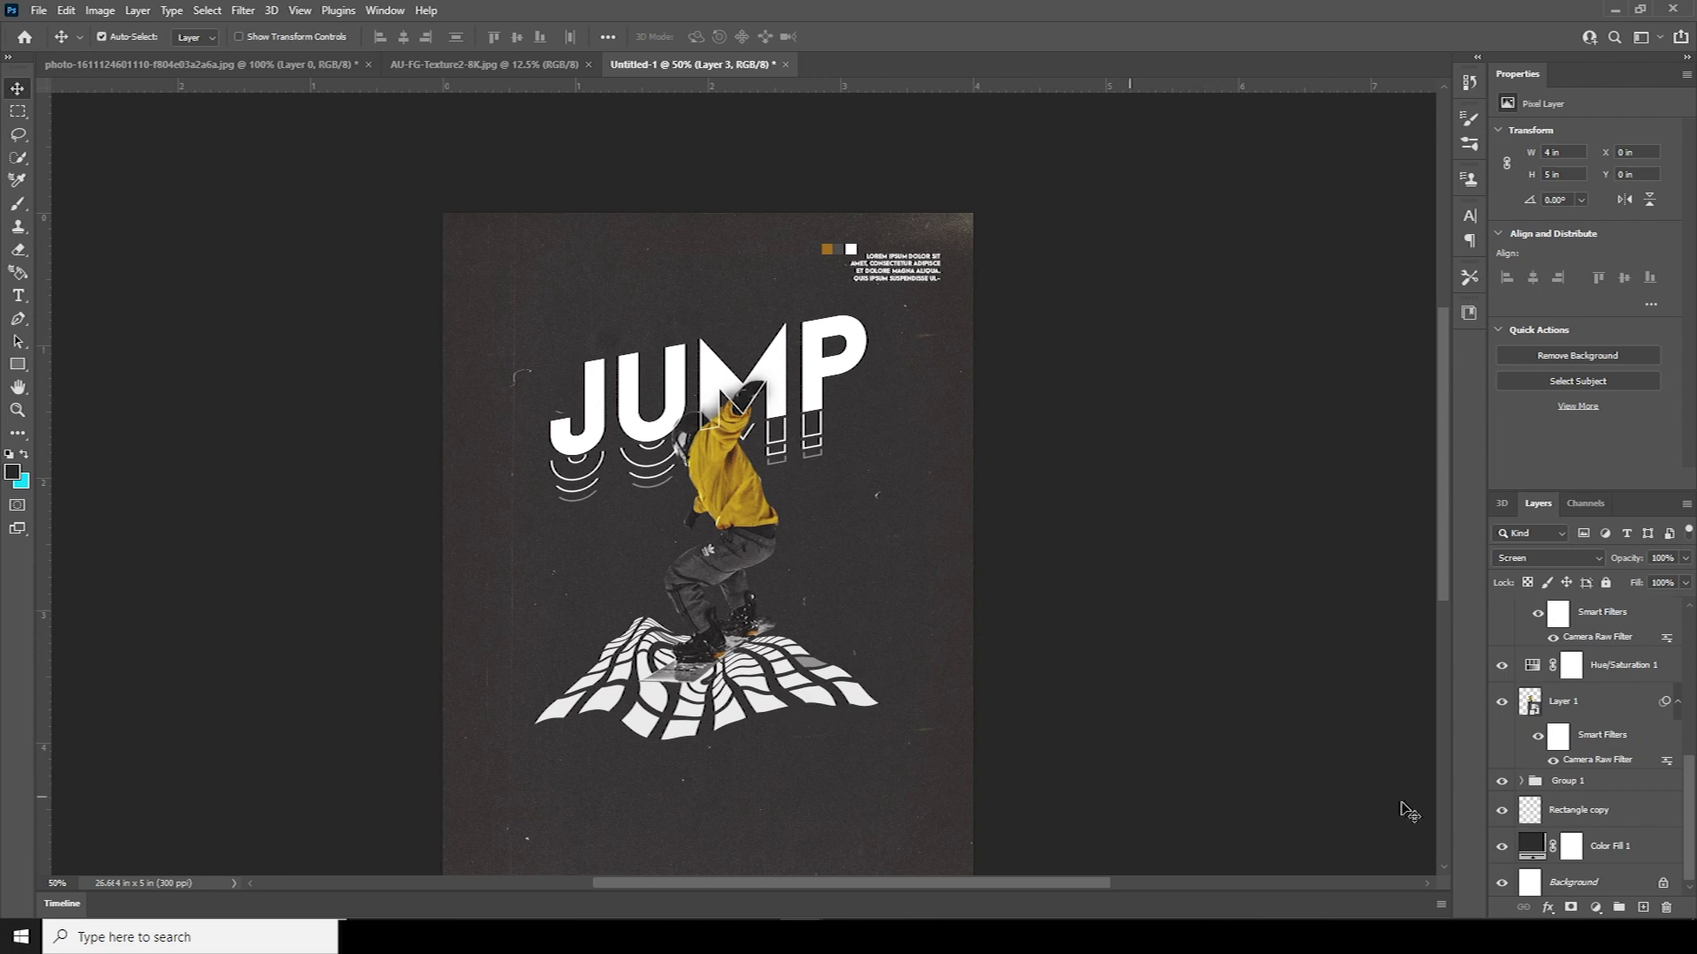
{"action": "left_click", "coordinate": [1531, 809]}
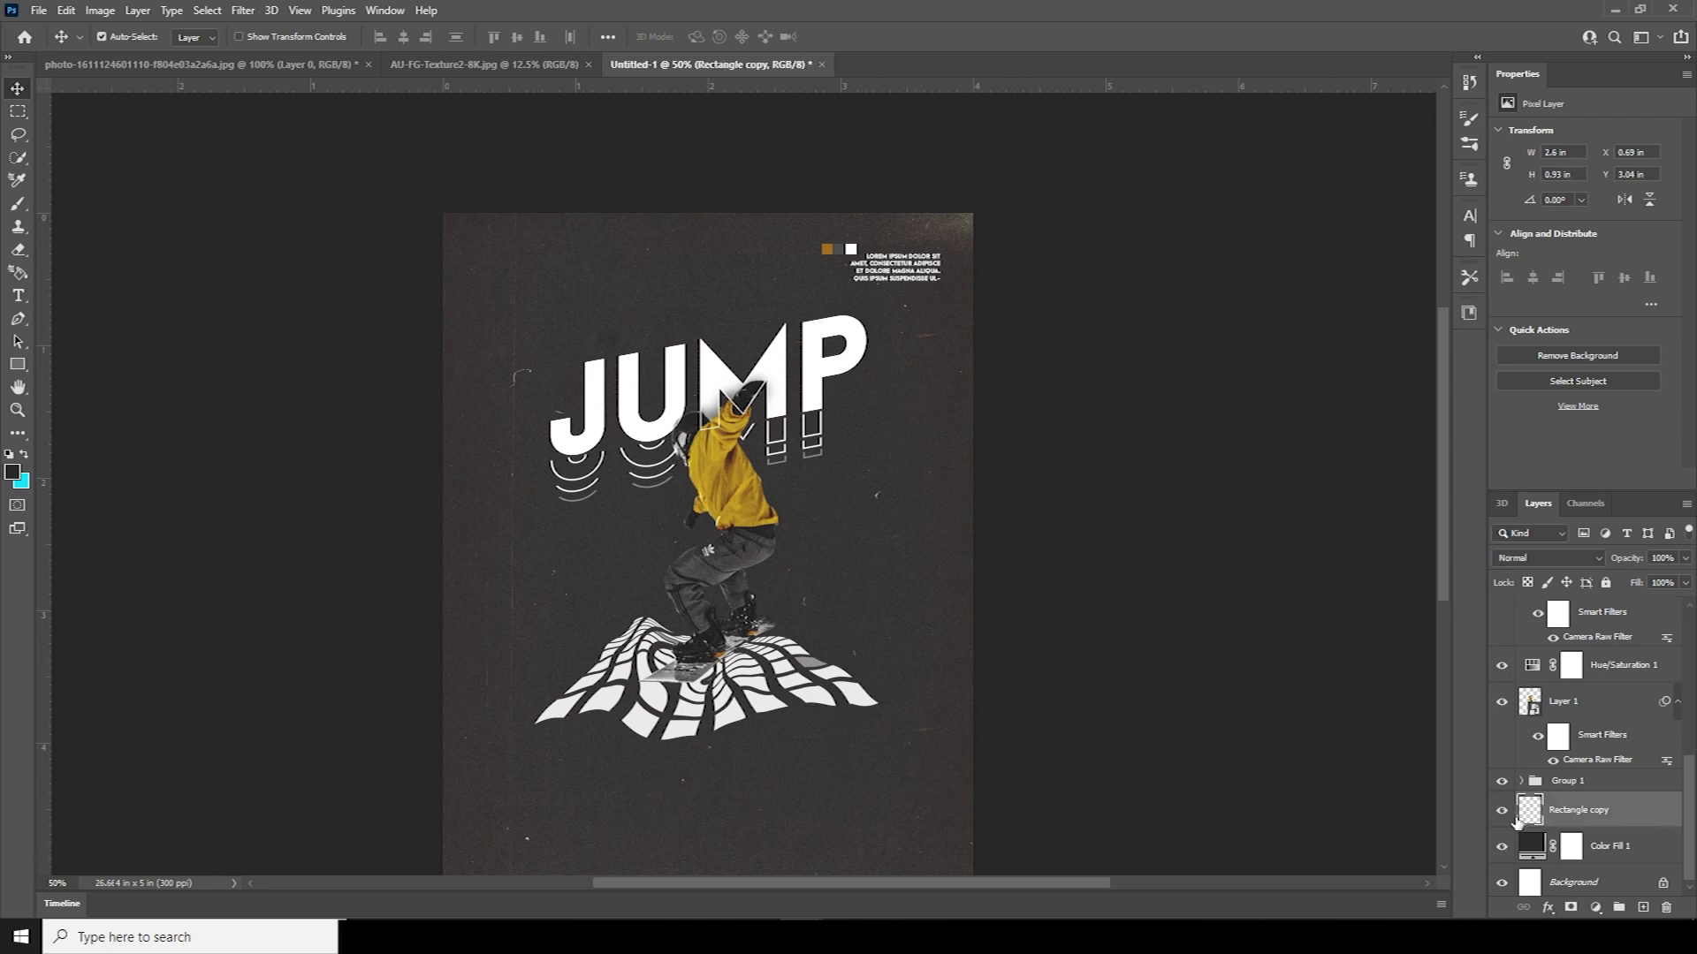
{"action": "scroll", "coordinate": [1519, 705], "scroll_direction": "up", "scroll_amount": 1}
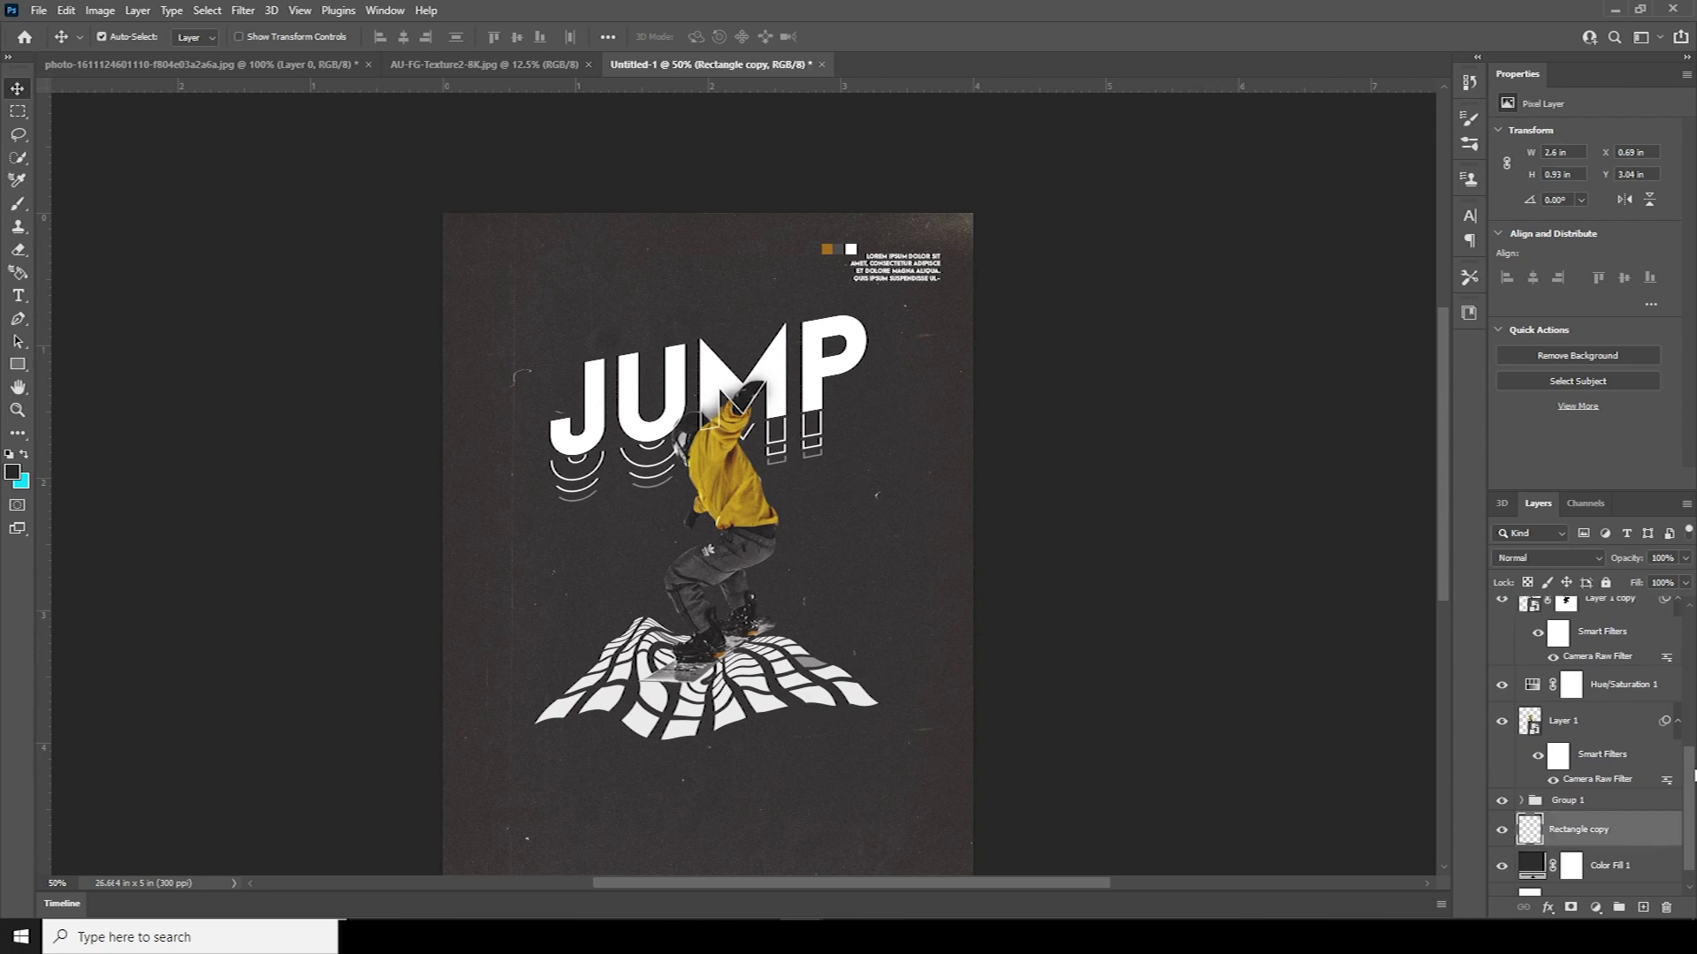
{"action": "left_click", "coordinate": [1530, 691]}
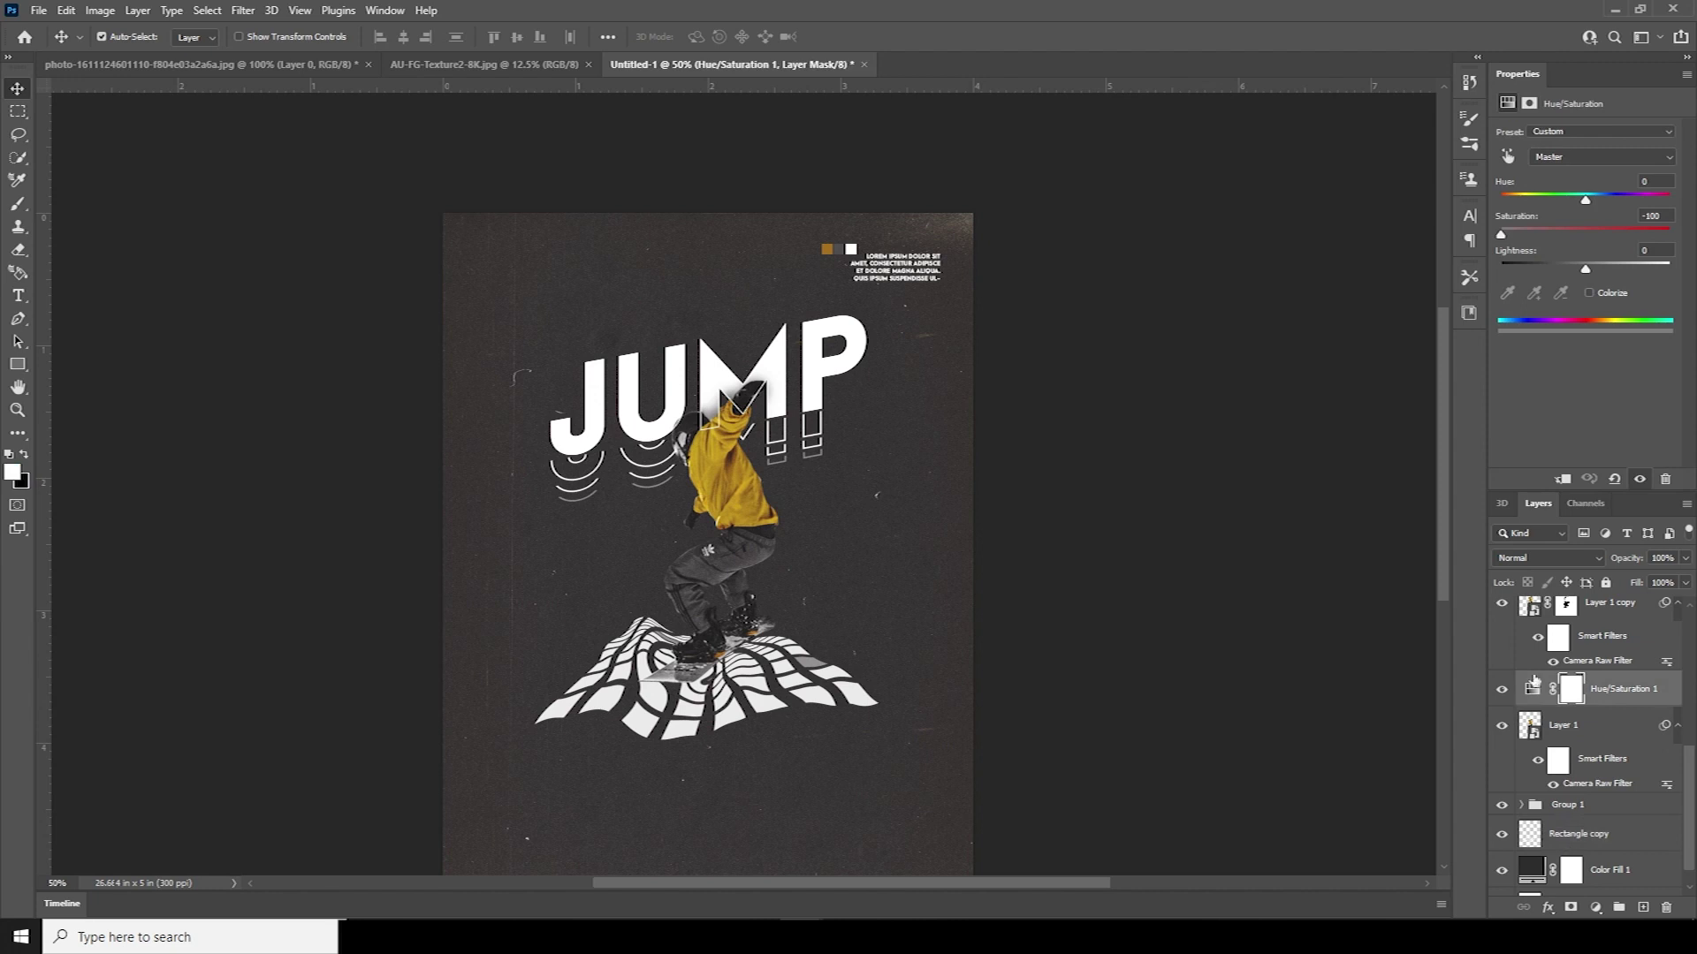
{"action": "left_click", "coordinate": [1563, 481]}
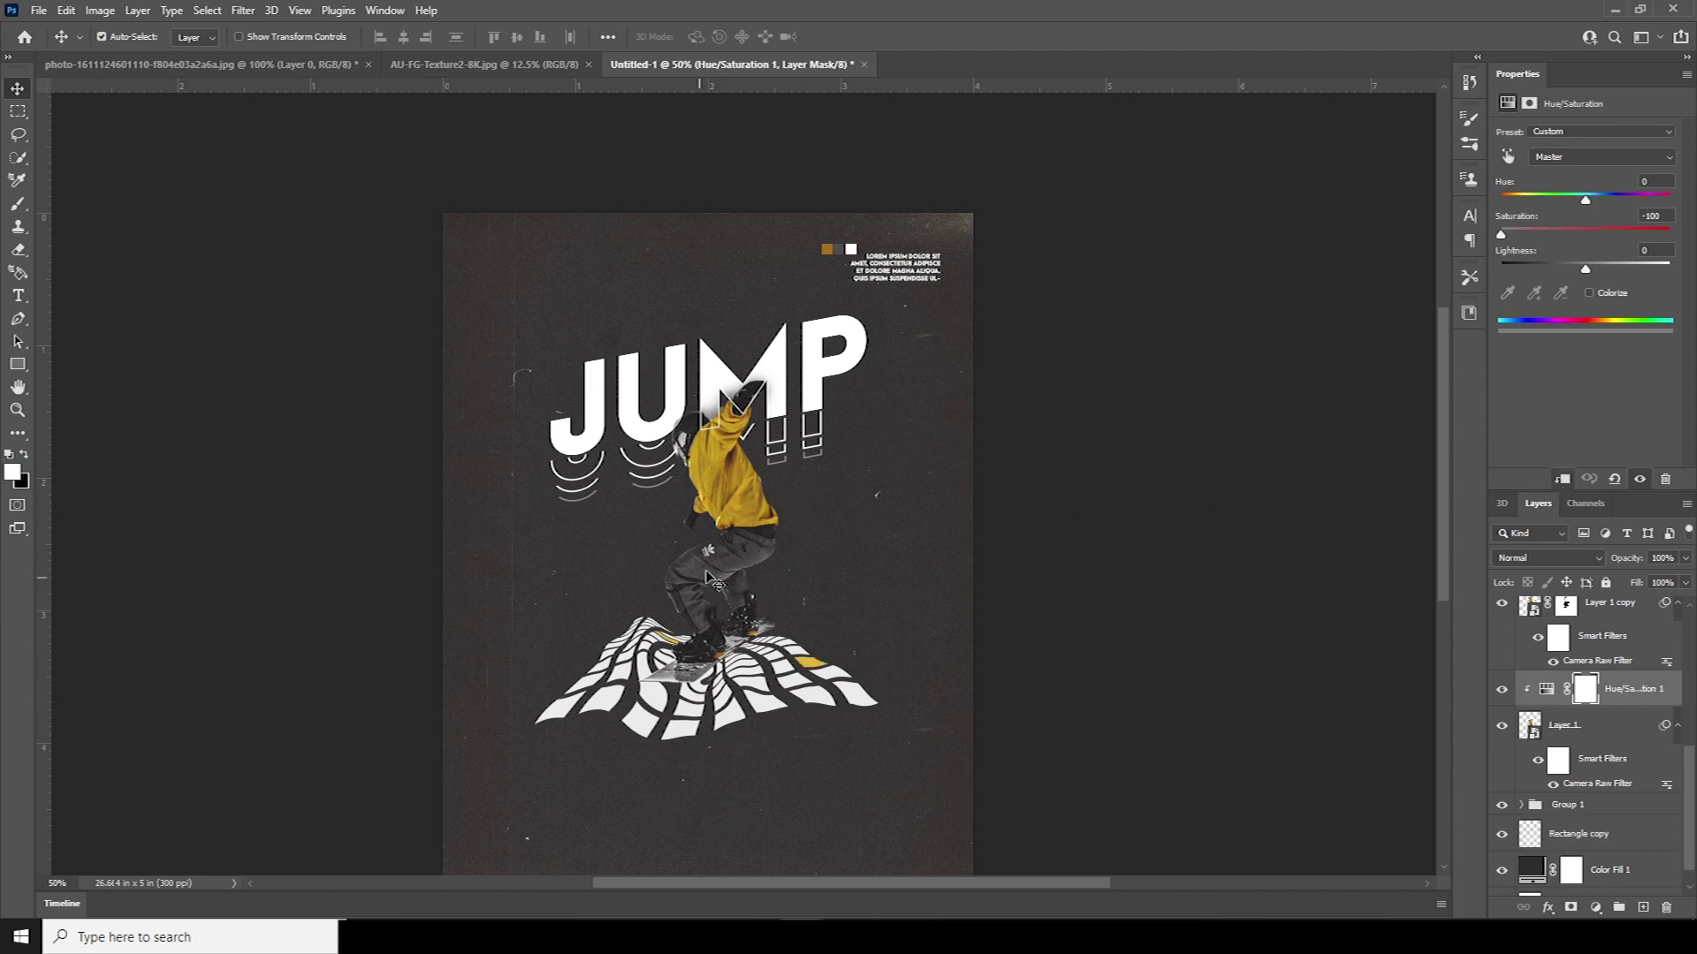
Duplicate the warped checkered grid layer and enlarge the copy to about 3.05 x 1.09 in around the original.
{"action": "scroll", "coordinate": [1639, 842], "scroll_direction": "down", "scroll_amount": 1}
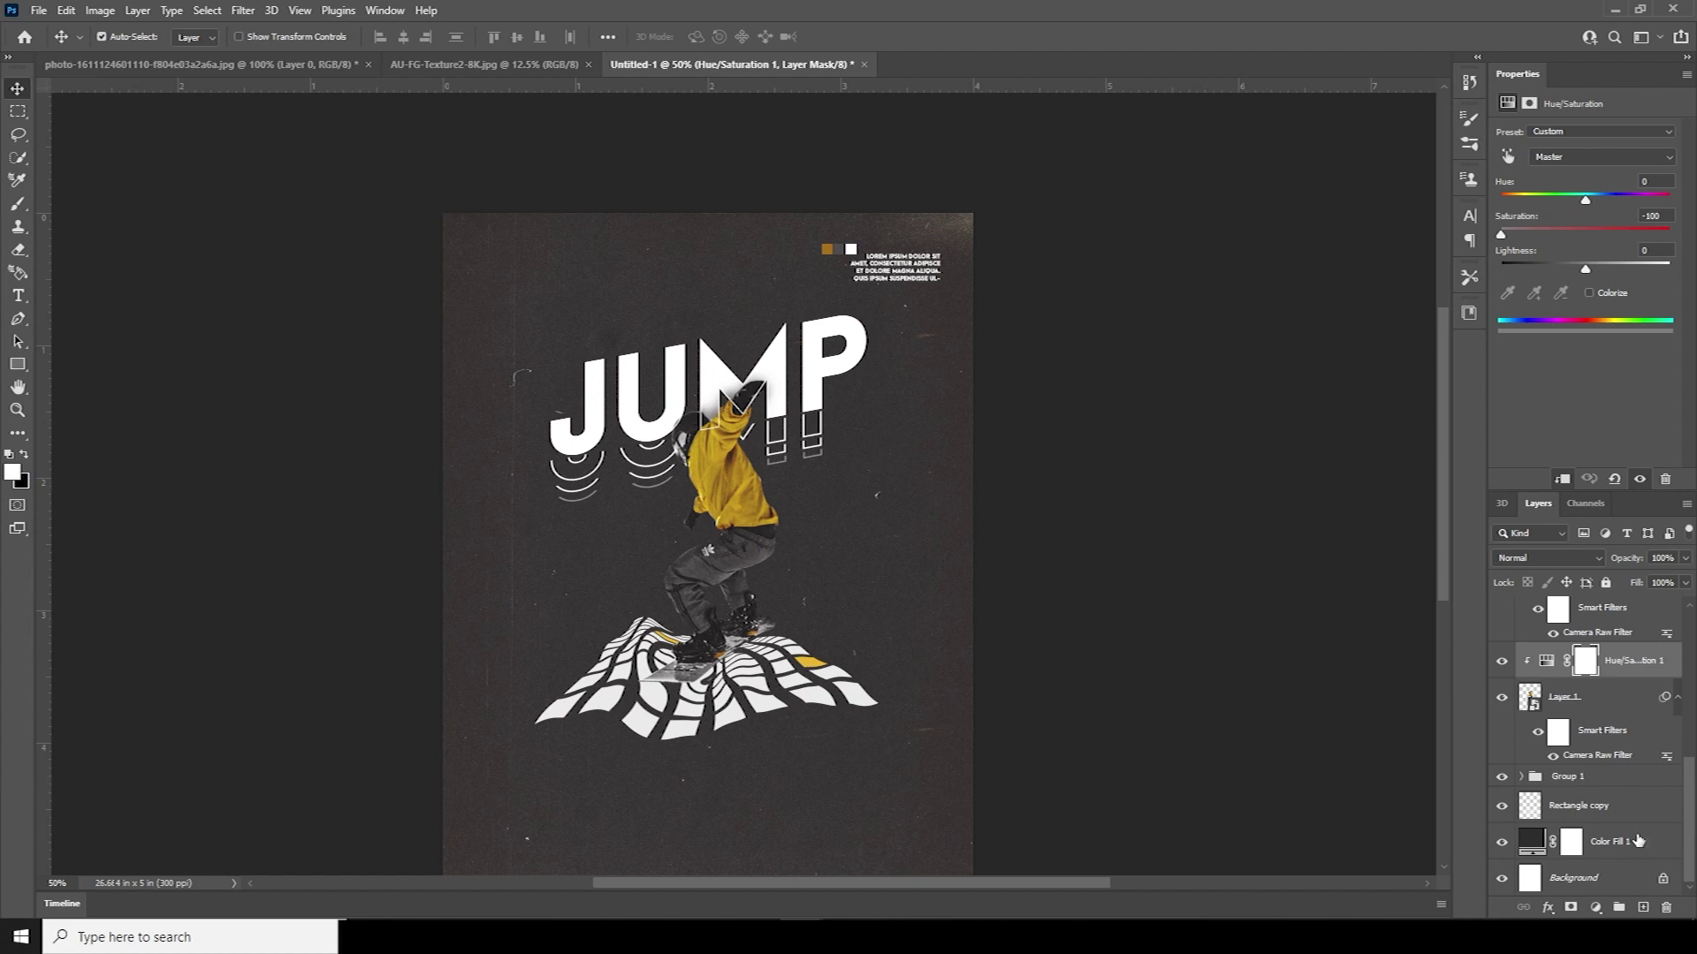
{"action": "left_click", "coordinate": [1513, 811]}
{"action": "left_click", "coordinate": [1501, 806]}
{"action": "left_click", "coordinate": [1501, 806]}
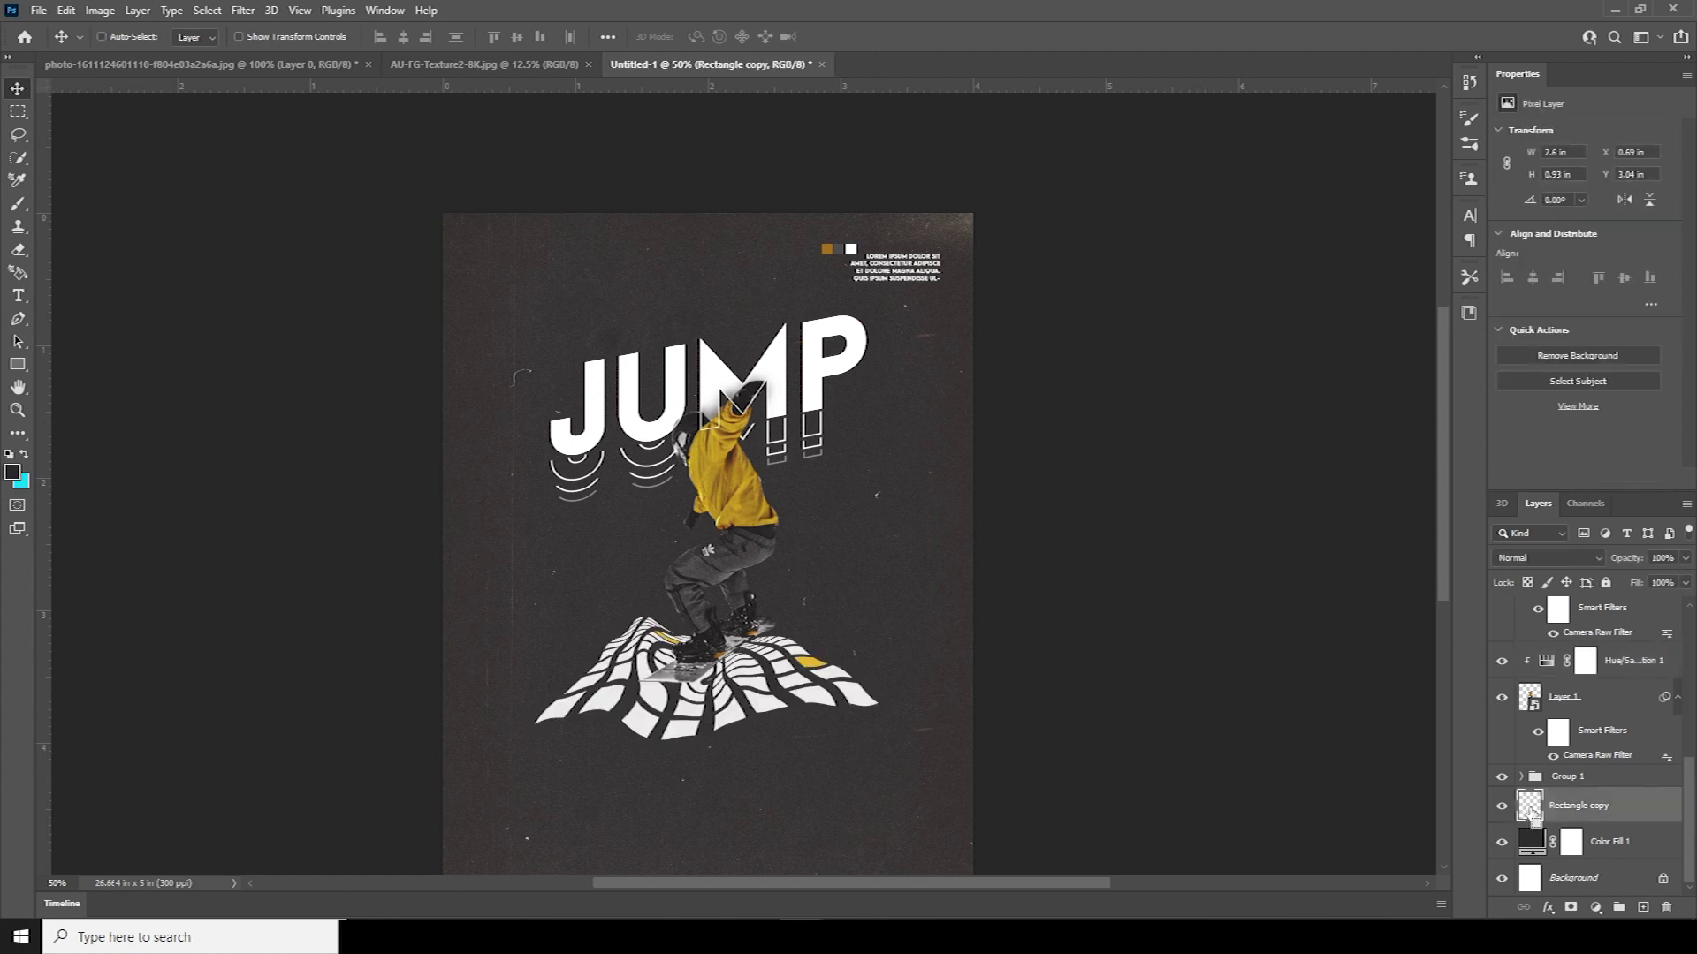
{"action": "key", "text": "ctrl+j"}
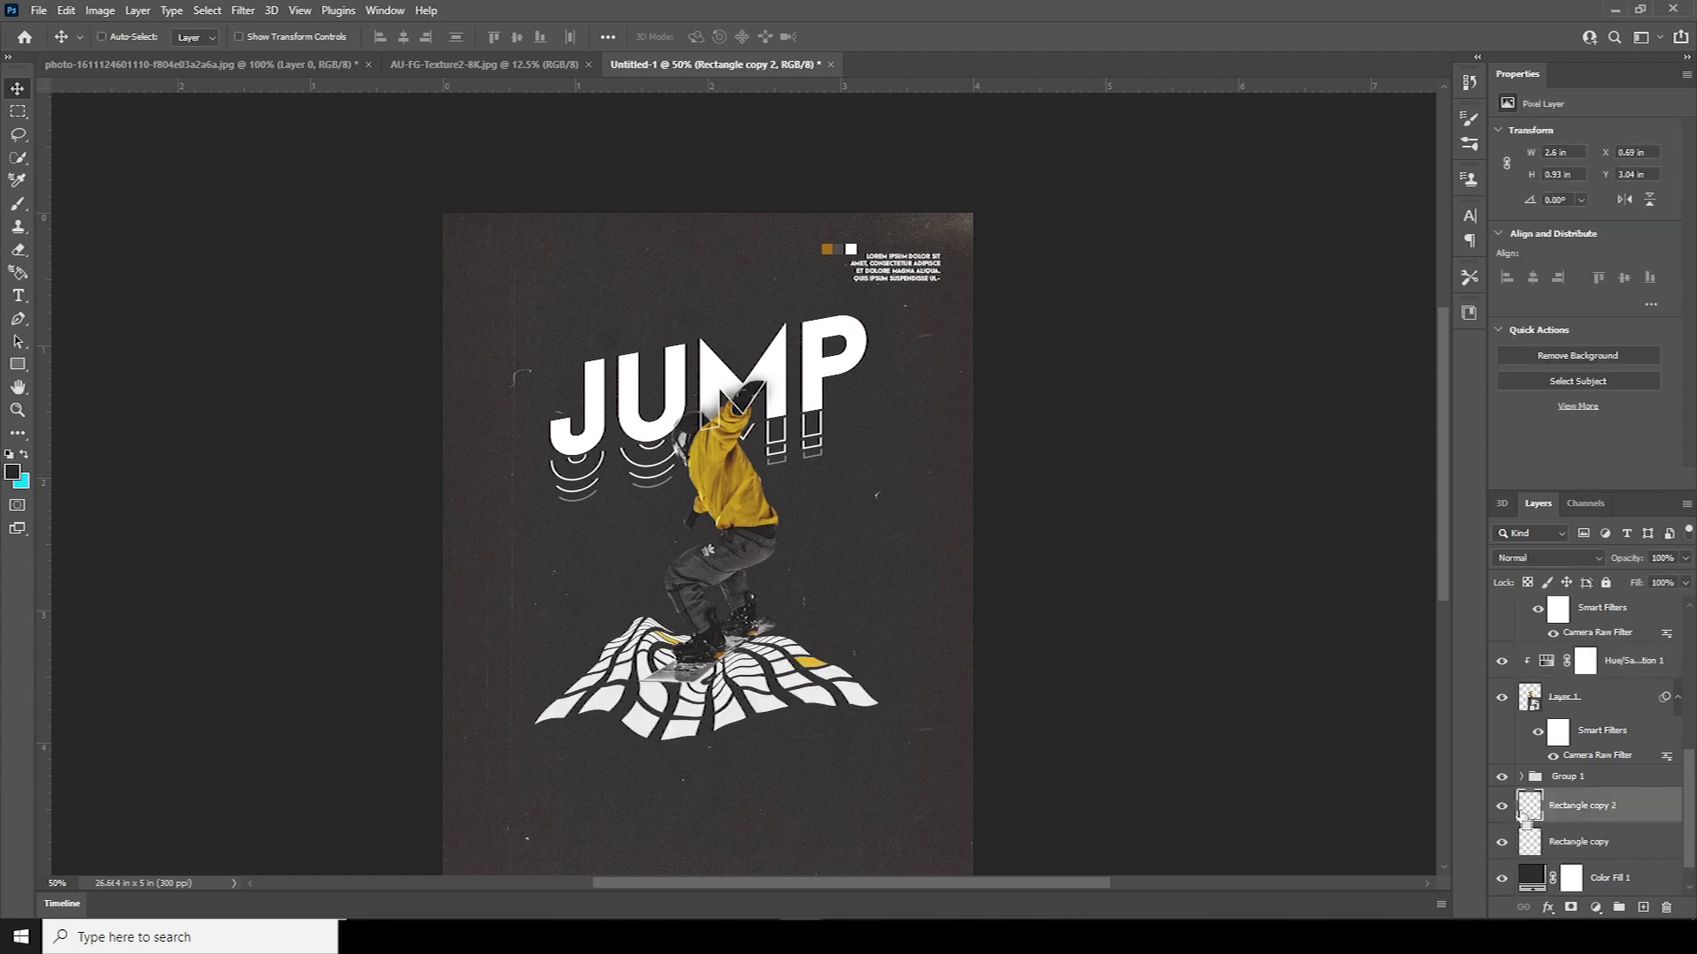
{"action": "key", "text": "ctrl+t"}
{"action": "left_click_drag", "start_coordinate": [879, 740], "coordinate": [906, 760]}
{"action": "key", "text": "Return"}
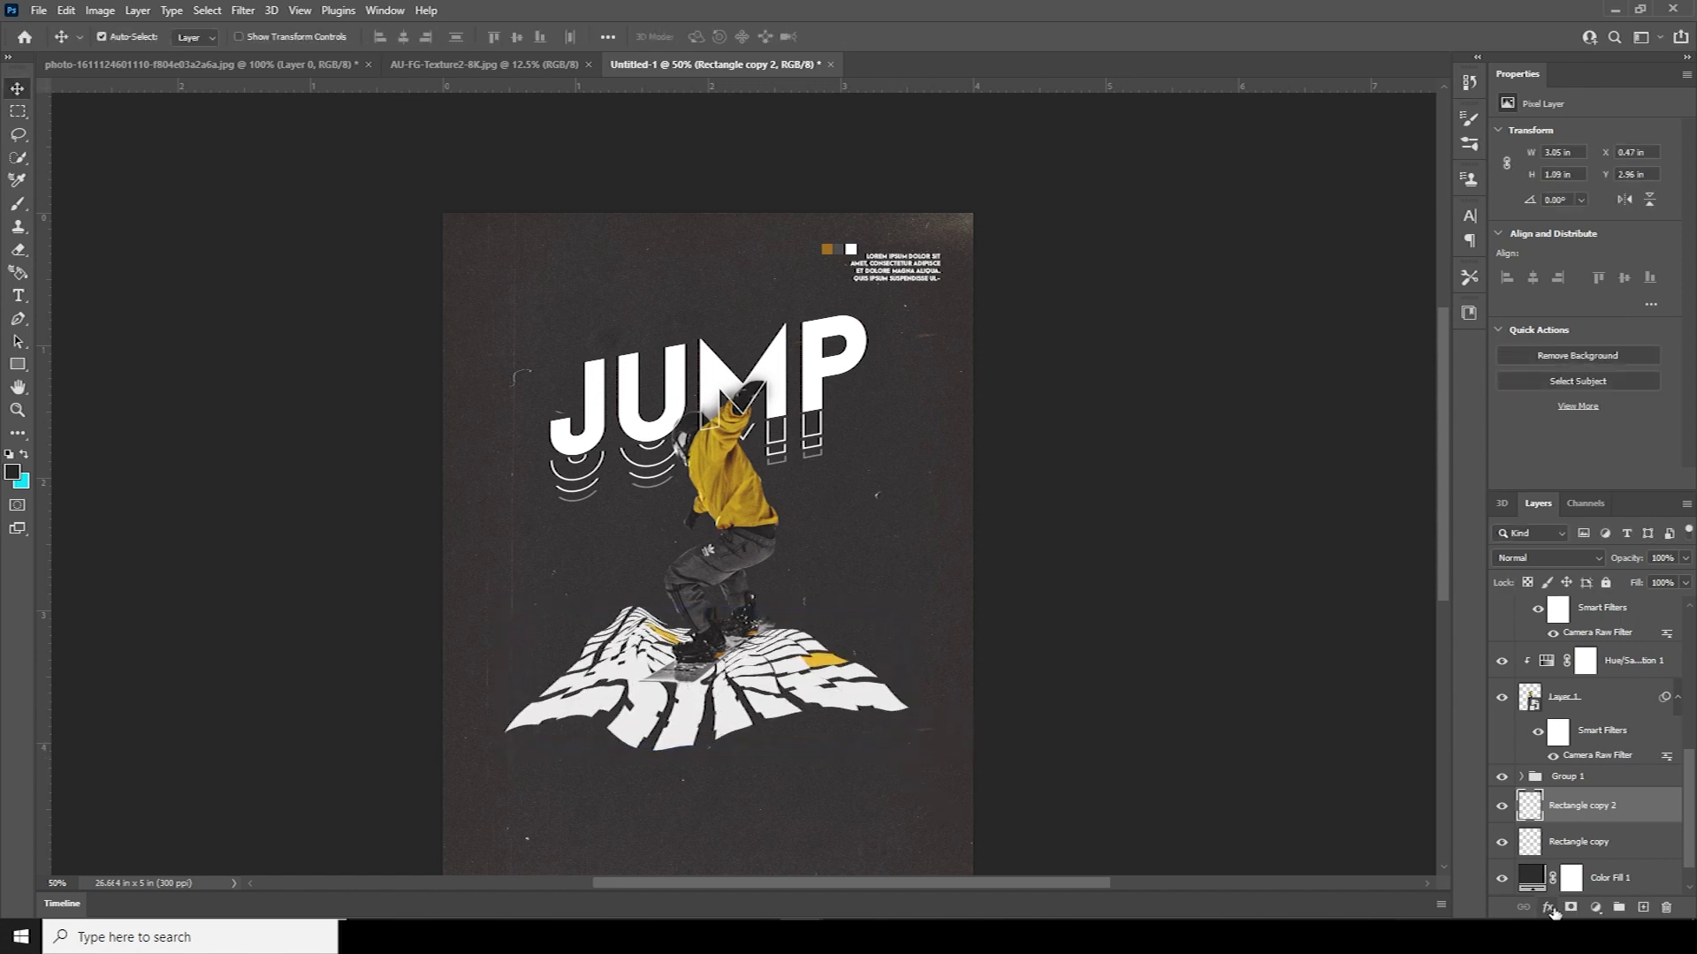
Add a white 2 px inside Stroke effect at 100% opacity to the enlarged grid copy.
{"action": "left_click", "coordinate": [1547, 907]}
{"action": "left_click", "coordinate": [1565, 776]}
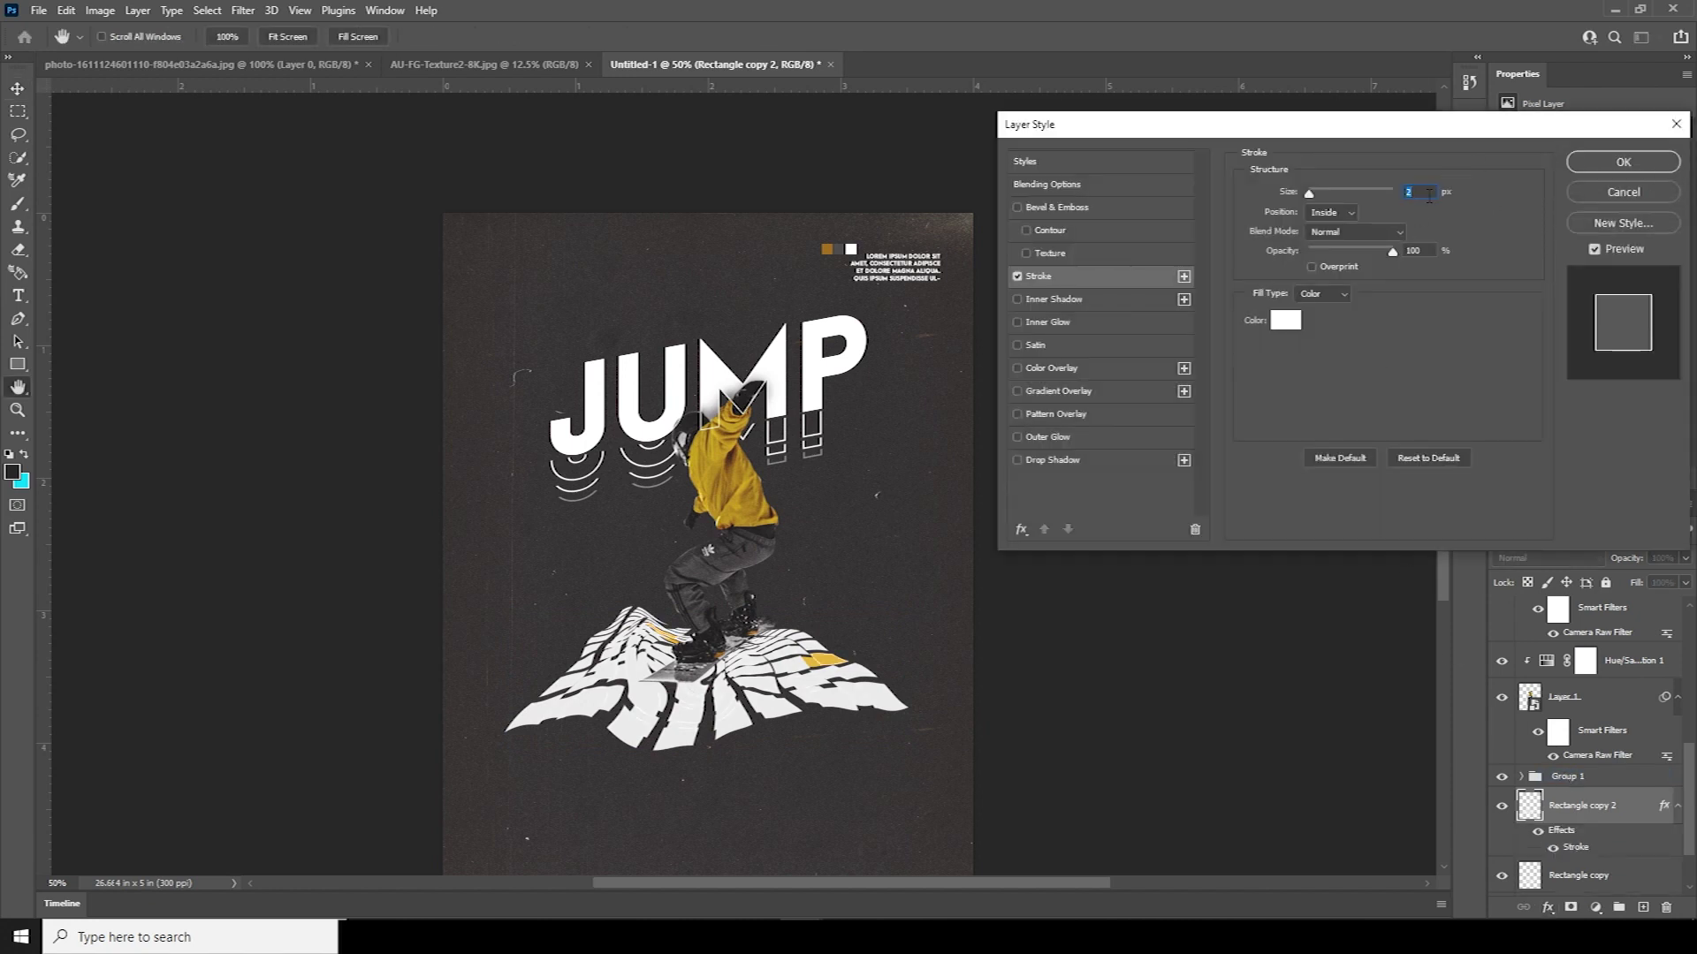
{"action": "left_click", "coordinate": [1601, 164]}
Set the enlarged grid copy's fill to 0% and its layer opacity to 52%, leaving a faint outline.
{"action": "left_click", "coordinate": [1675, 587]}
{"action": "left_click_drag", "start_coordinate": [1627, 602], "coordinate": [1598, 601]}
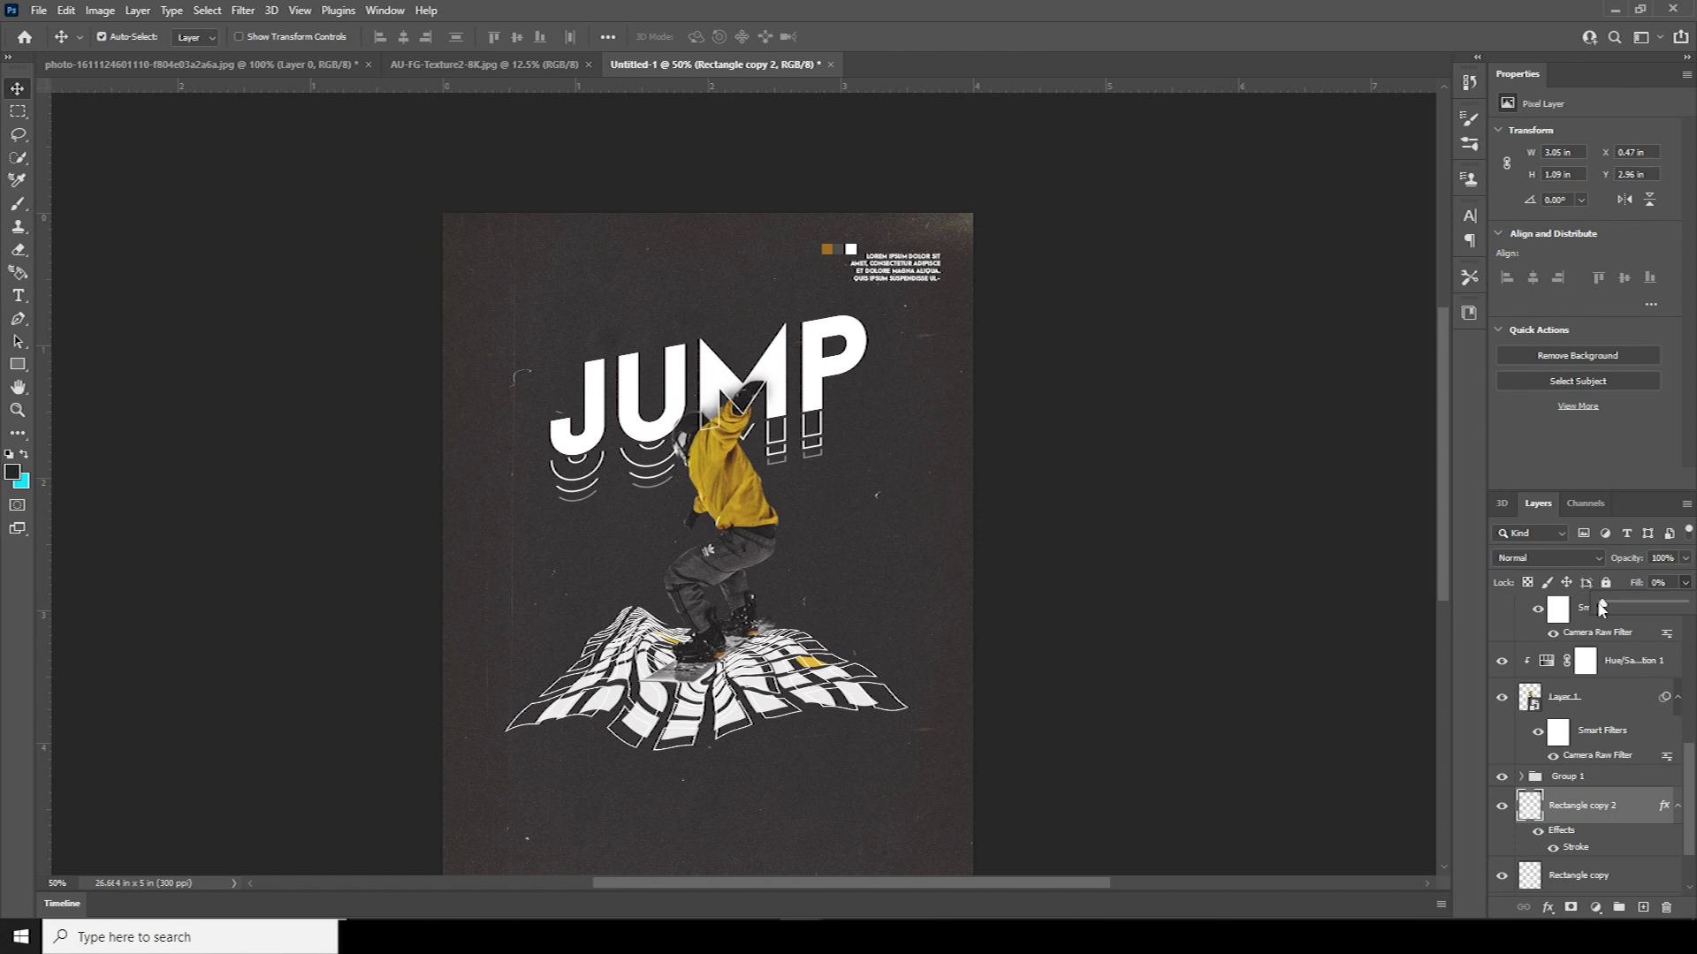
{"action": "left_click", "coordinate": [1588, 484]}
{"action": "left_click", "coordinate": [1686, 560]}
{"action": "left_click_drag", "start_coordinate": [1651, 580], "coordinate": [1648, 582]}
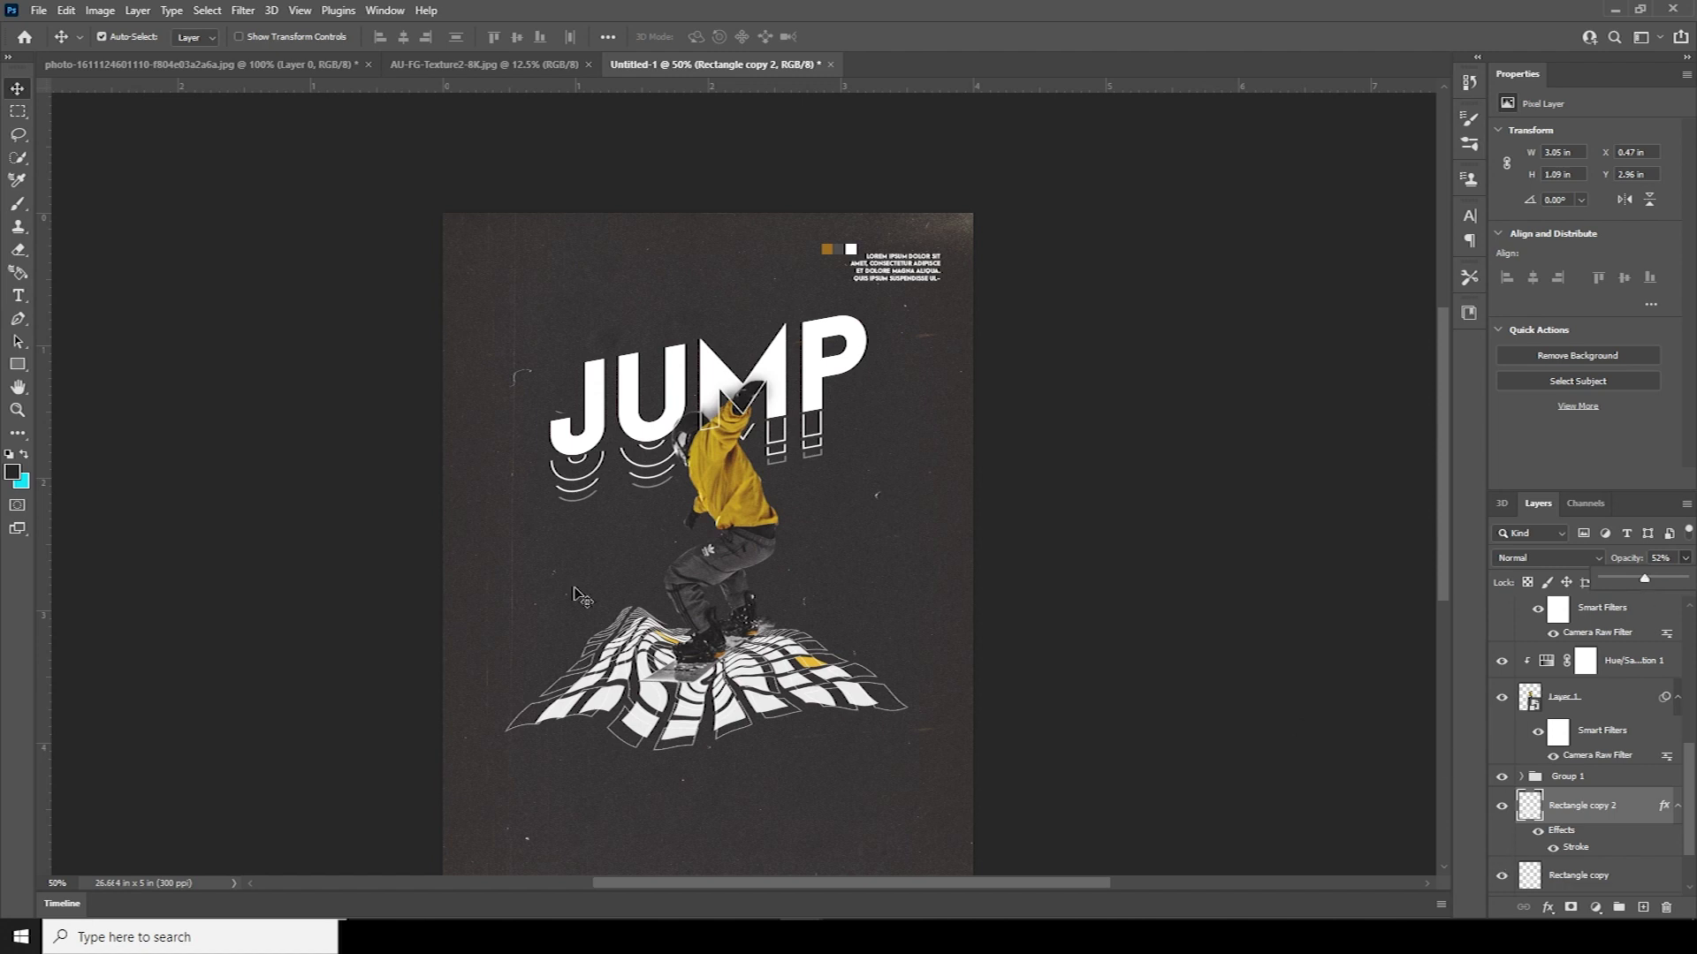
{"action": "left_click", "coordinate": [1138, 560]}
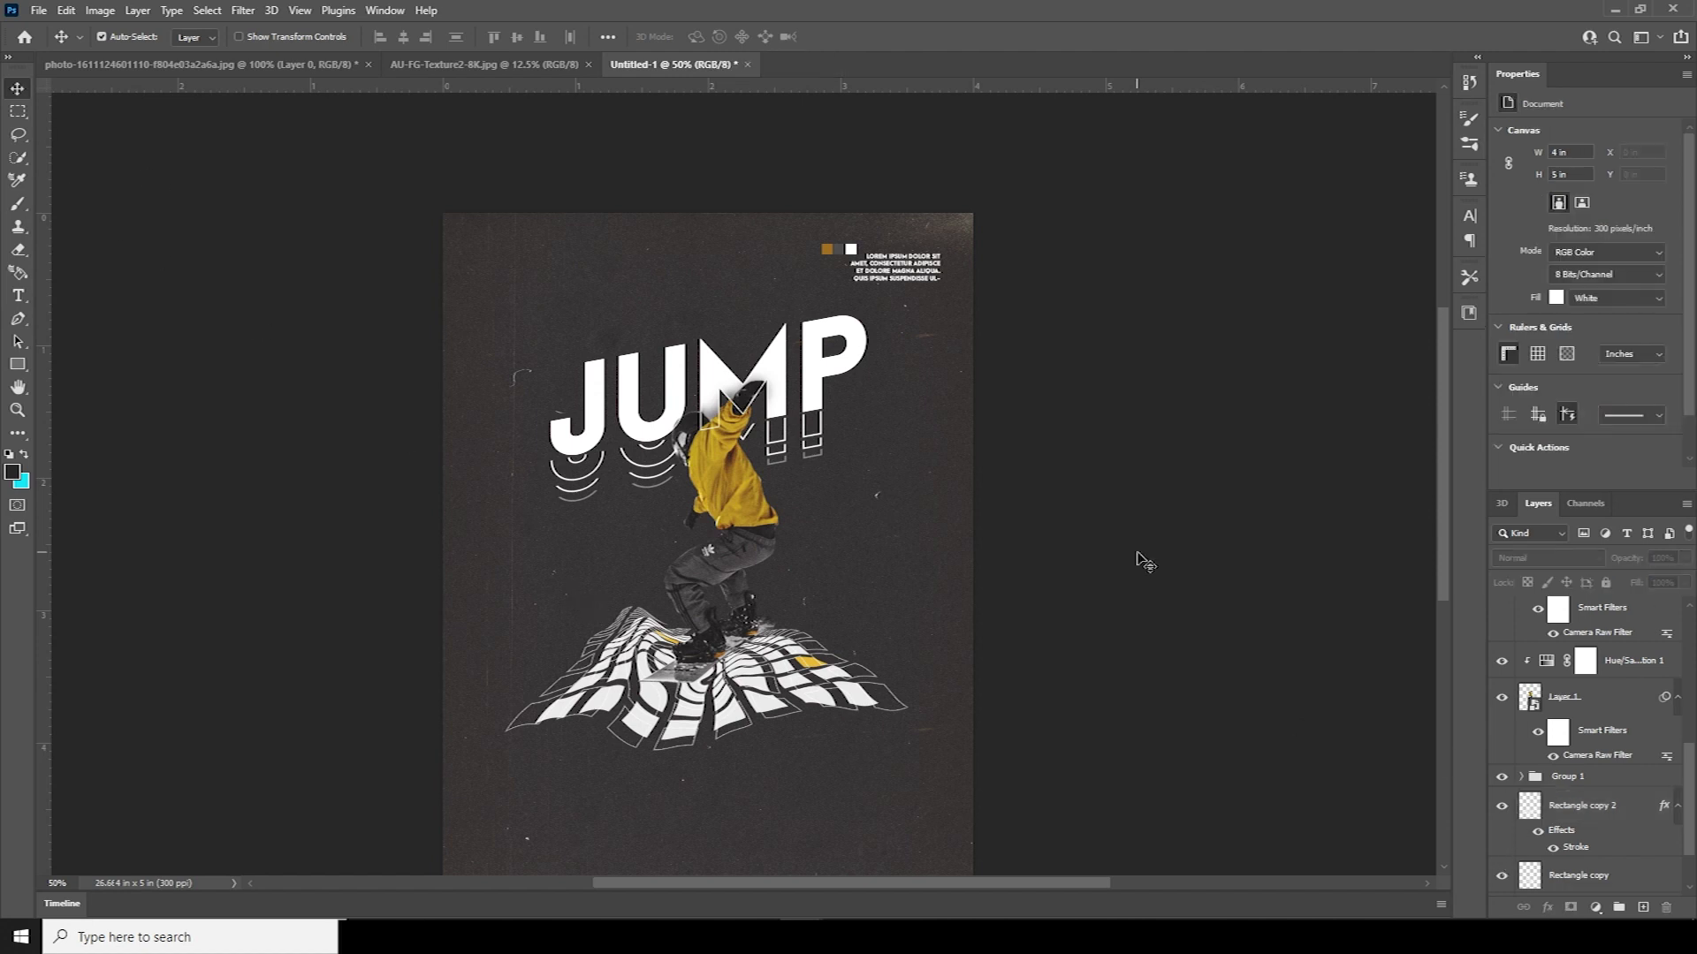
Move the colour squares and Lorem ipsum paragraph closer to the poster's right edge and shorten the paragraph to two lines.
{"action": "key", "text": "ctrl+minus"}
{"action": "key", "text": "ctrl+plus"}
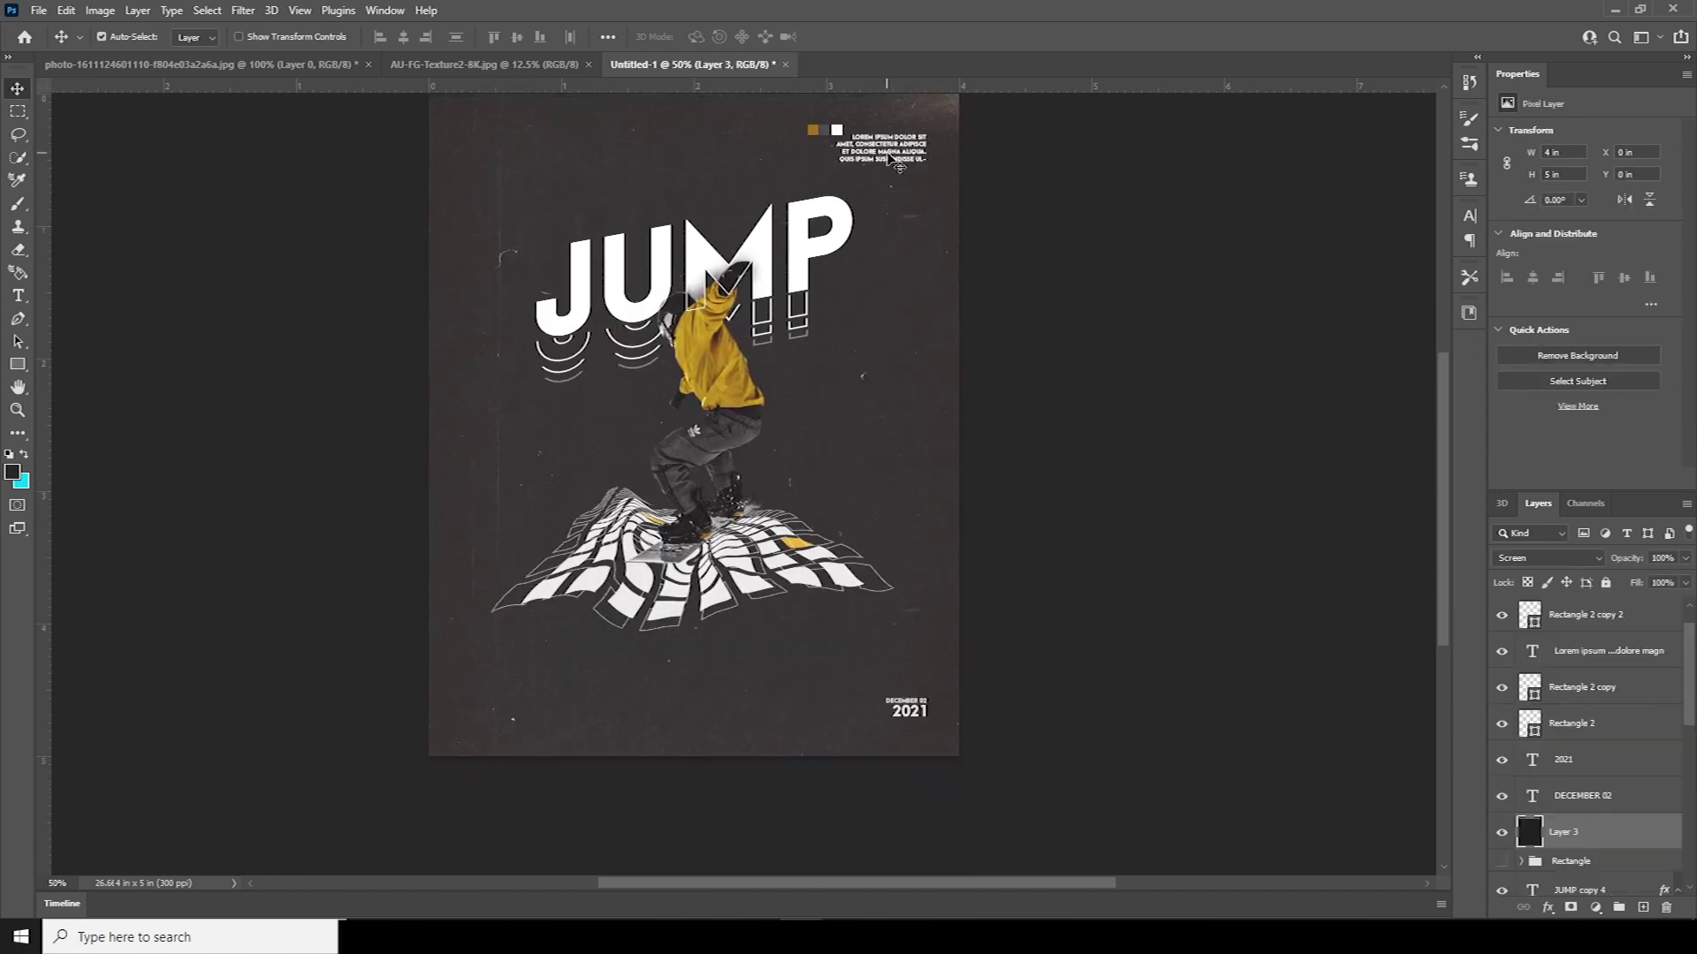
{"action": "left_click_drag", "start_coordinate": [856, 125], "coordinate": [888, 166]}
{"action": "double_click", "coordinate": [1533, 651]}
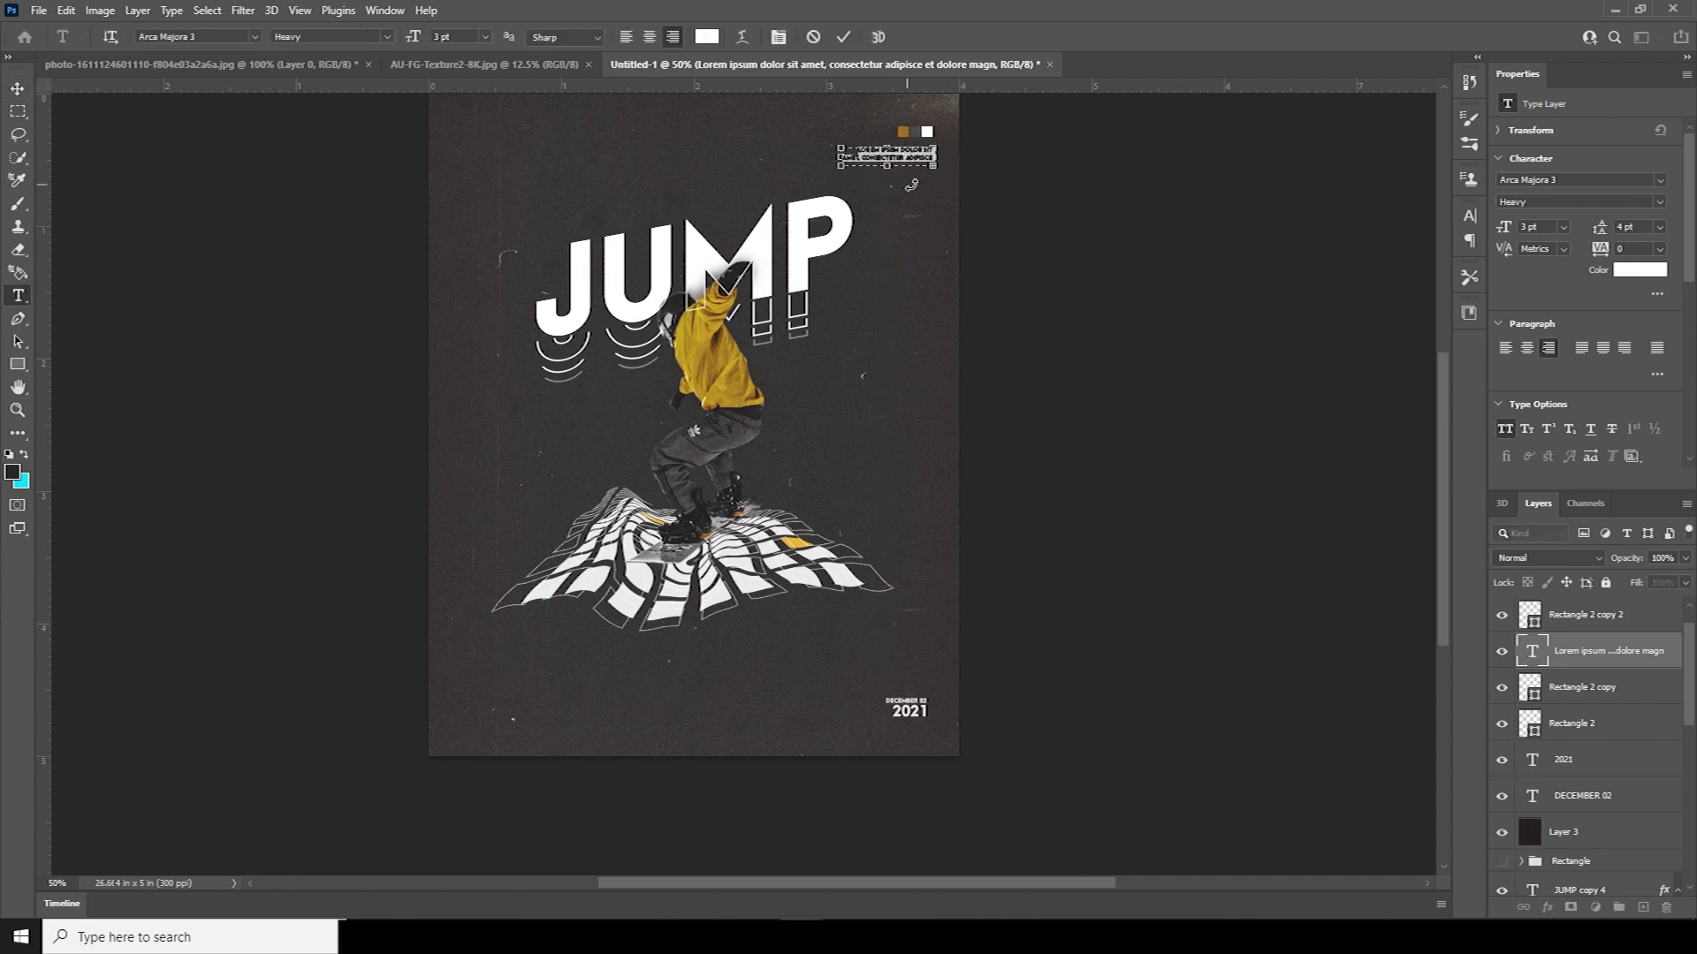
{"action": "left_click", "coordinate": [23, 92]}
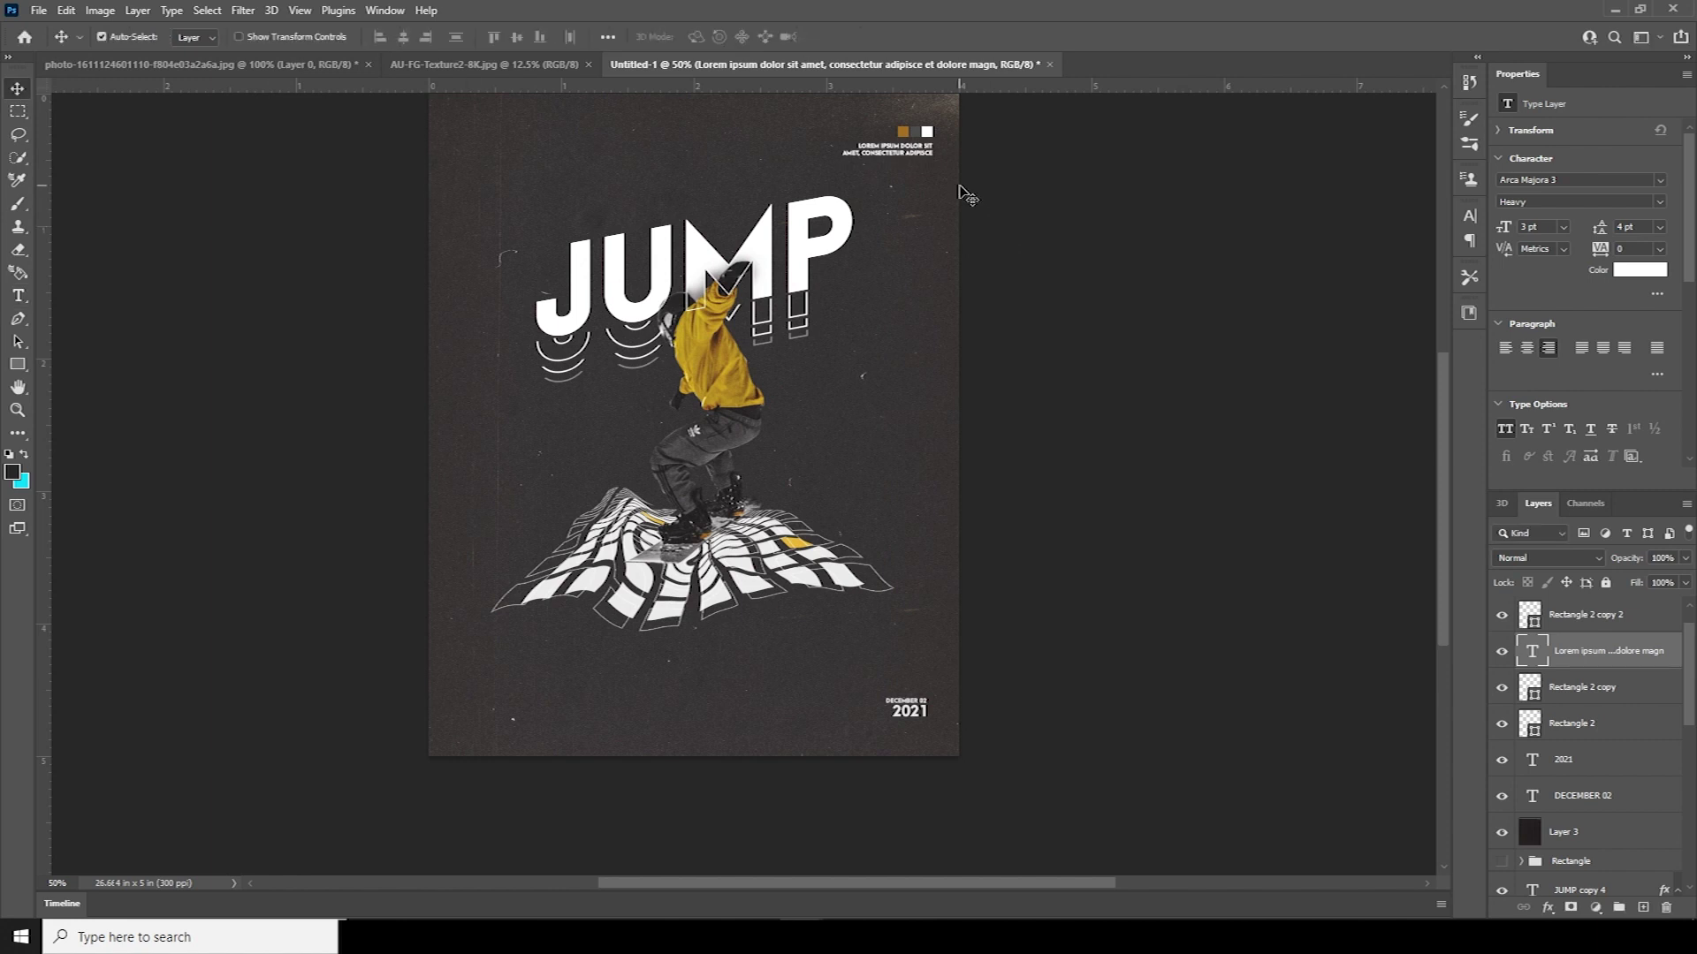
Duplicate the Lorem ipsum text to the poster's upper-left corner, left-align the copy and inset it from the edge.
{"action": "left_click_drag", "start_coordinate": [902, 155], "coordinate": [490, 155]}
{"action": "double_click", "coordinate": [1535, 656]}
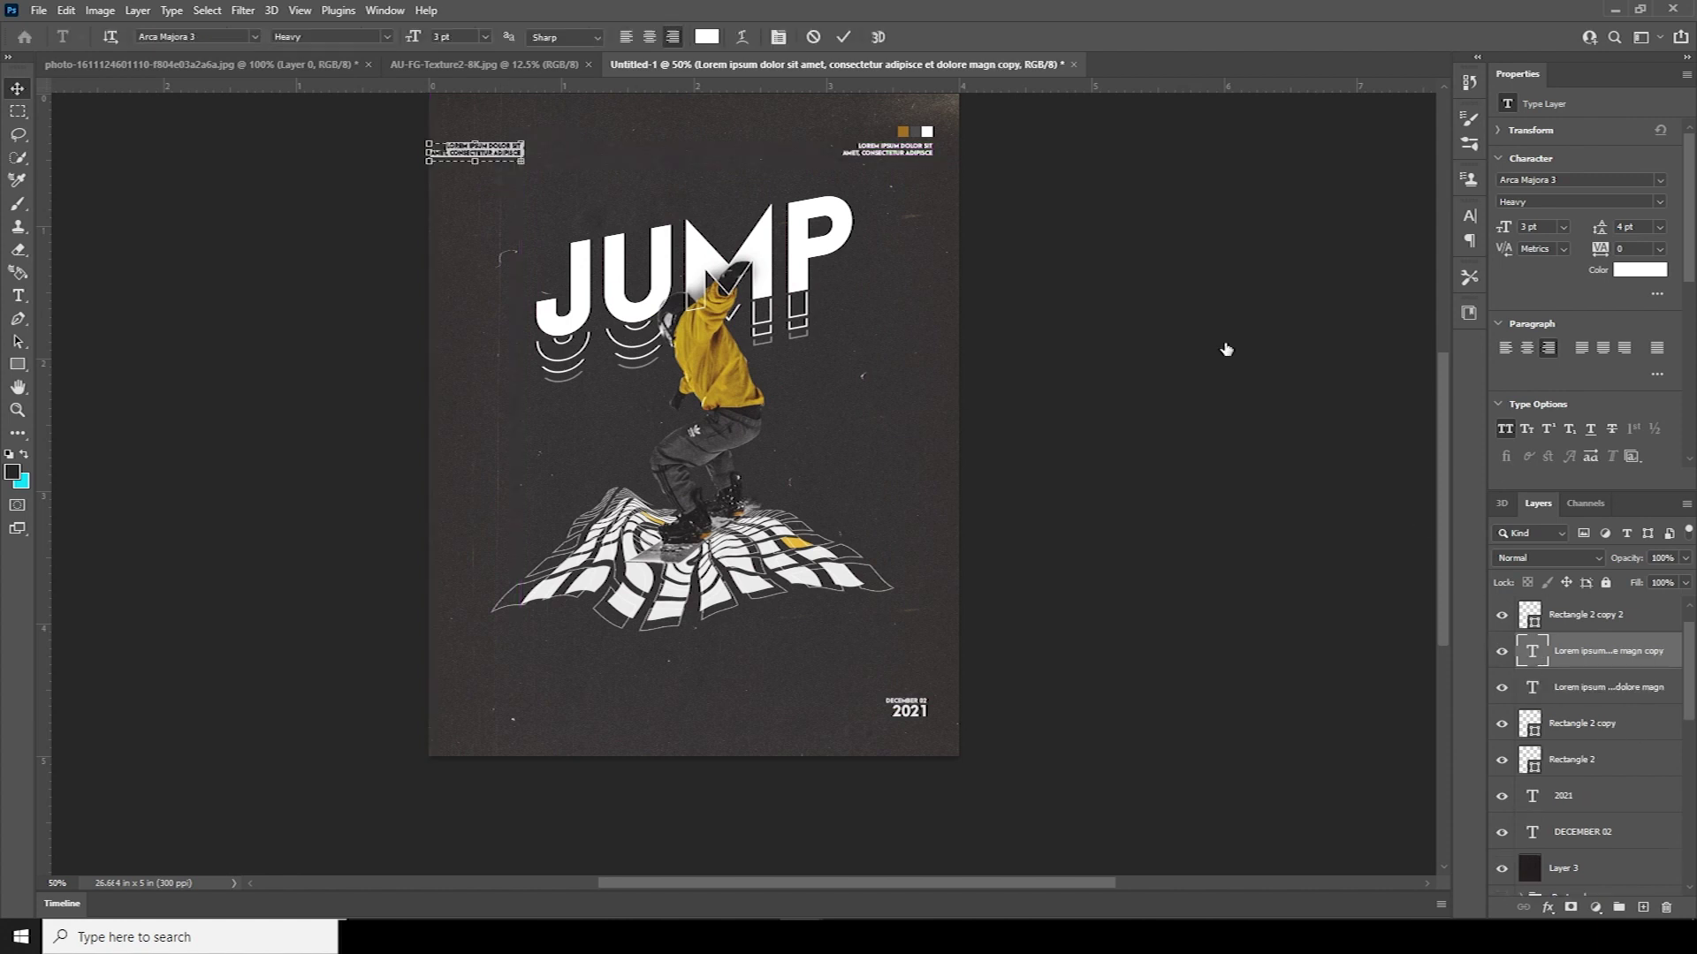
{"action": "left_click", "coordinate": [1506, 349]}
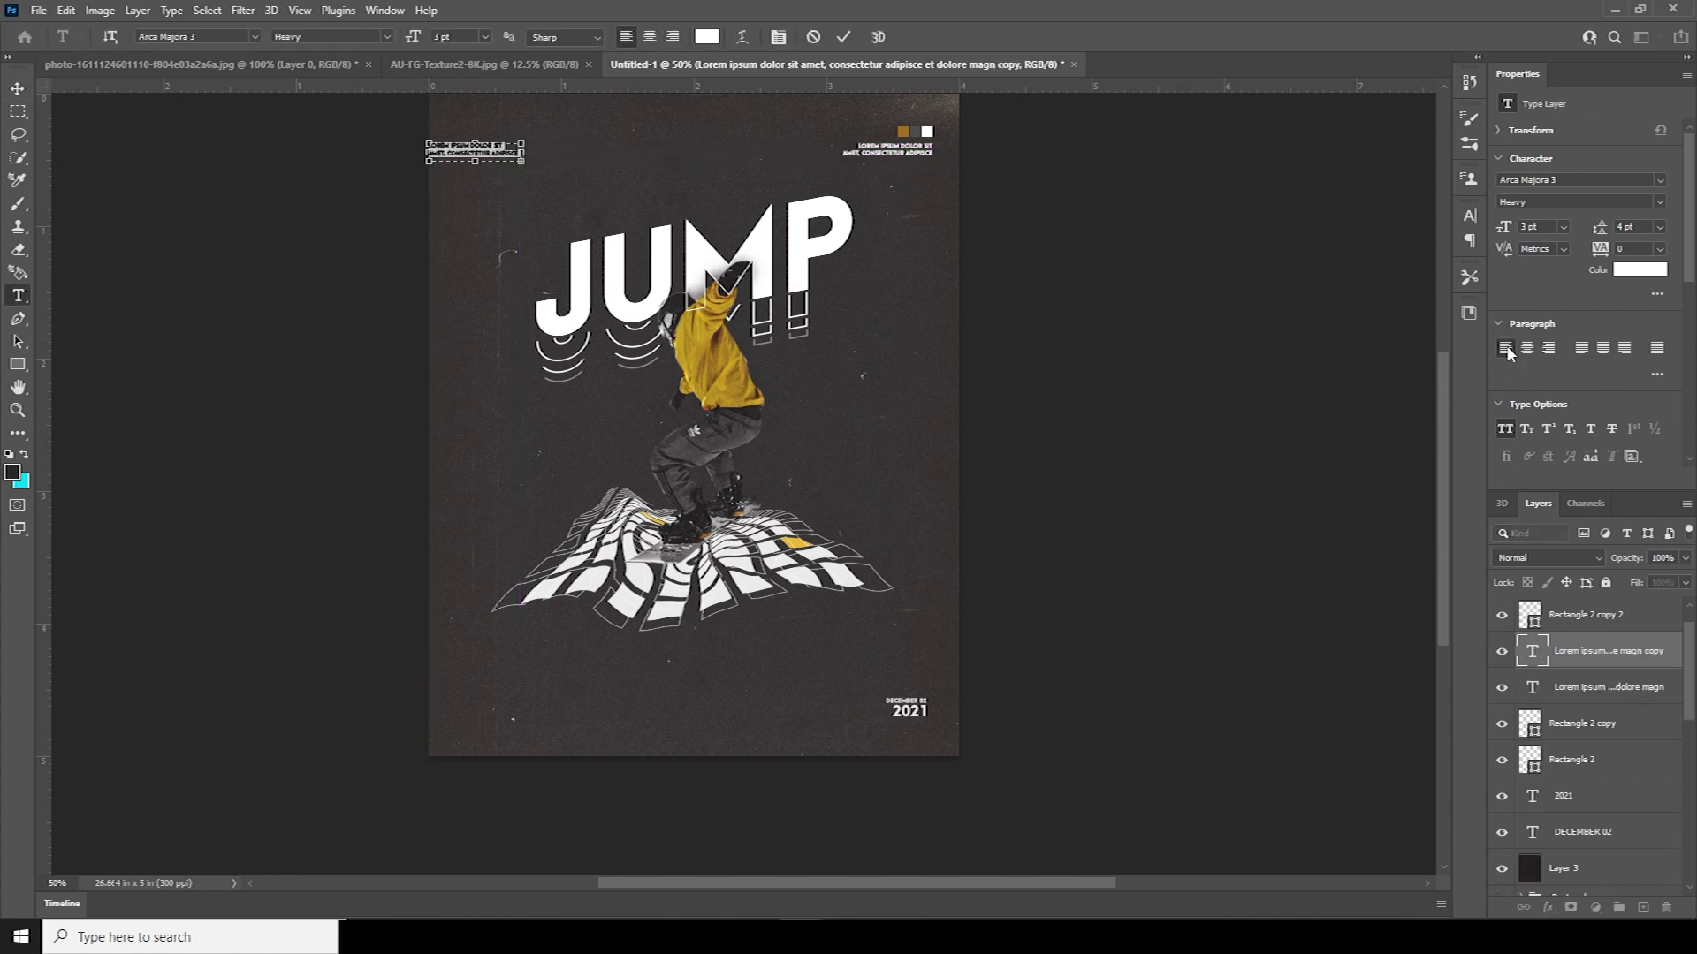
{"action": "key", "text": "ctrl+Return"}
{"action": "key", "text": "v"}
{"action": "left_click_drag", "start_coordinate": [484, 156], "coordinate": [508, 157]}
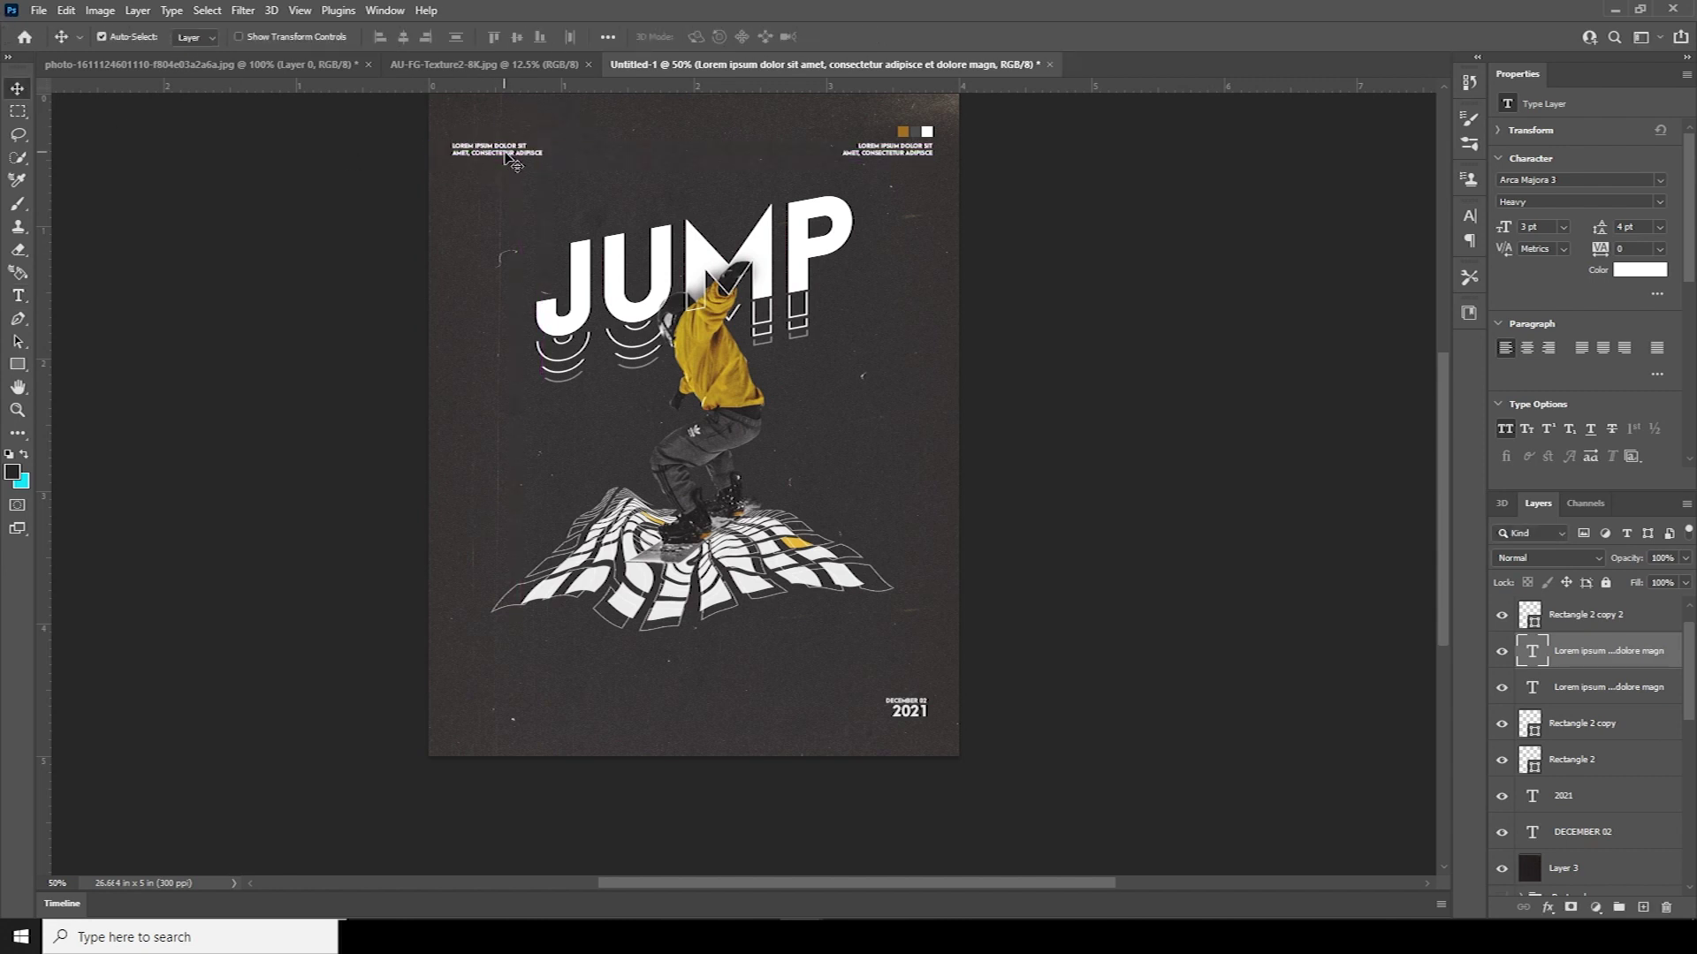
Replace the left text copy with "Windy studio Adobe photoshop tutorial" on two lines and raise it nearer the poster's upper edge.
{"action": "double_click", "coordinate": [1532, 654]}
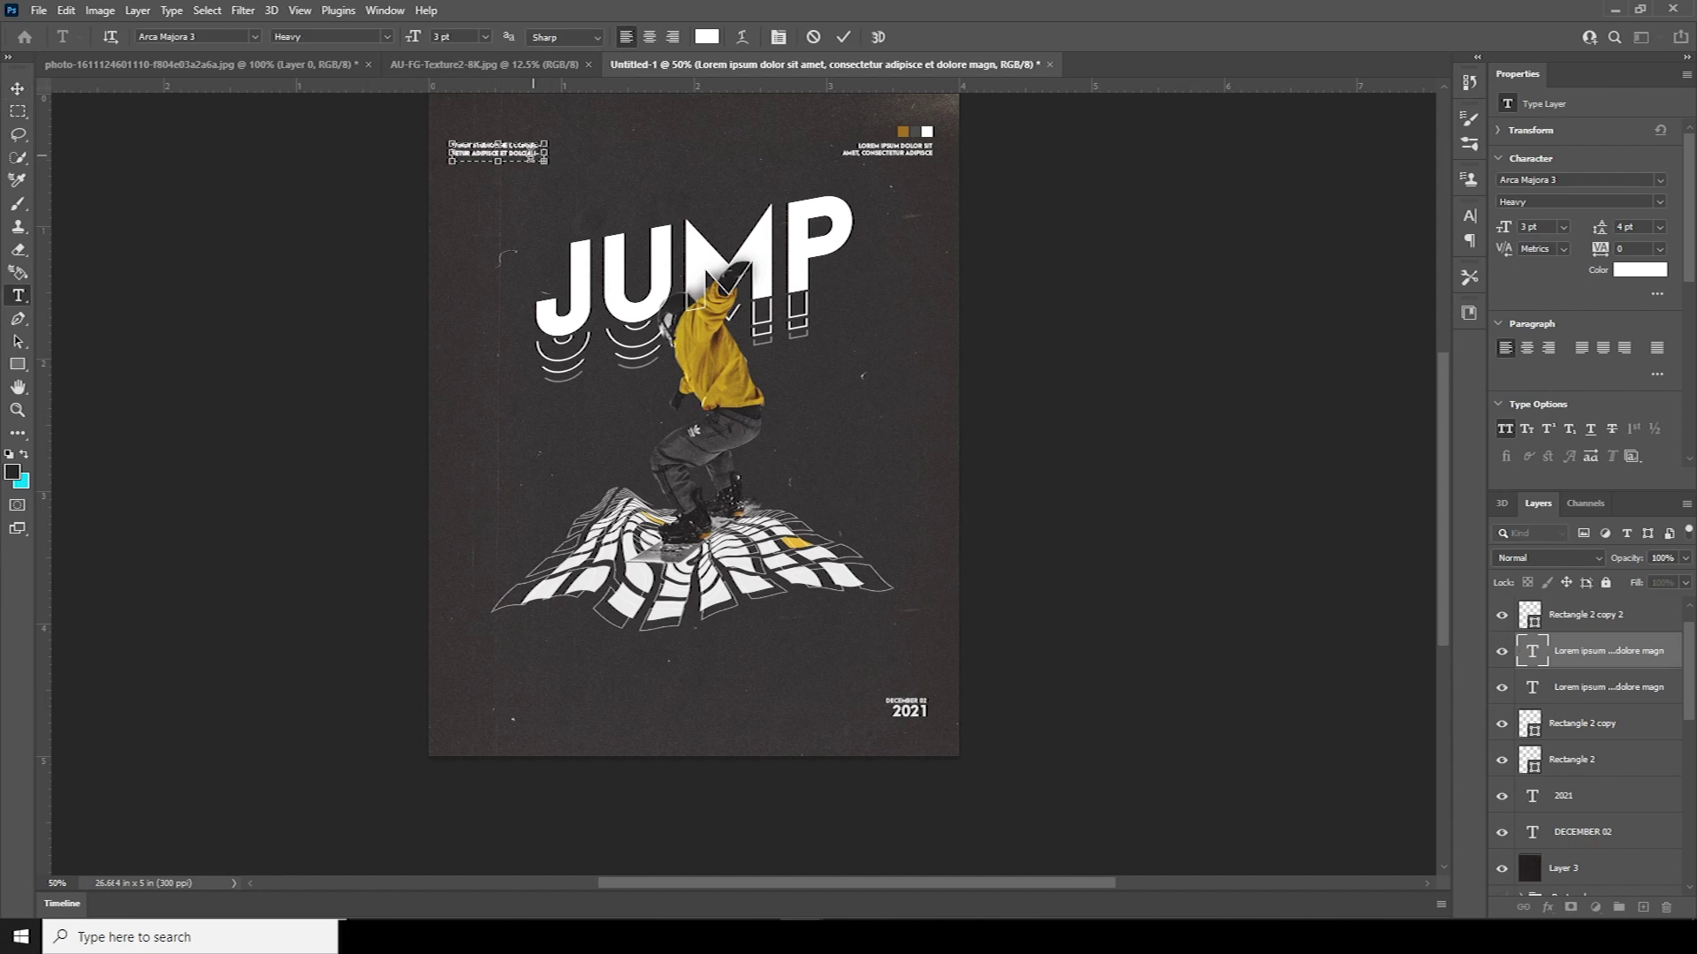
{"action": "type", "text": "Greg"}
{"action": "left_click", "coordinate": [17, 89]}
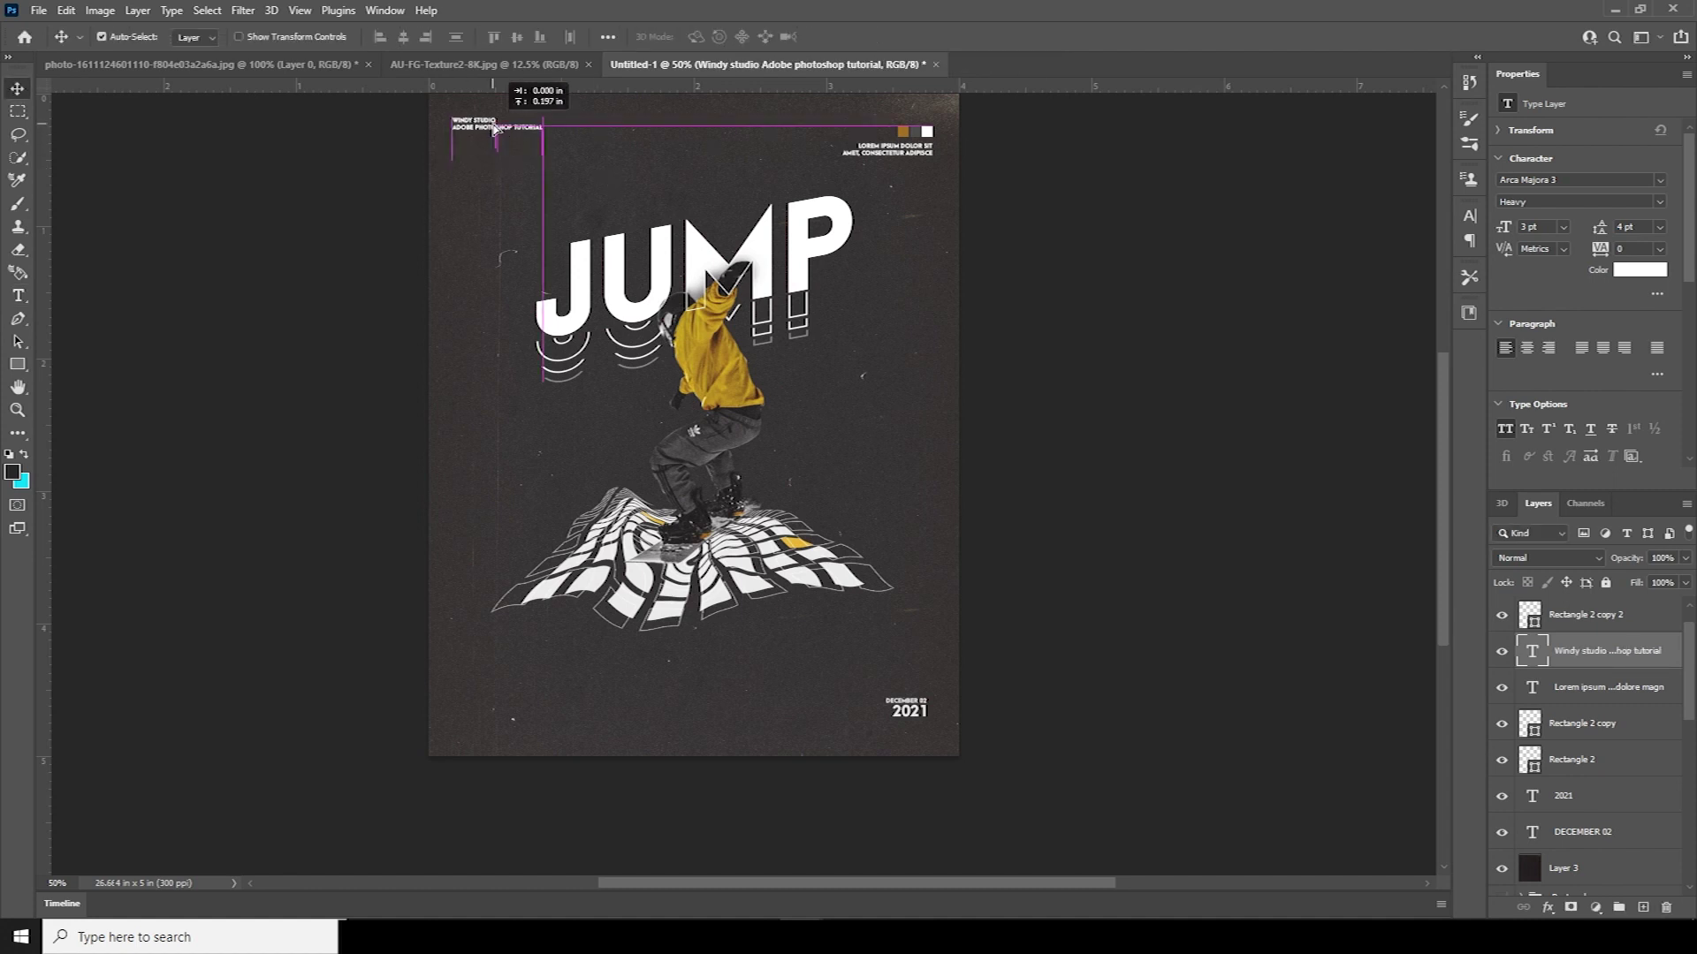
Raise the colour squares with their Lorem ipsum text and move the DECEMBER 02 2021 text further into the poster's lower-right corner.
{"action": "scroll", "coordinate": [919, 240], "scroll_direction": "up", "scroll_amount": 2}
{"action": "left_click_drag", "start_coordinate": [972, 196], "coordinate": [919, 229]}
{"action": "left_click_drag", "start_coordinate": [910, 789], "coordinate": [923, 817]}
{"action": "left_click", "coordinate": [1004, 778]}
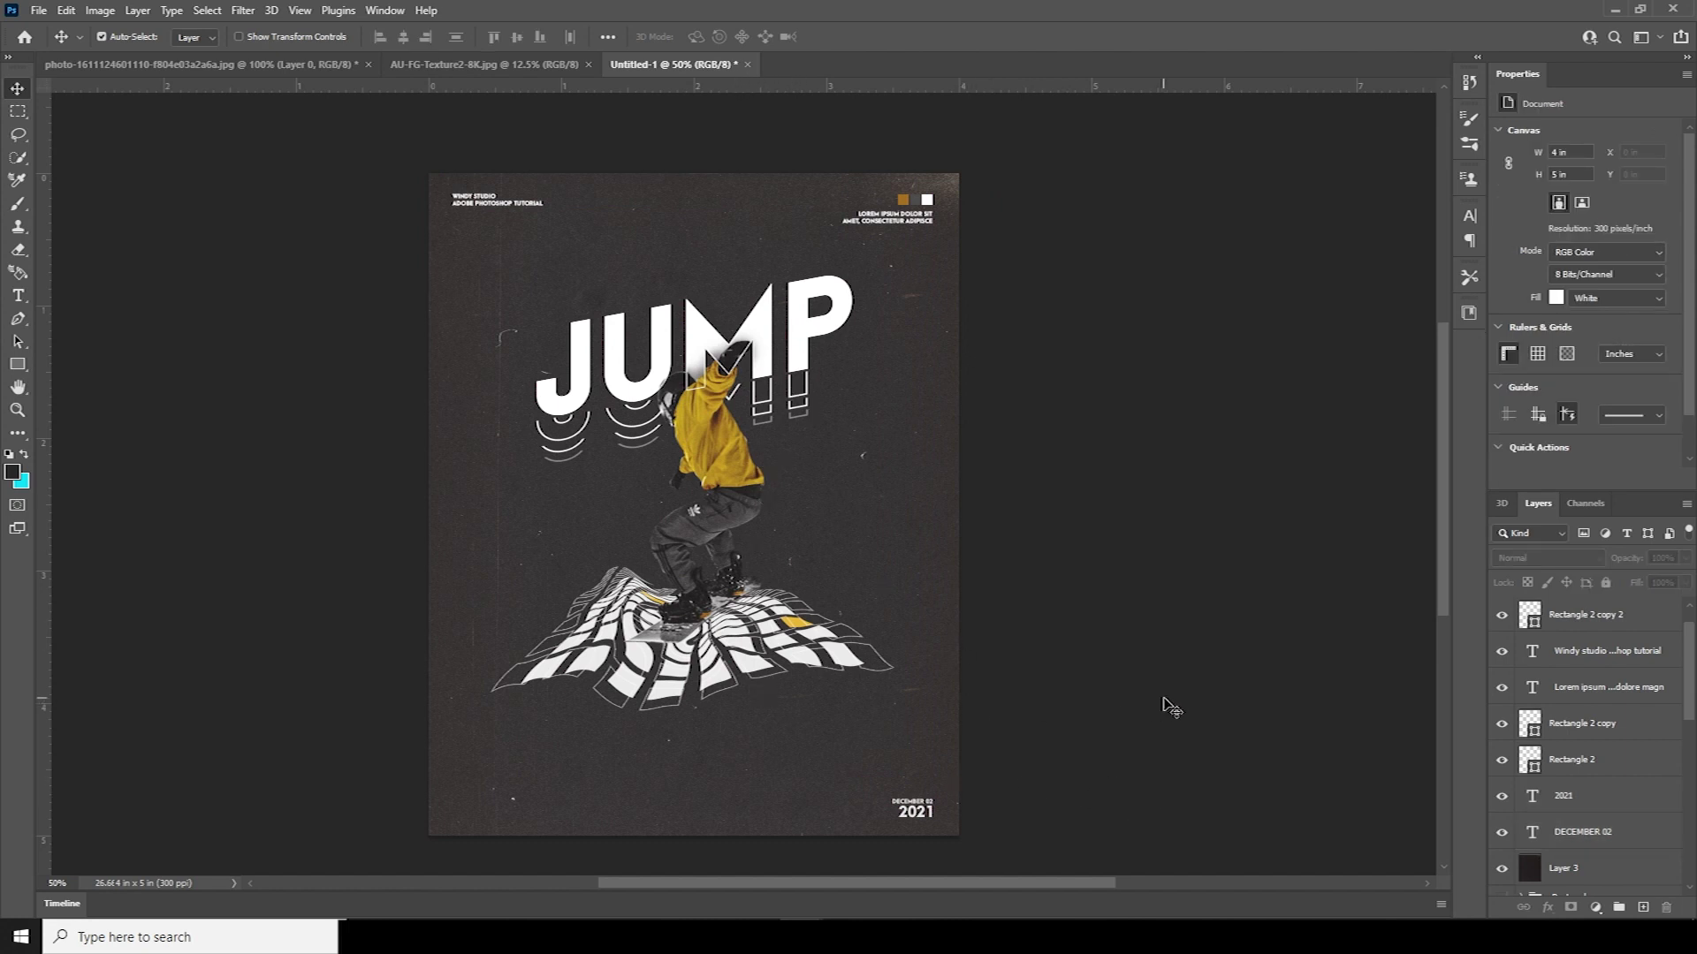
Locate the warped grid's layer in the layer stack.
{"action": "left_click", "coordinate": [782, 682]}
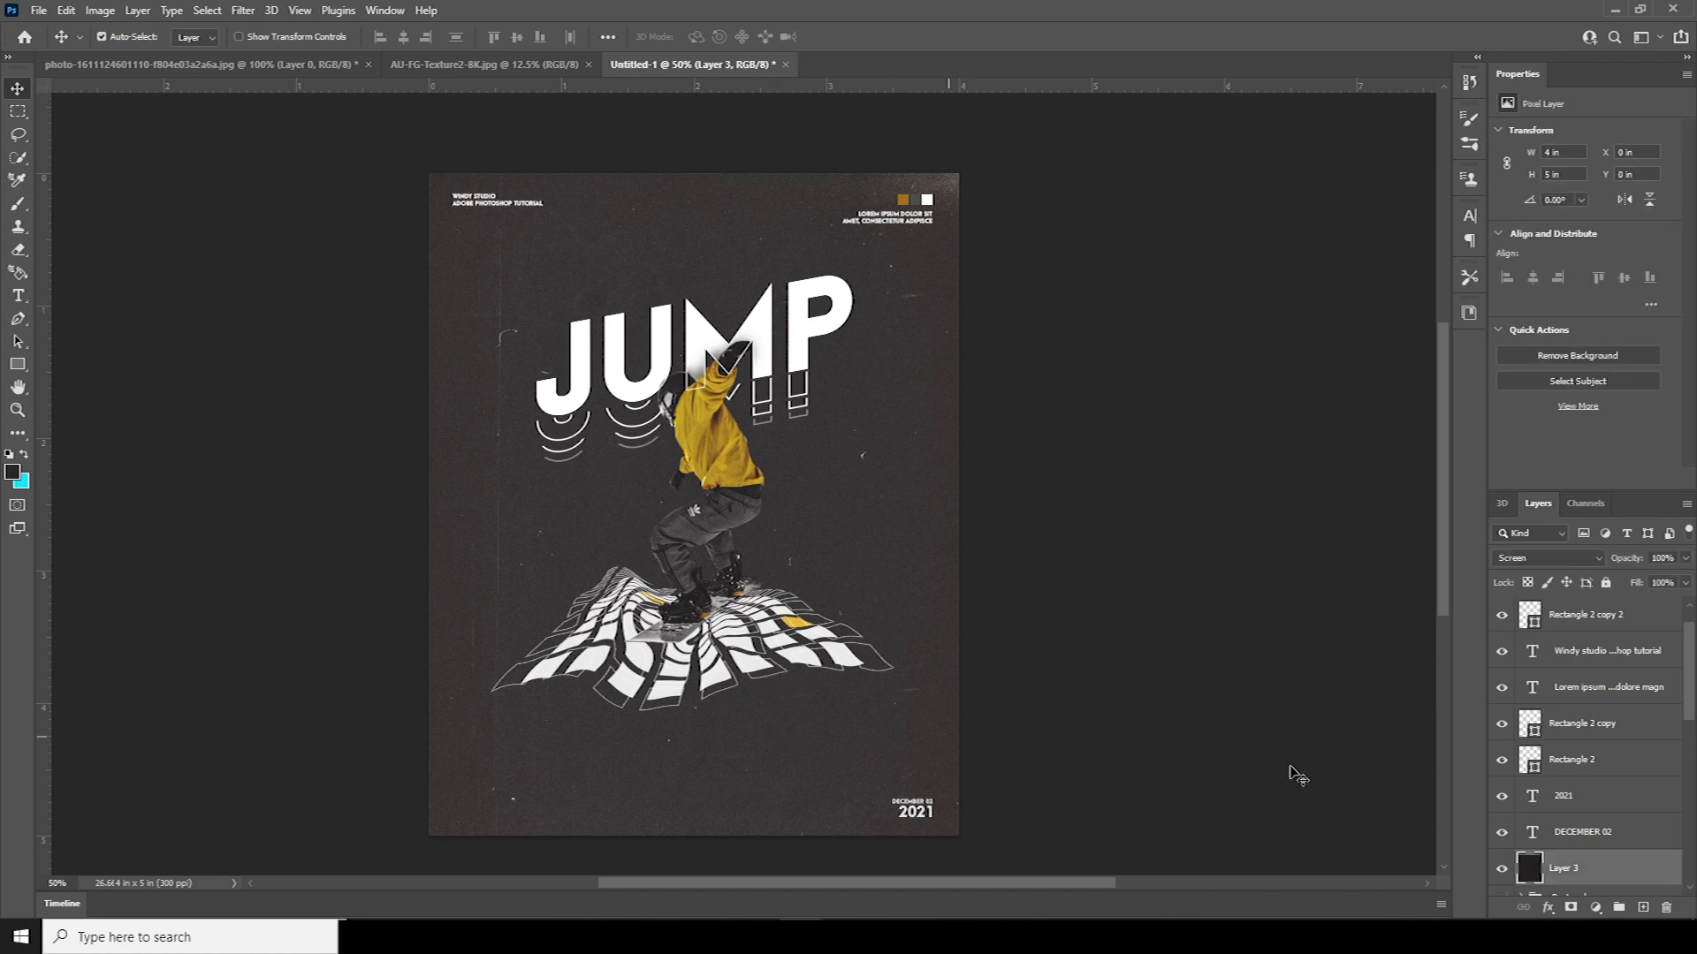
{"action": "scroll", "coordinate": [1685, 694], "scroll_direction": "down", "scroll_amount": 5}
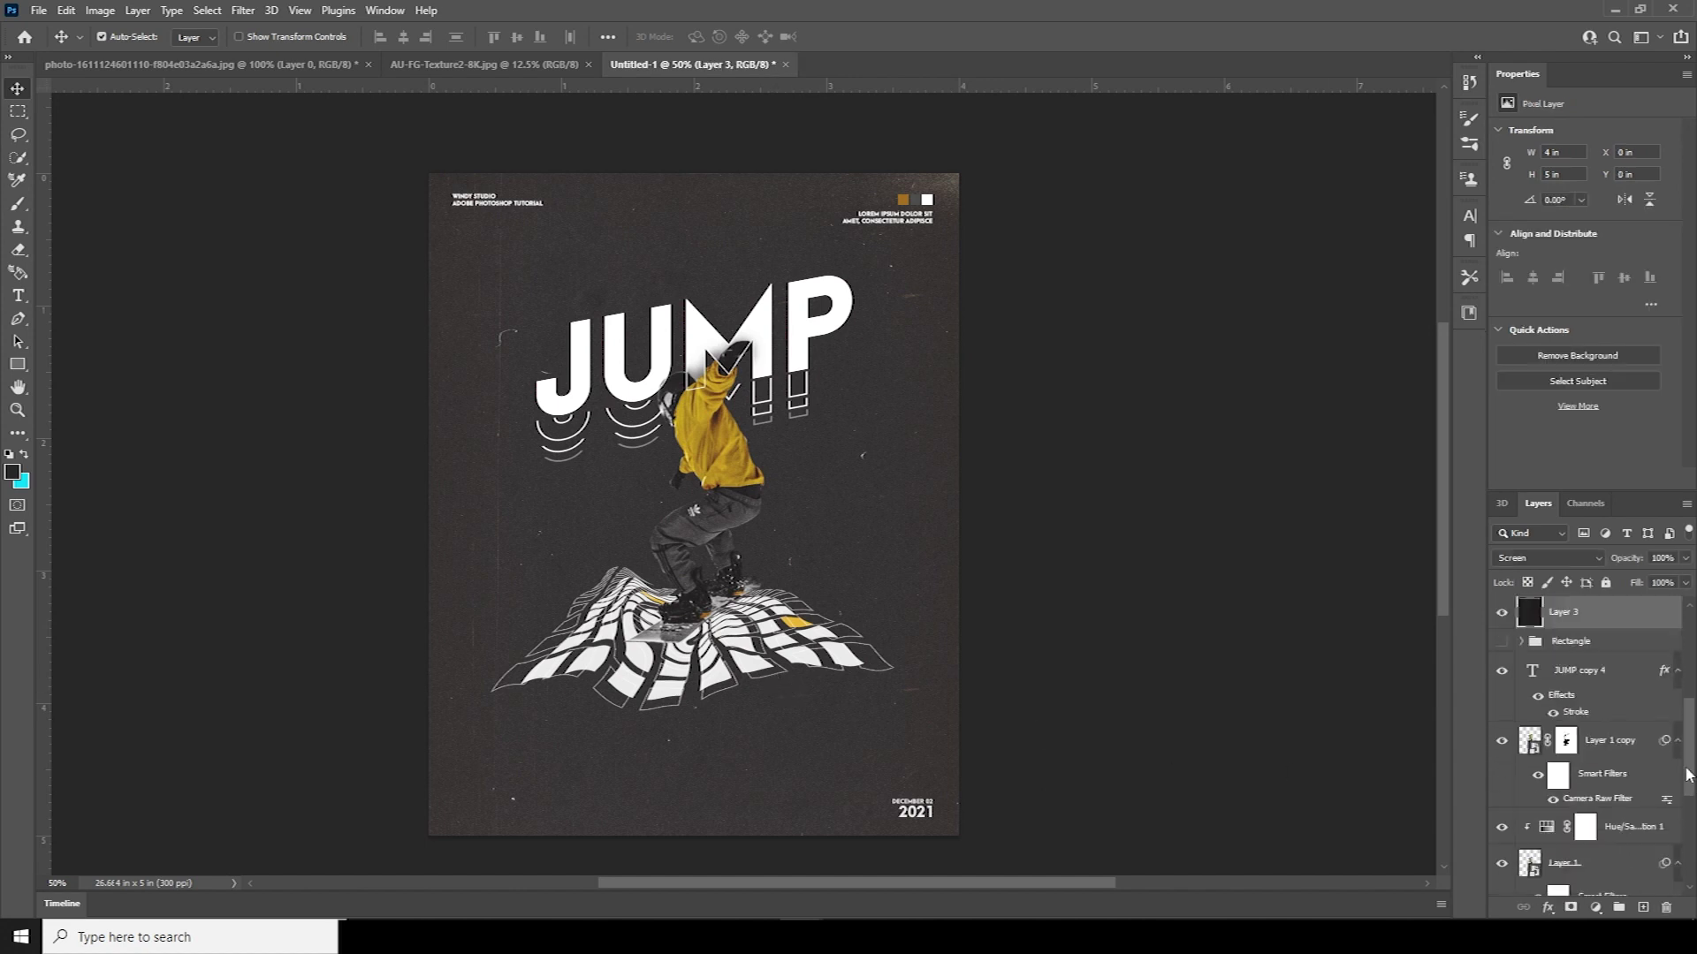